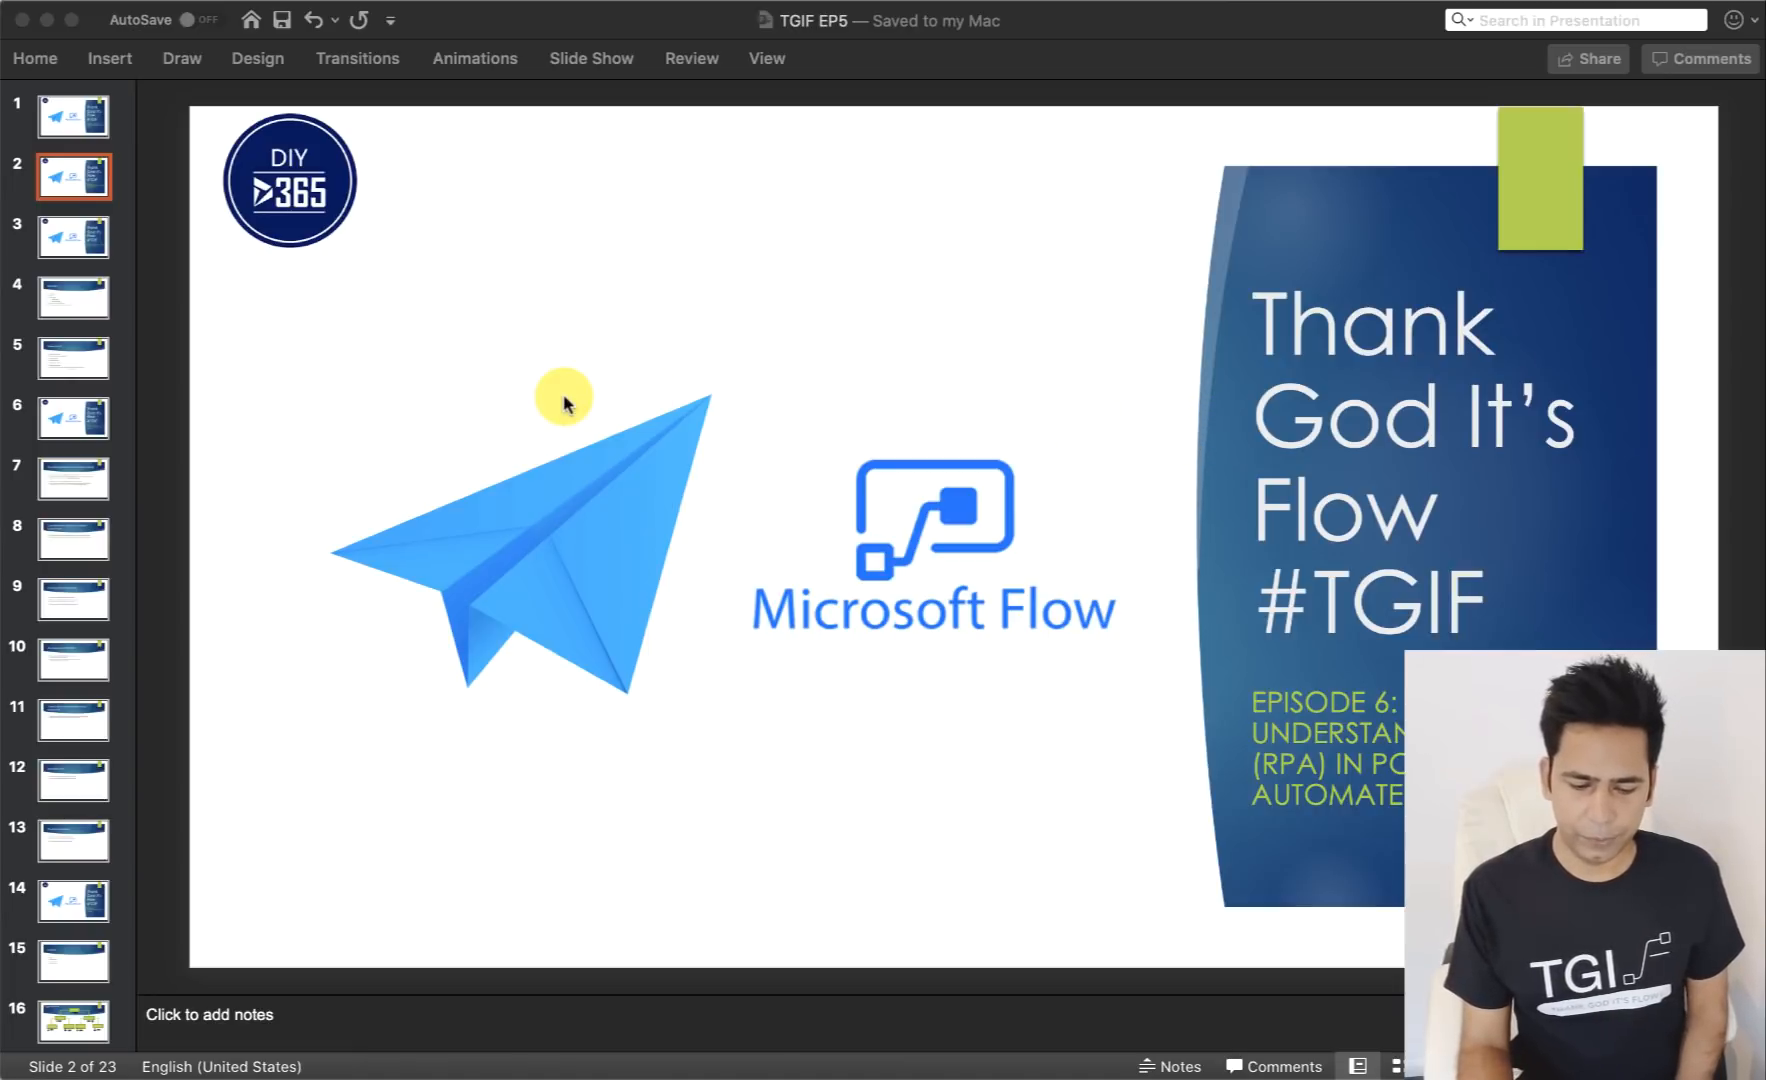
# Step: Switch to Power Automate in the browser and show the list of UI flows
pyautogui.moveTo(3, 612)
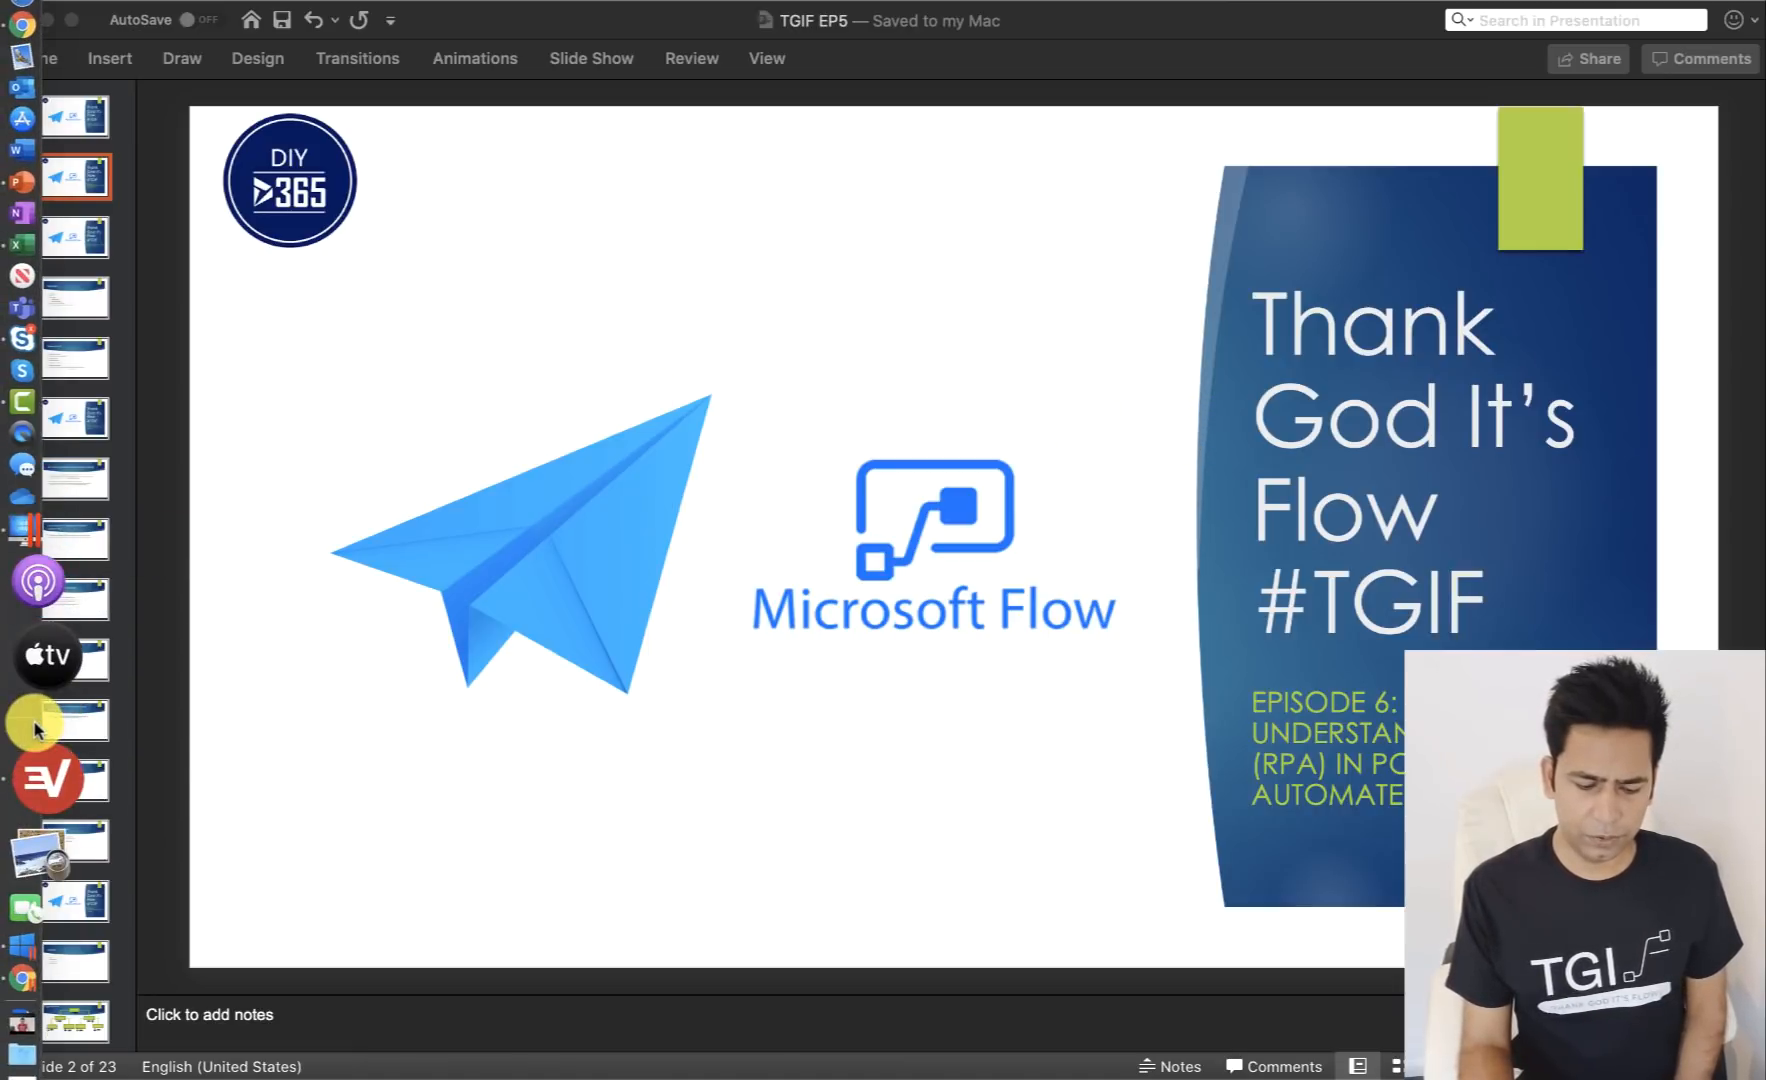
pyautogui.click(50, 878)
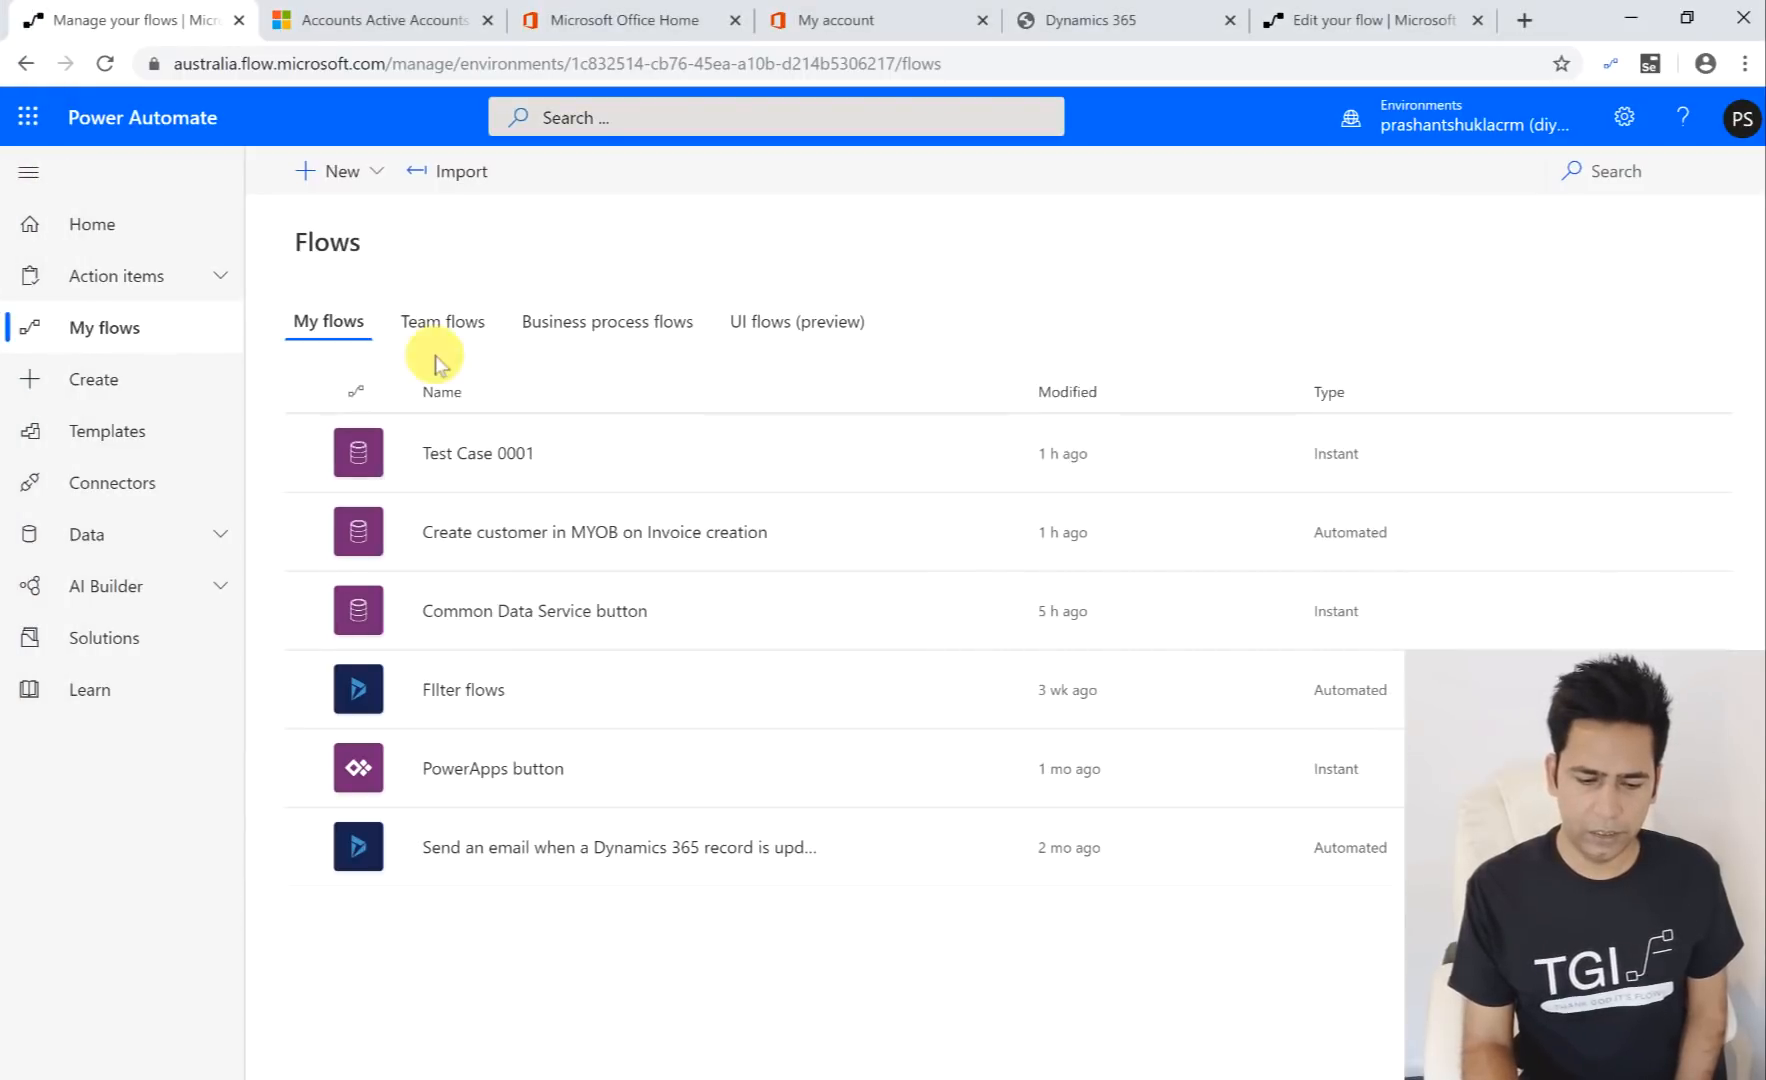
pyautogui.click(817, 328)
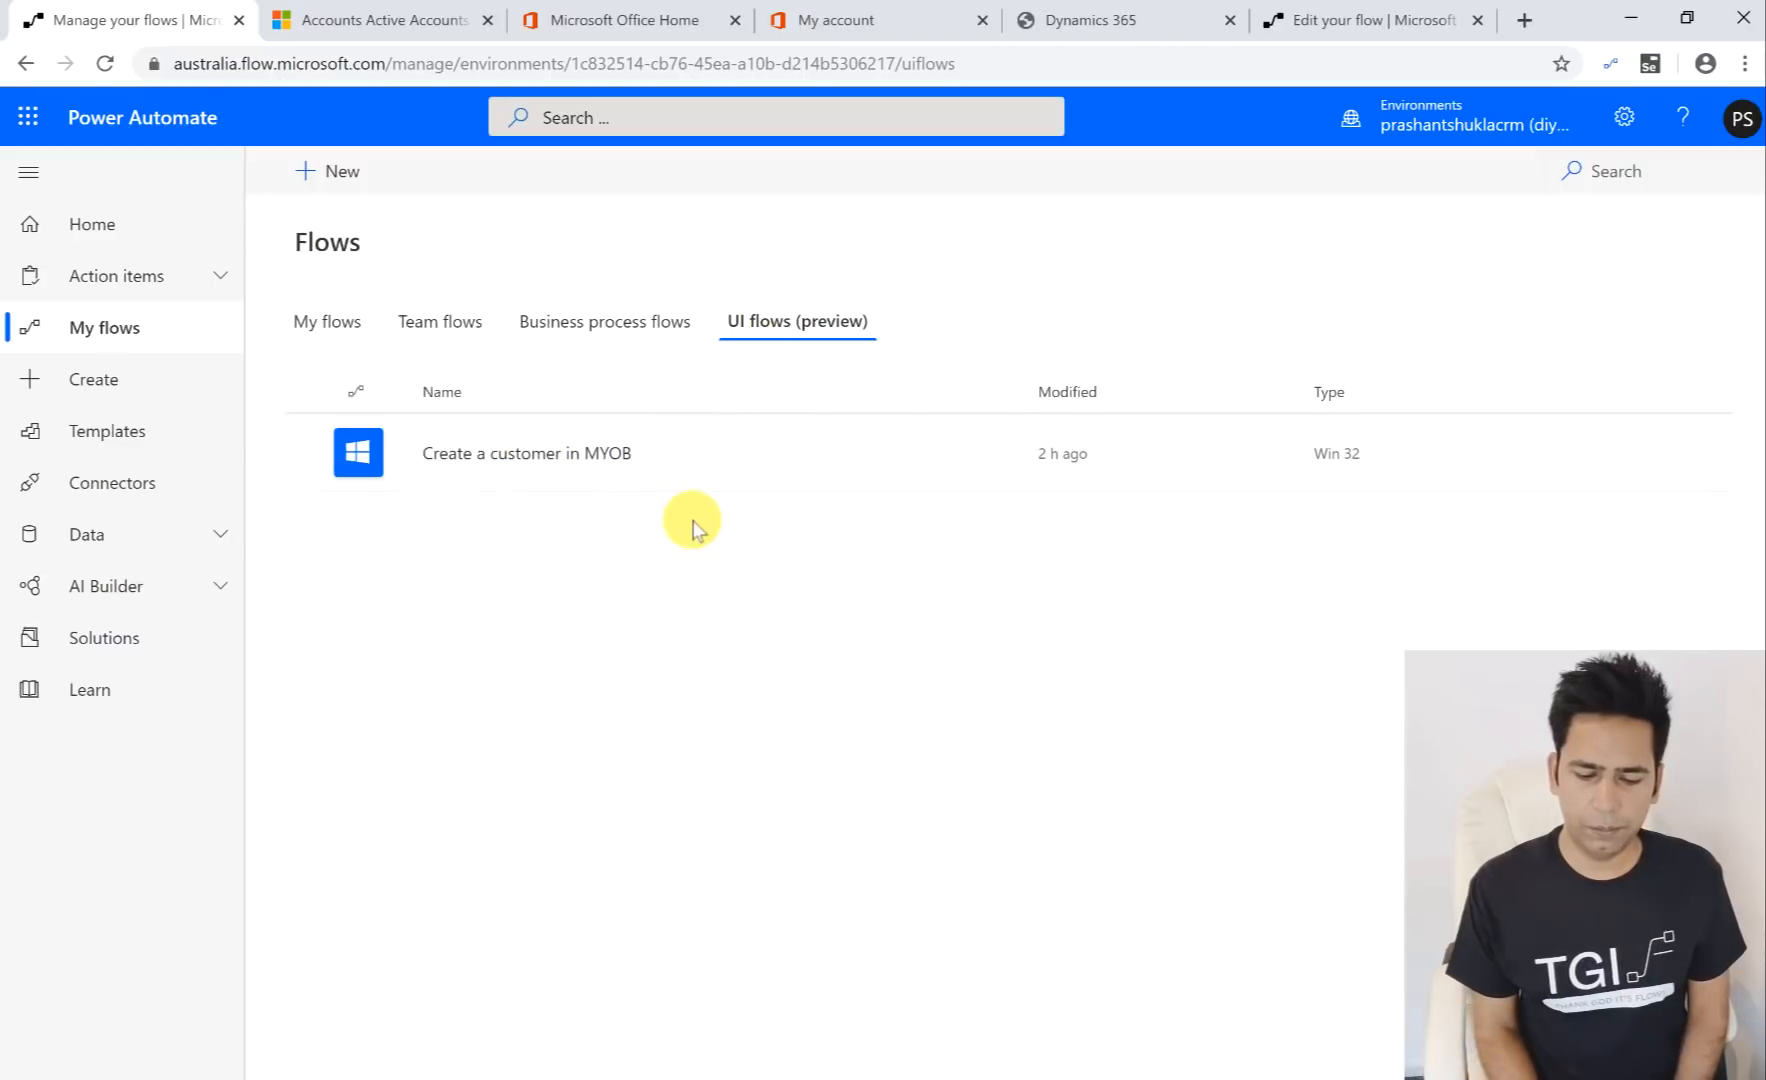
# Step: Create a new desktop app UI flow named "invoicetocustomer" and continue to its input setup
pyautogui.click(333, 174)
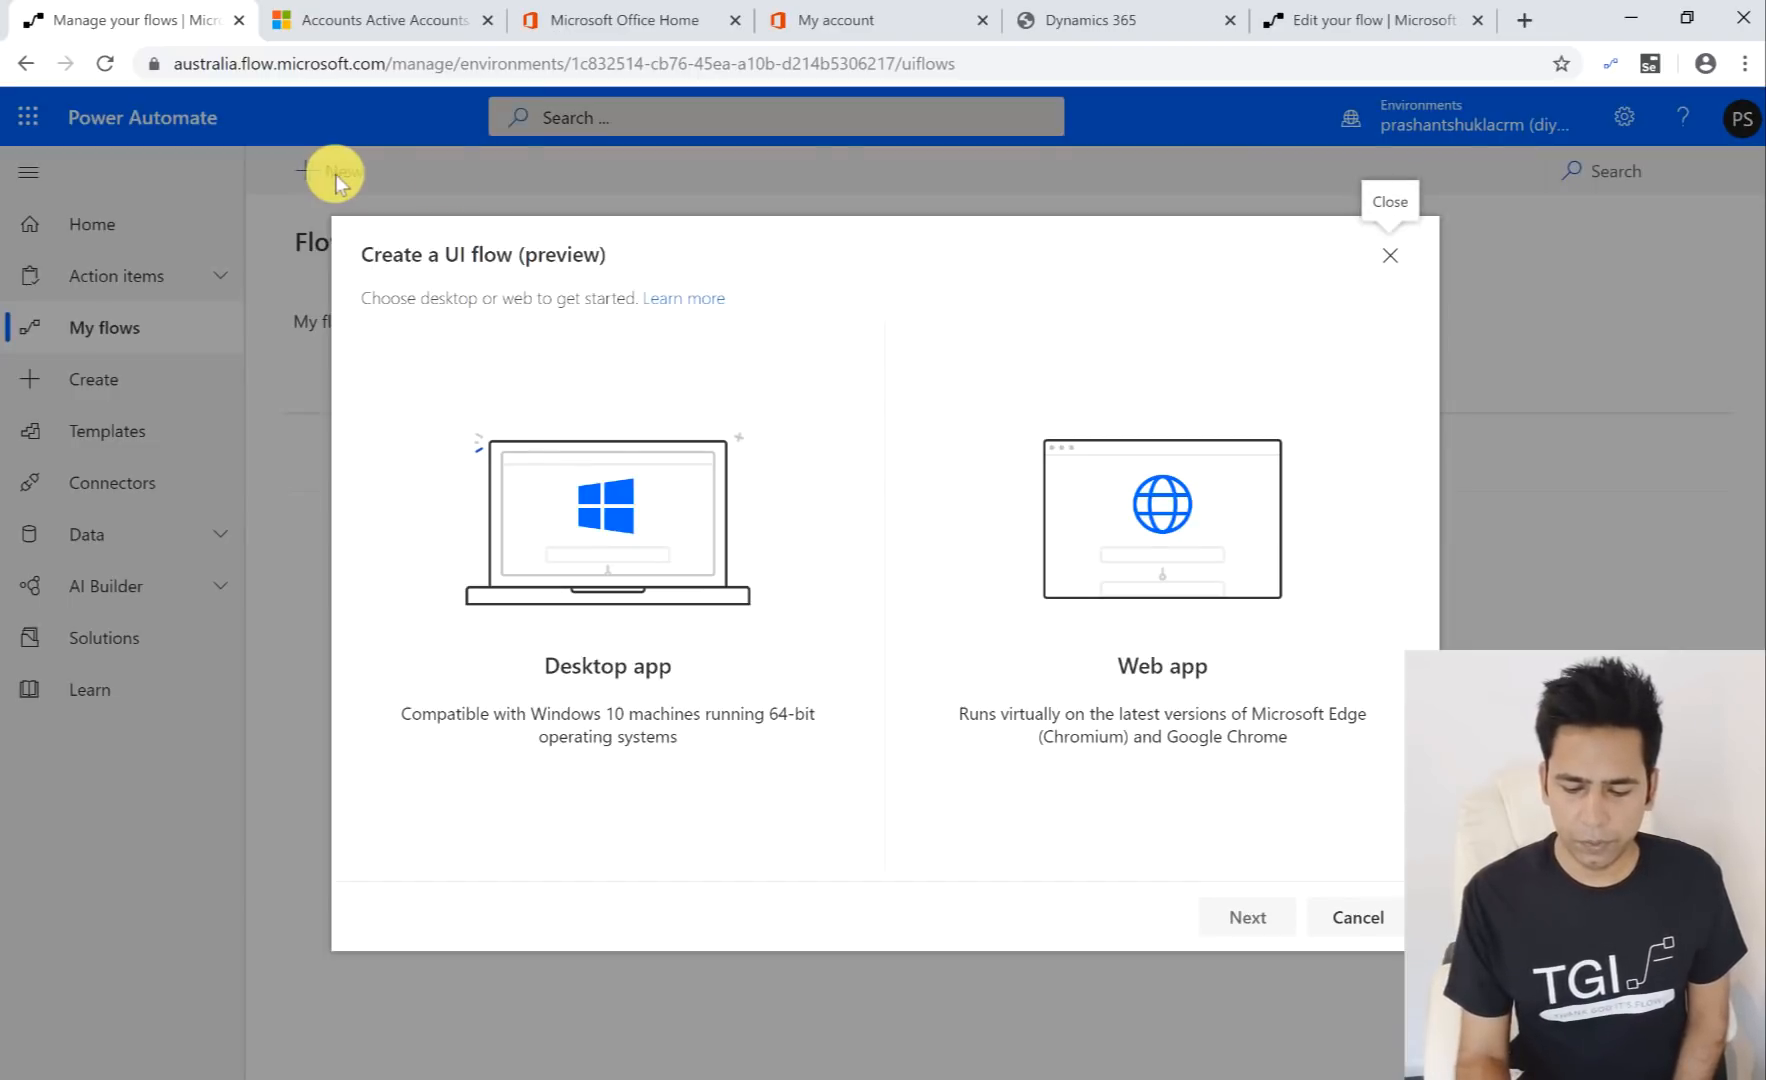
pyautogui.click(692, 546)
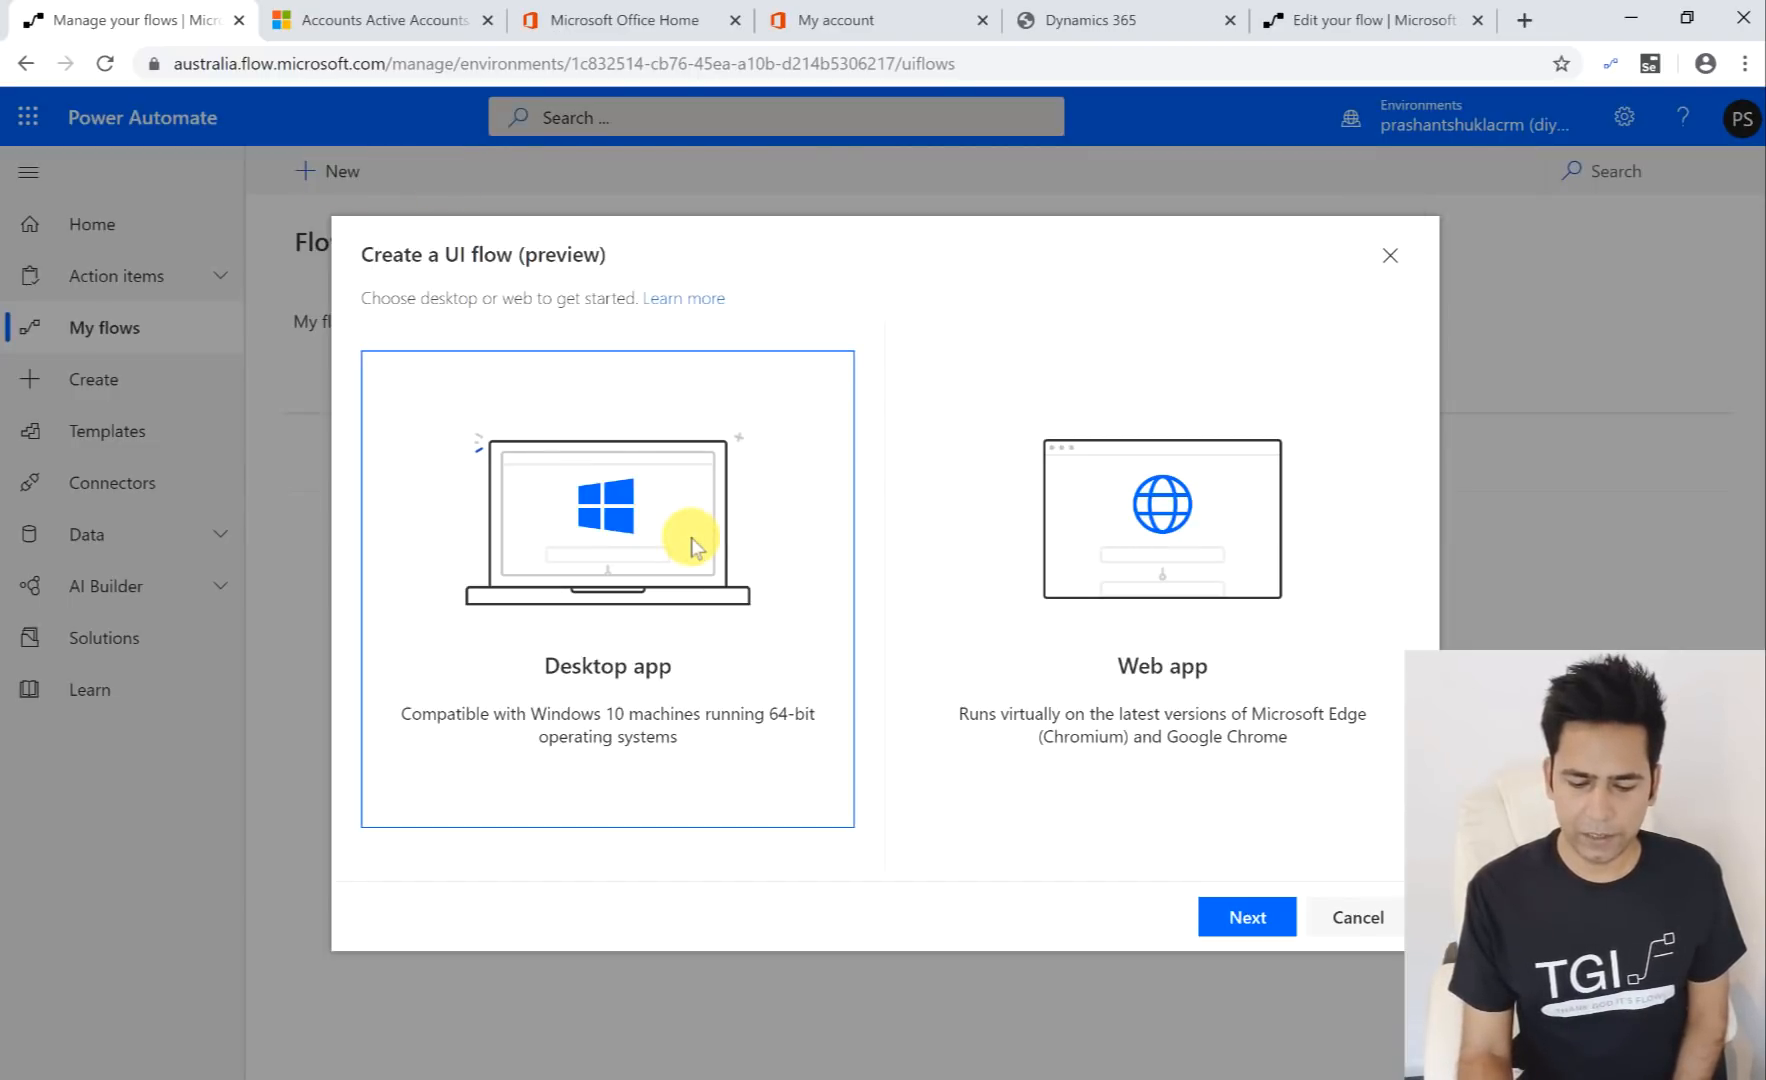
pyautogui.click(1216, 916)
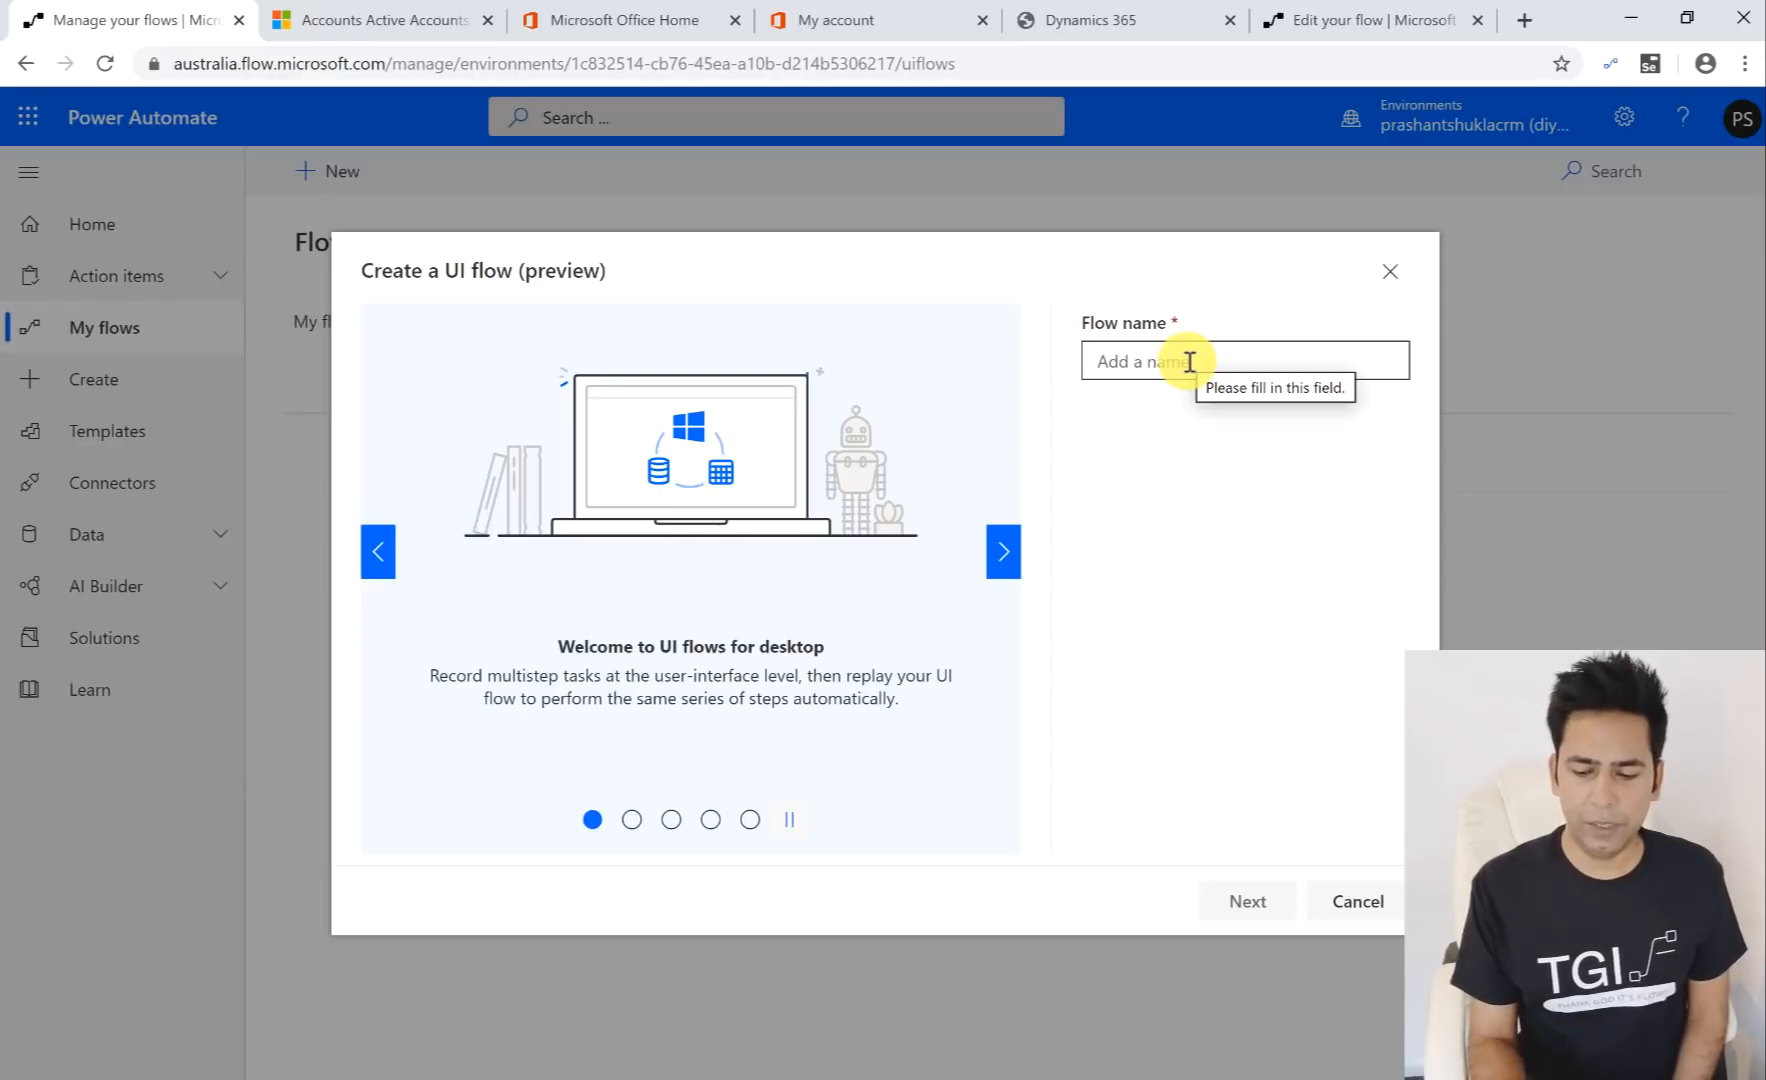
pyautogui.click(1189, 362)
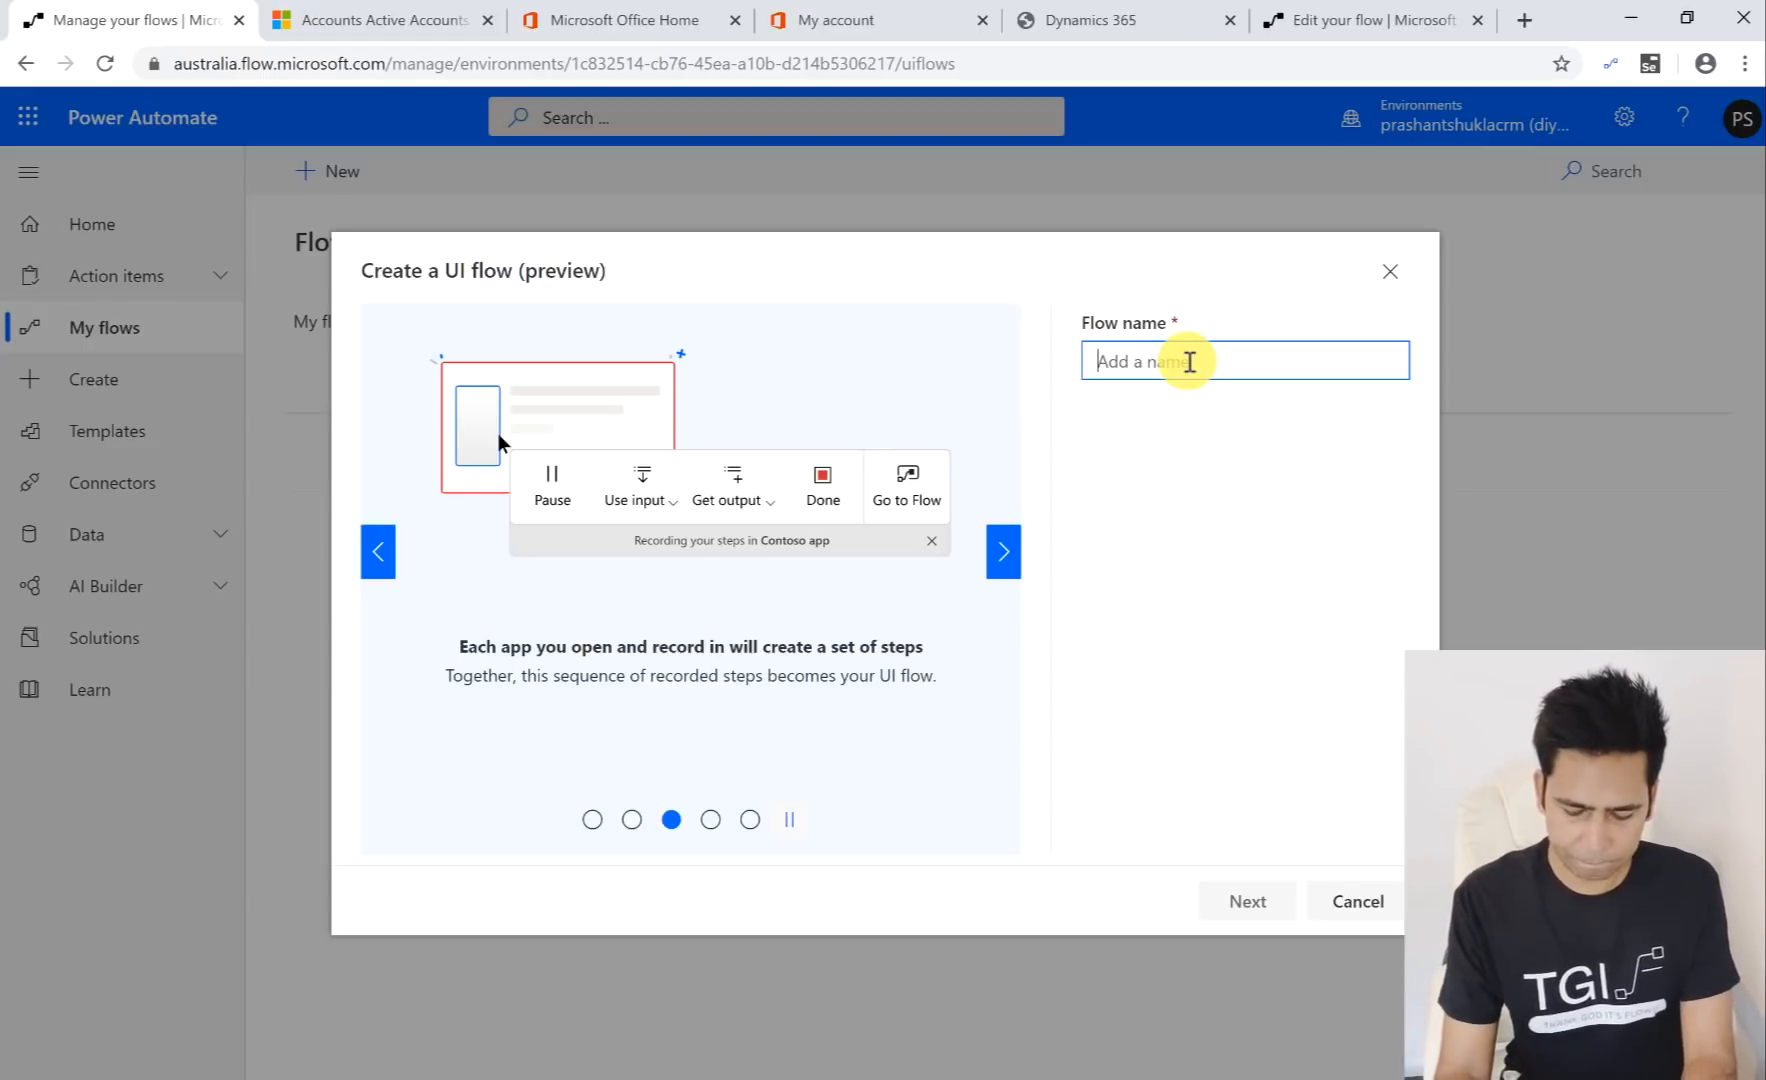
pyautogui.write('invoic')
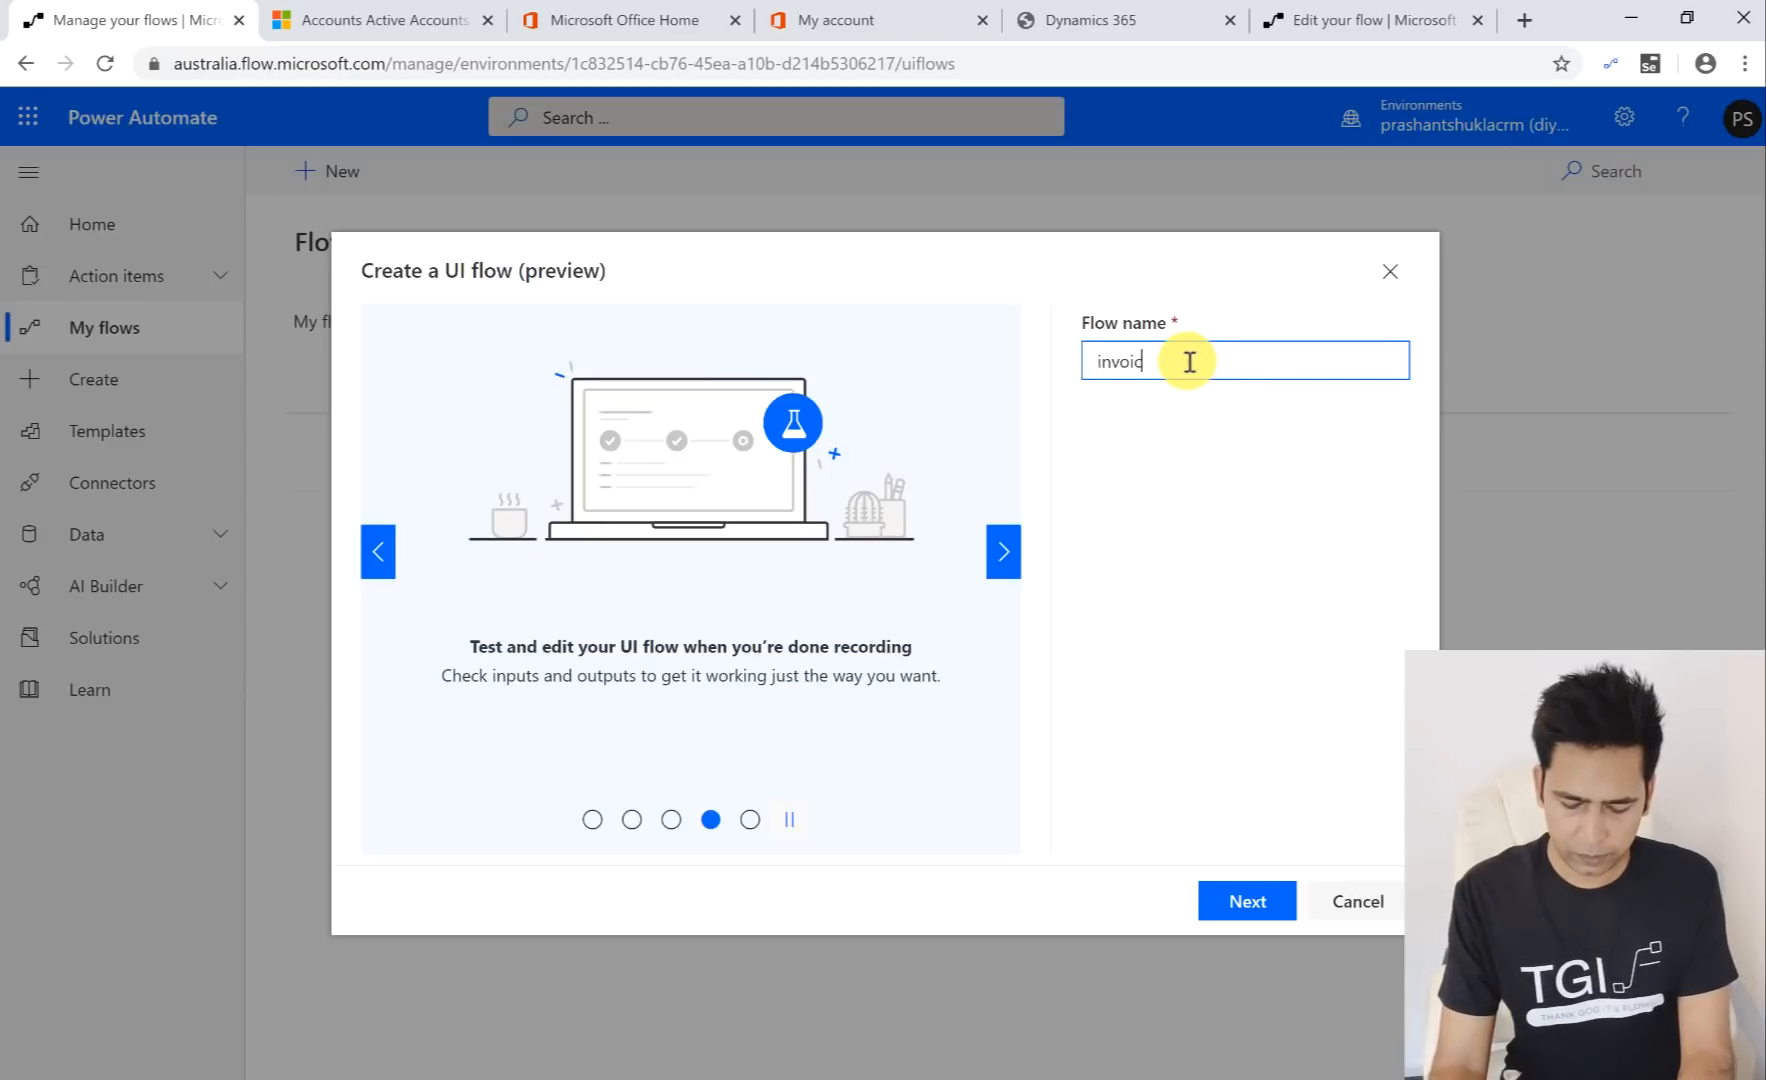
pyautogui.write('etocu')
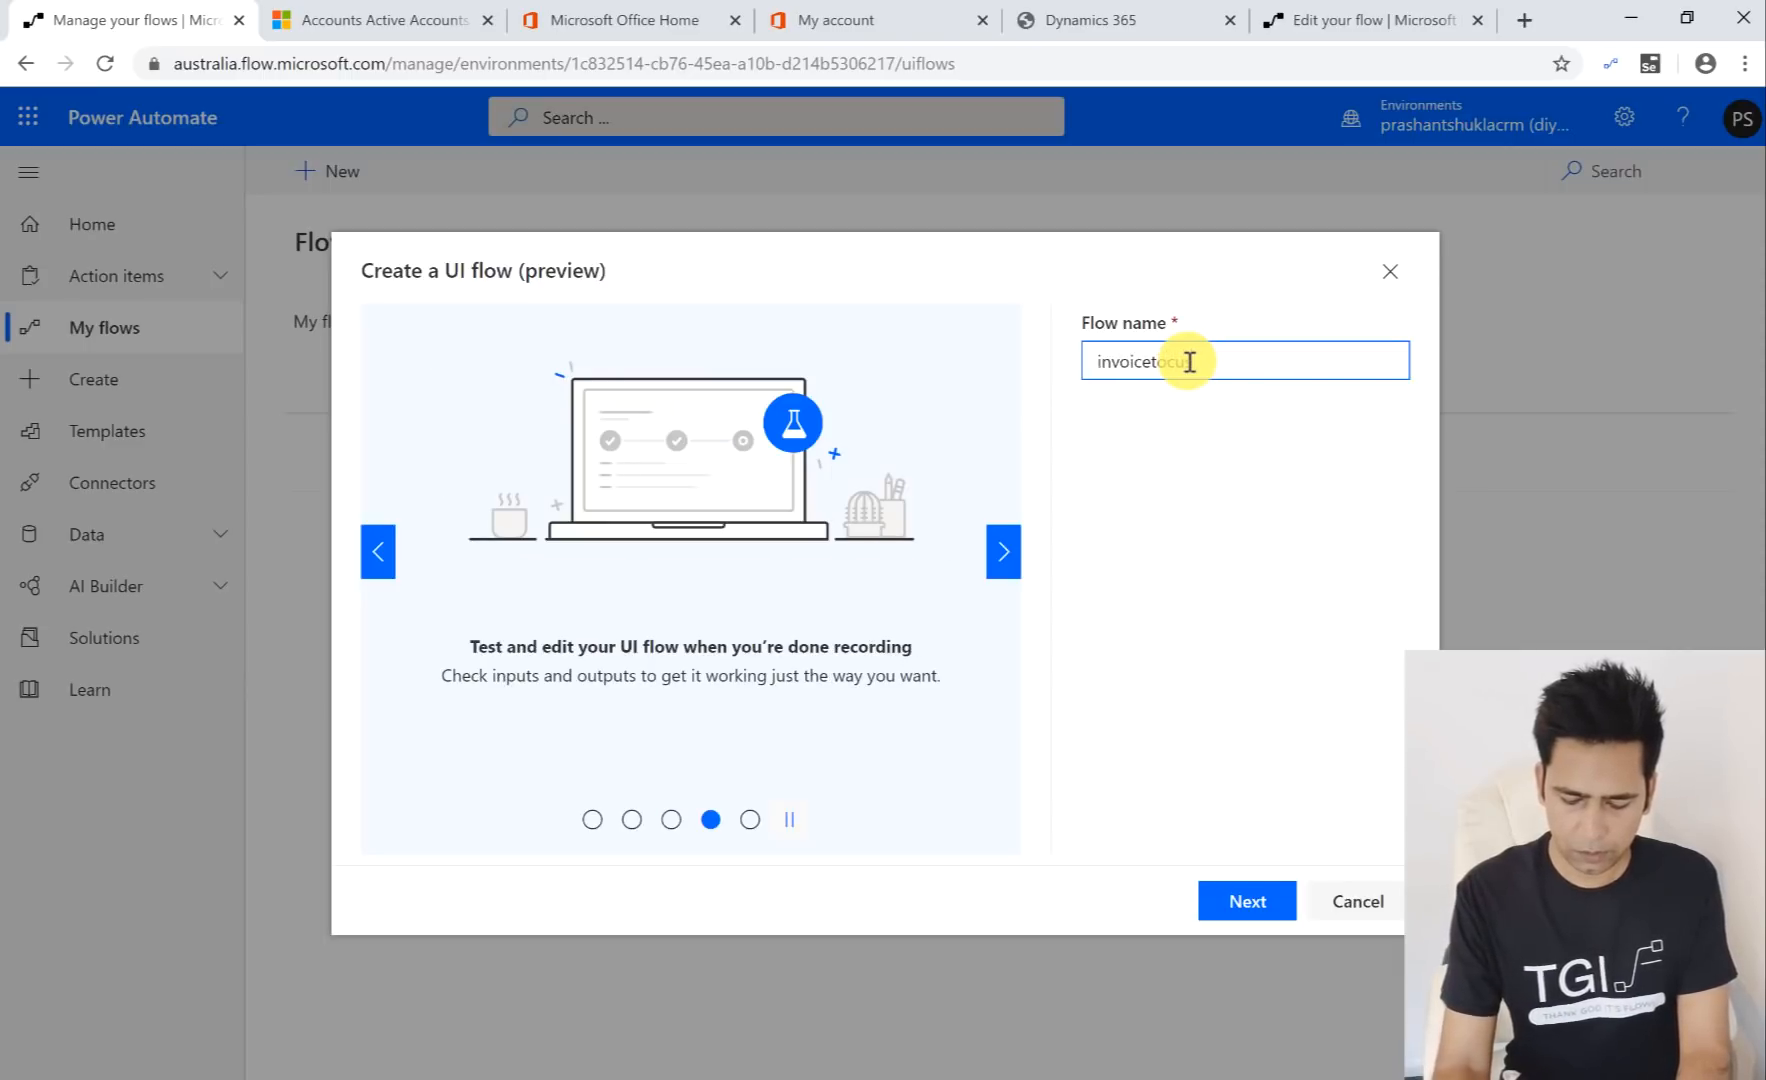
pyautogui.write('stomer')
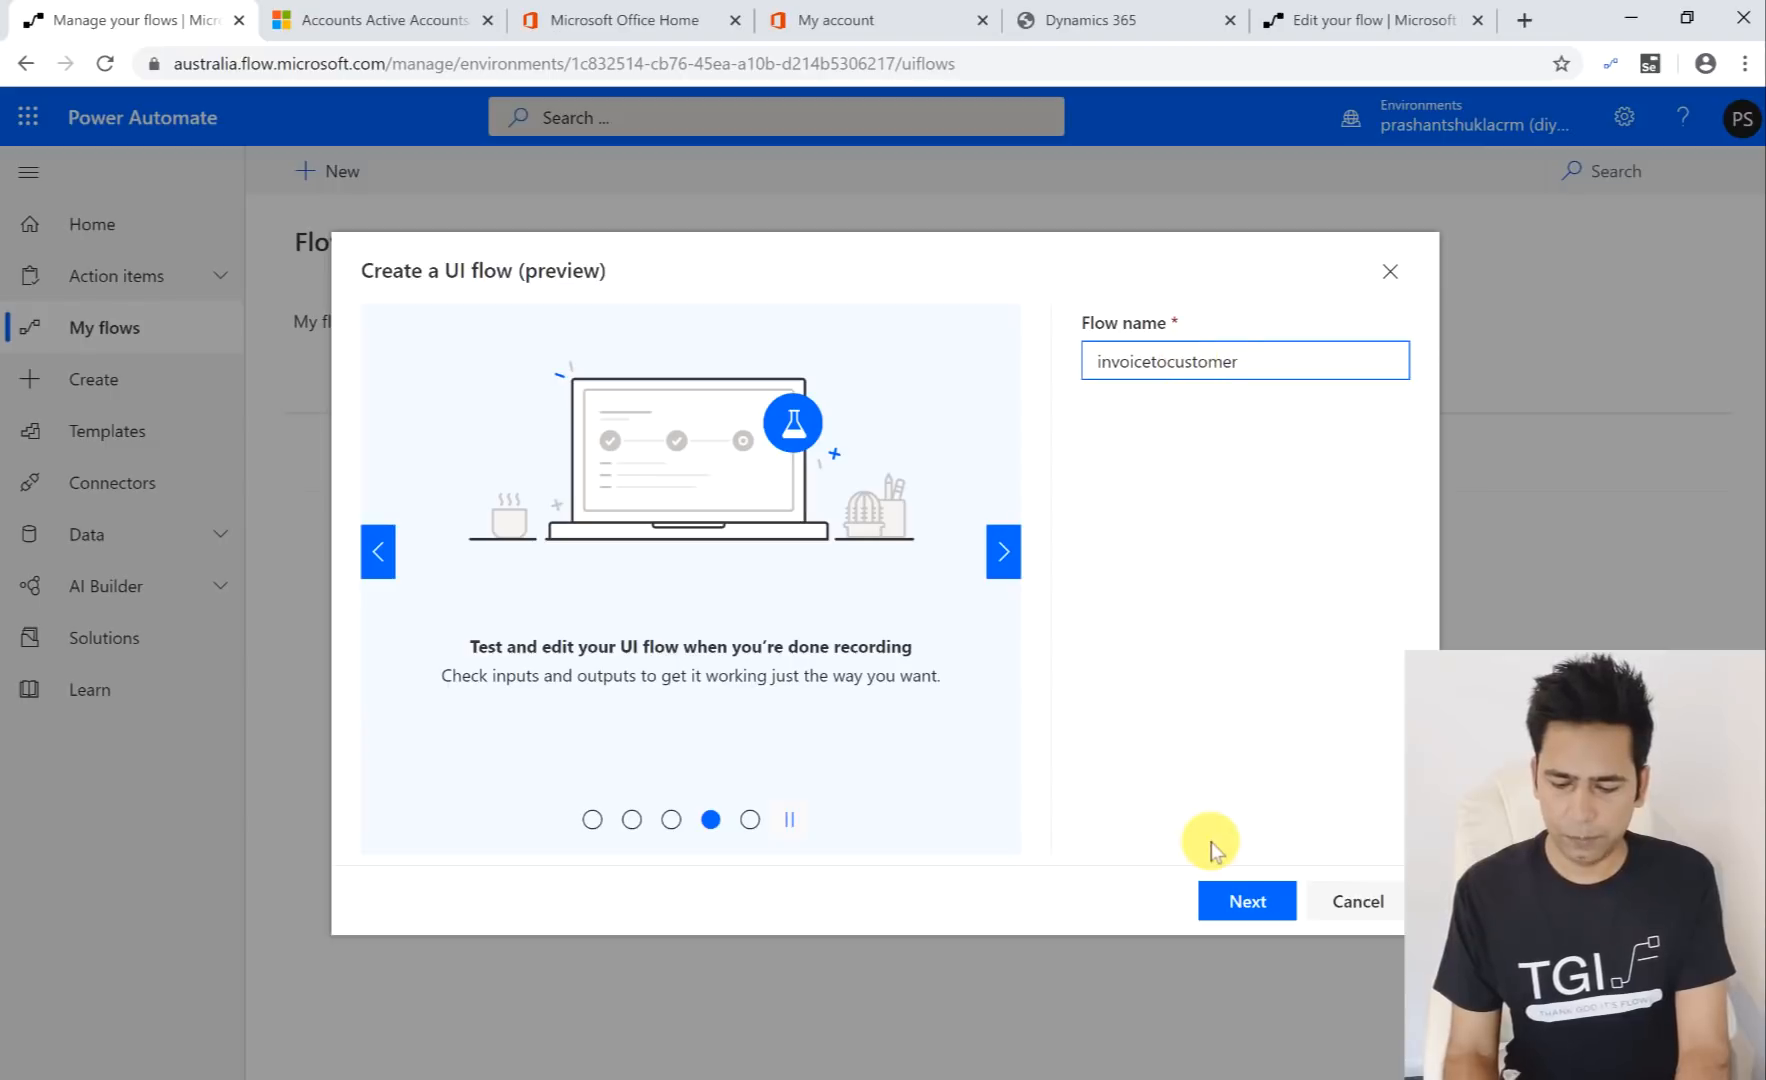
pyautogui.click(1230, 903)
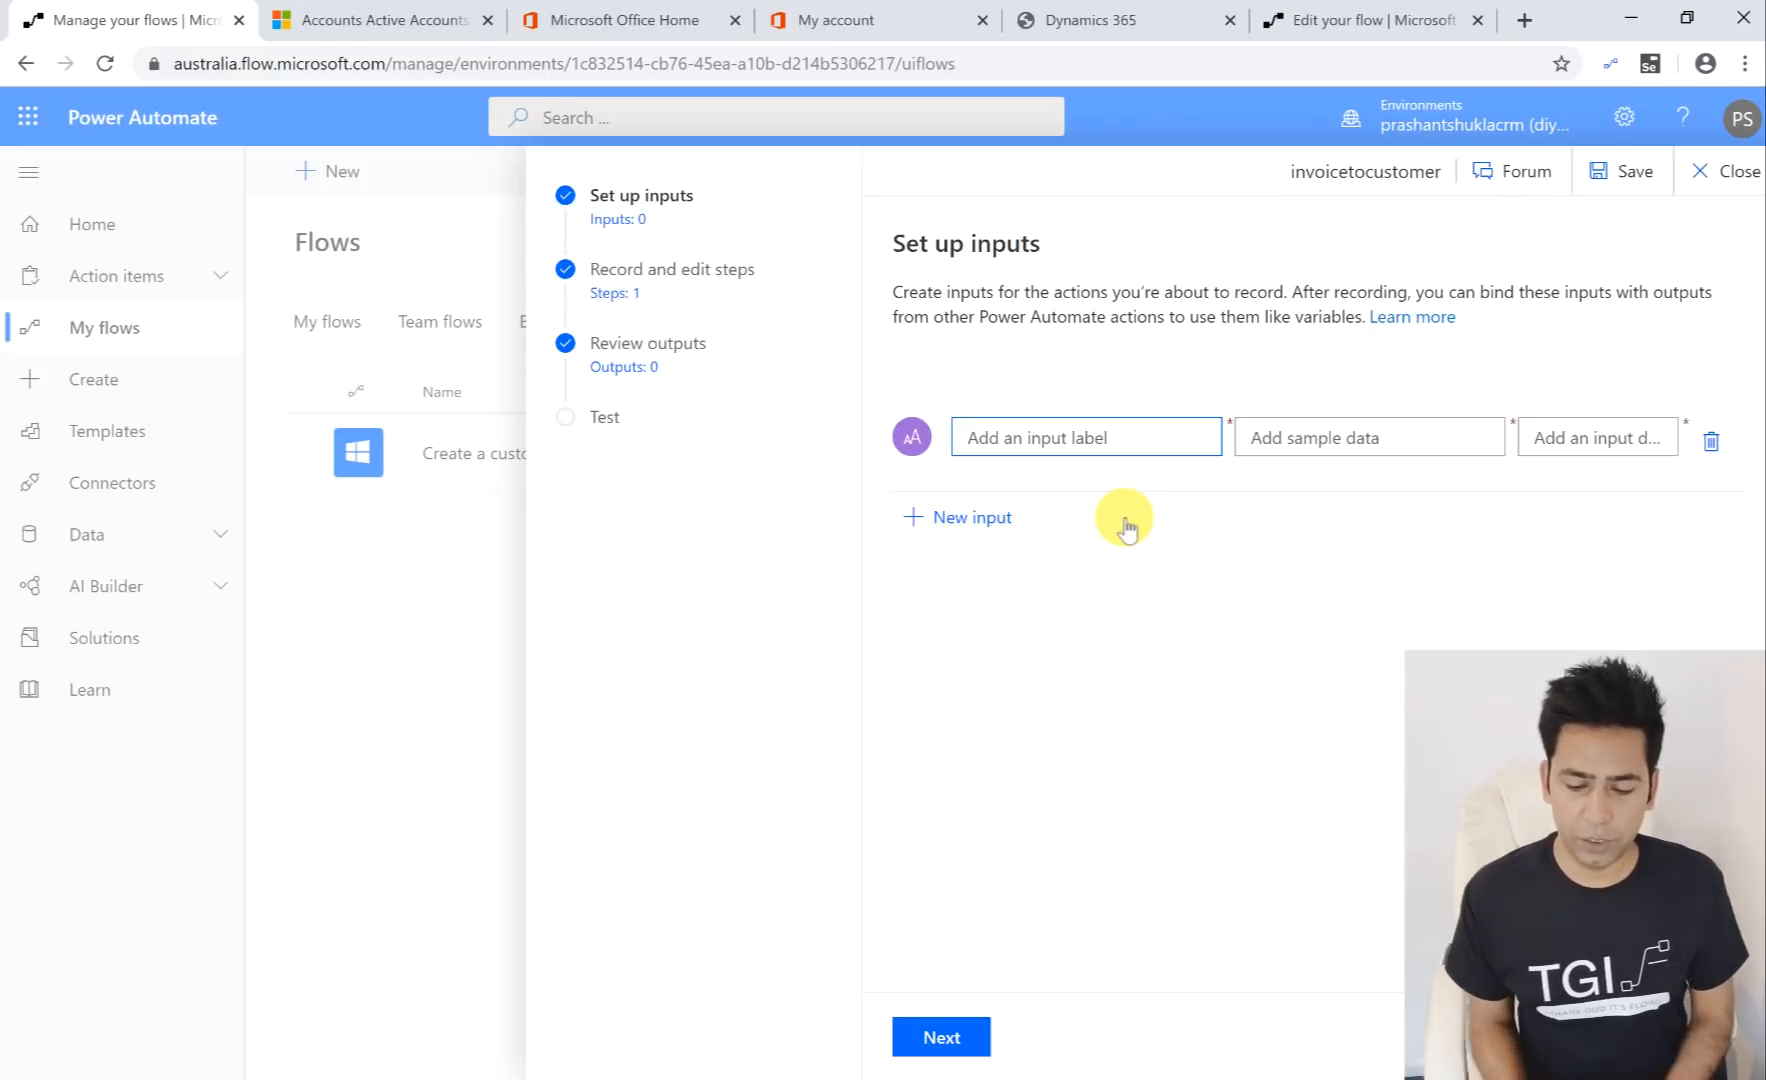
# Step: Define a text input labelled "Customer name" with sample data "Contoso Sample Customer" and description "customer description"
pyautogui.write('Cu')
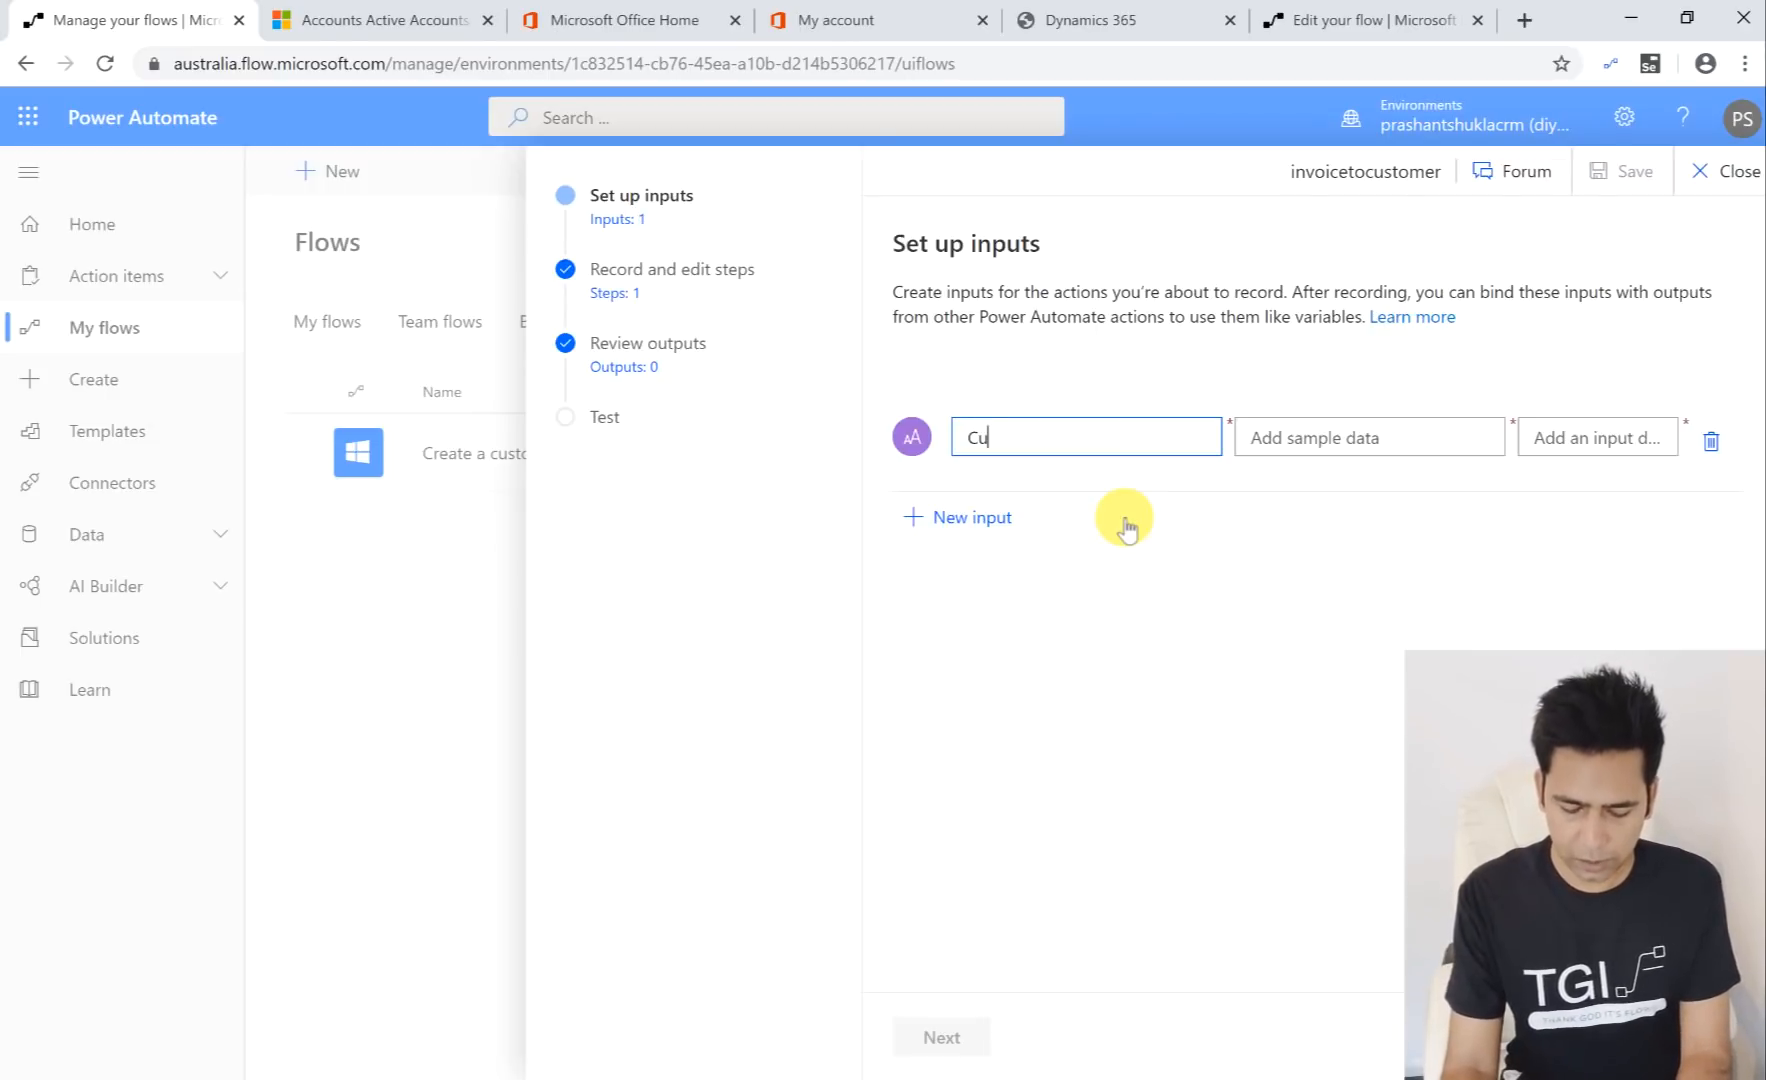
pyautogui.write('stomer name')
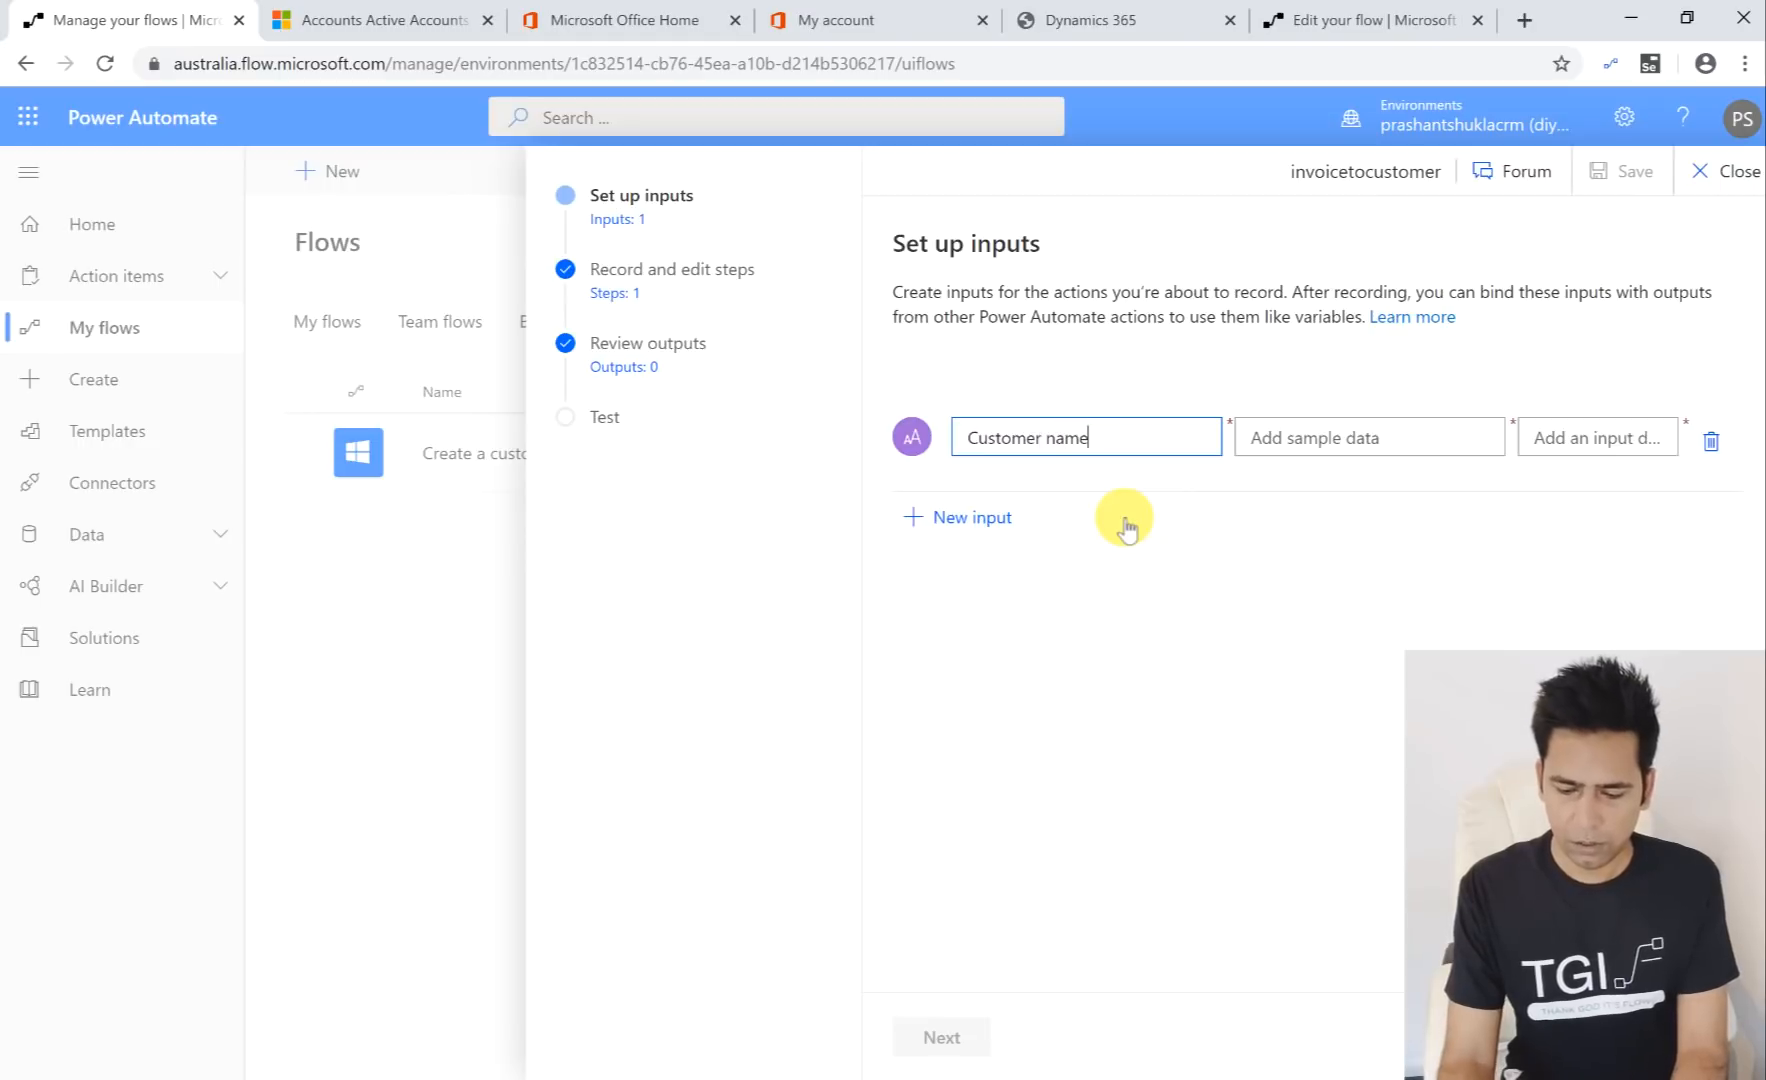
pyautogui.press('Tab')
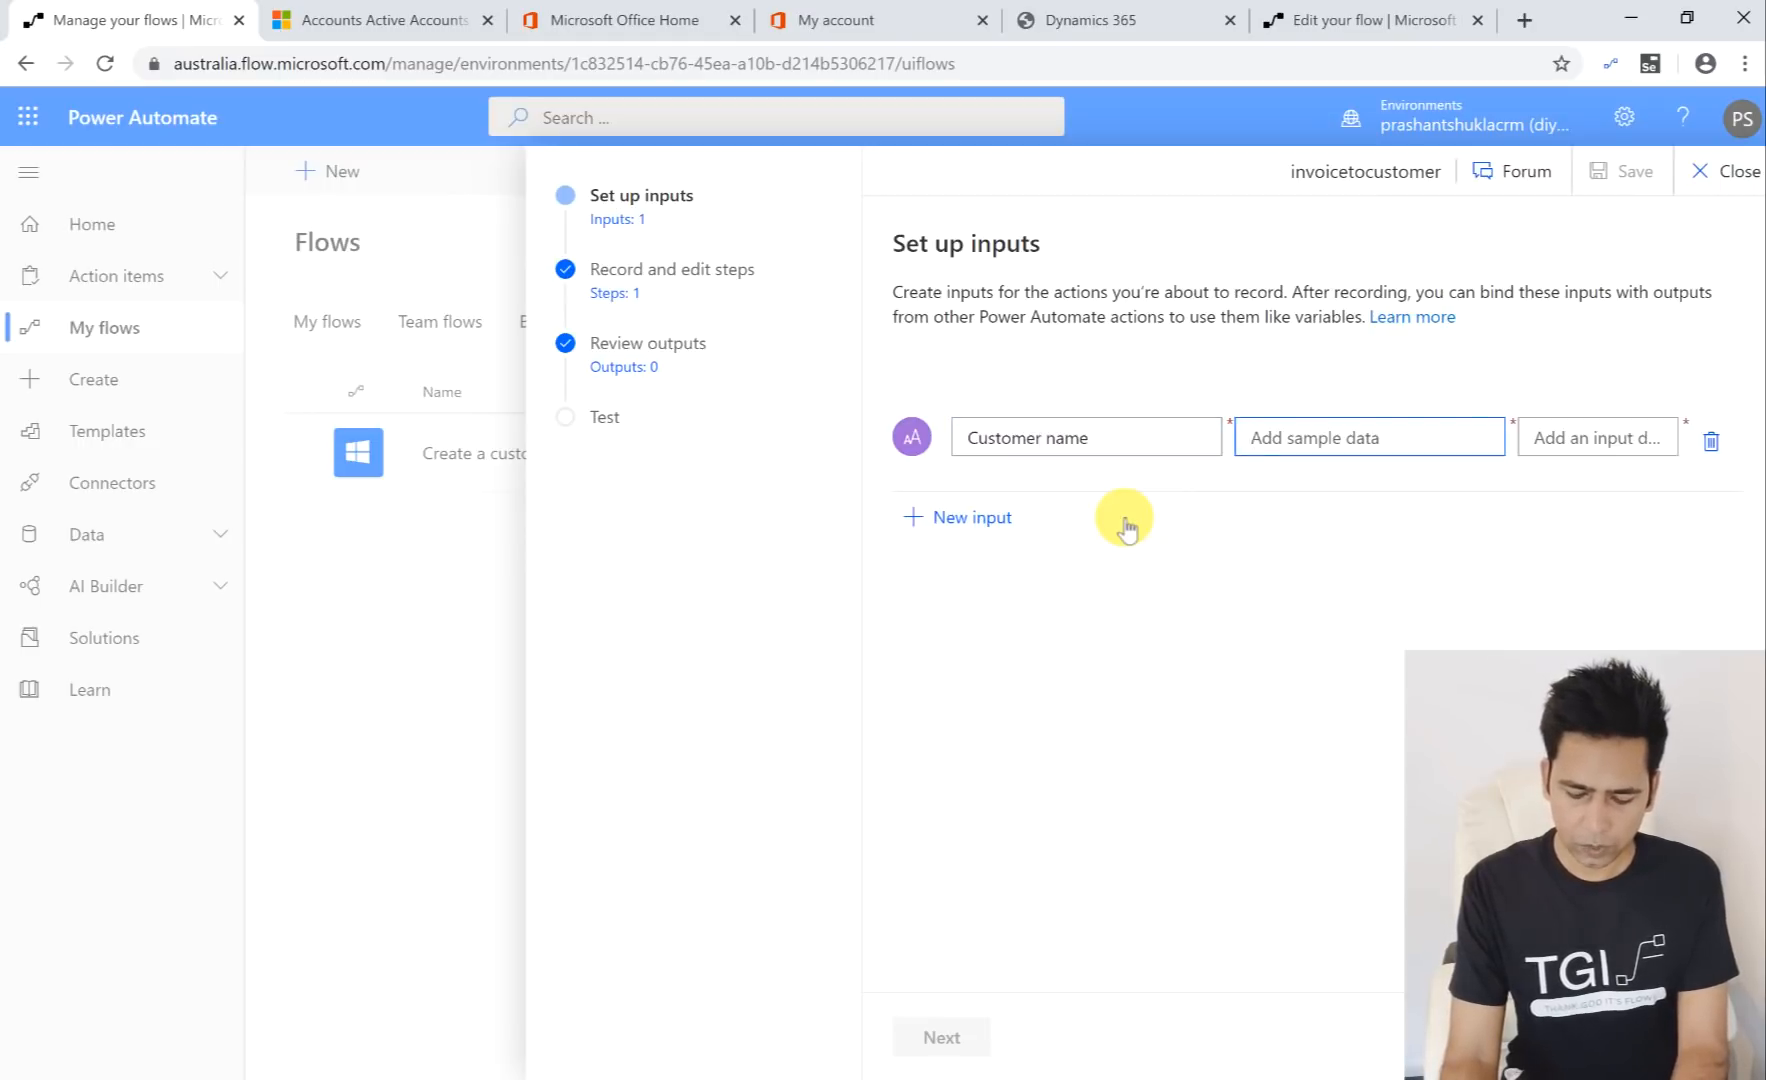
pyautogui.write('Contoso ')
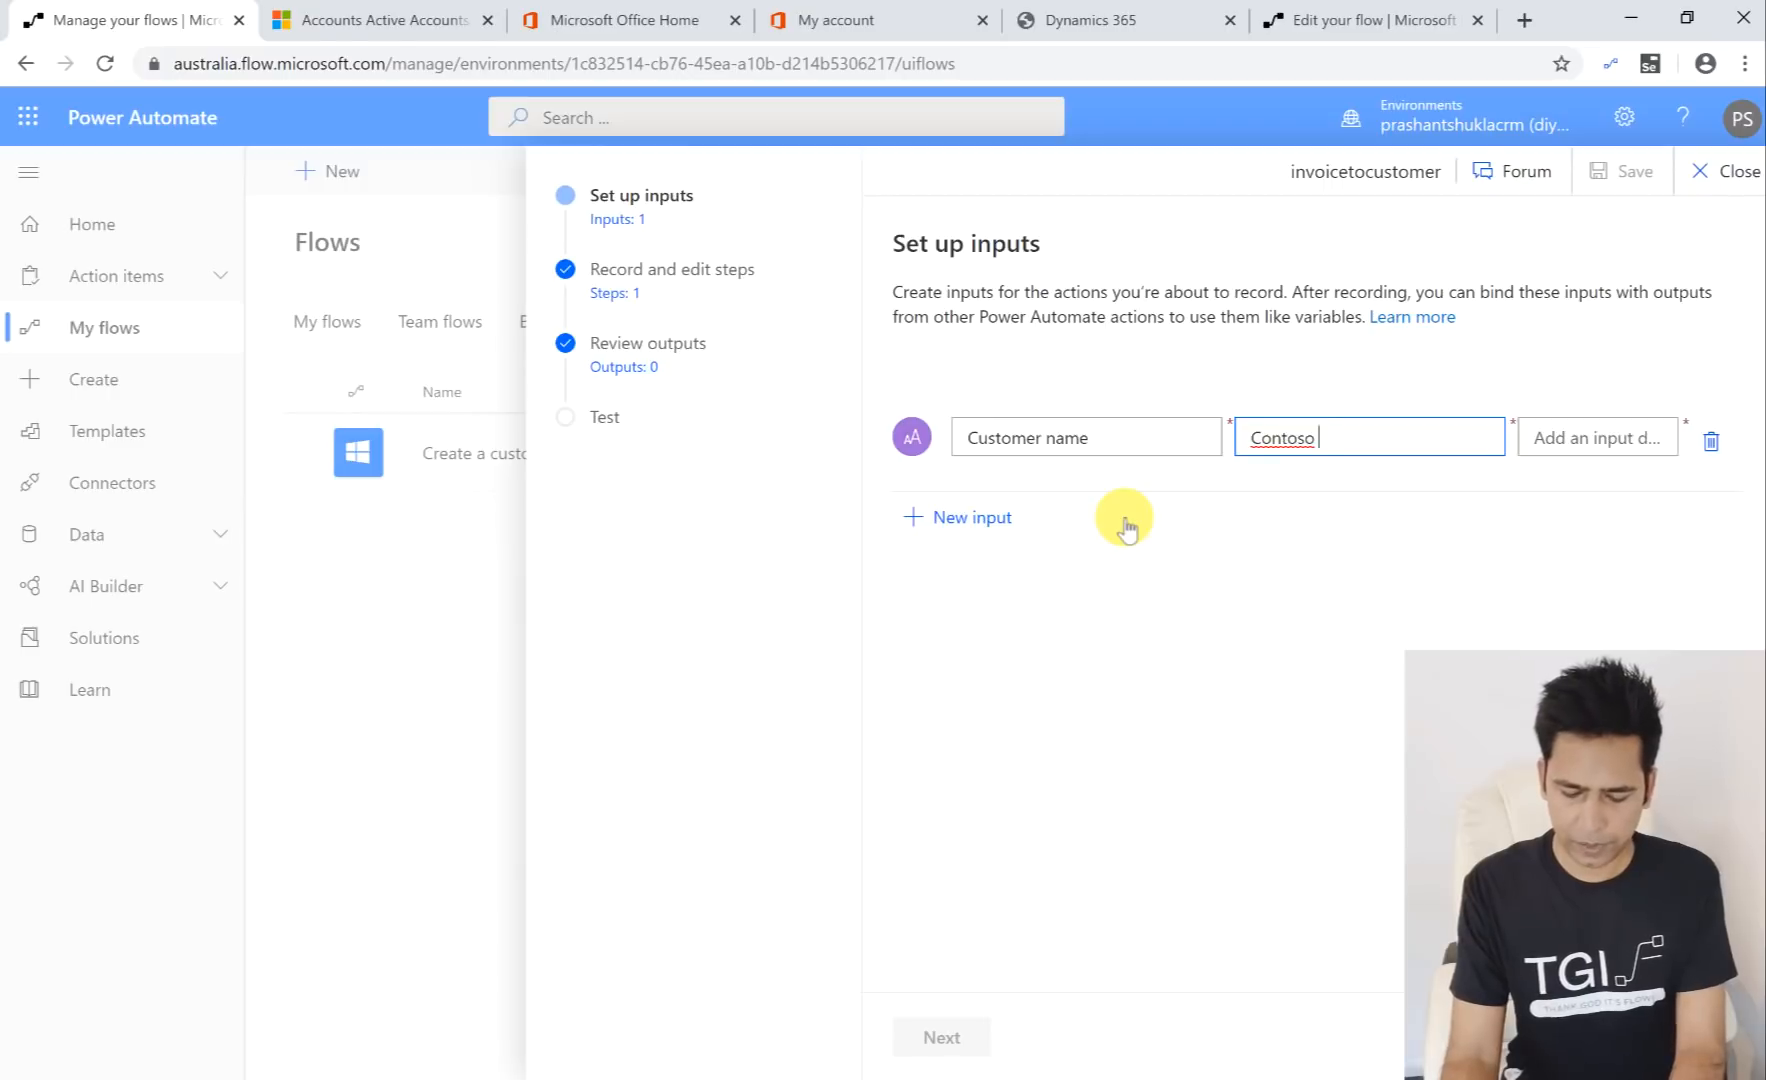
pyautogui.write('Sample')
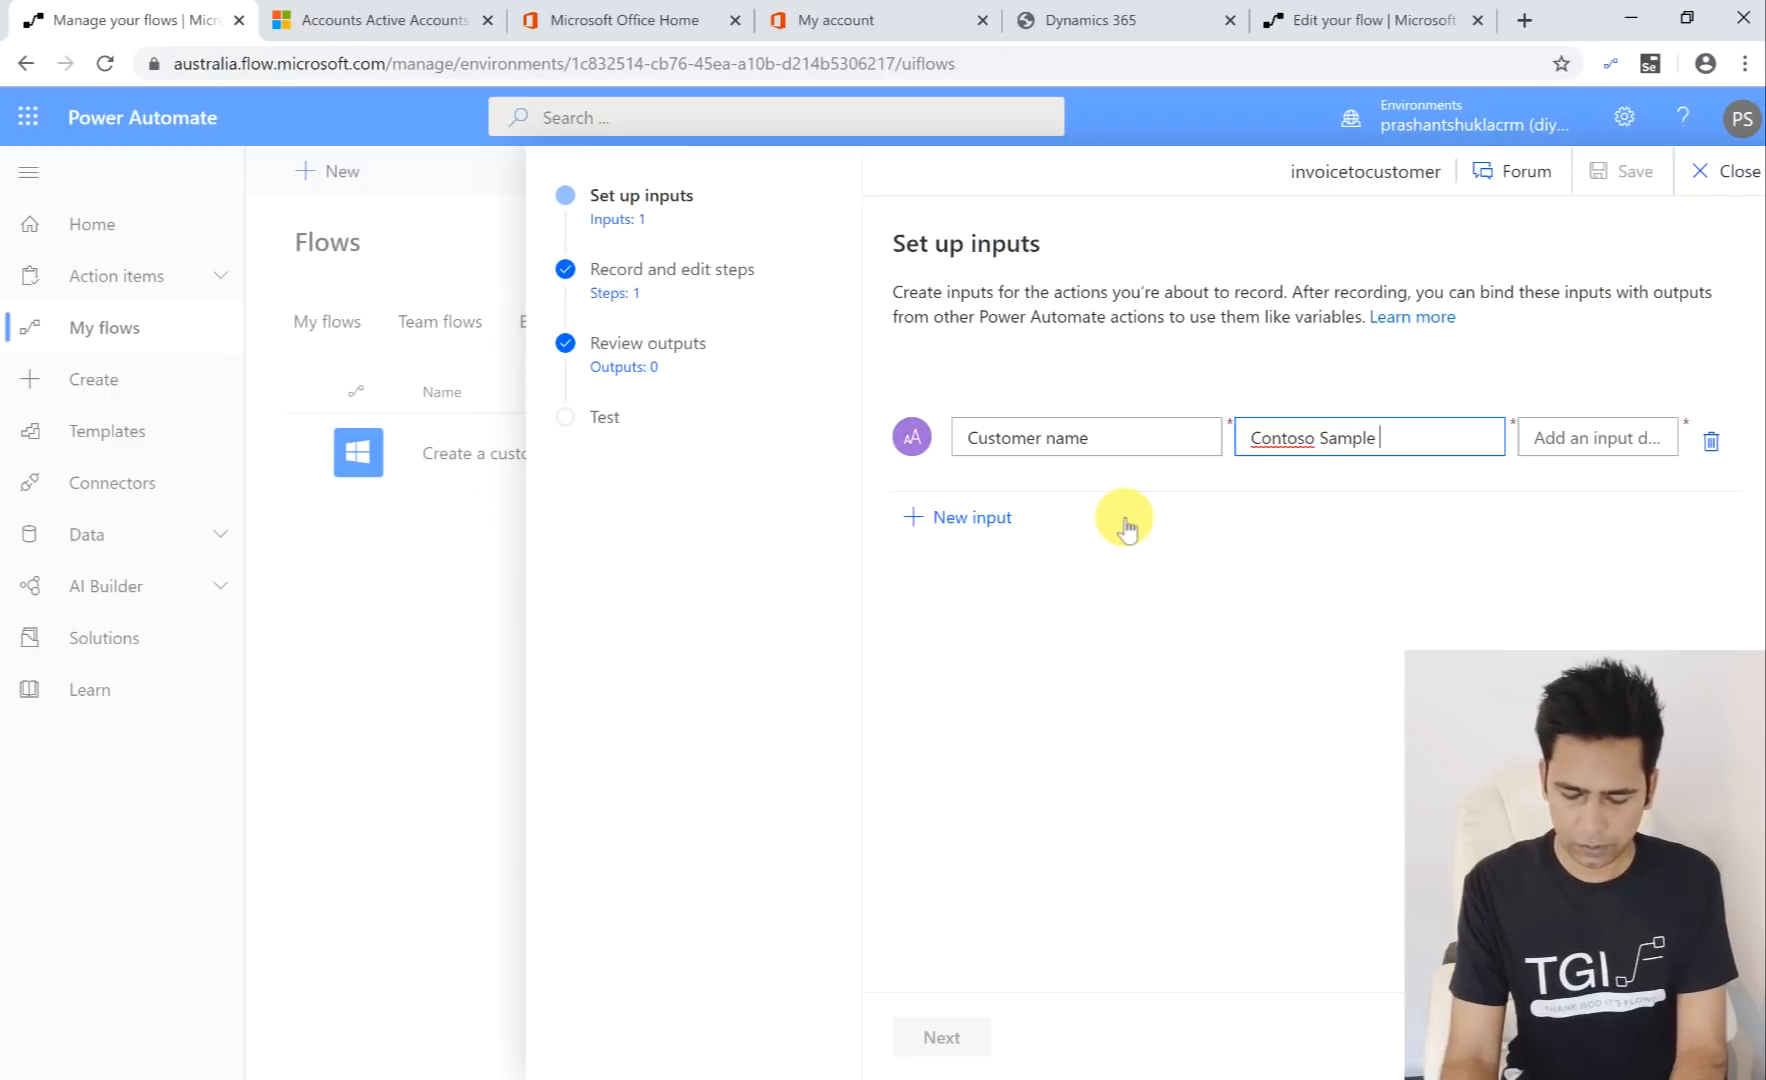
pyautogui.write(' Customer')
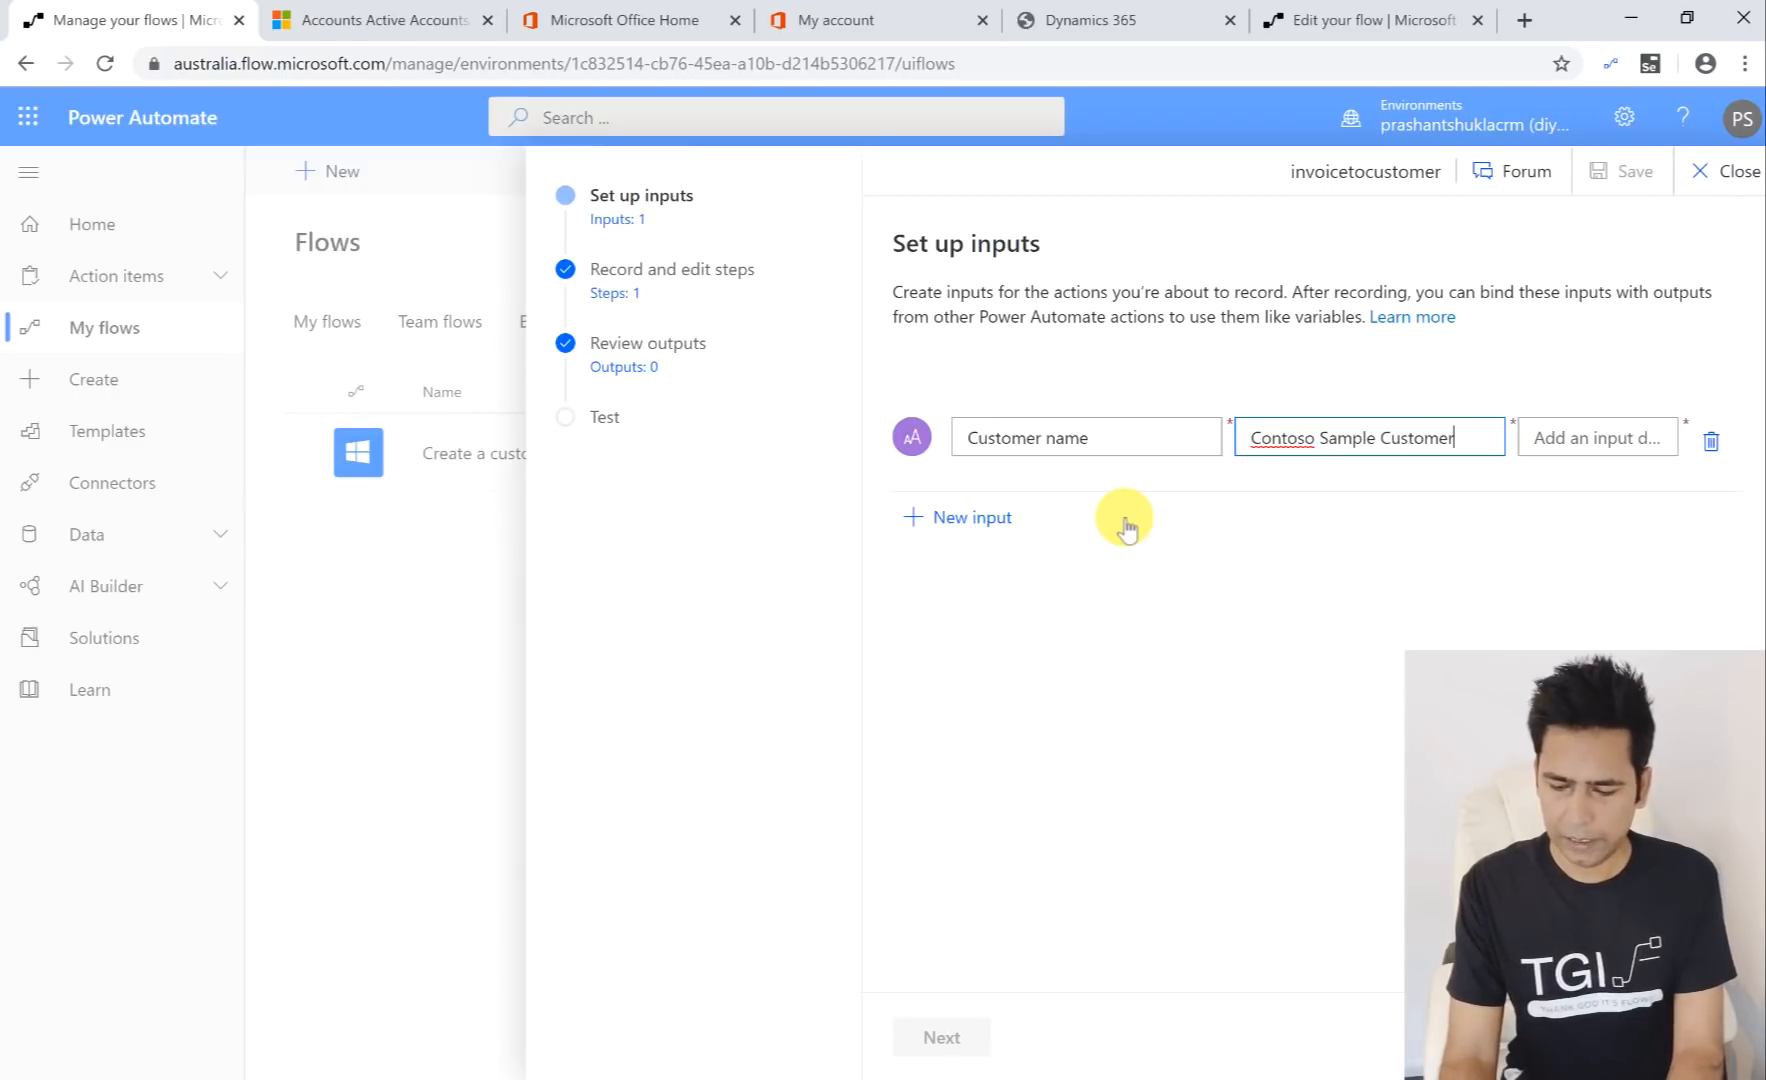
pyautogui.press('Tab')
pyautogui.write('c')
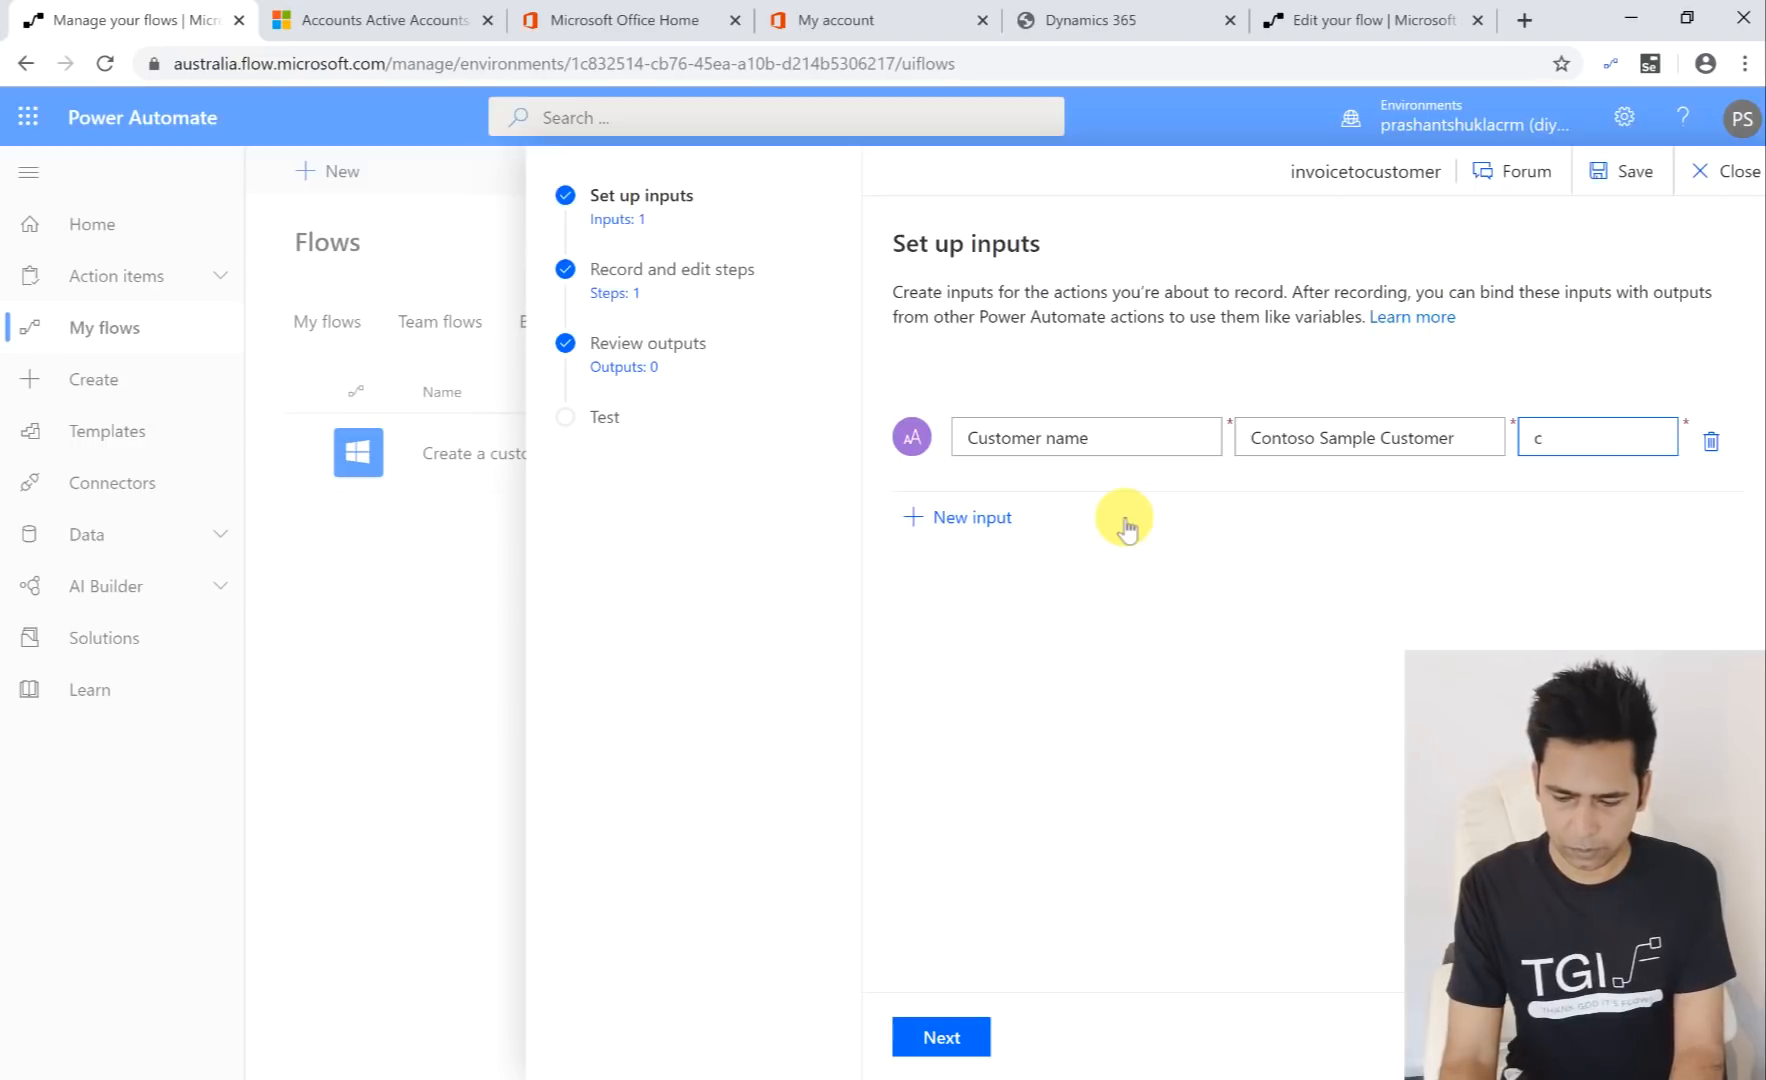
pyautogui.write('usto')
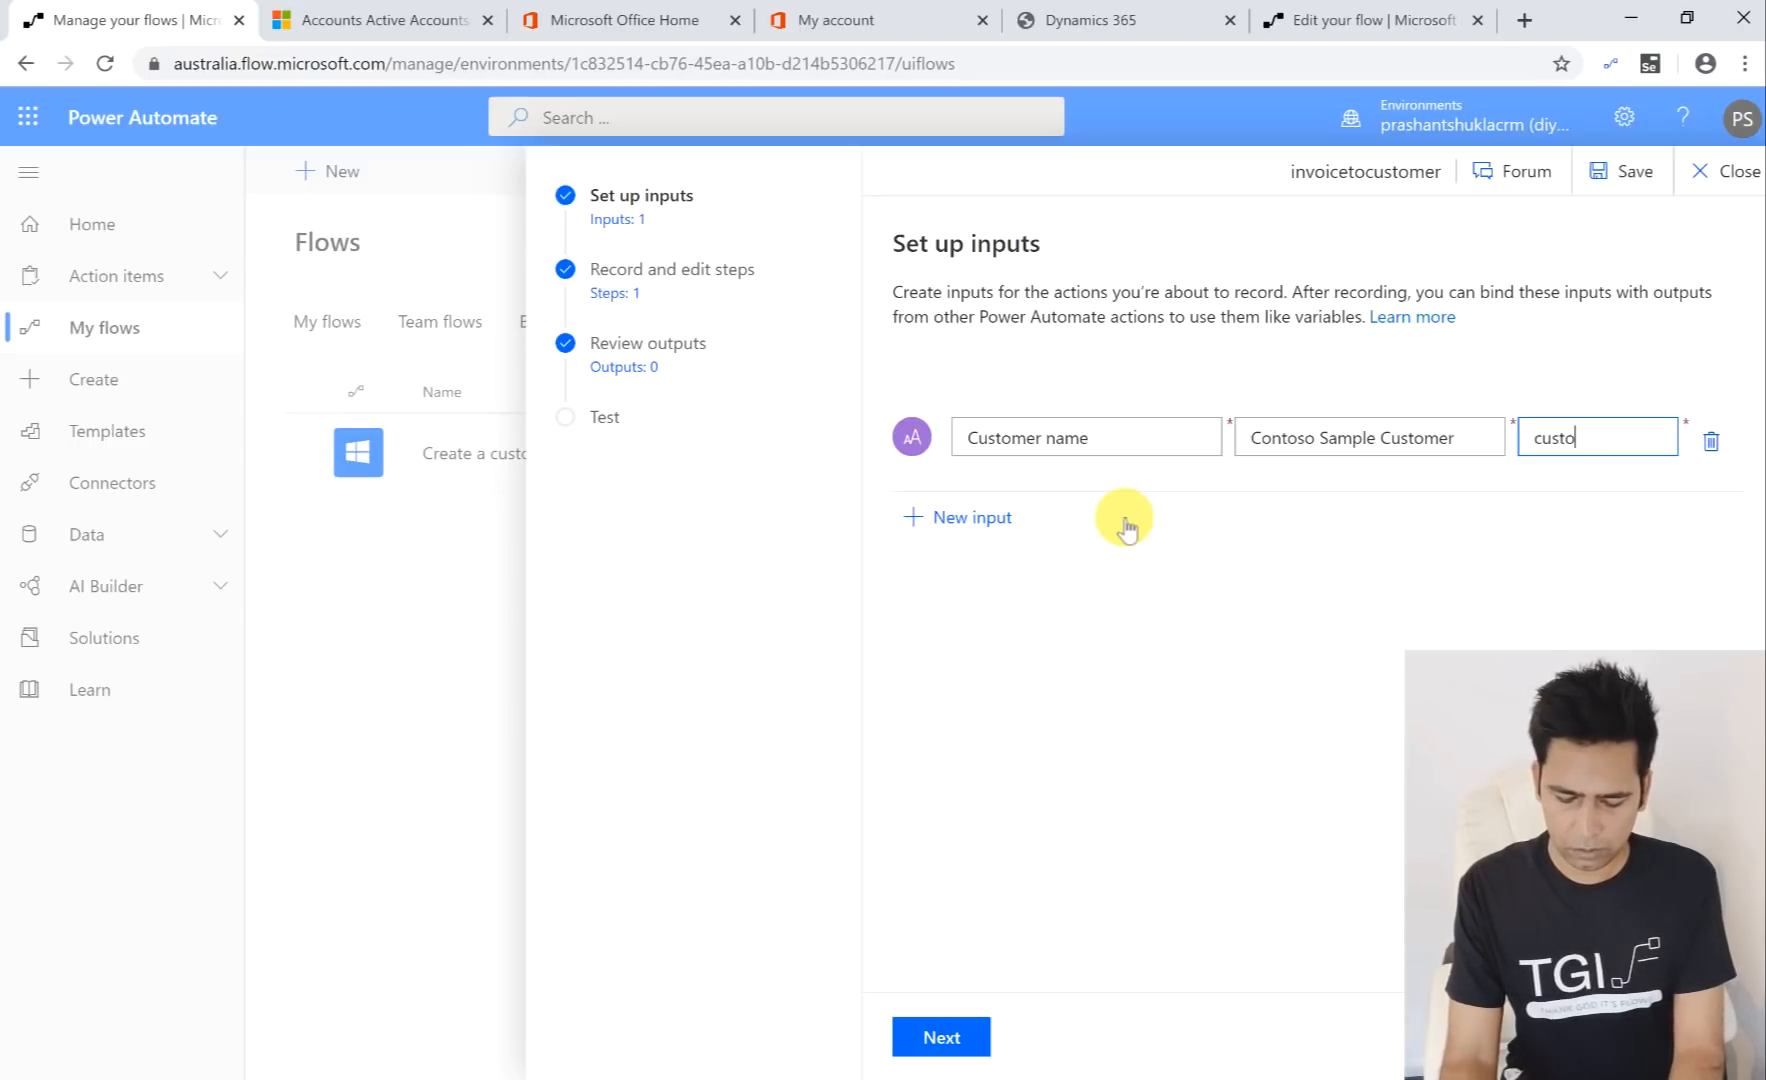
pyautogui.write('mer descr')
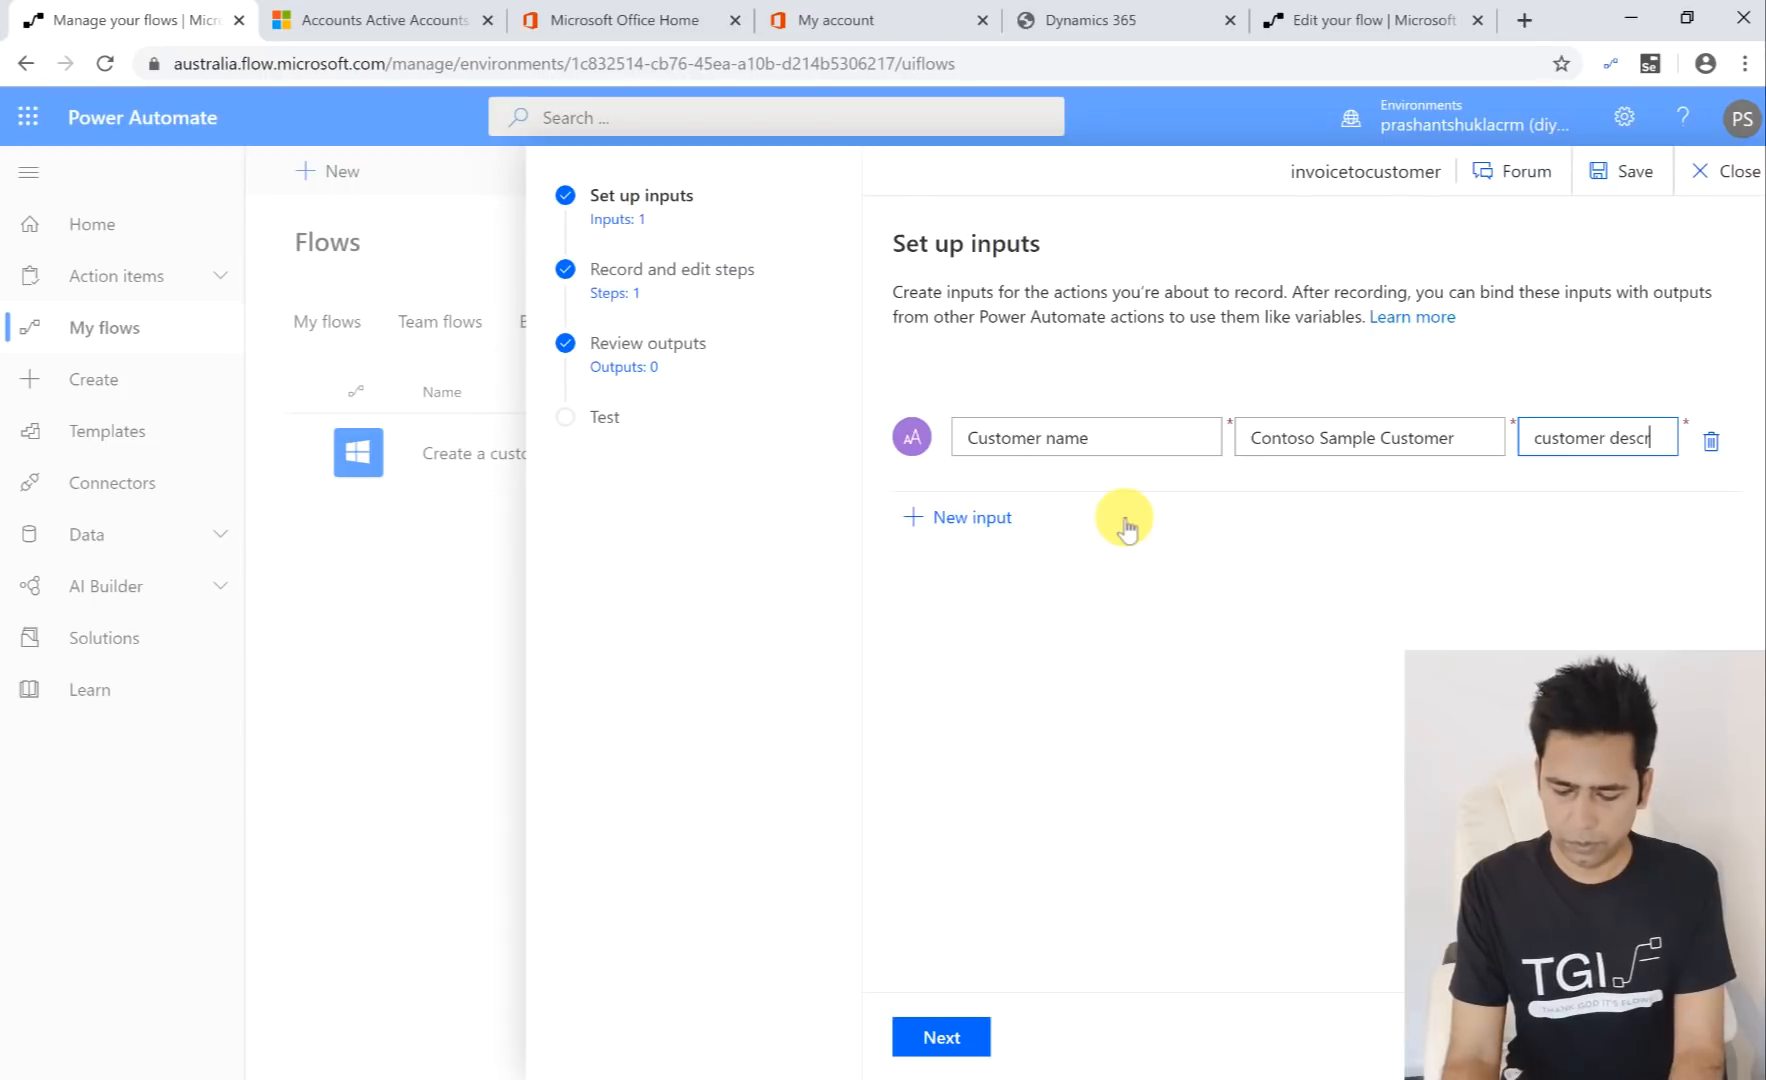
pyautogui.write('iption')
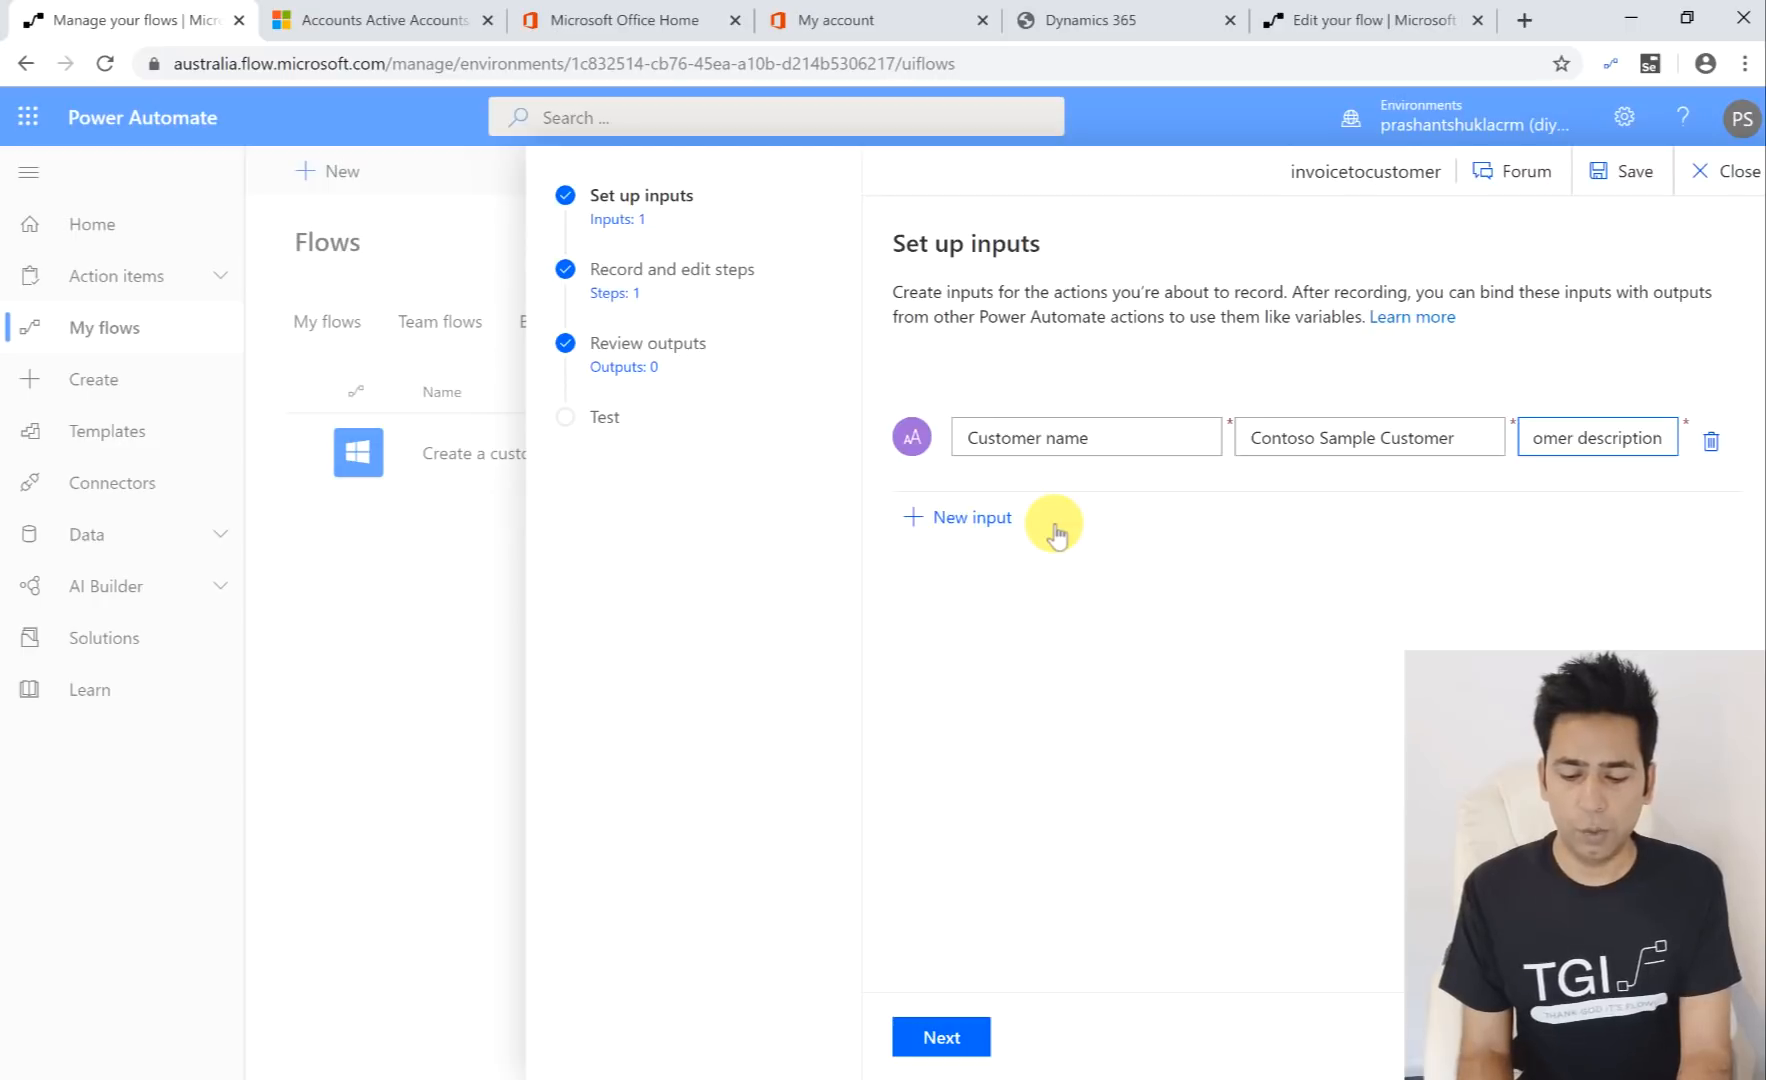
pyautogui.click(1012, 516)
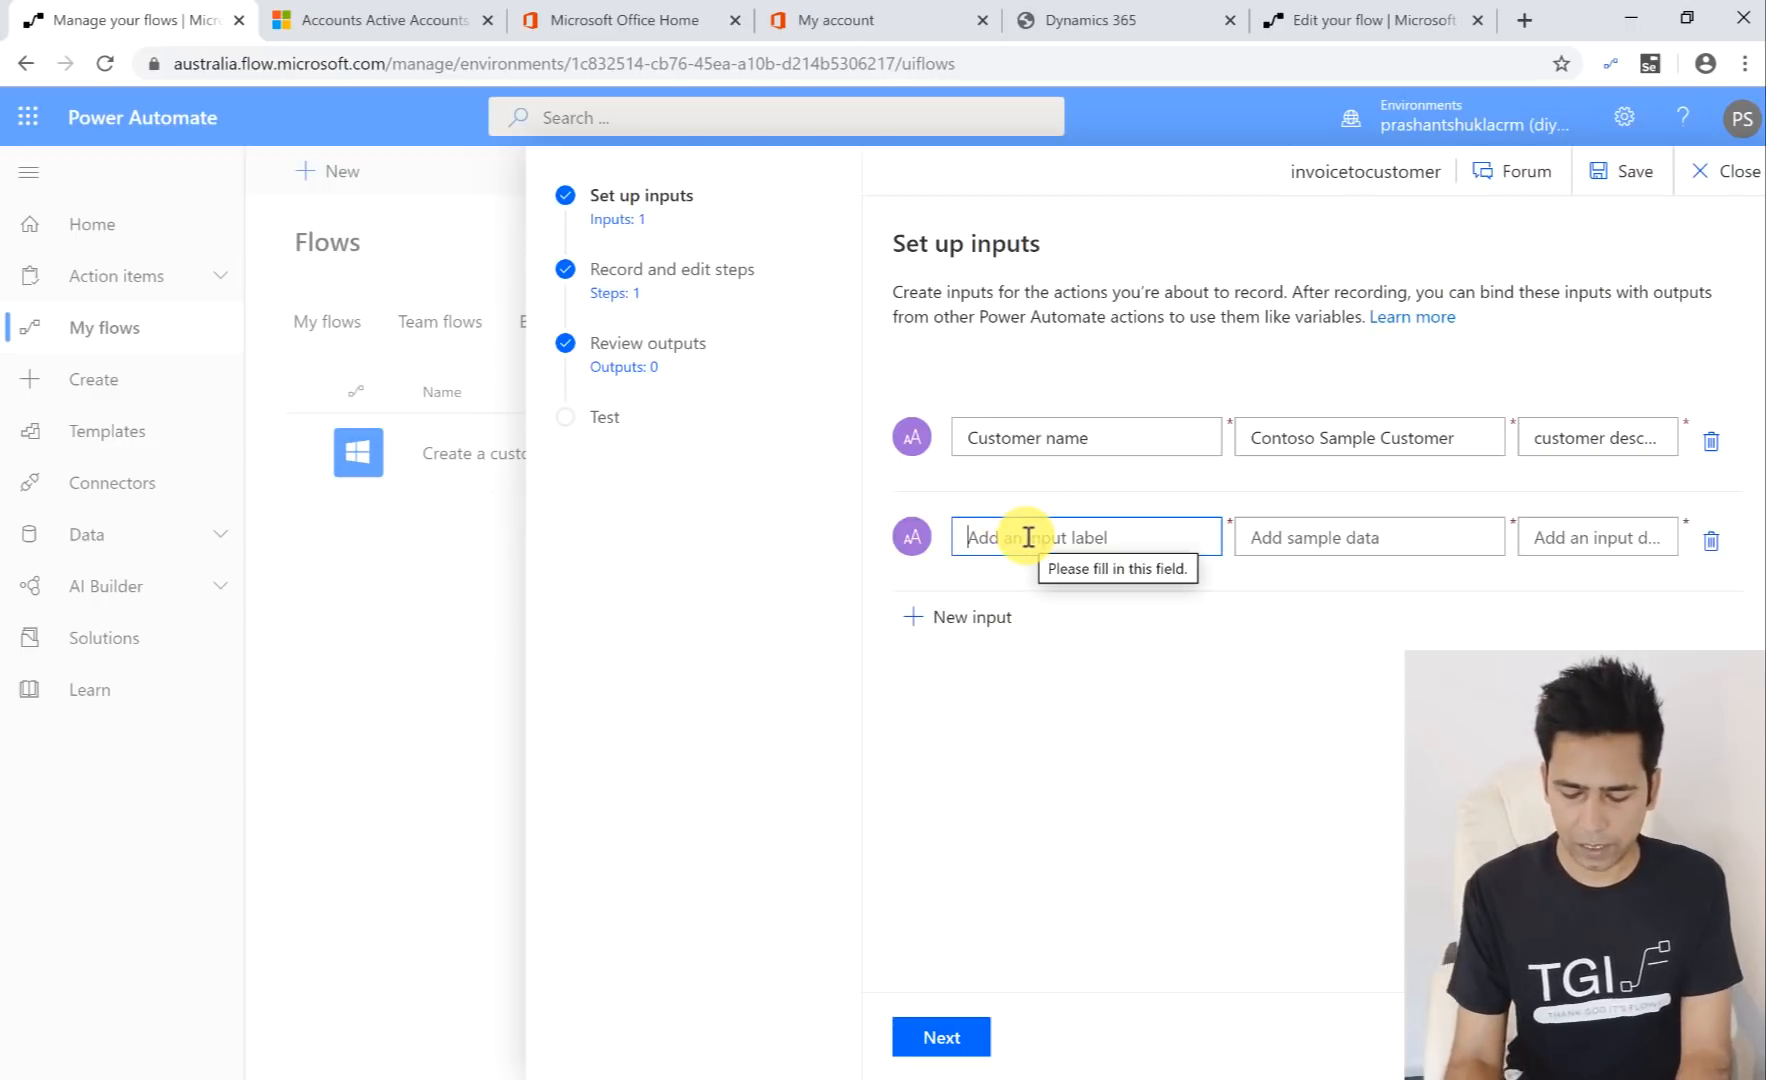
pyautogui.write('Phone')
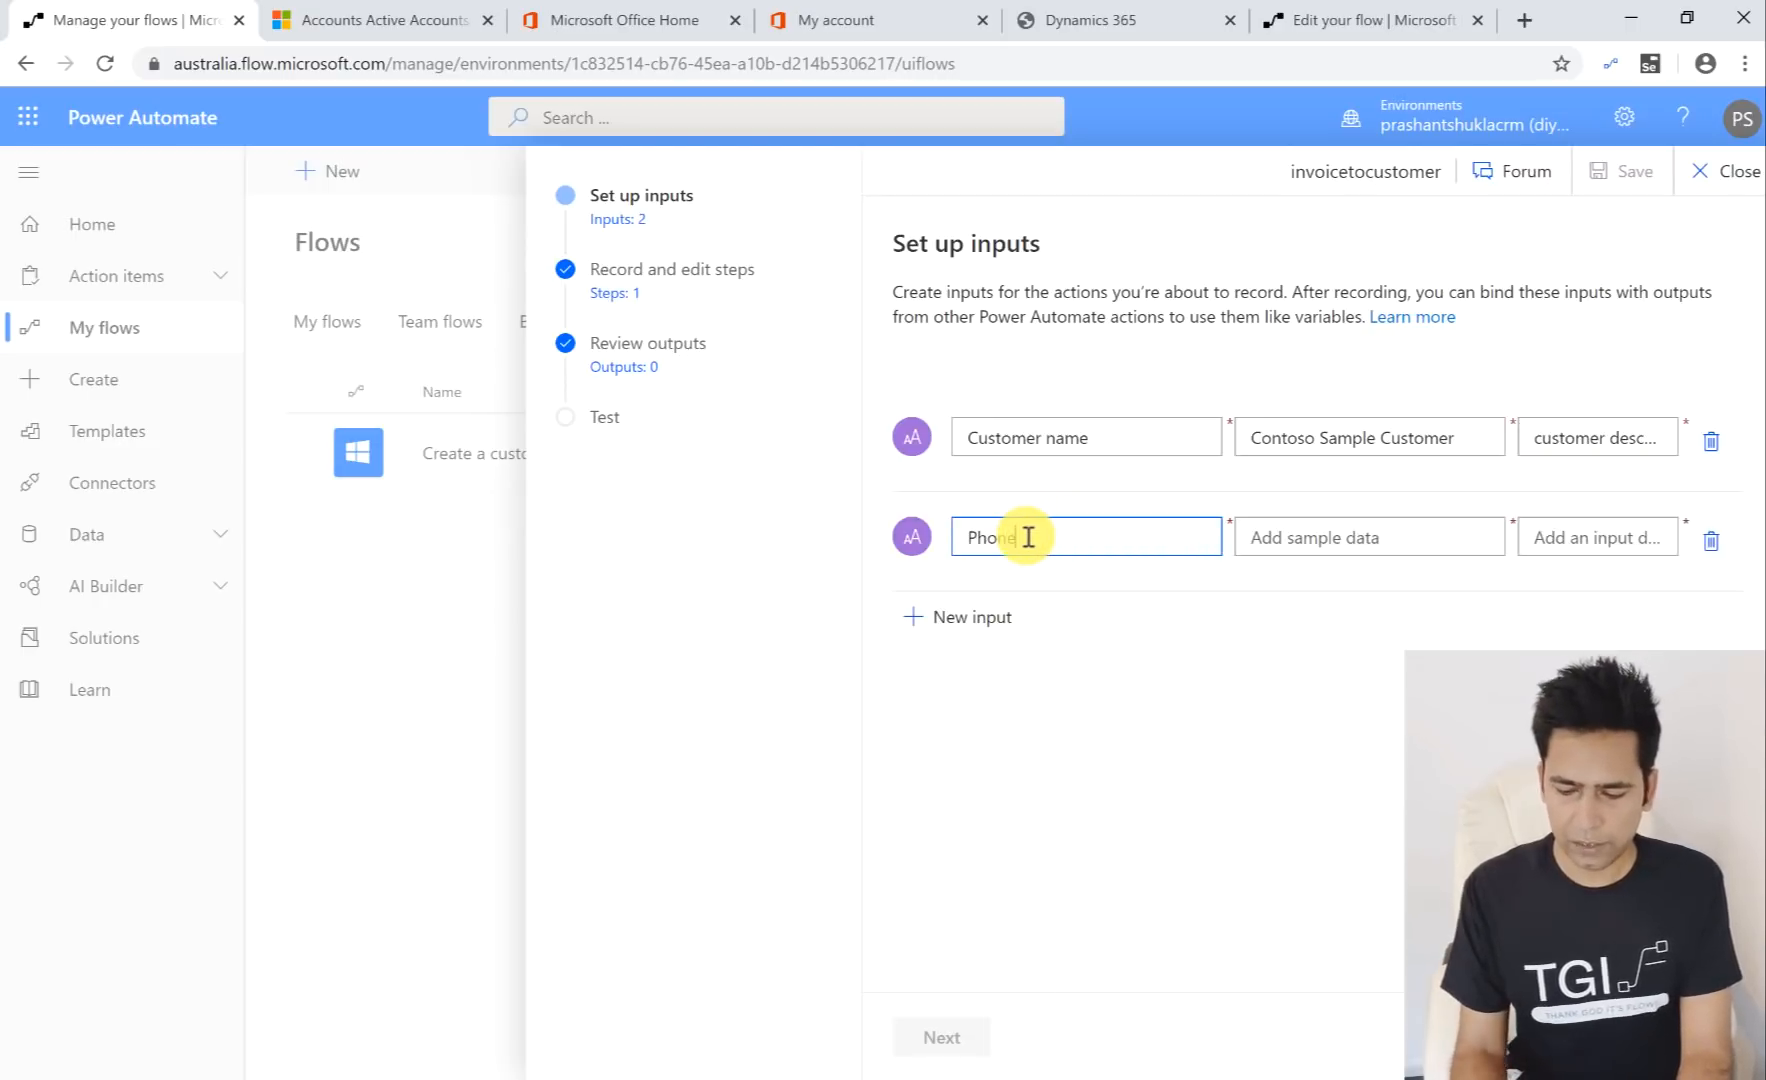
pyautogui.click(985, 613)
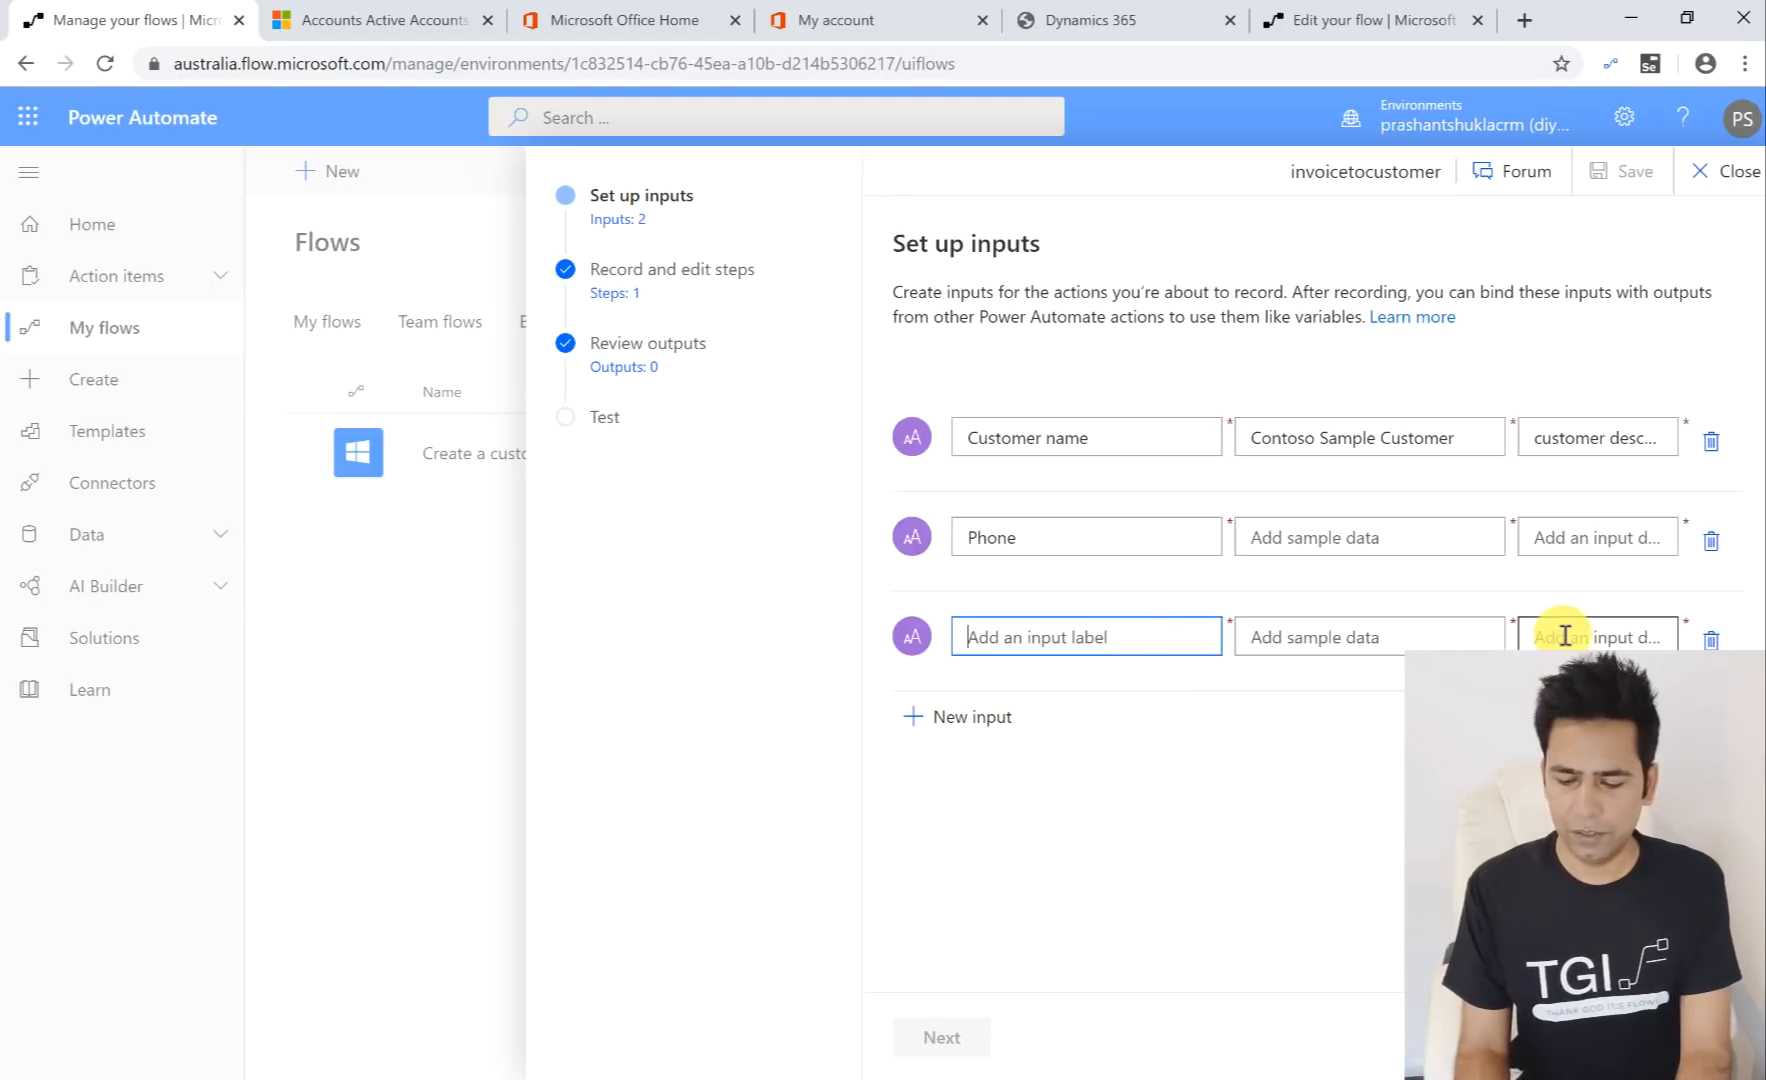
pyautogui.click(1711, 638)
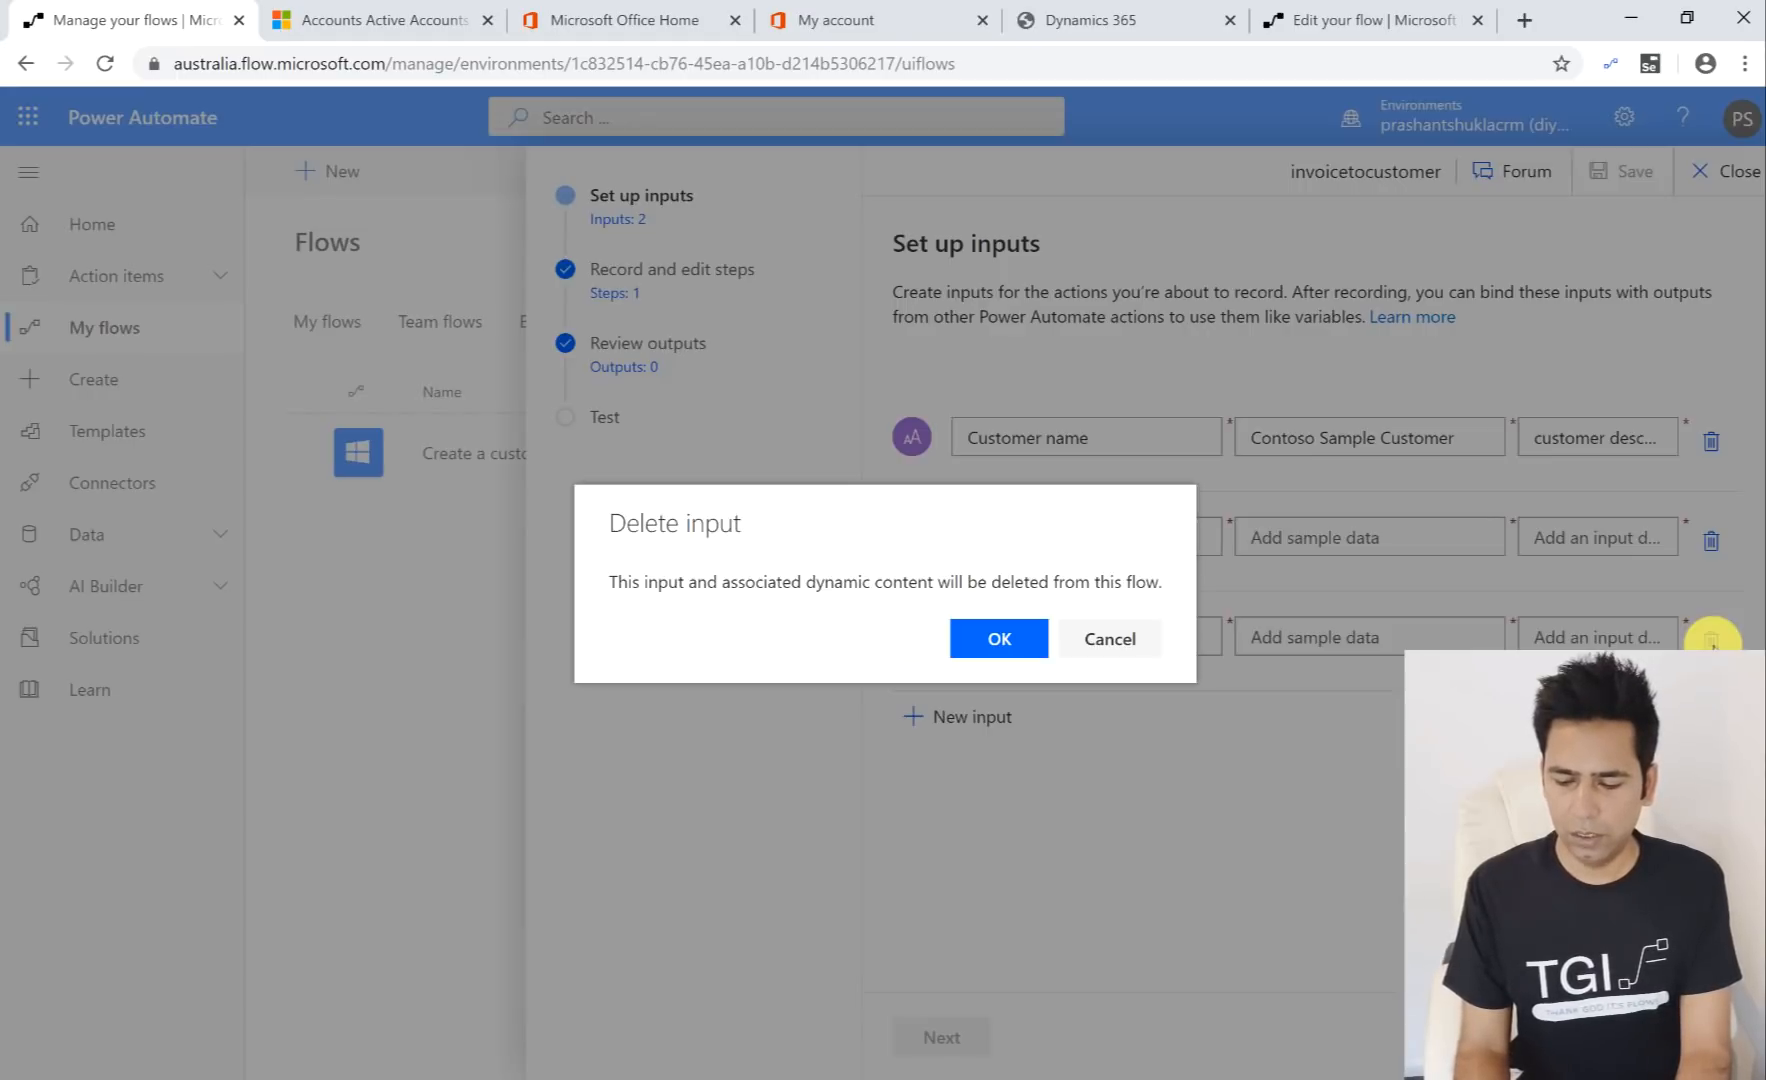
pyautogui.click(1000, 634)
pyautogui.click(1711, 540)
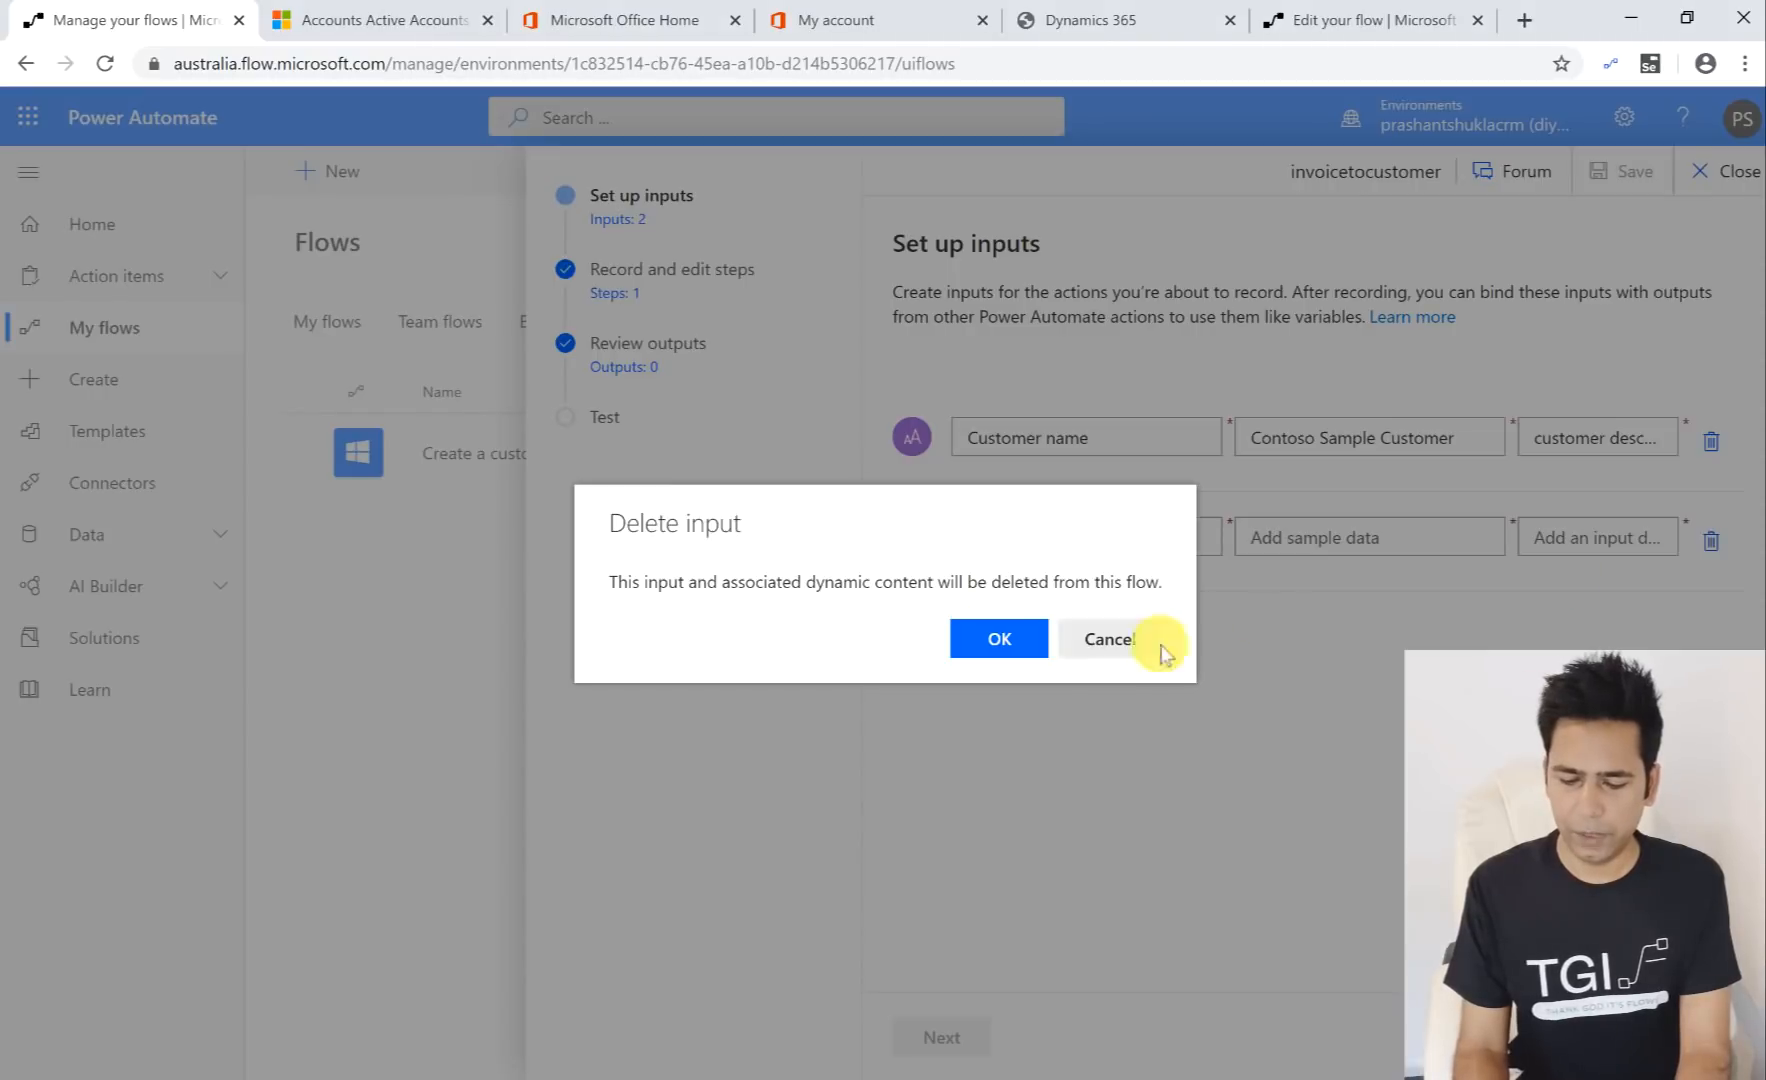
pyautogui.click(1000, 640)
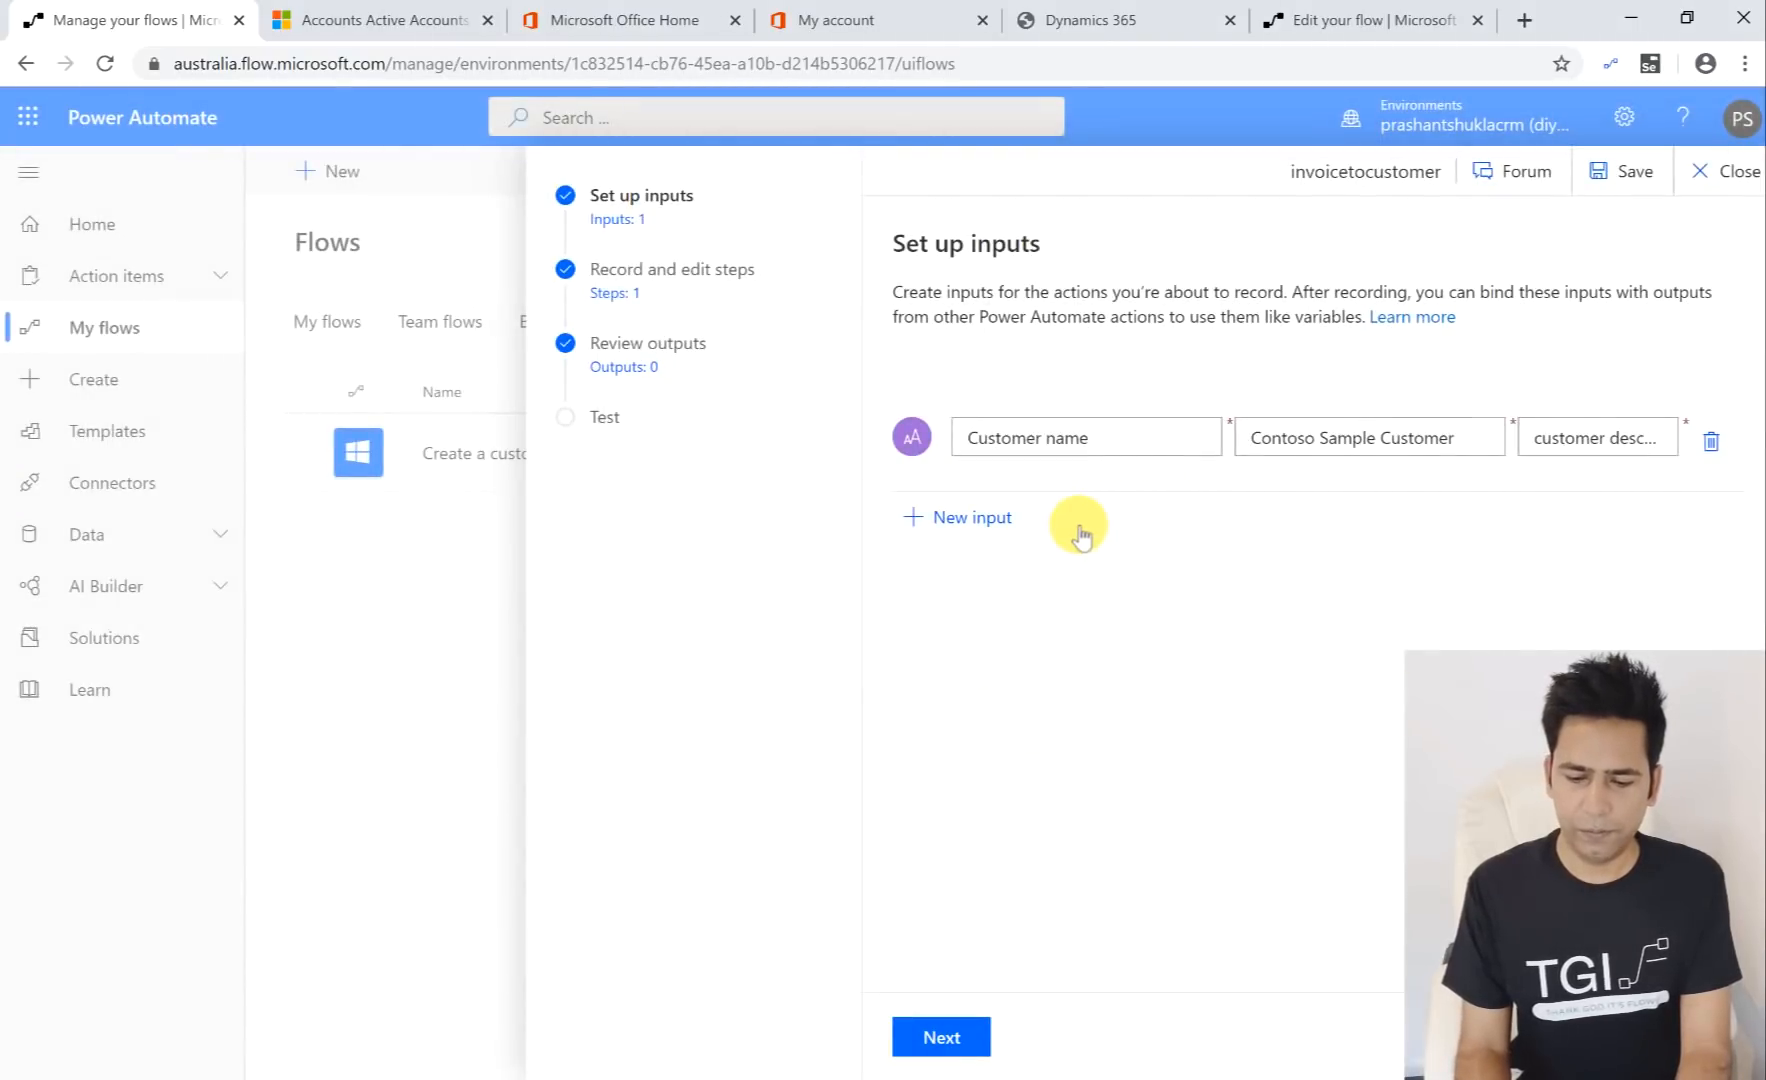
# Step: Proceed to recording the flow's steps, launch the recorder from the Record app step and start recording
pyautogui.click(937, 1040)
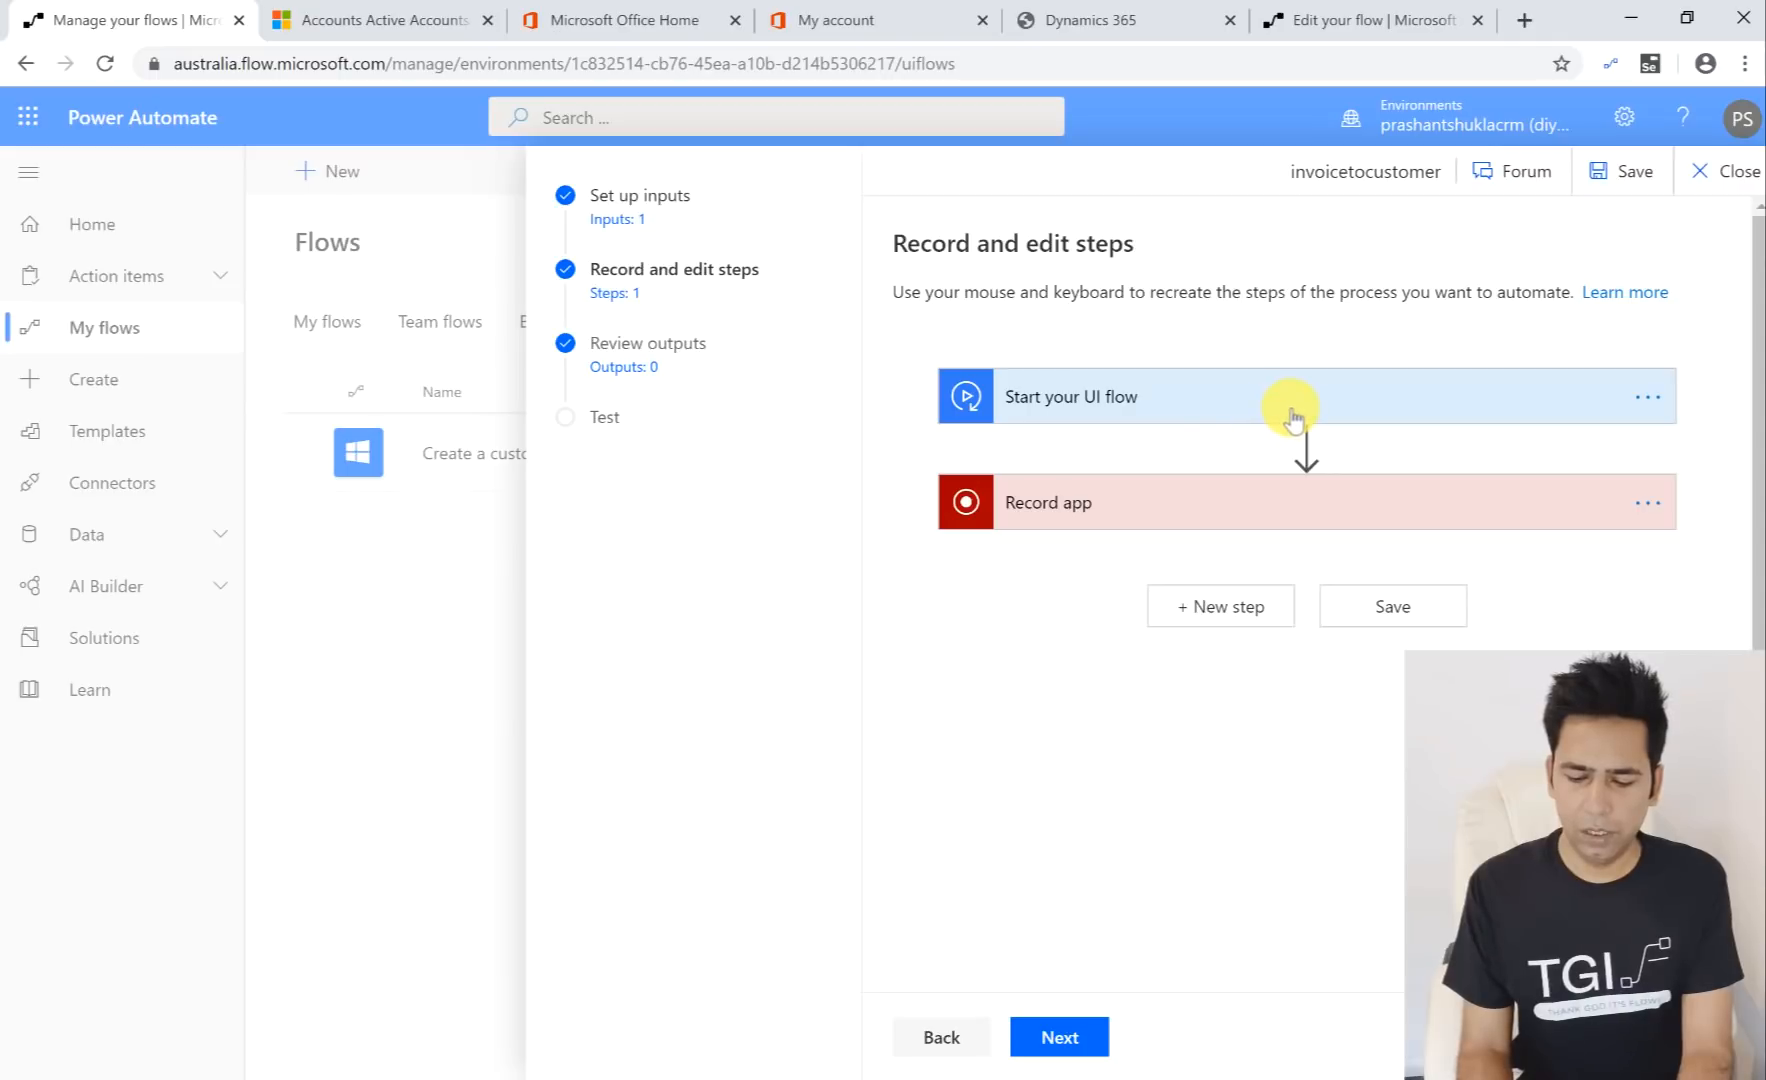
pyautogui.click(1150, 502)
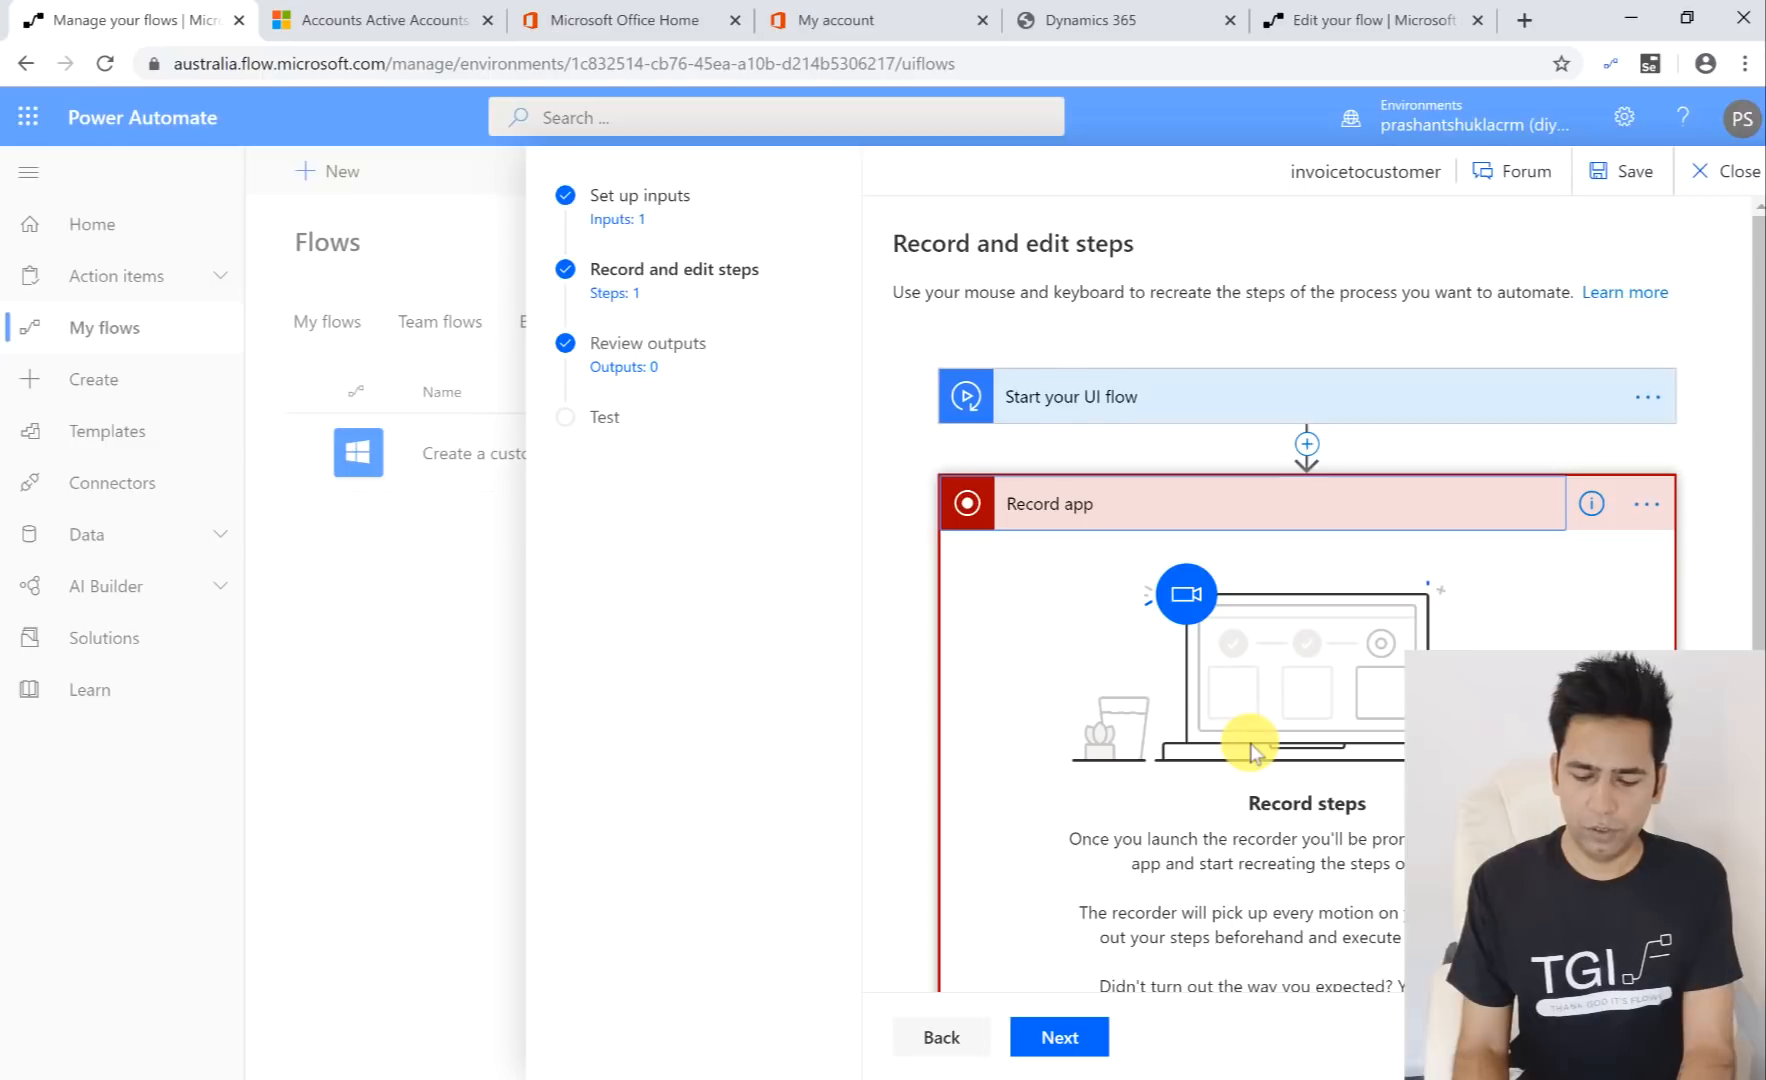
pyautogui.scroll(-3, 1250, 750)
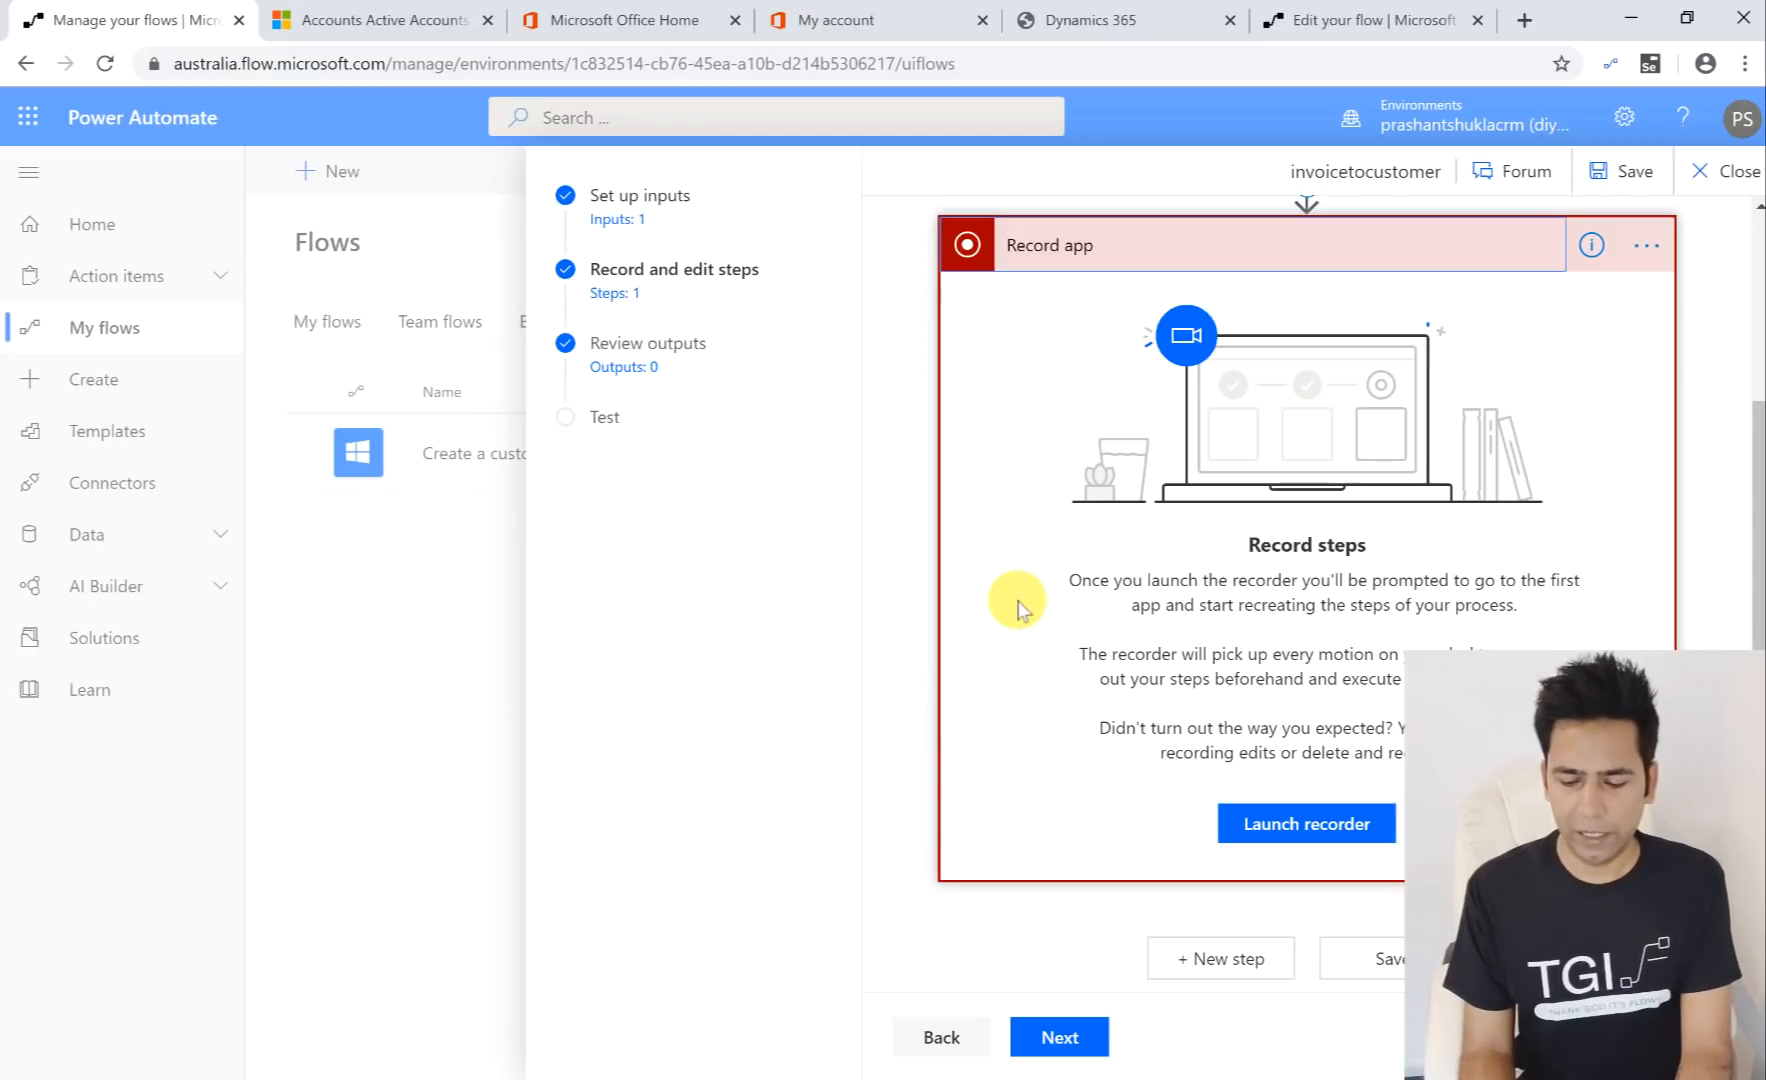
pyautogui.click(1302, 830)
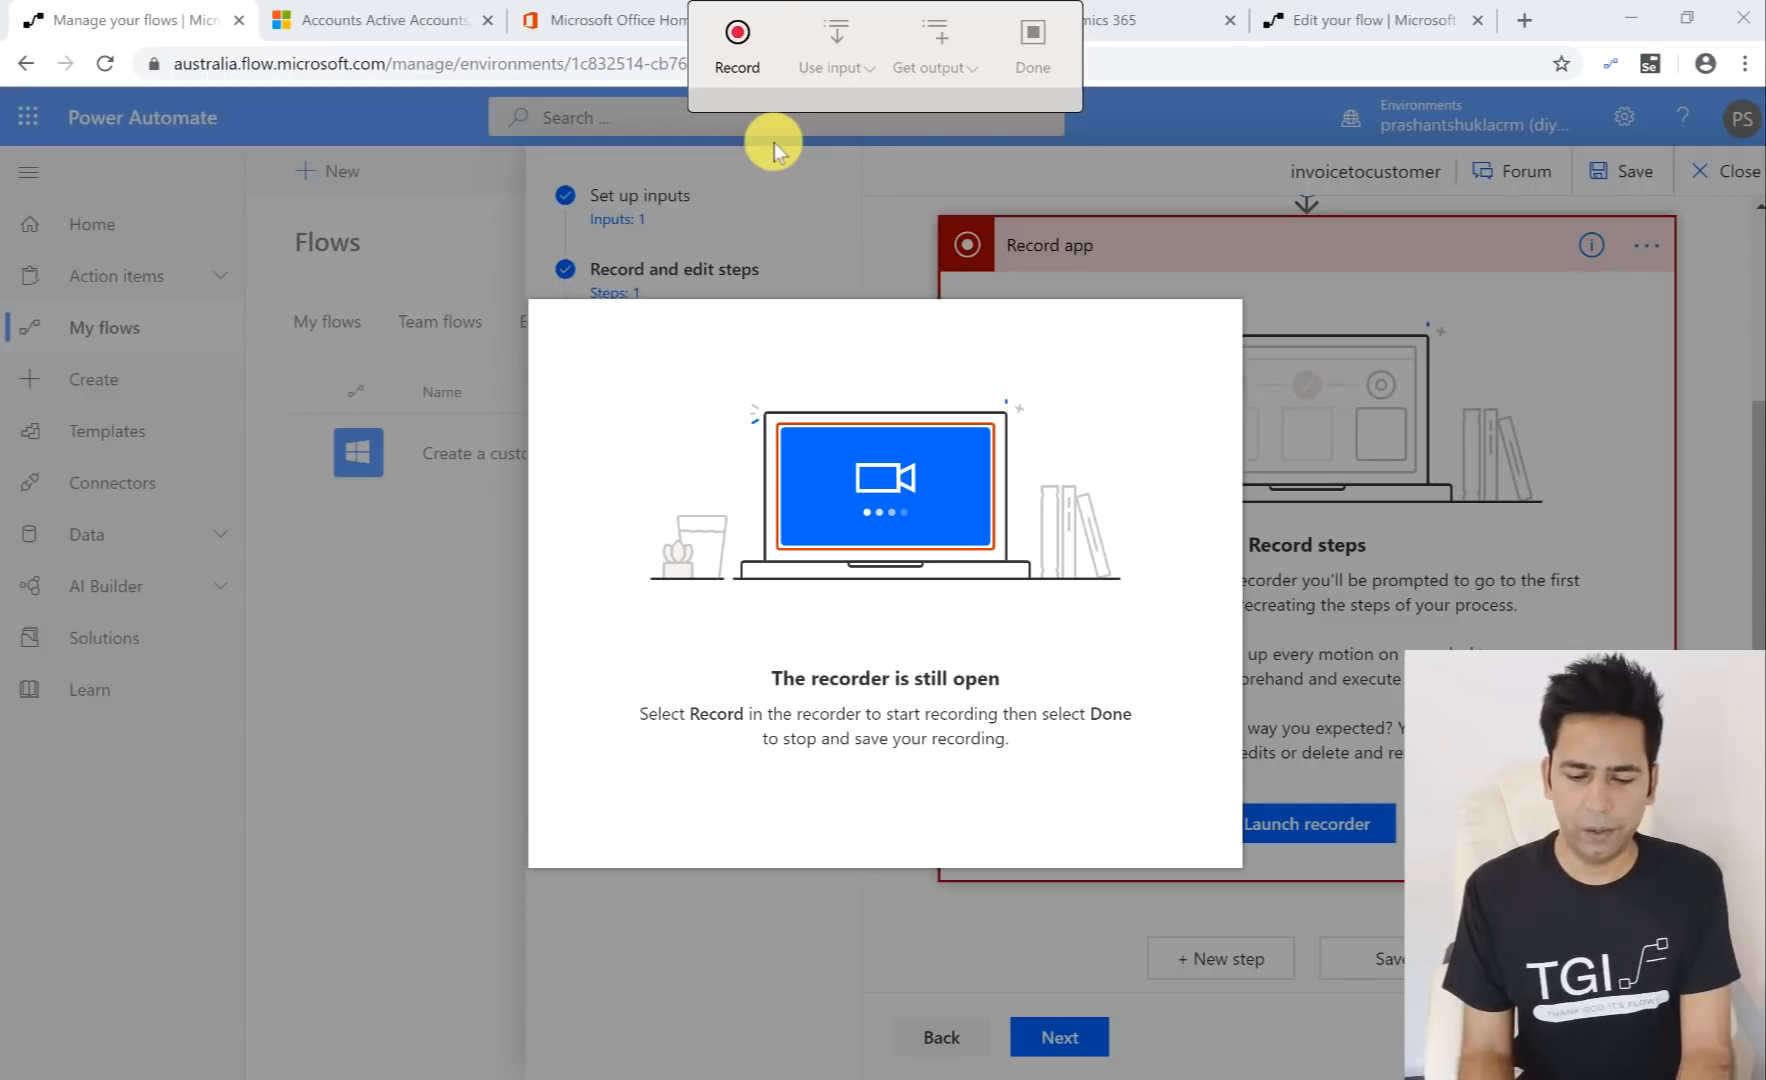
pyautogui.click(742, 52)
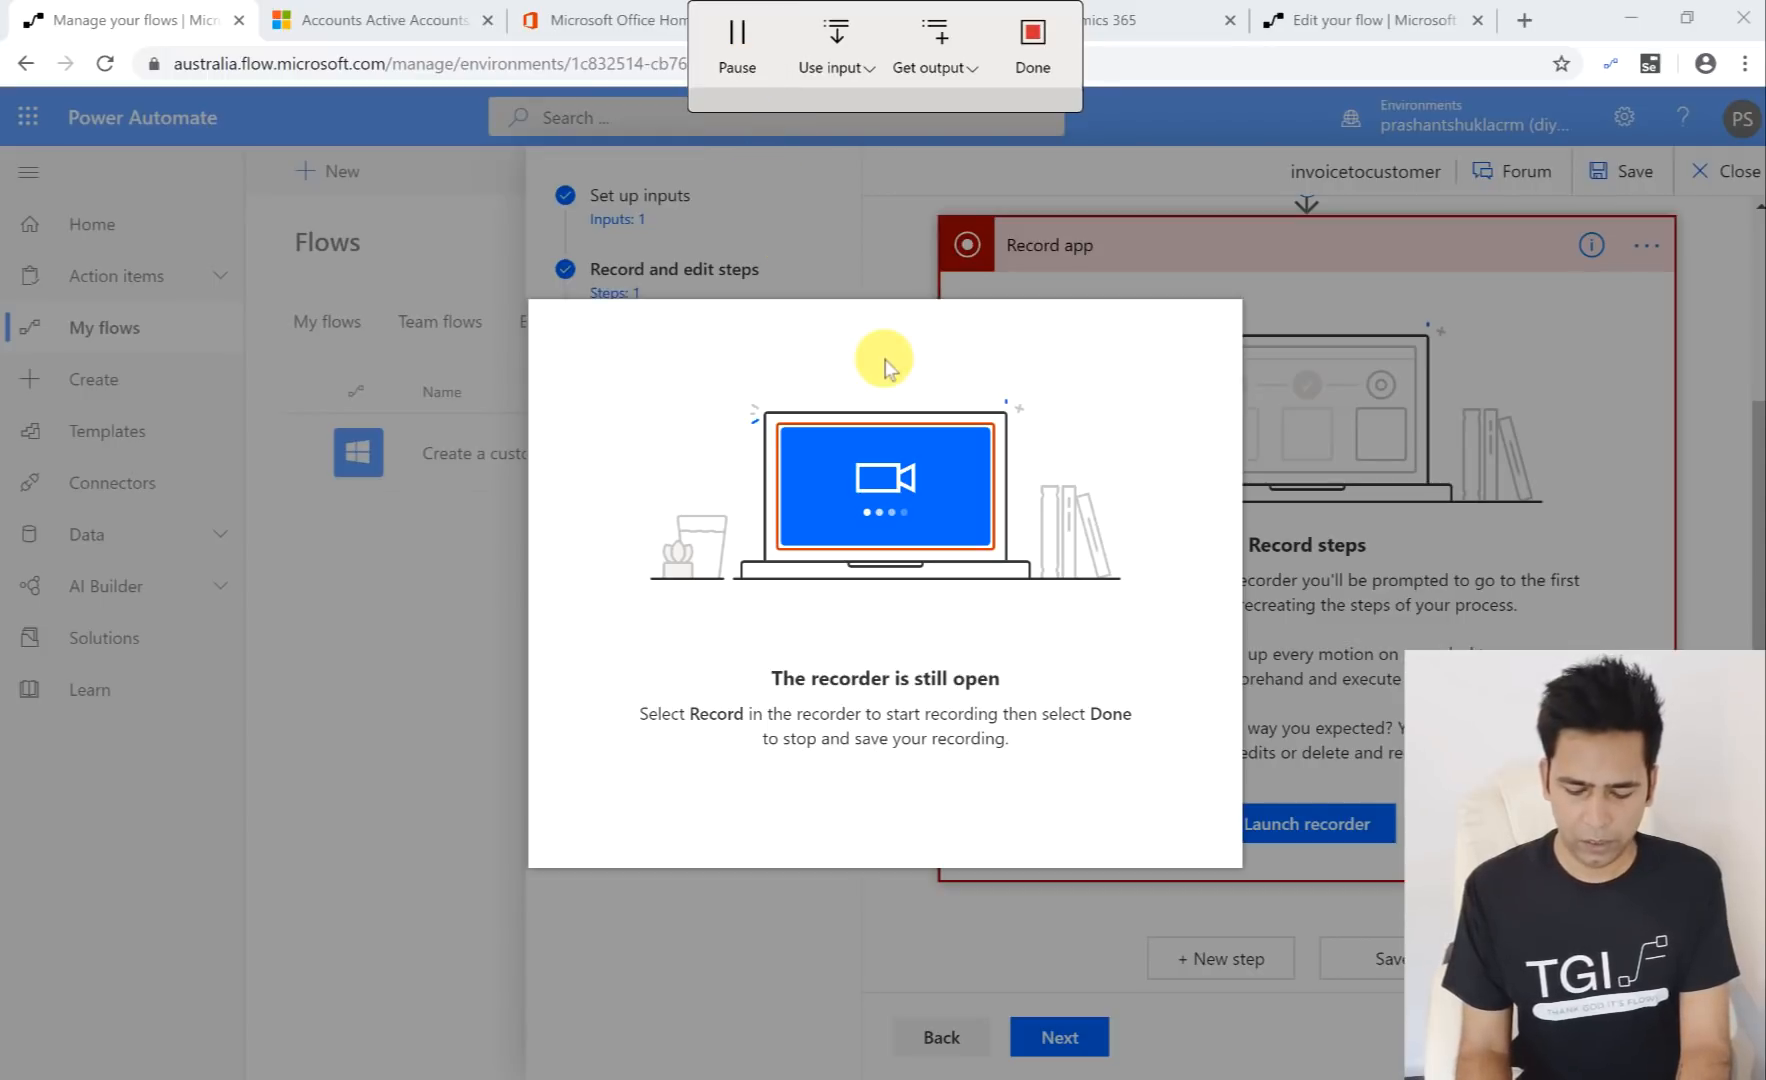
# Step: Launch MYOB AccountRight 2019.4 and open the recent company file DDD.myox to reach its sign-in dialog
pyautogui.press('super')
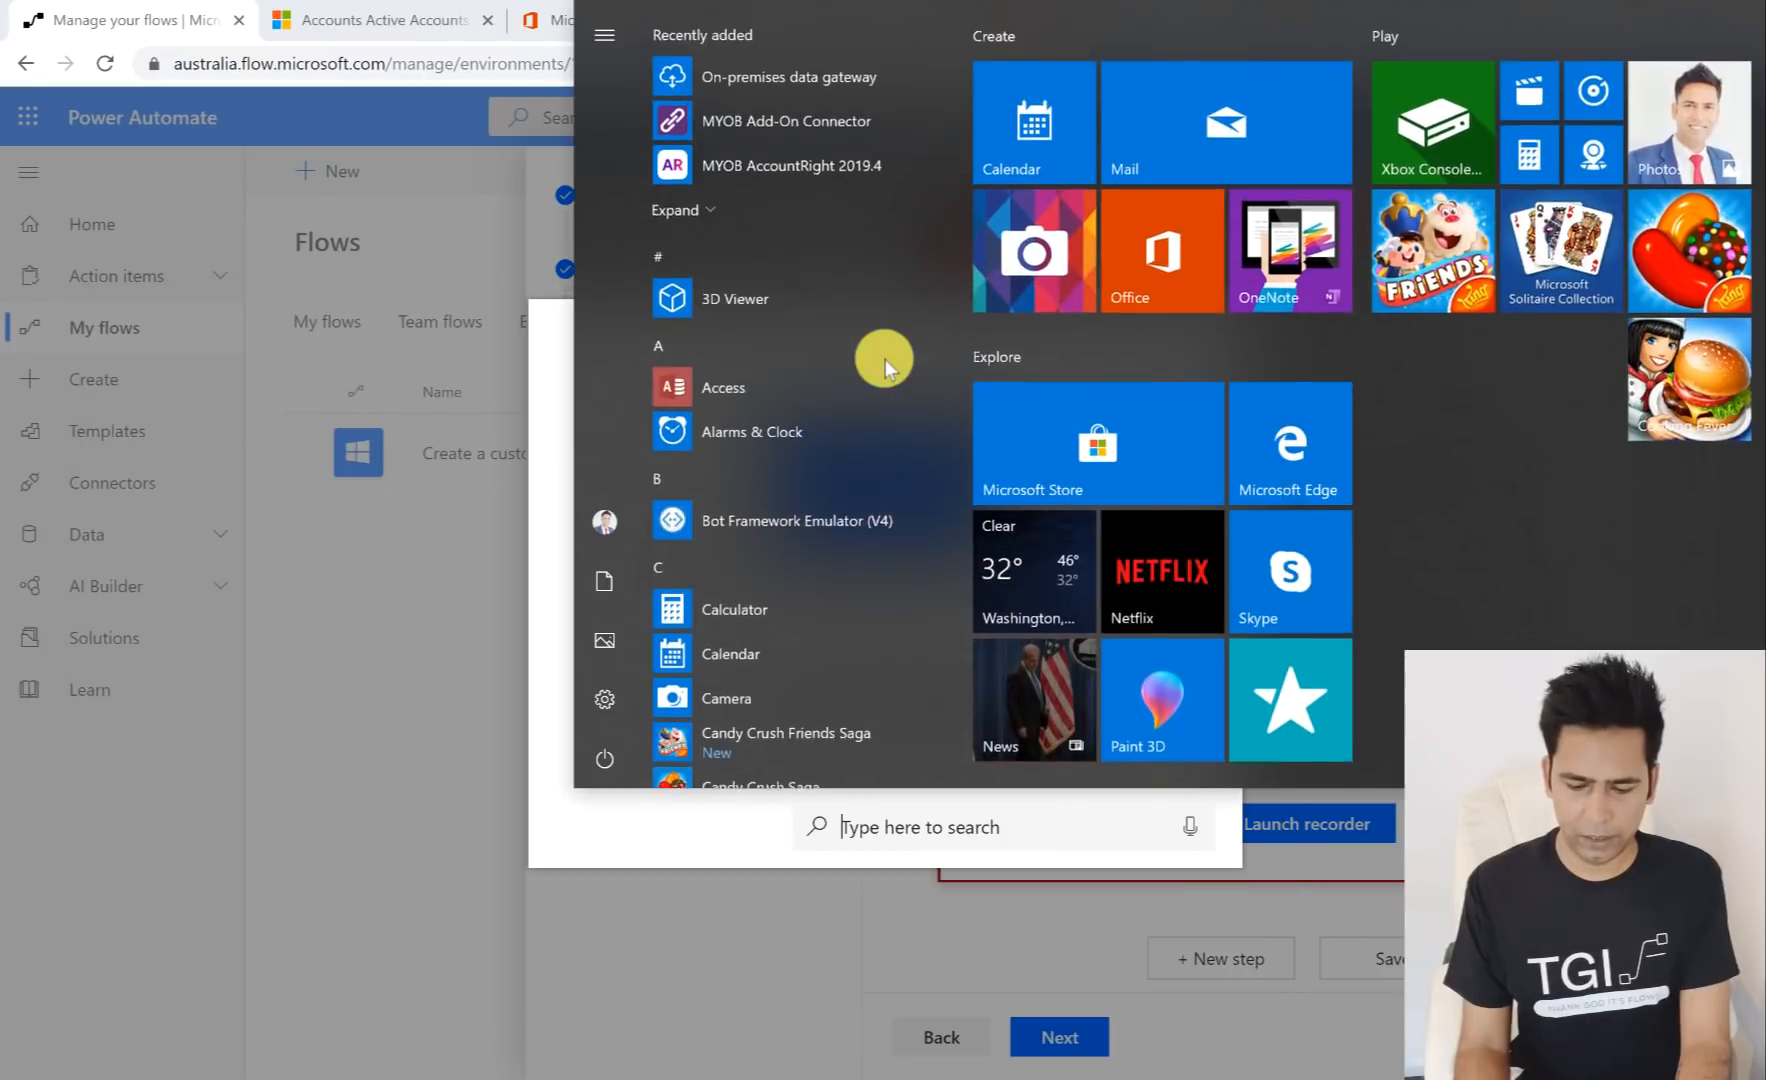
pyautogui.click(803, 174)
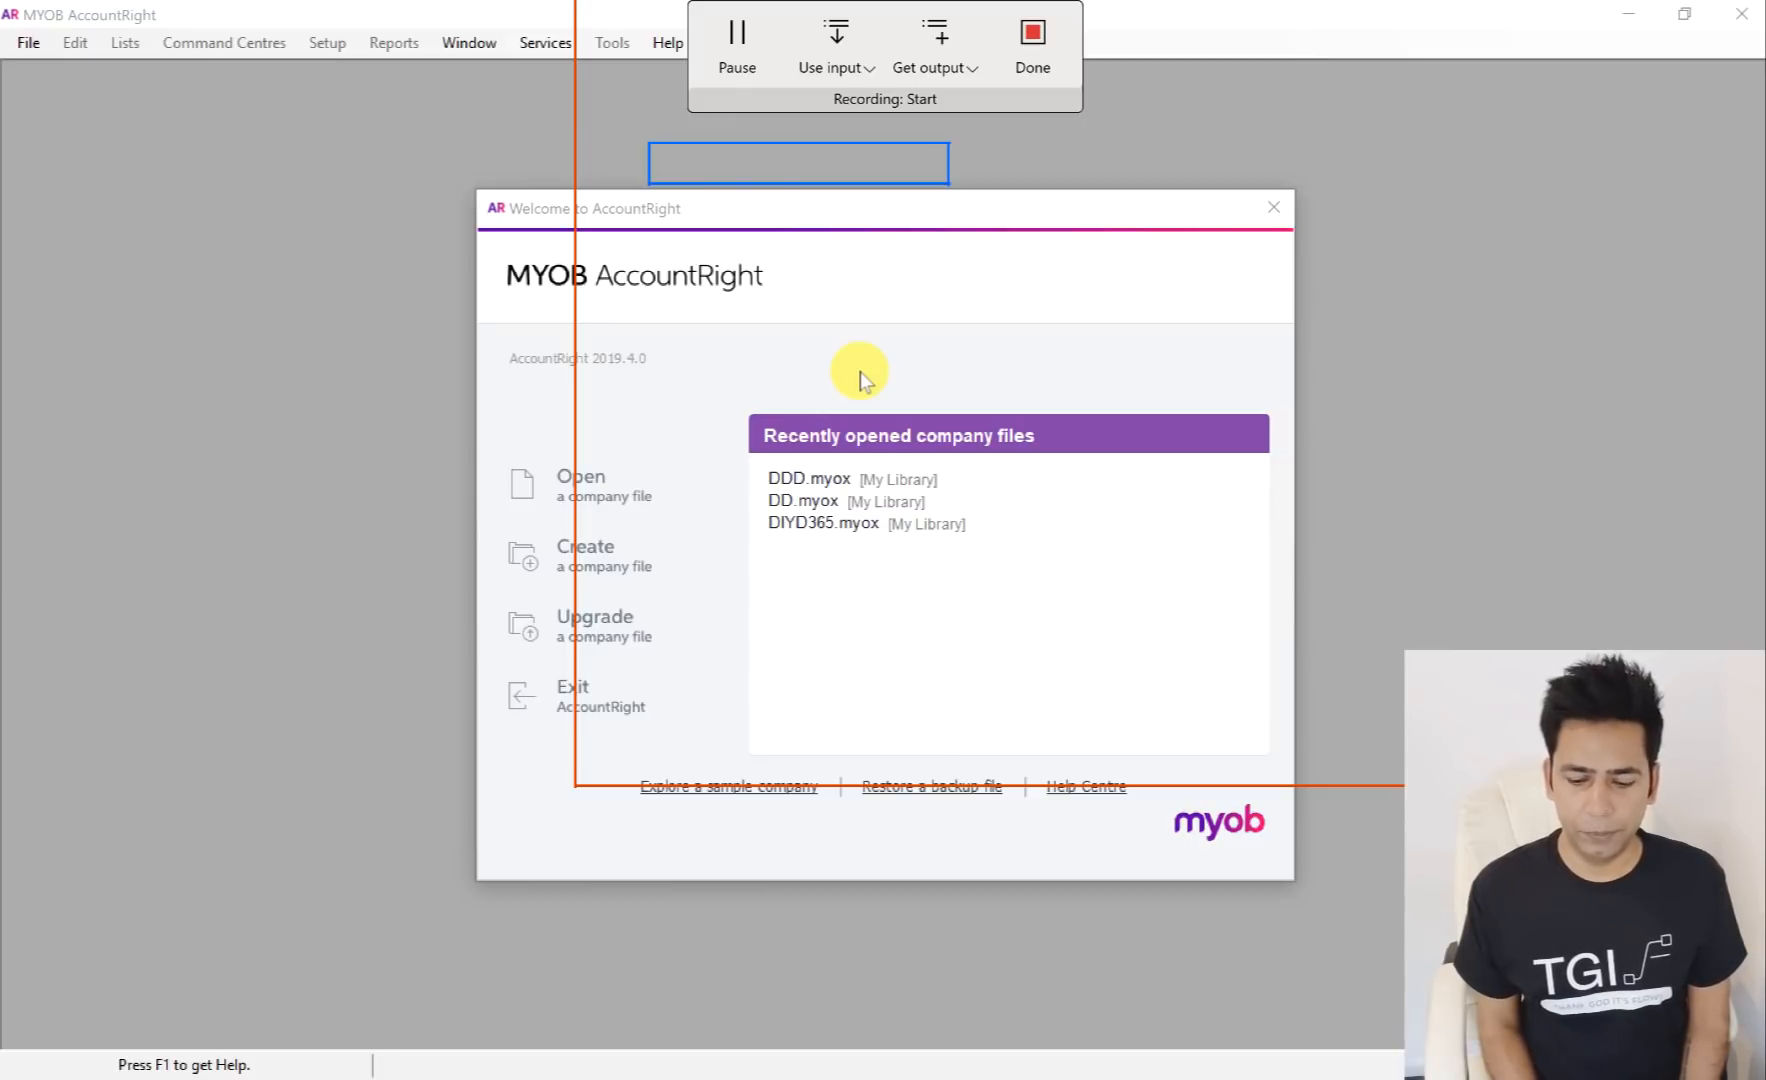
pyautogui.click(810, 488)
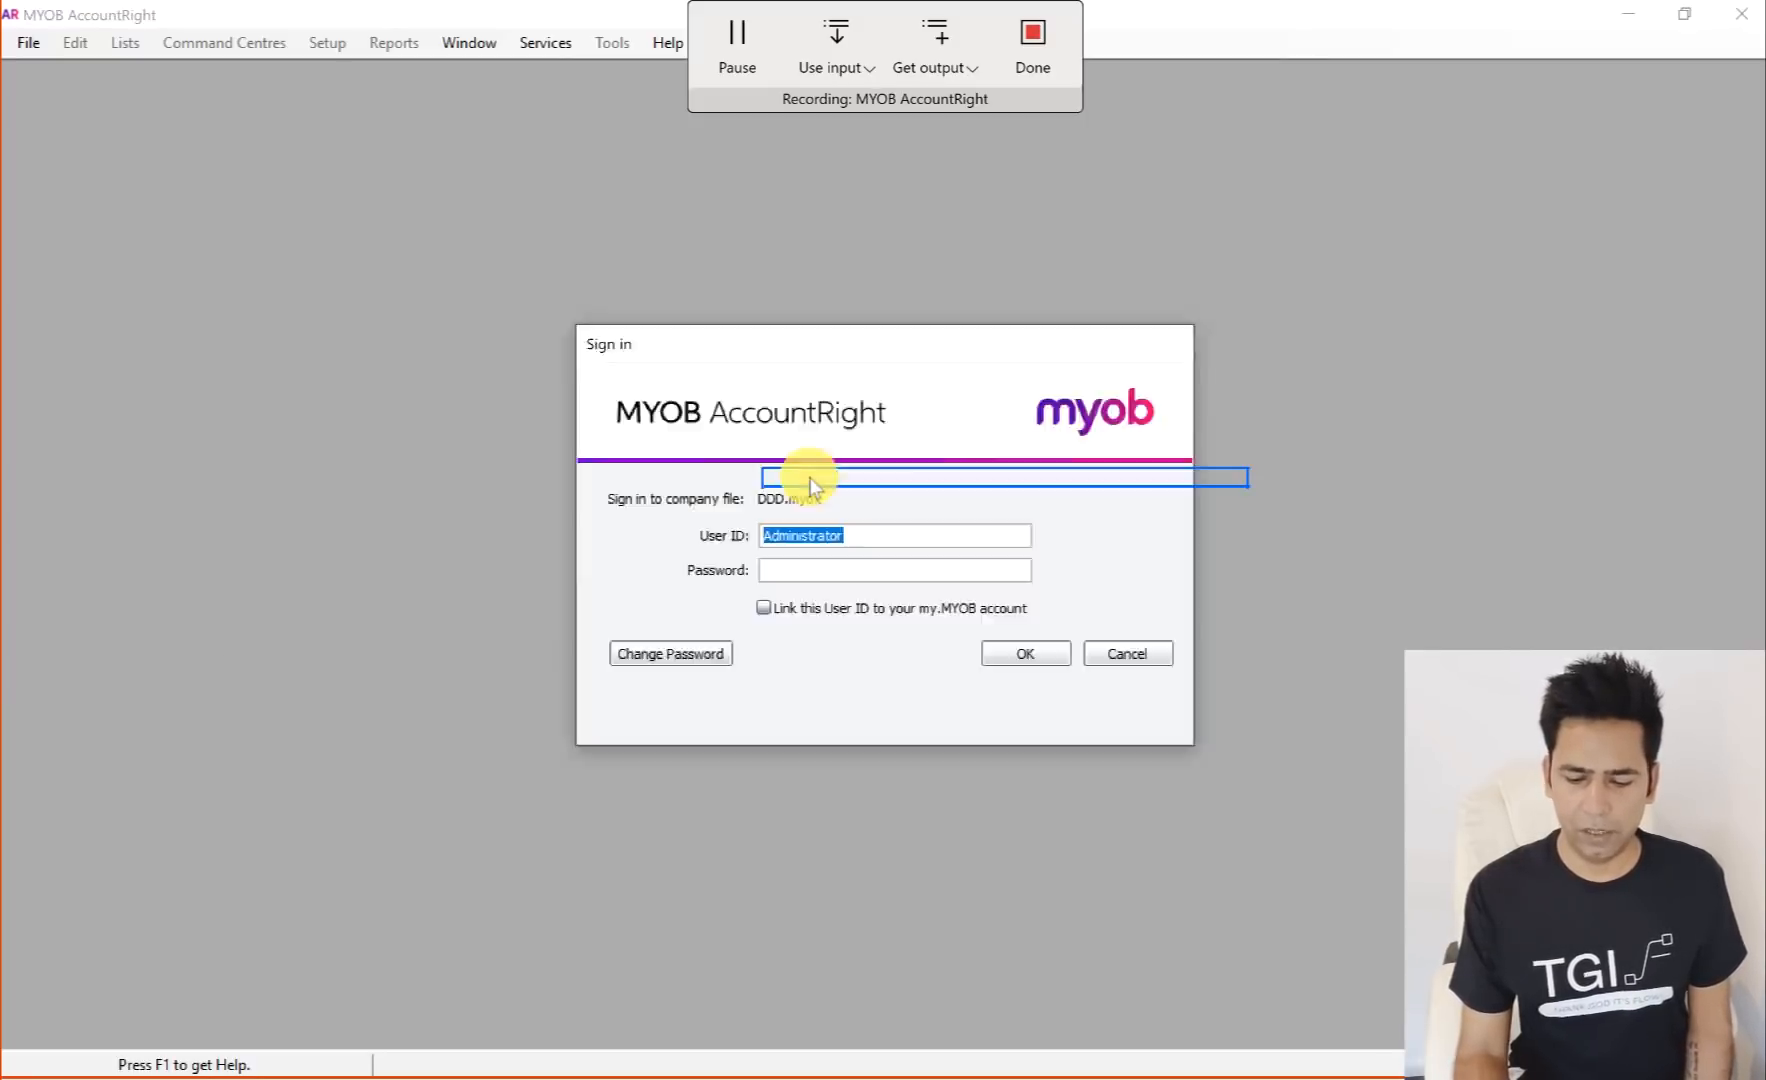
# Step: Sign in to the DDD.myox company file and start a new card from the Card File's Cards List
pyautogui.click(1015, 655)
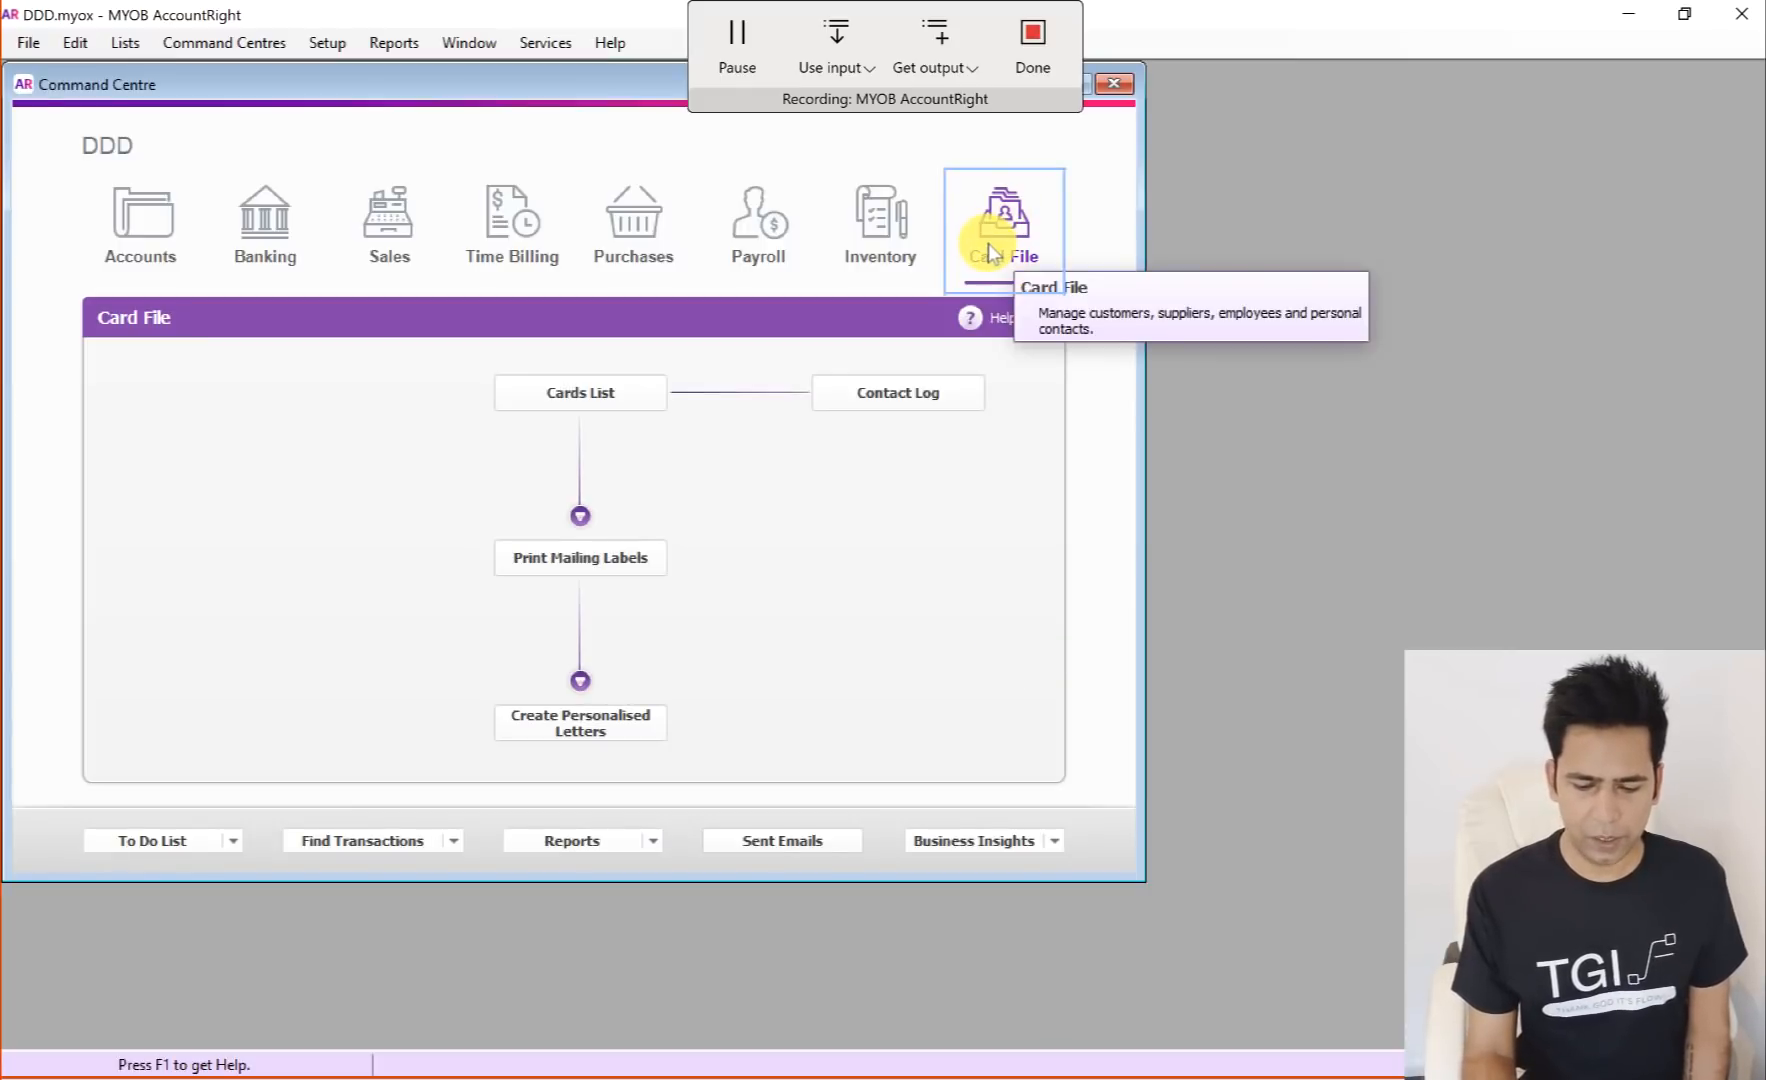
pyautogui.click(608, 392)
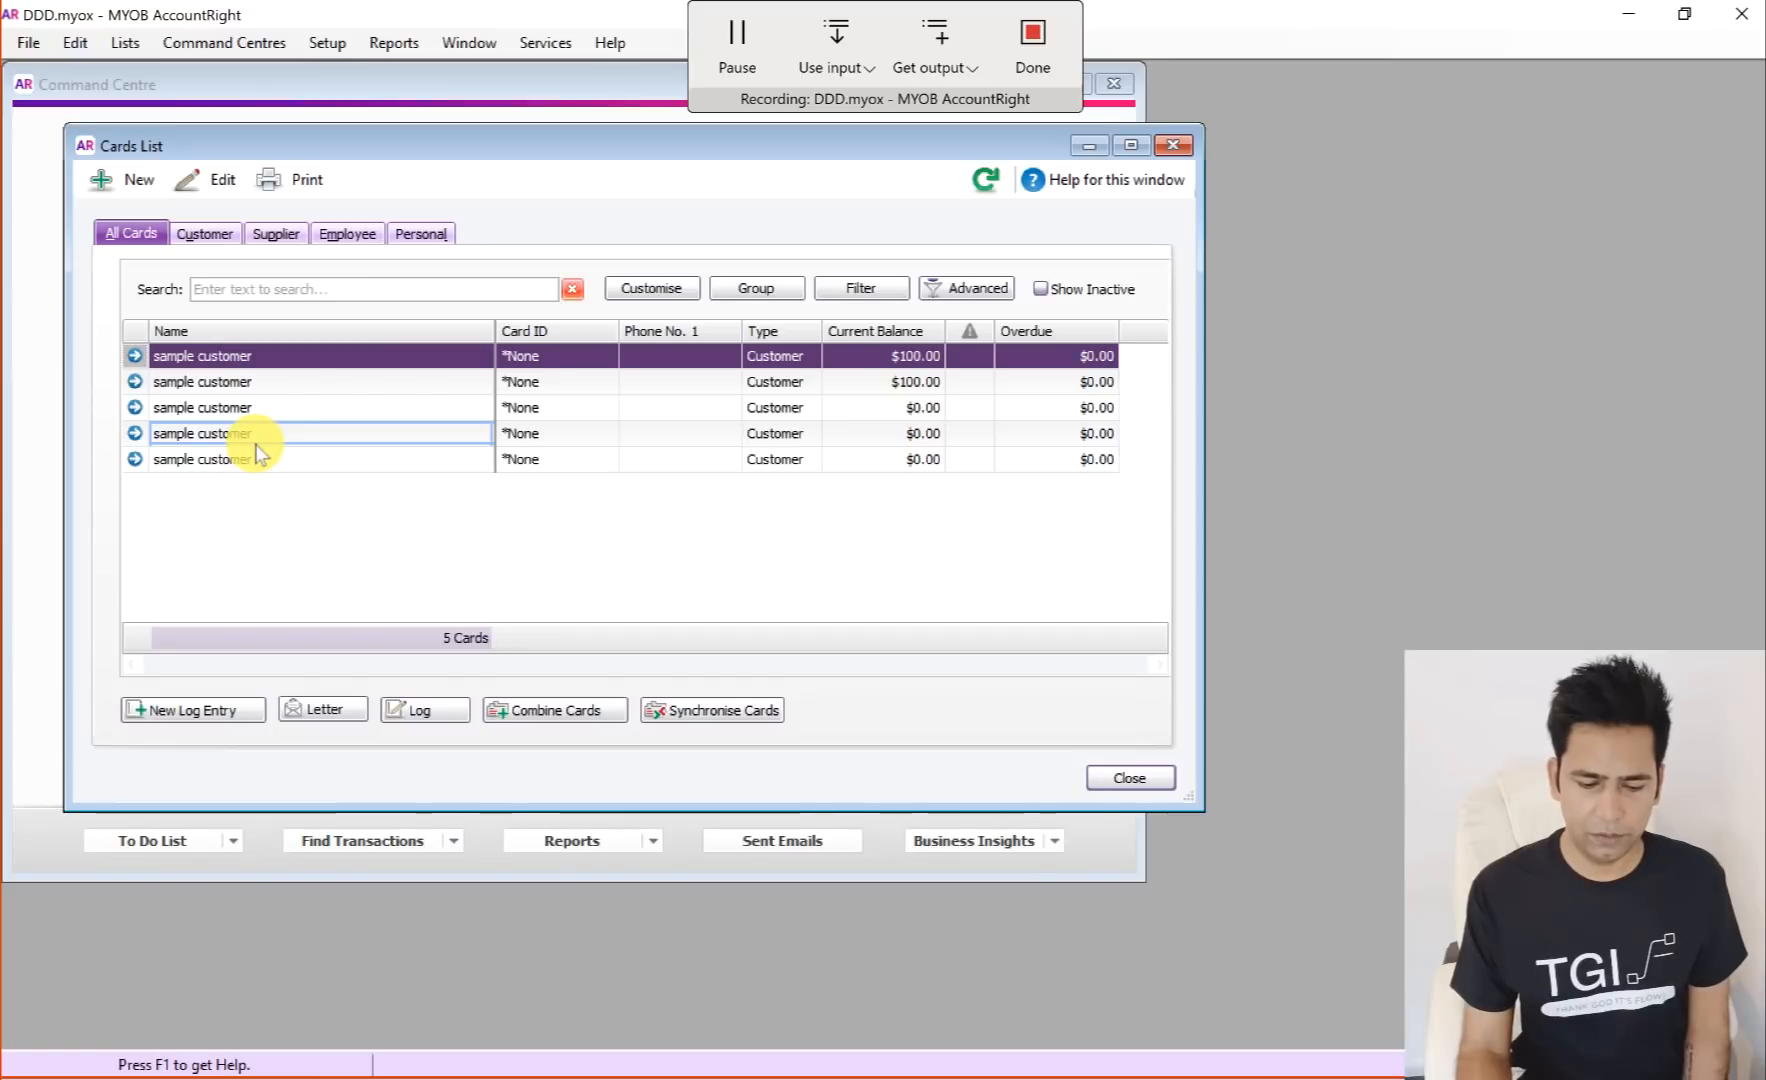
pyautogui.click(118, 187)
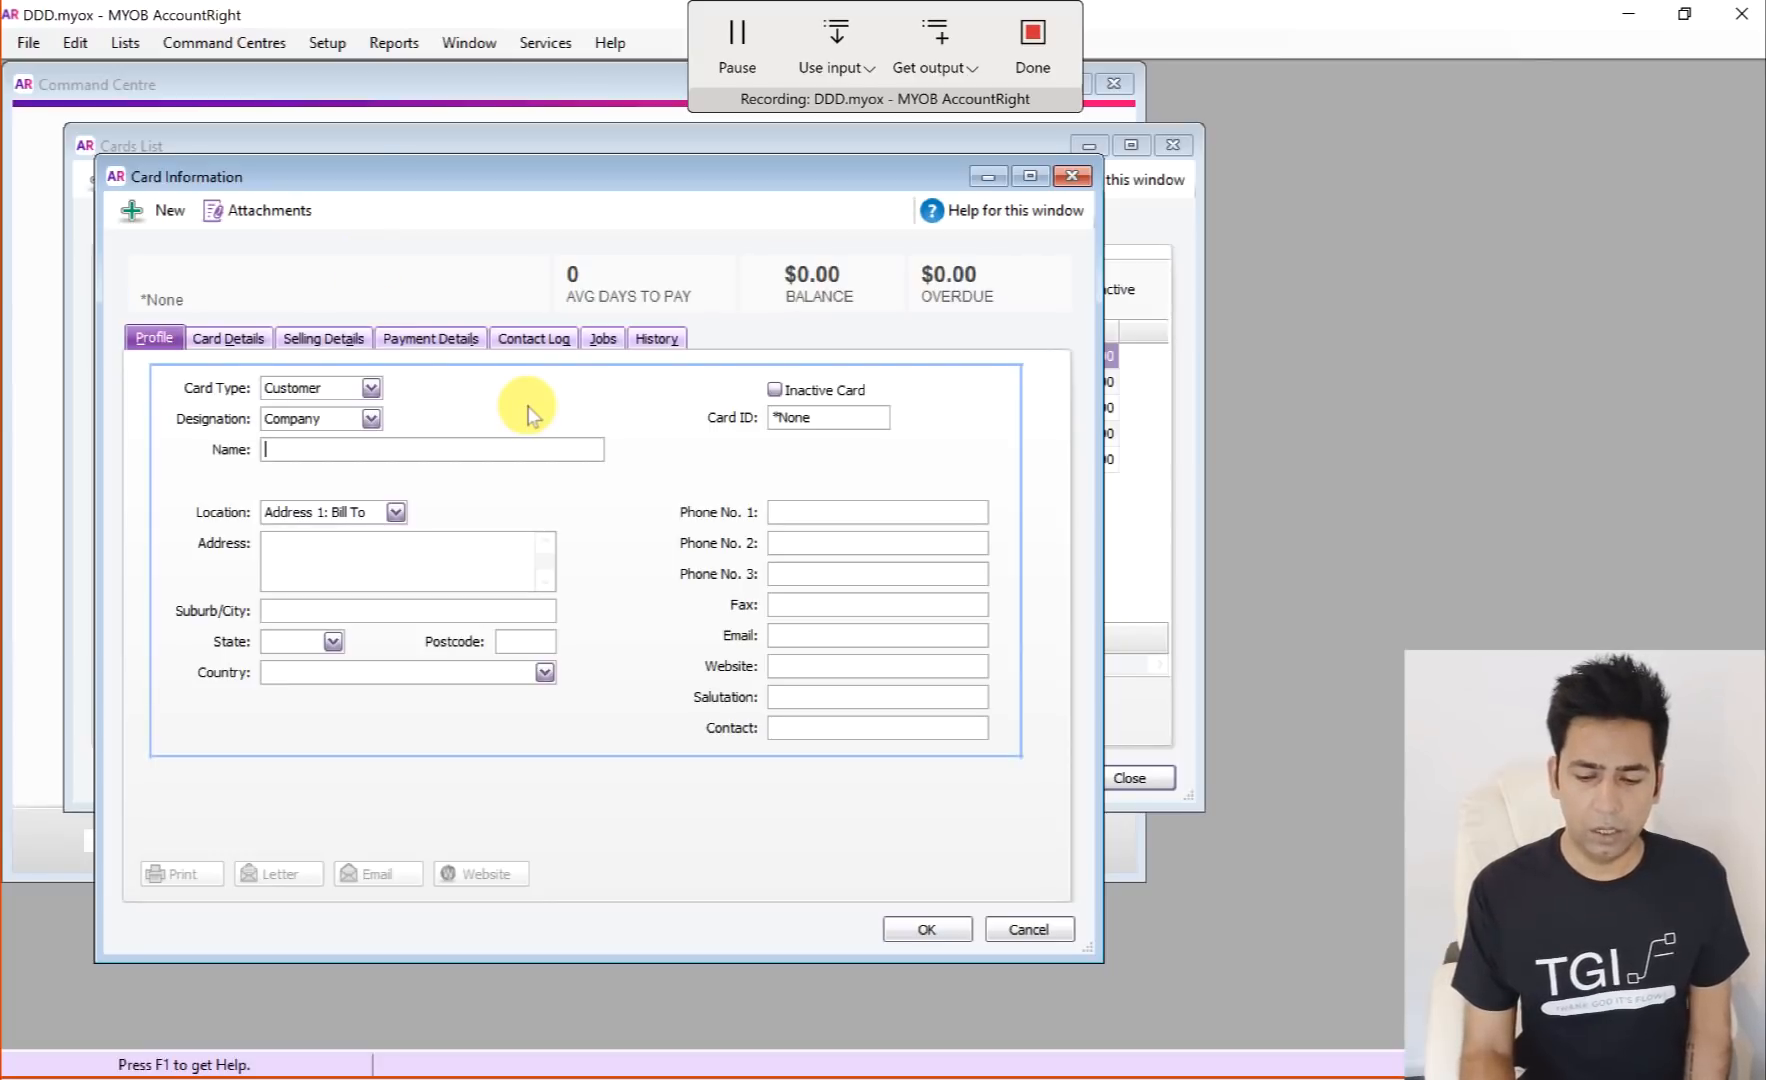
# Step: Fill the new customer card's Name from the flow's "Customer name" input and save the card
pyautogui.click(481, 450)
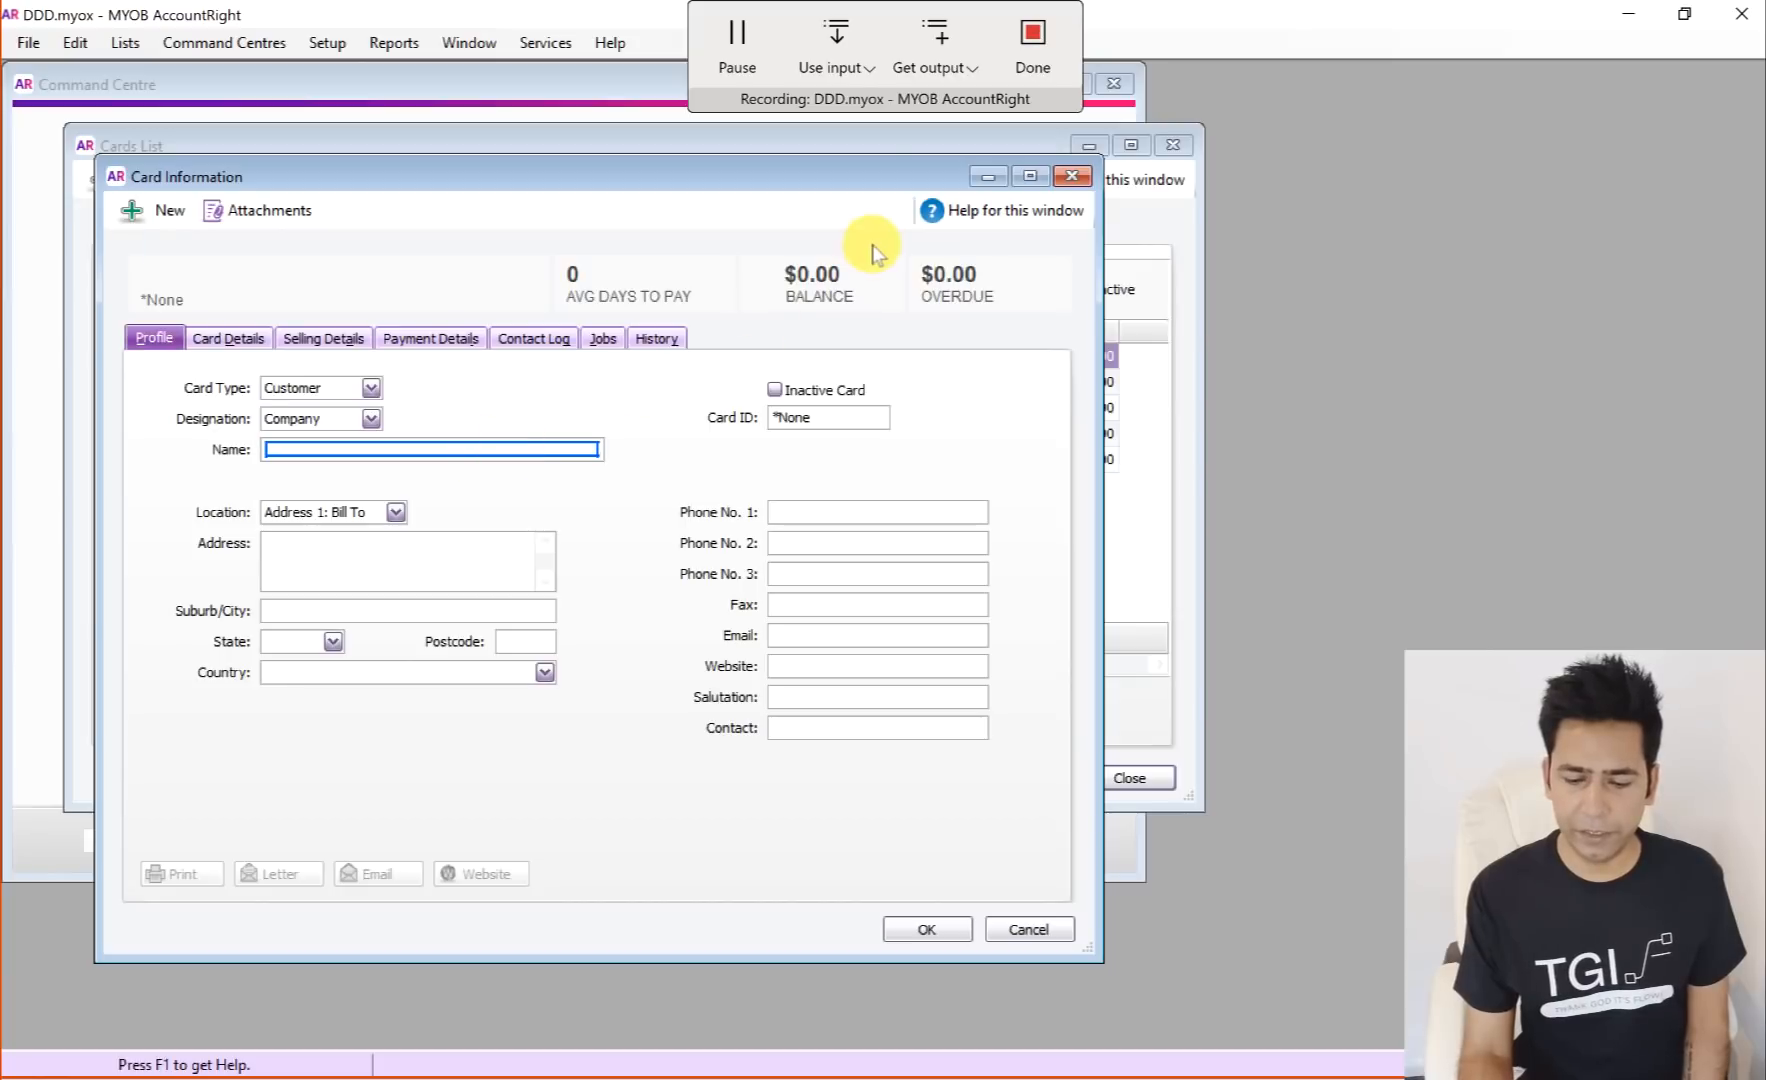
pyautogui.click(844, 75)
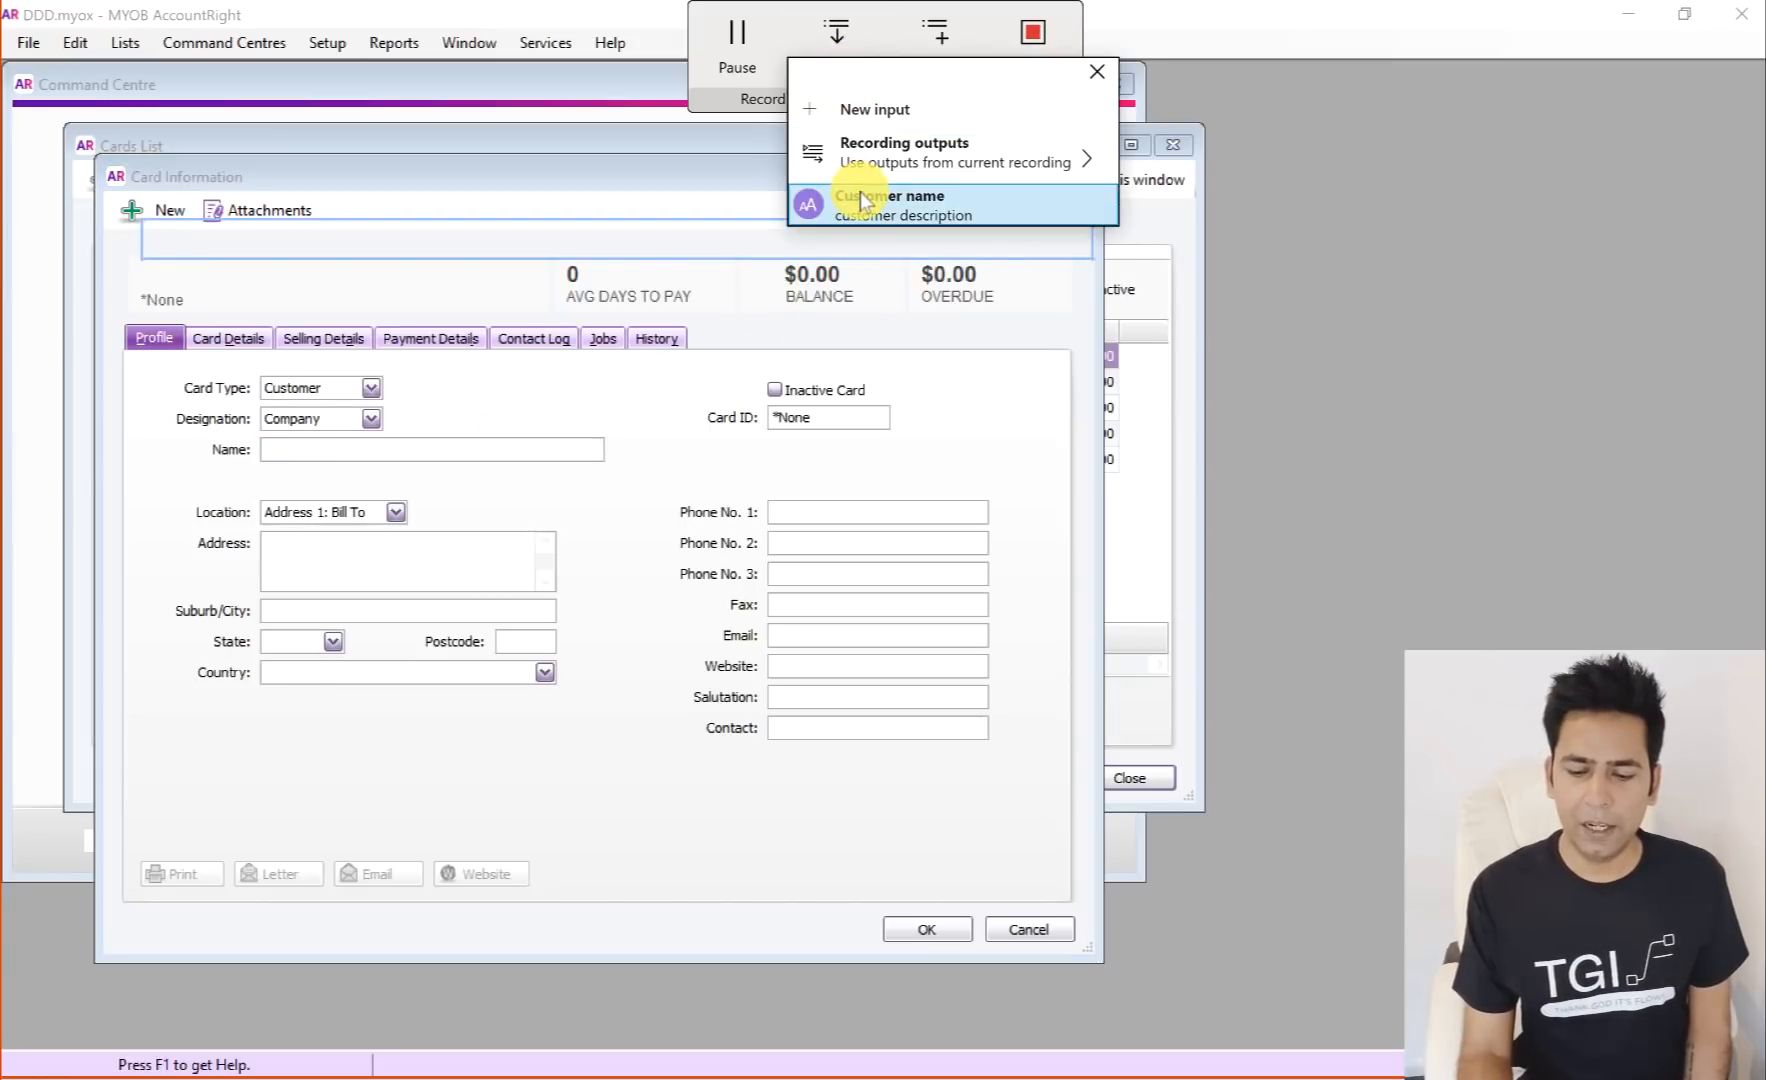
pyautogui.click(862, 201)
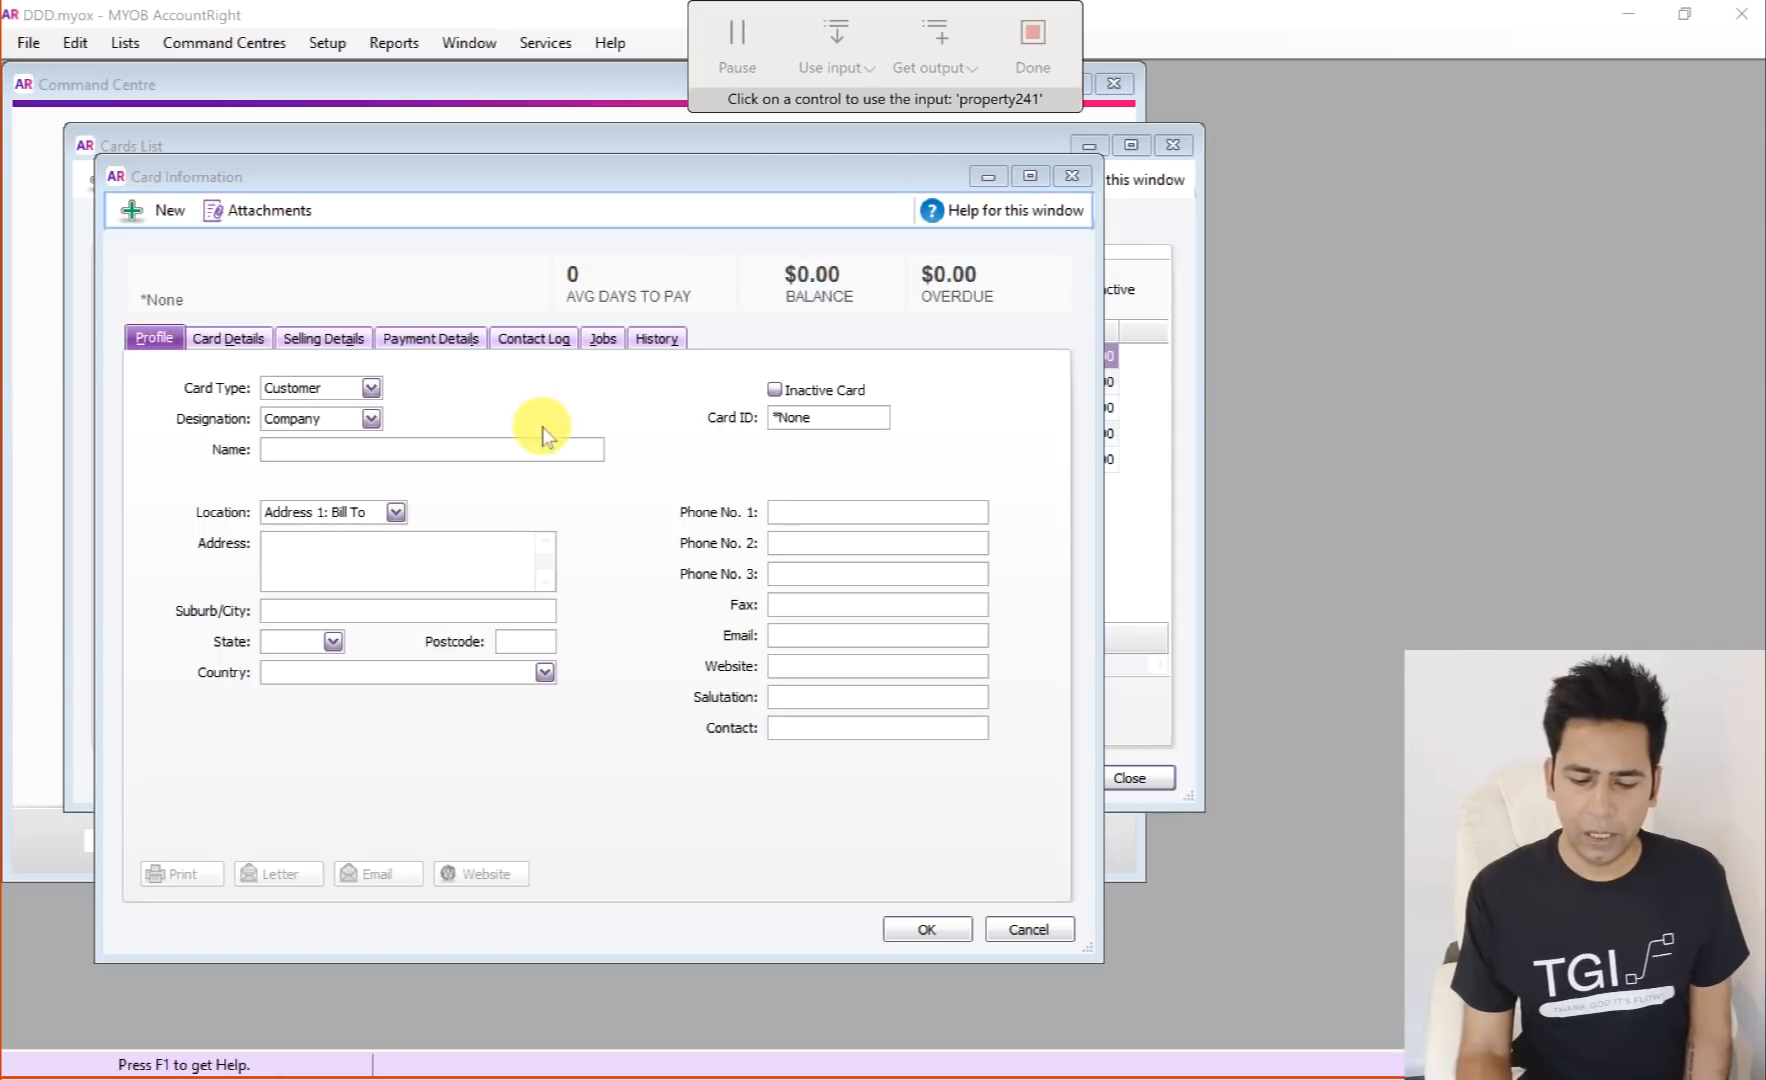
pyautogui.click(518, 450)
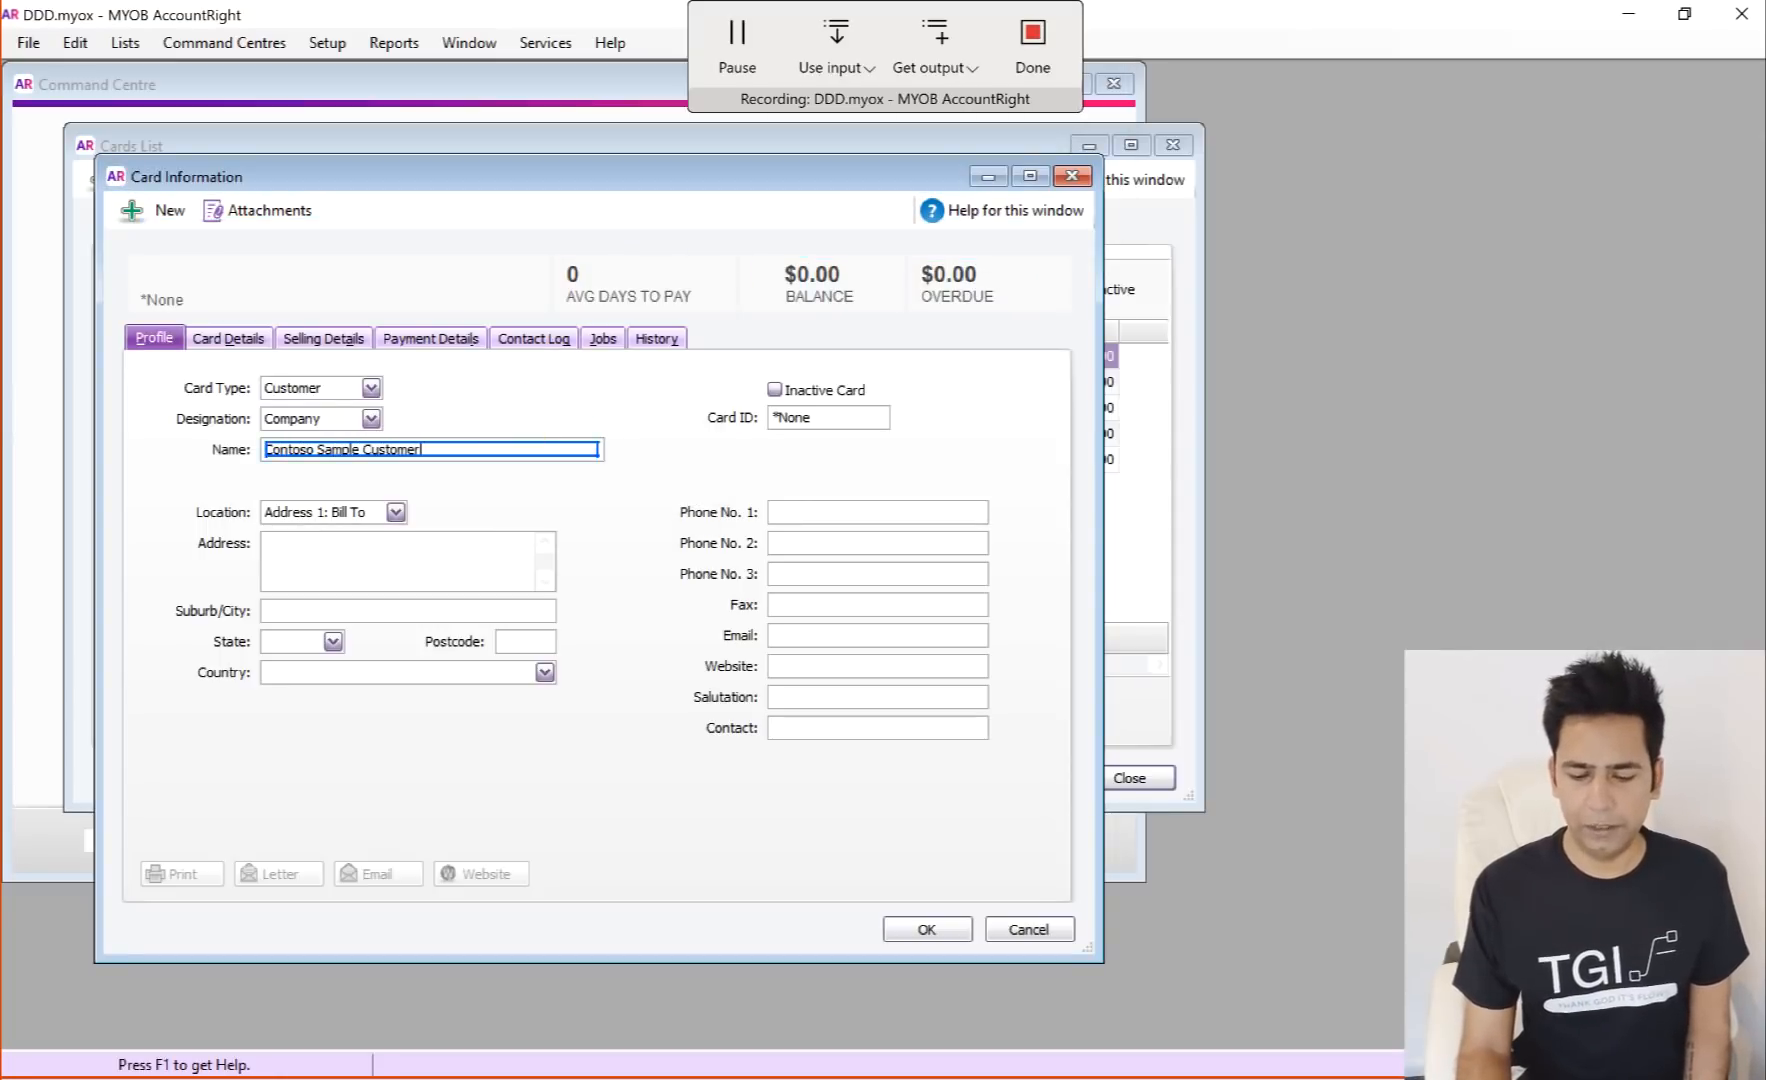
pyautogui.click(518, 452)
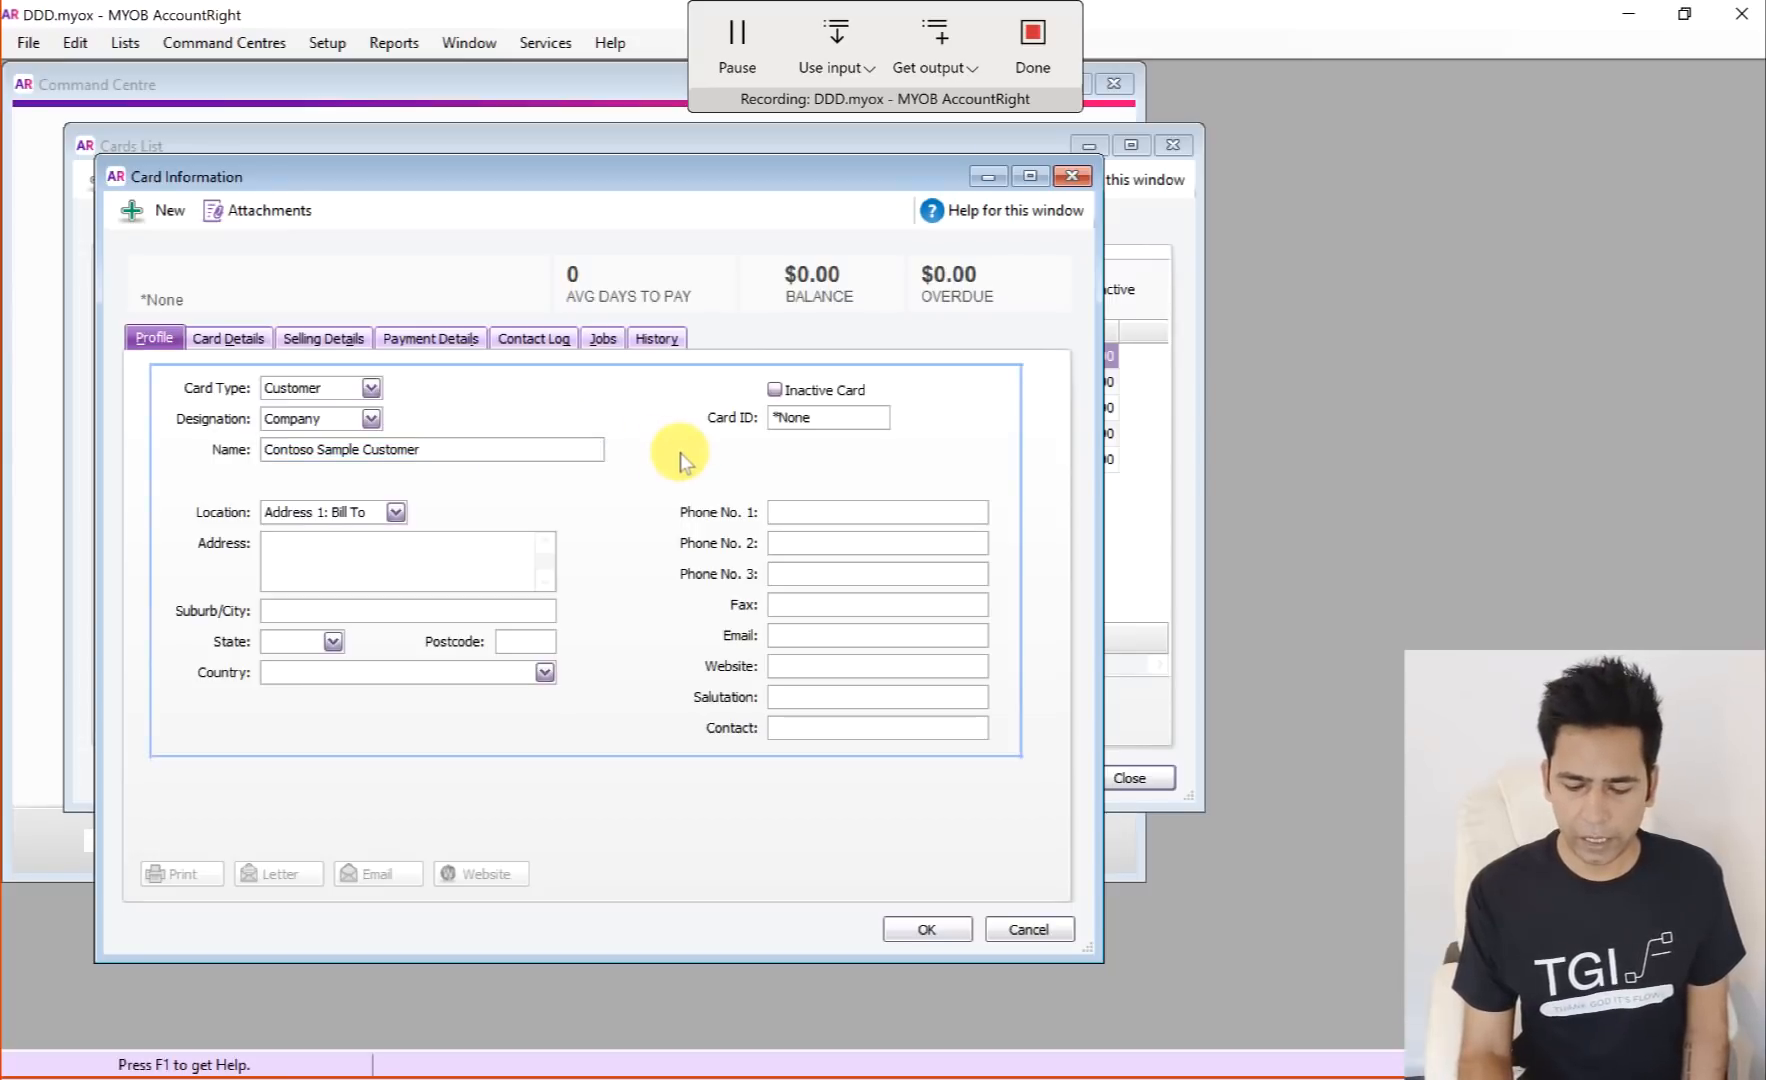
pyautogui.click(920, 930)
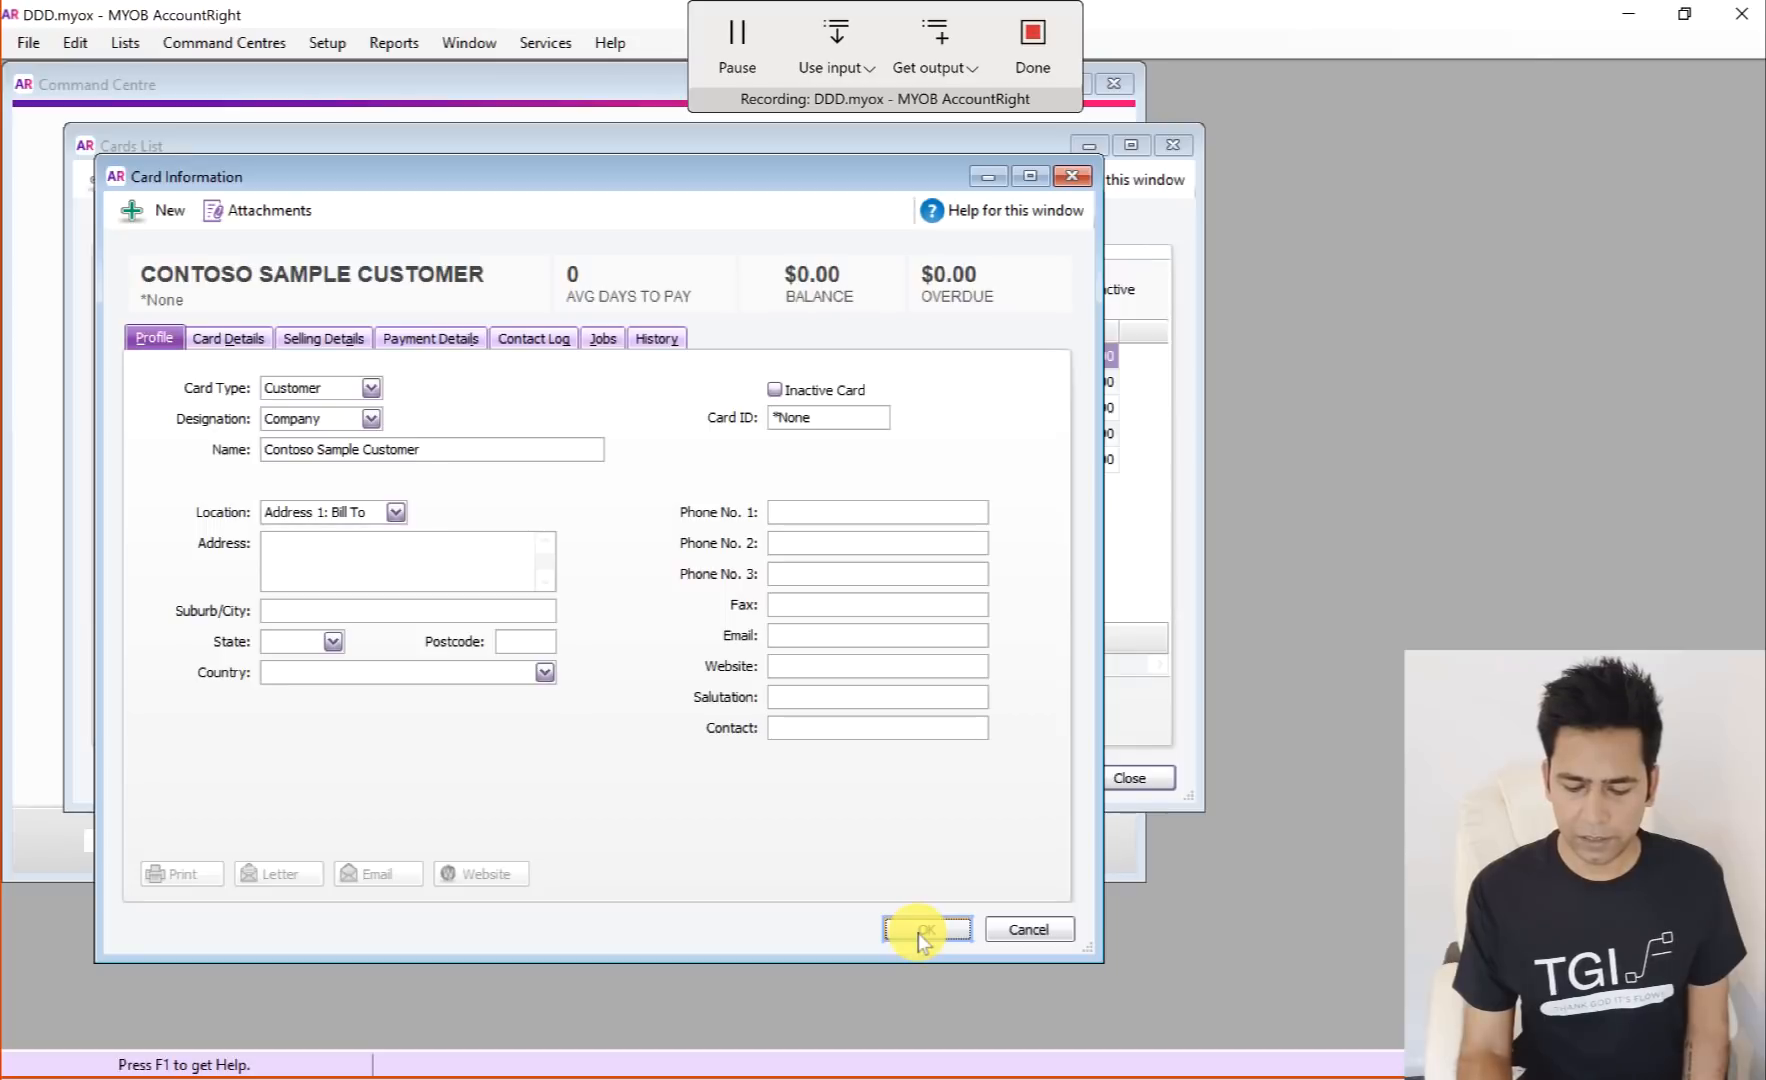
pyautogui.click(917, 931)
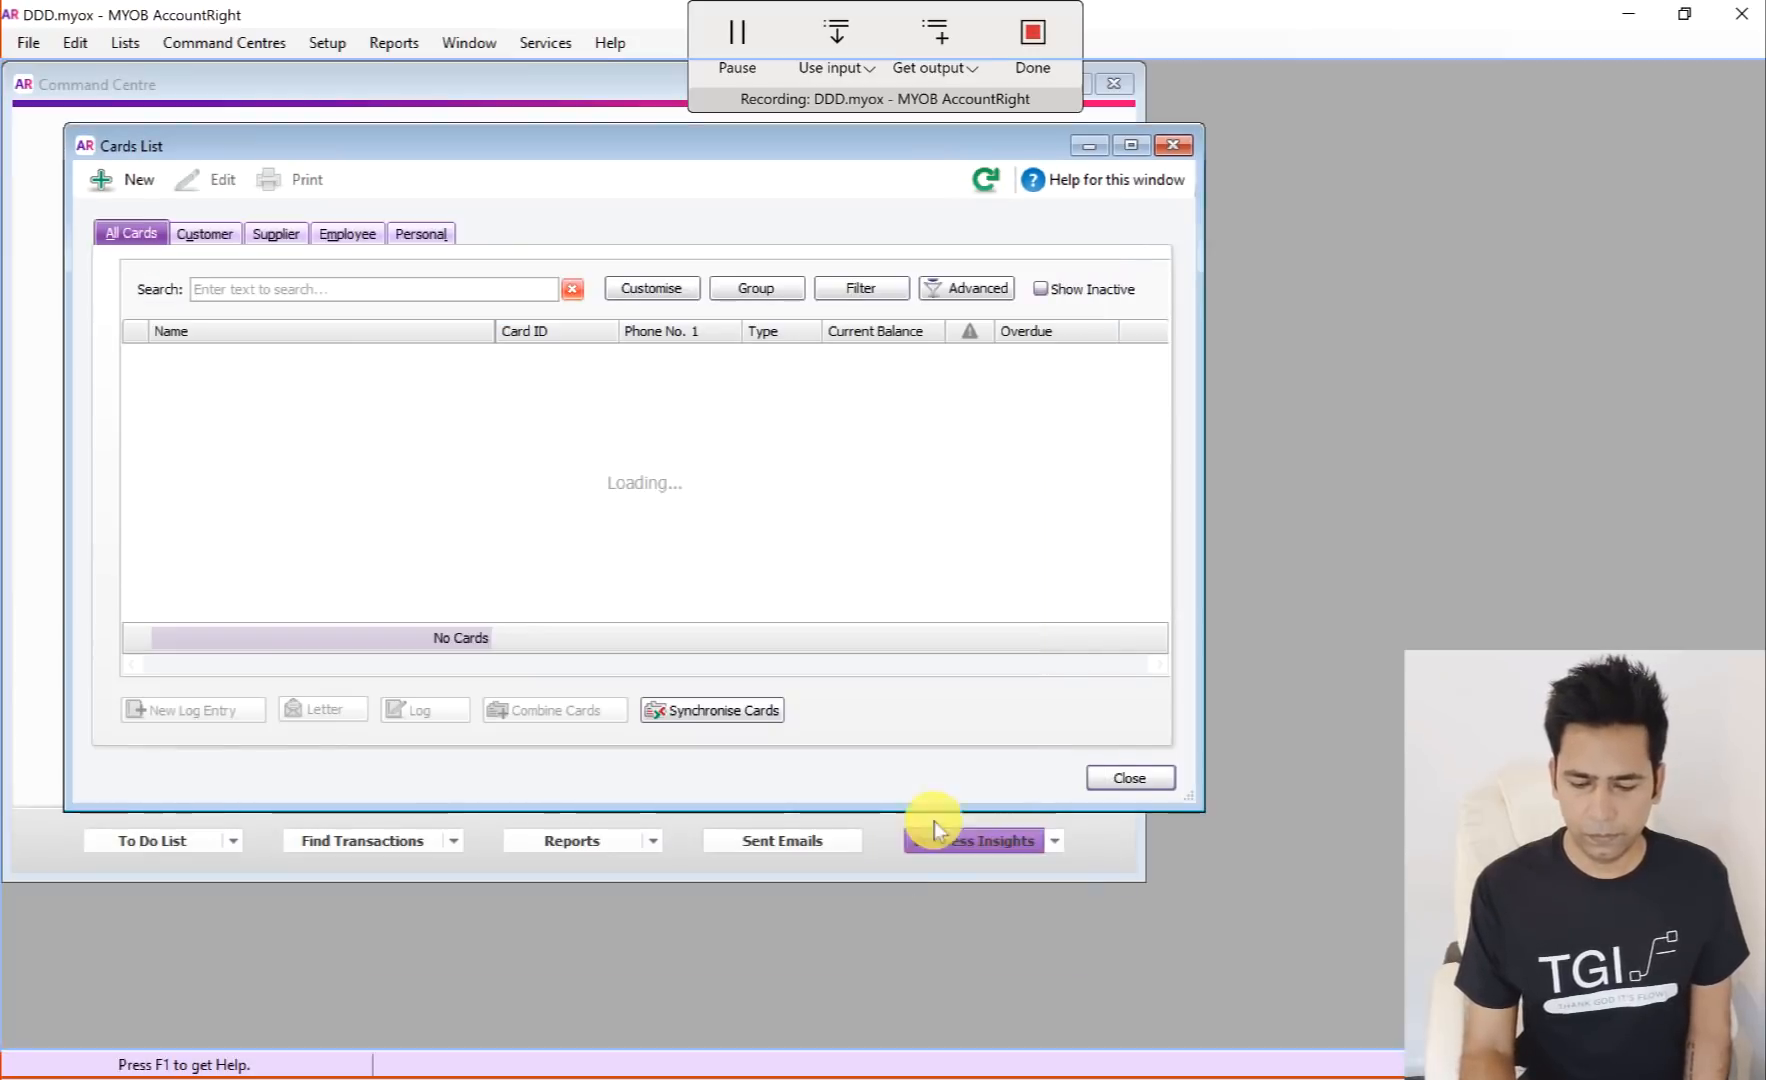
# Step: Finish the recording, then close the Cards List and MYOB AccountRight to return to the flow's steps
pyautogui.click(1031, 50)
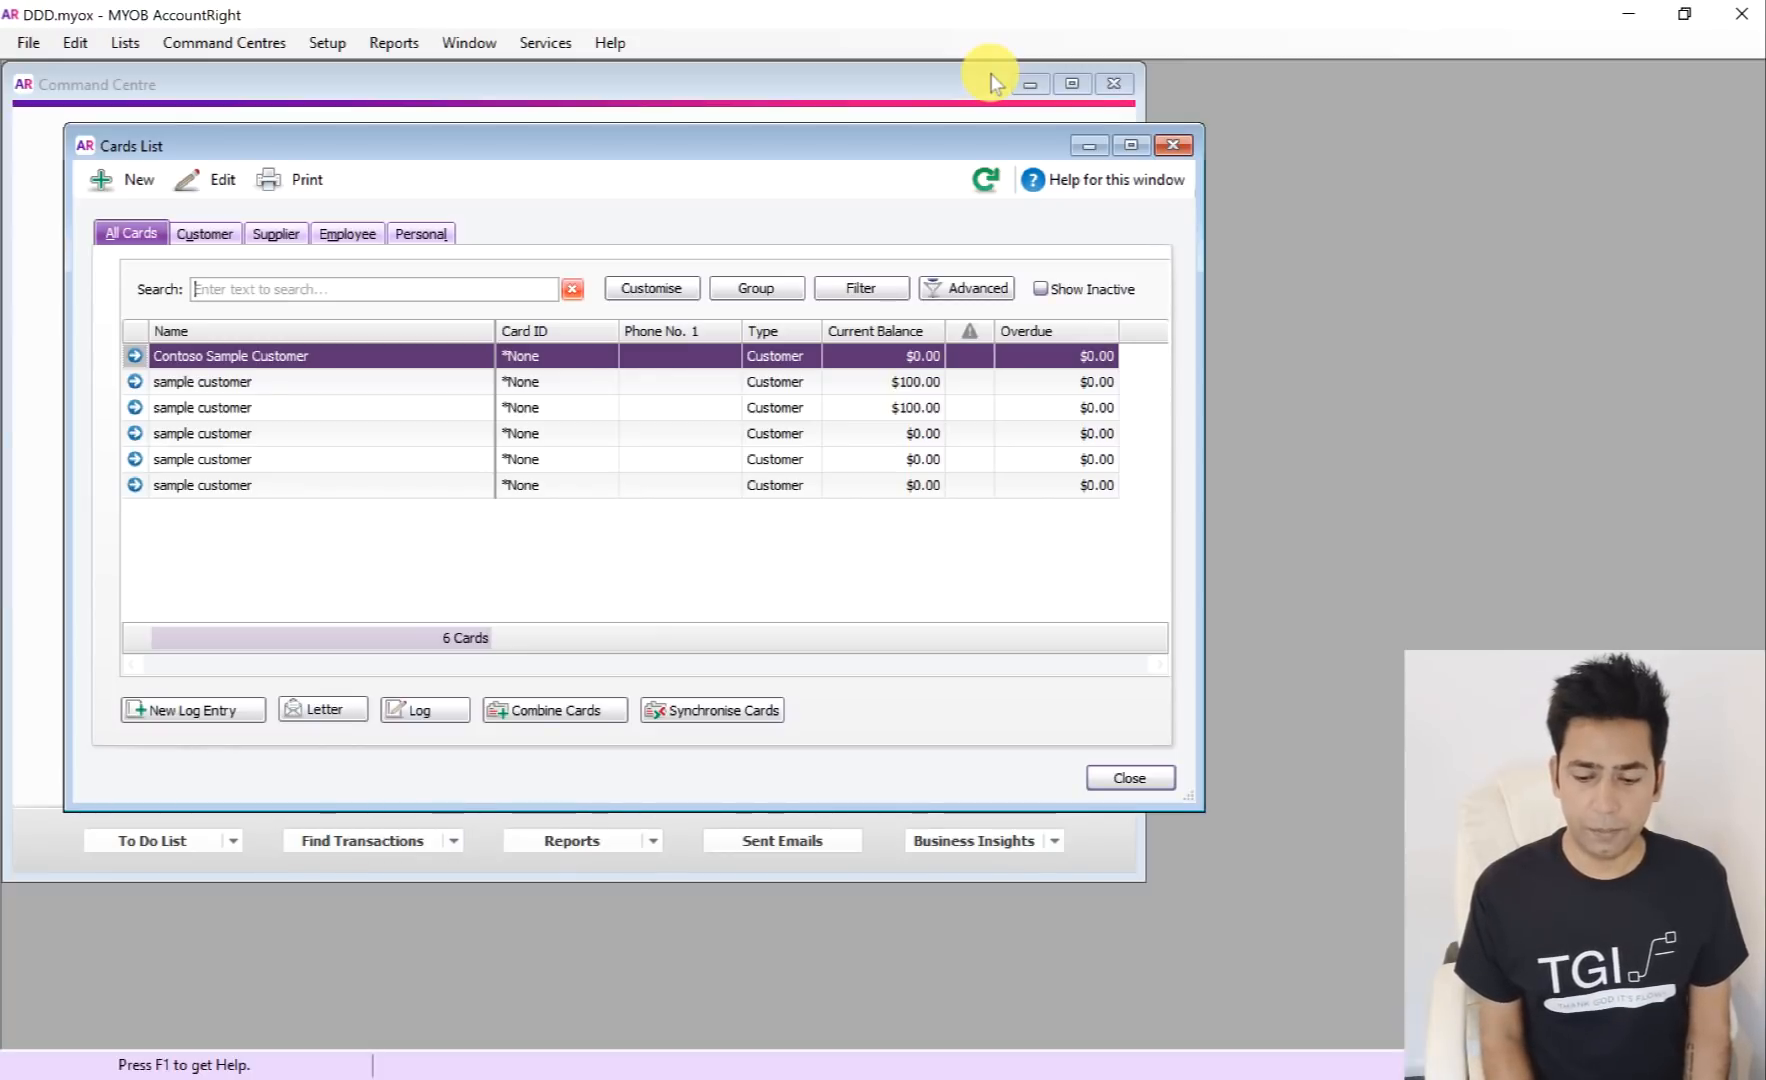
pyautogui.click(1177, 152)
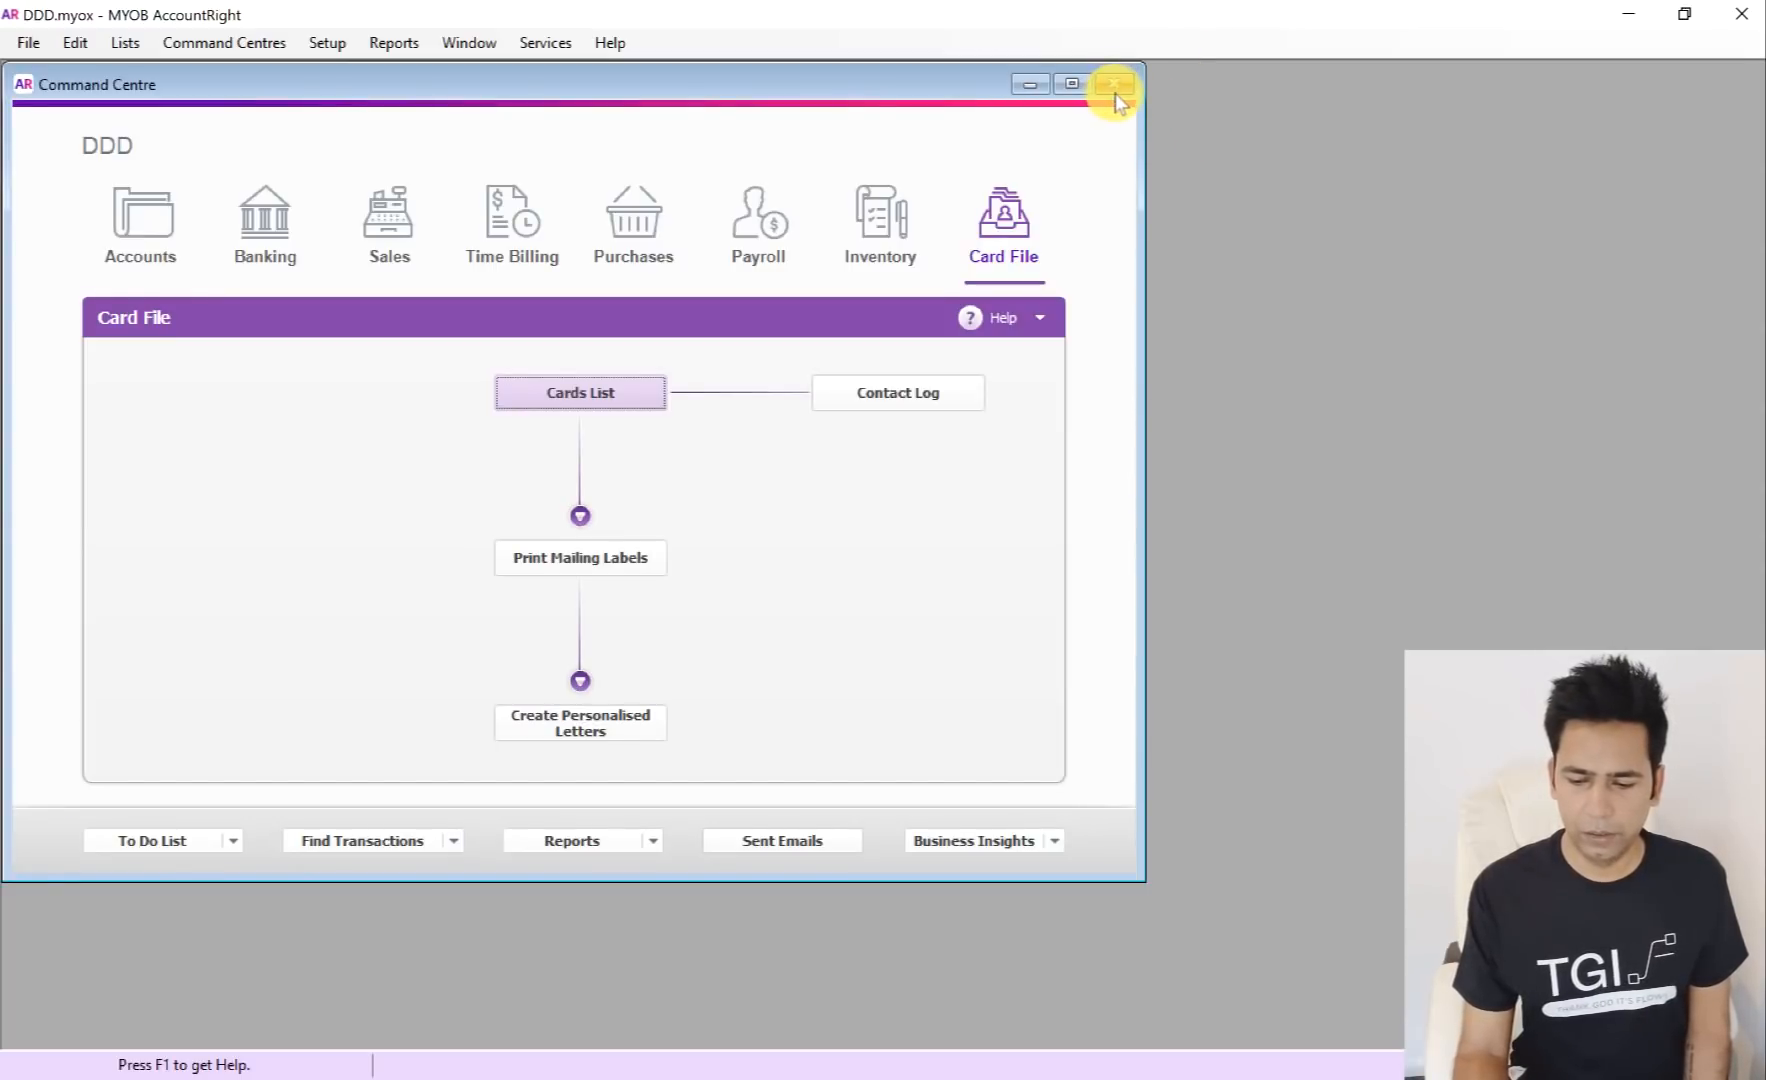
pyautogui.click(1740, 18)
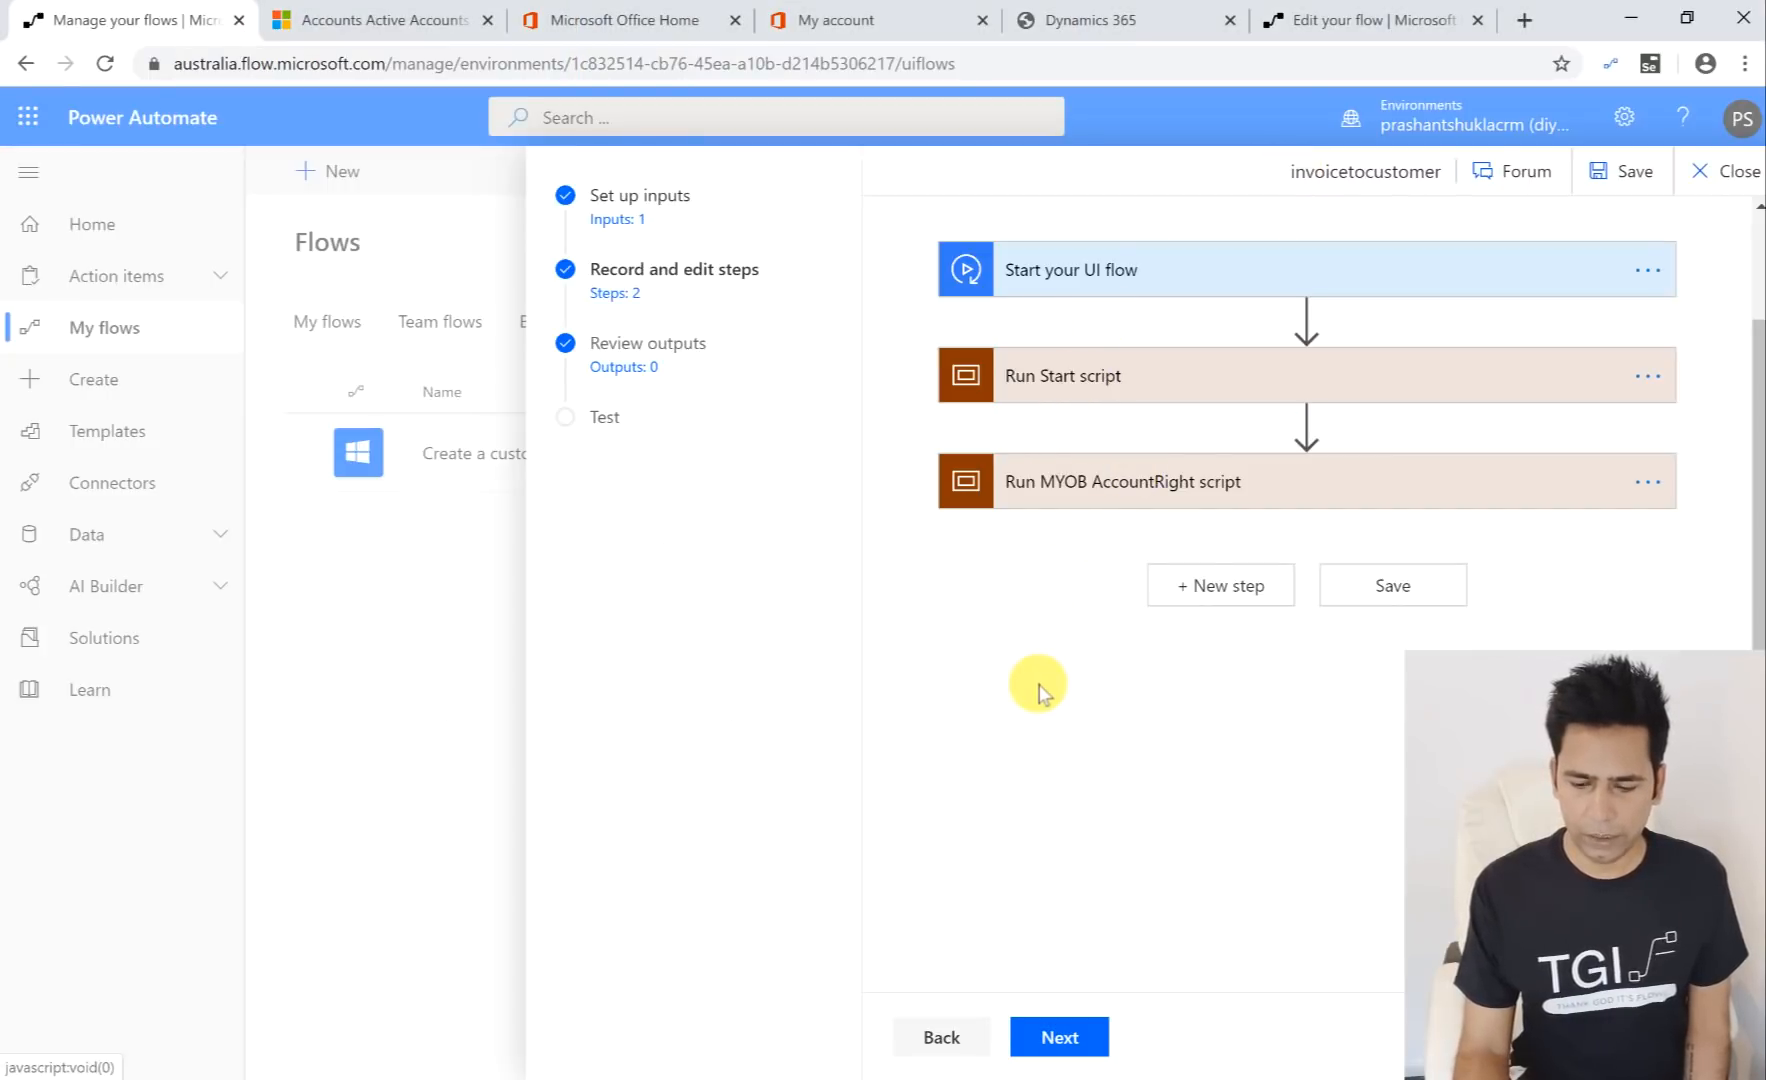
# Step: Examine the recorded actions inside the Run MYOB AccountRight script, including the application launch and the captured clicks
pyautogui.click(1123, 483)
pyautogui.click(1118, 592)
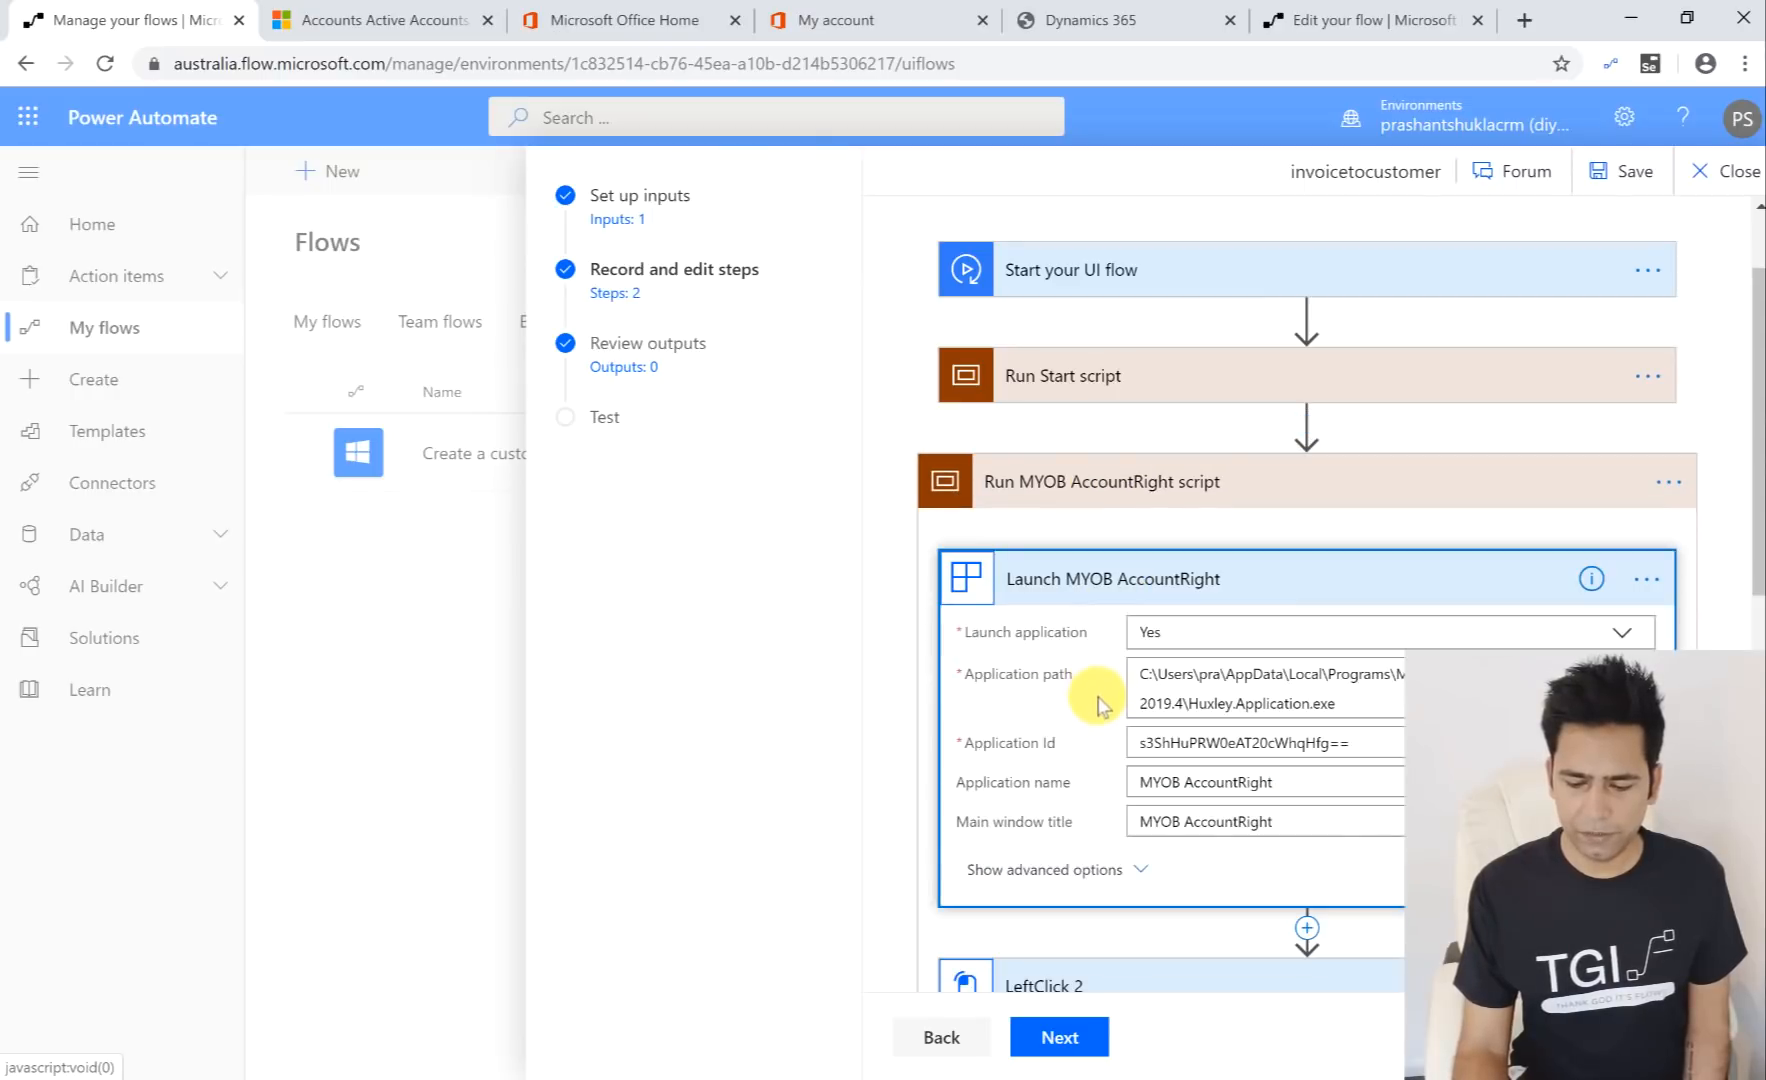
pyautogui.scroll(-3, 1105, 700)
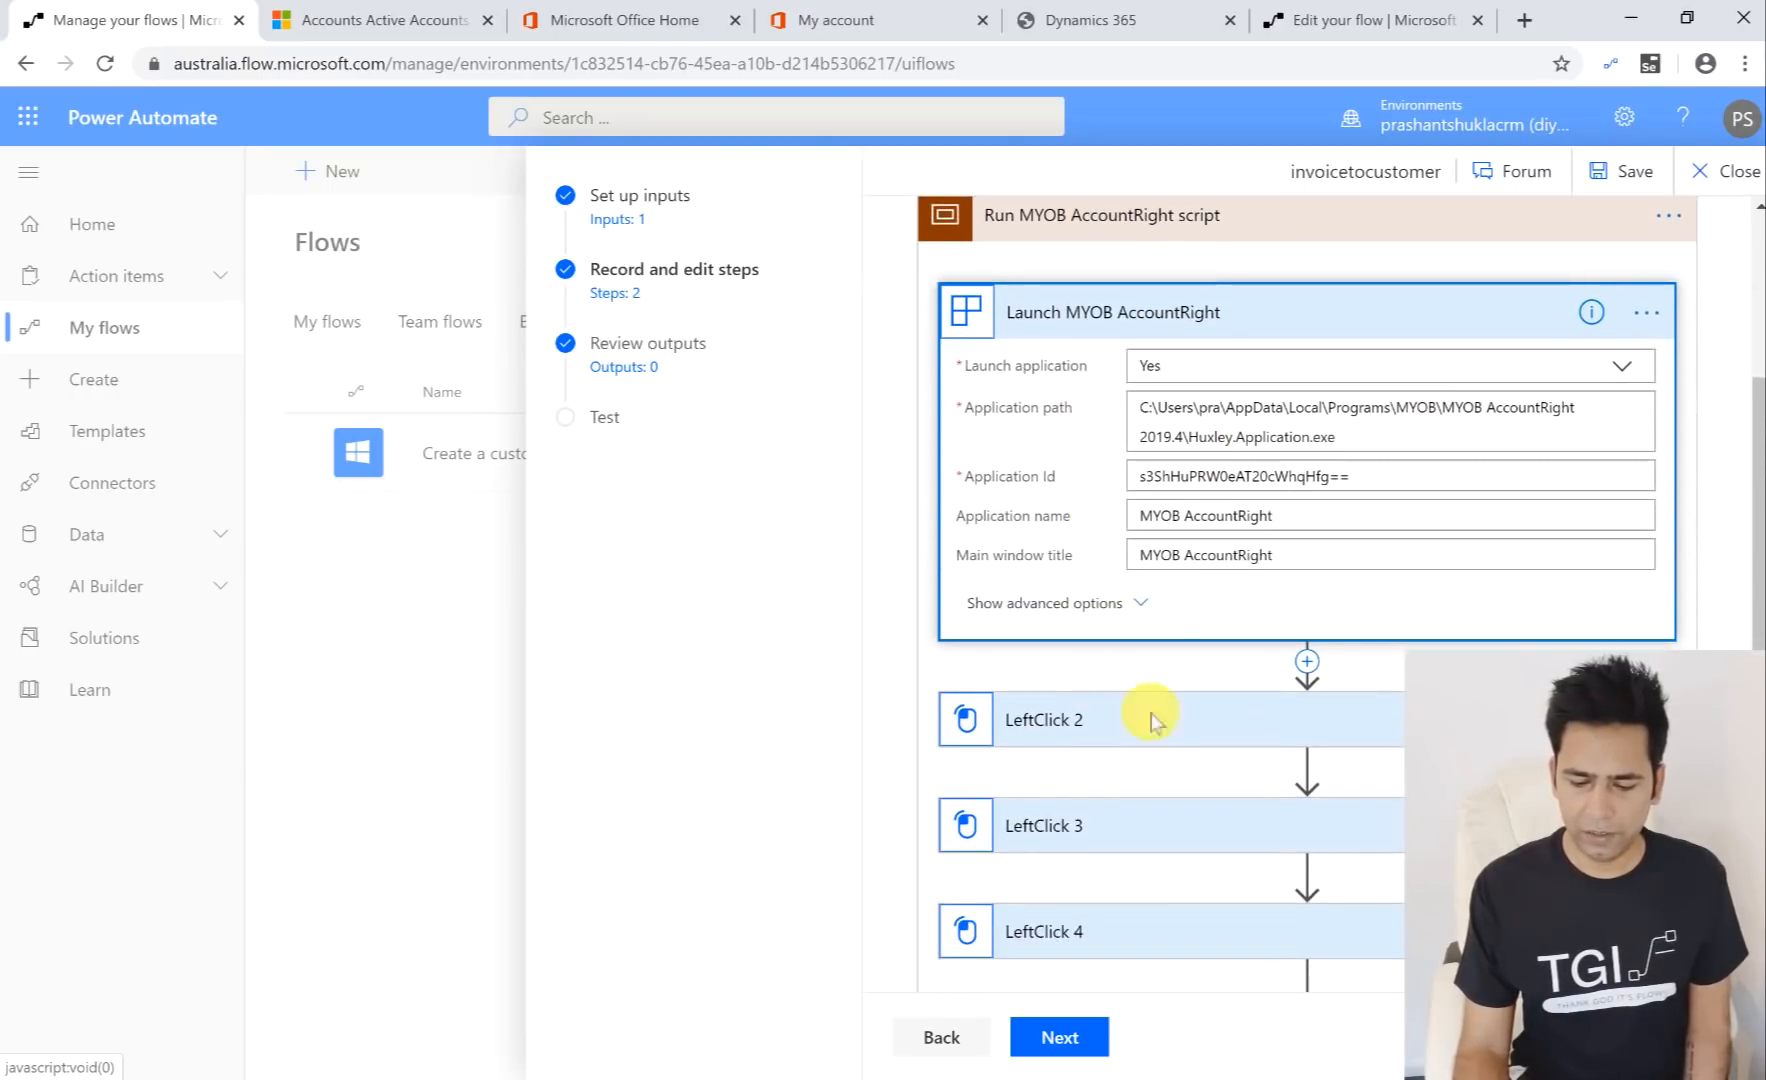
pyautogui.click(1152, 736)
pyautogui.scroll(-3, 1152, 736)
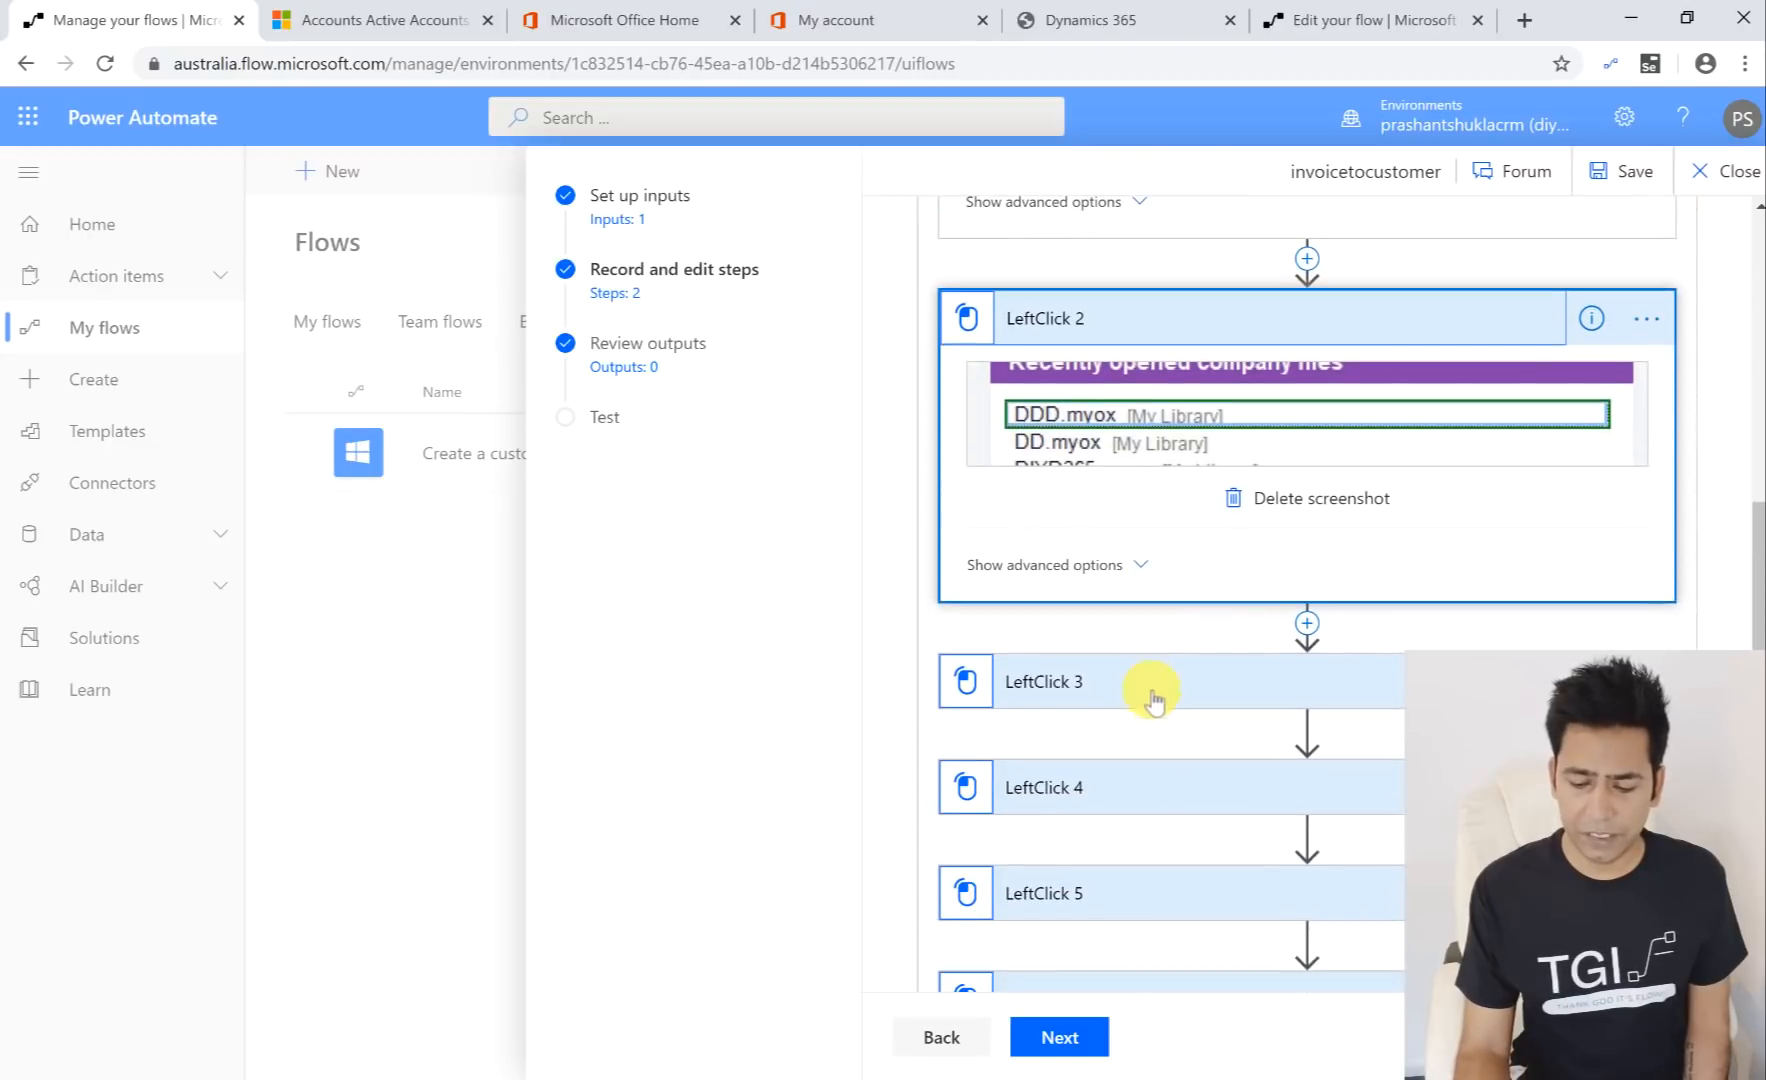
pyautogui.click(1152, 688)
pyautogui.scroll(-3, 1155, 815)
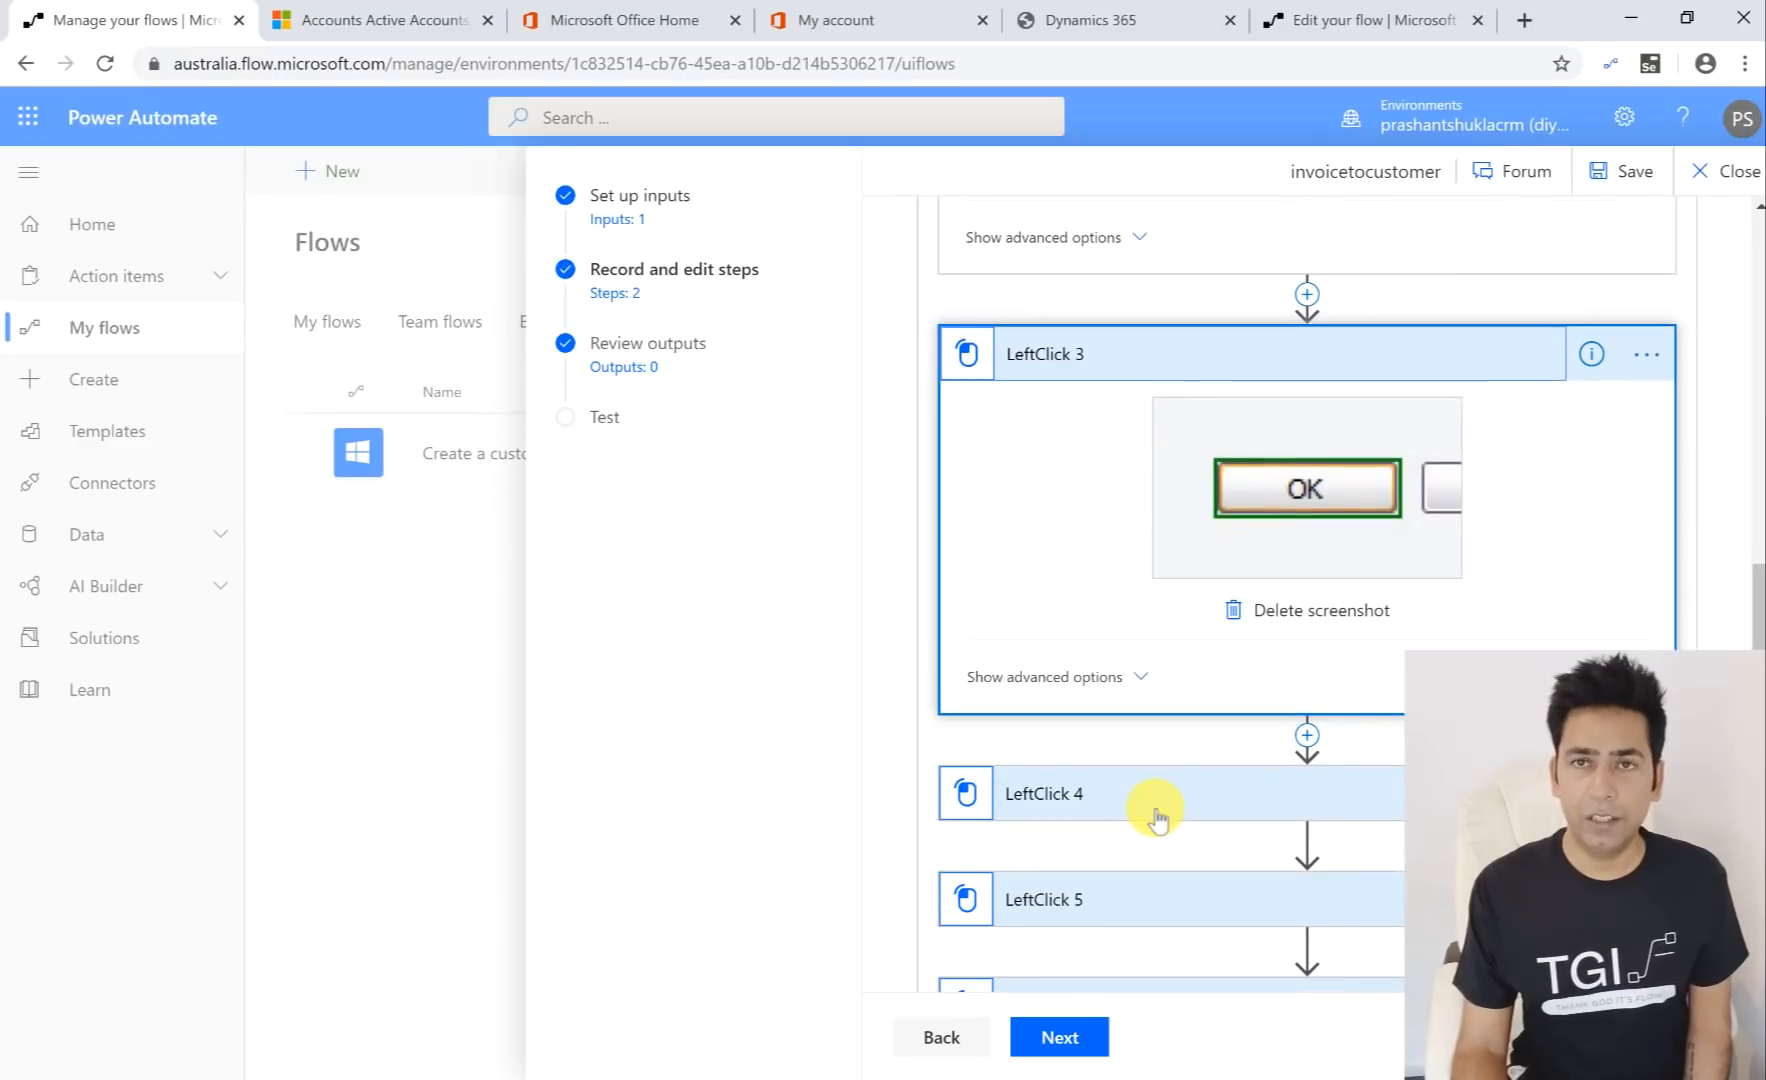
pyautogui.scroll(-3, 1155, 815)
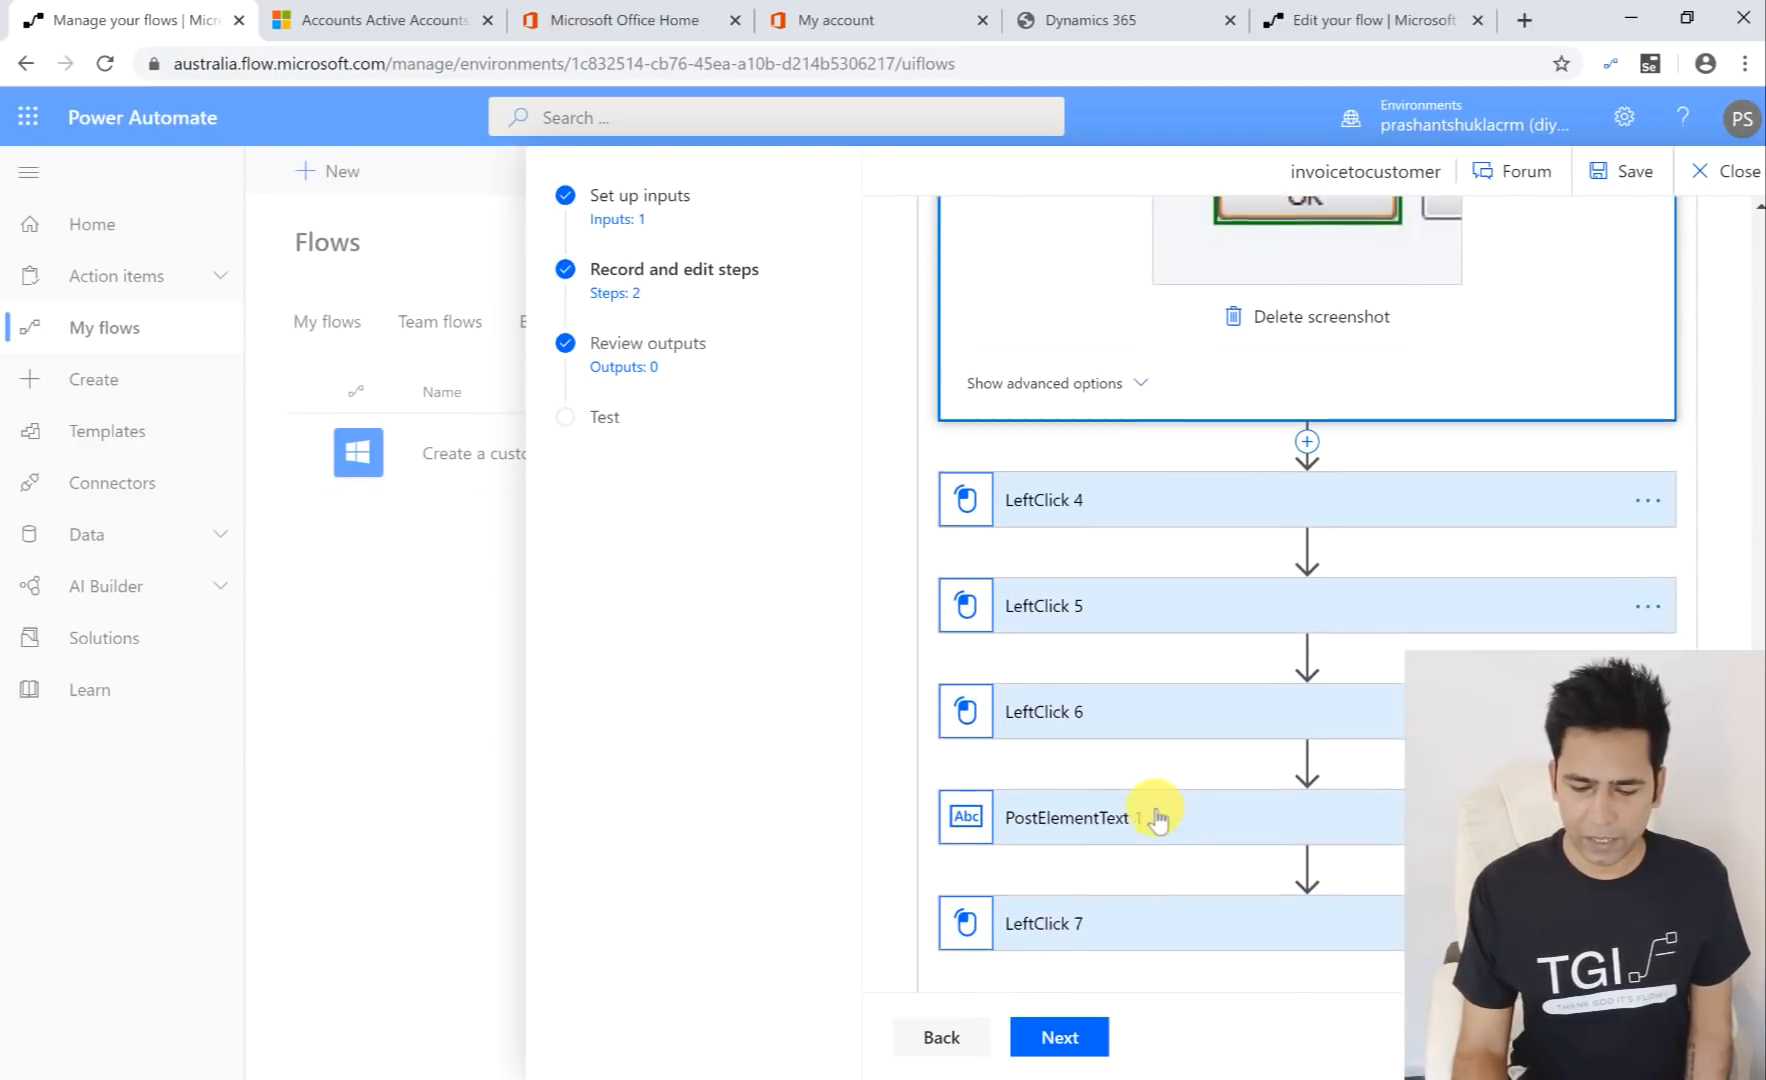
pyautogui.scroll(6, 1155, 815)
pyautogui.scroll(10, 1140, 825)
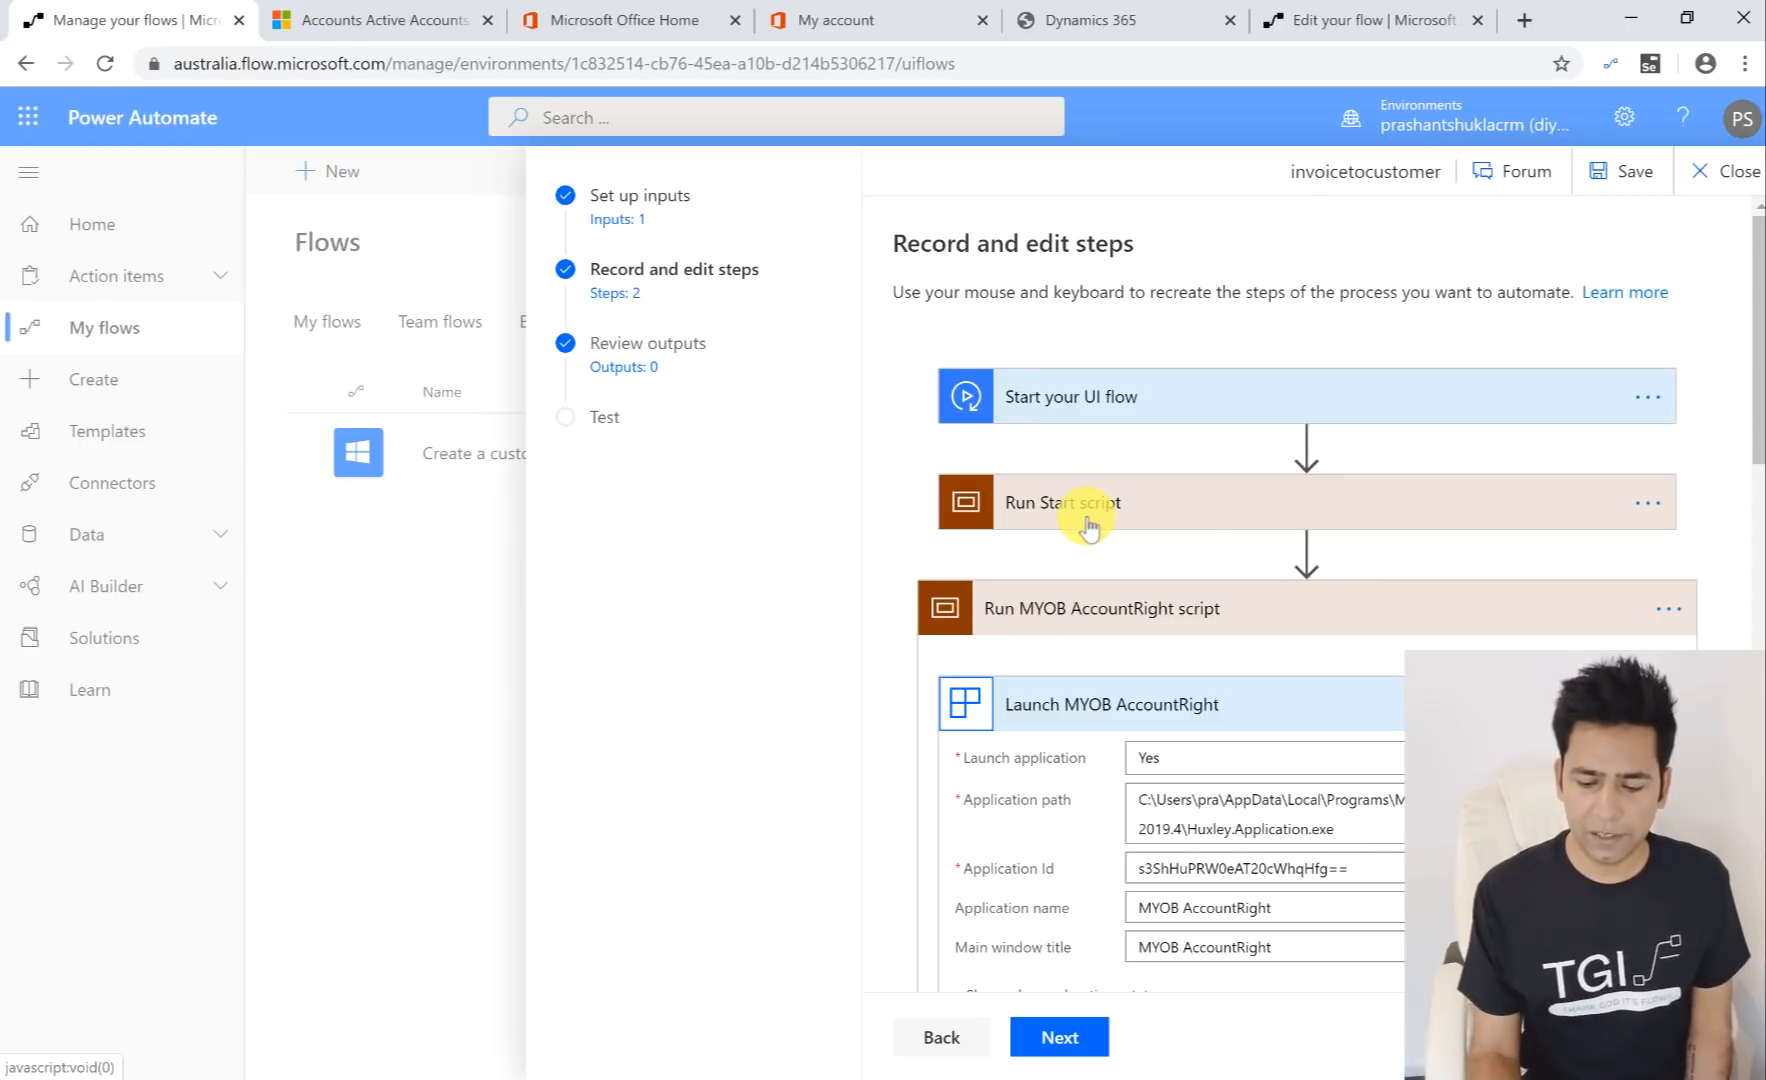
# Step: Delete the Run Start script step from the UI flow
pyautogui.click(1648, 508)
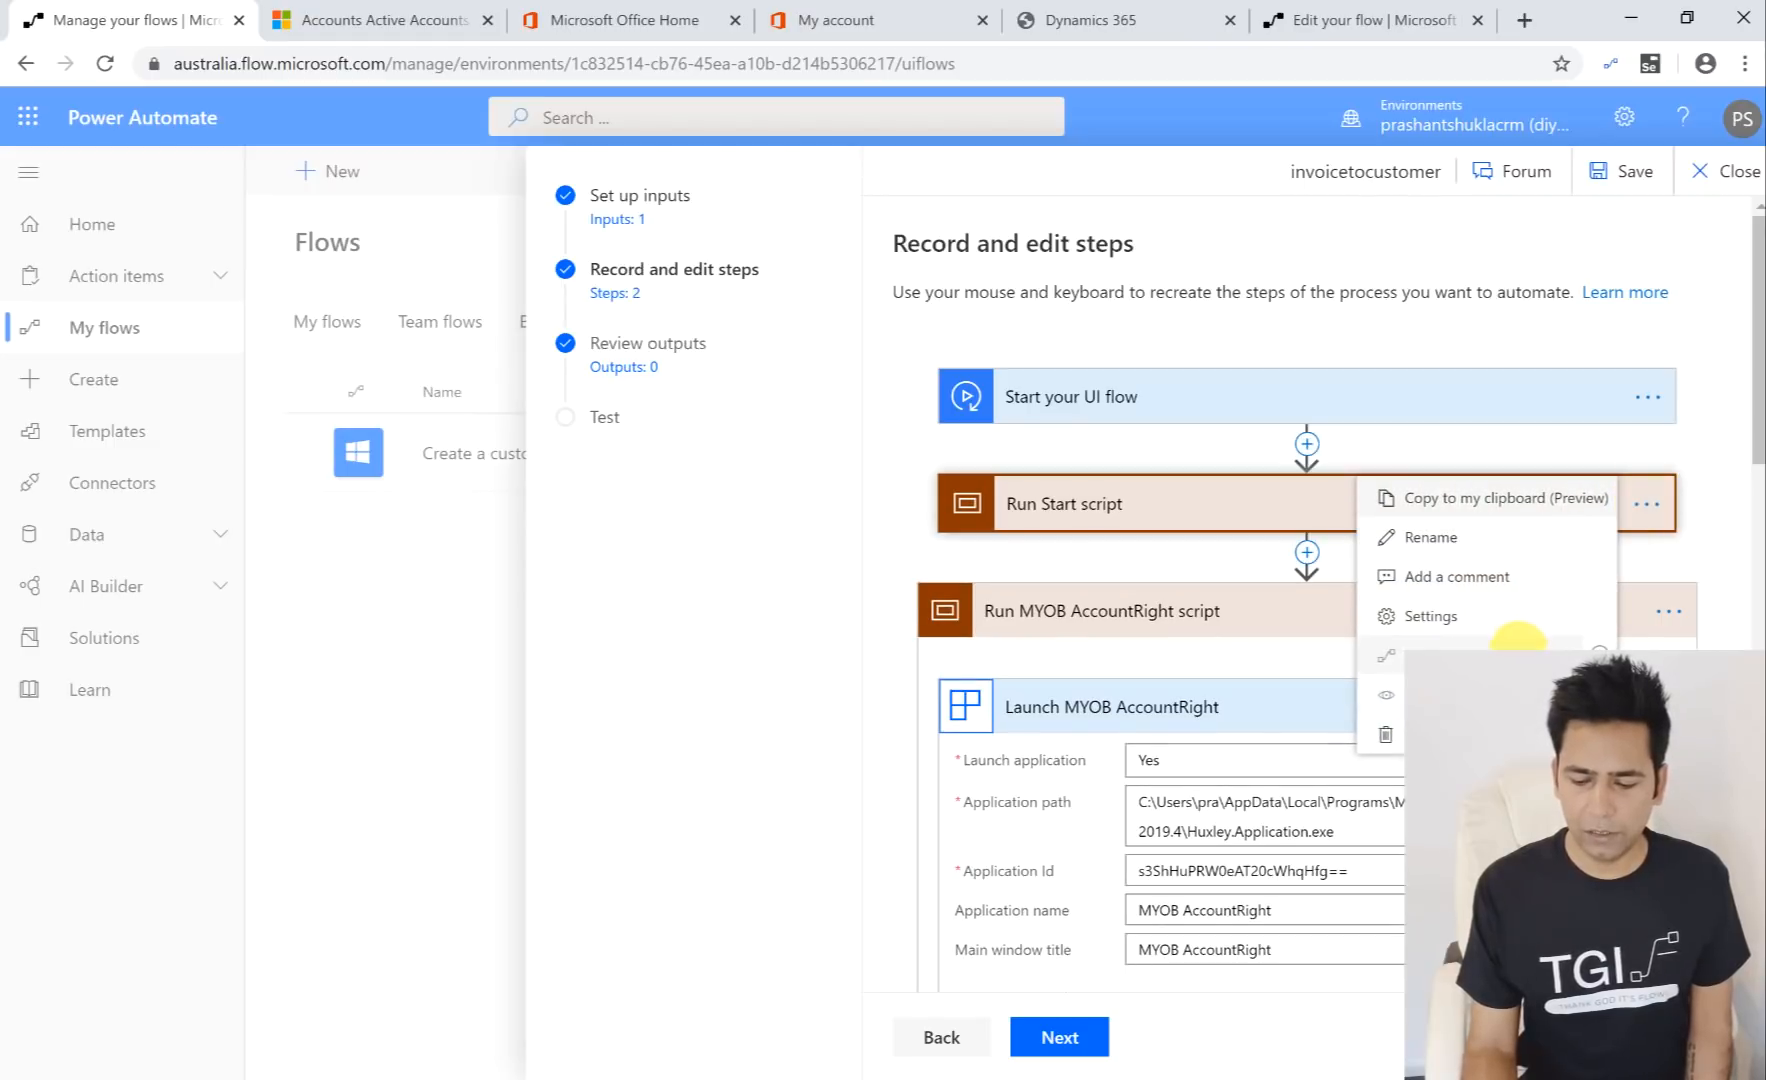
pyautogui.click(1384, 735)
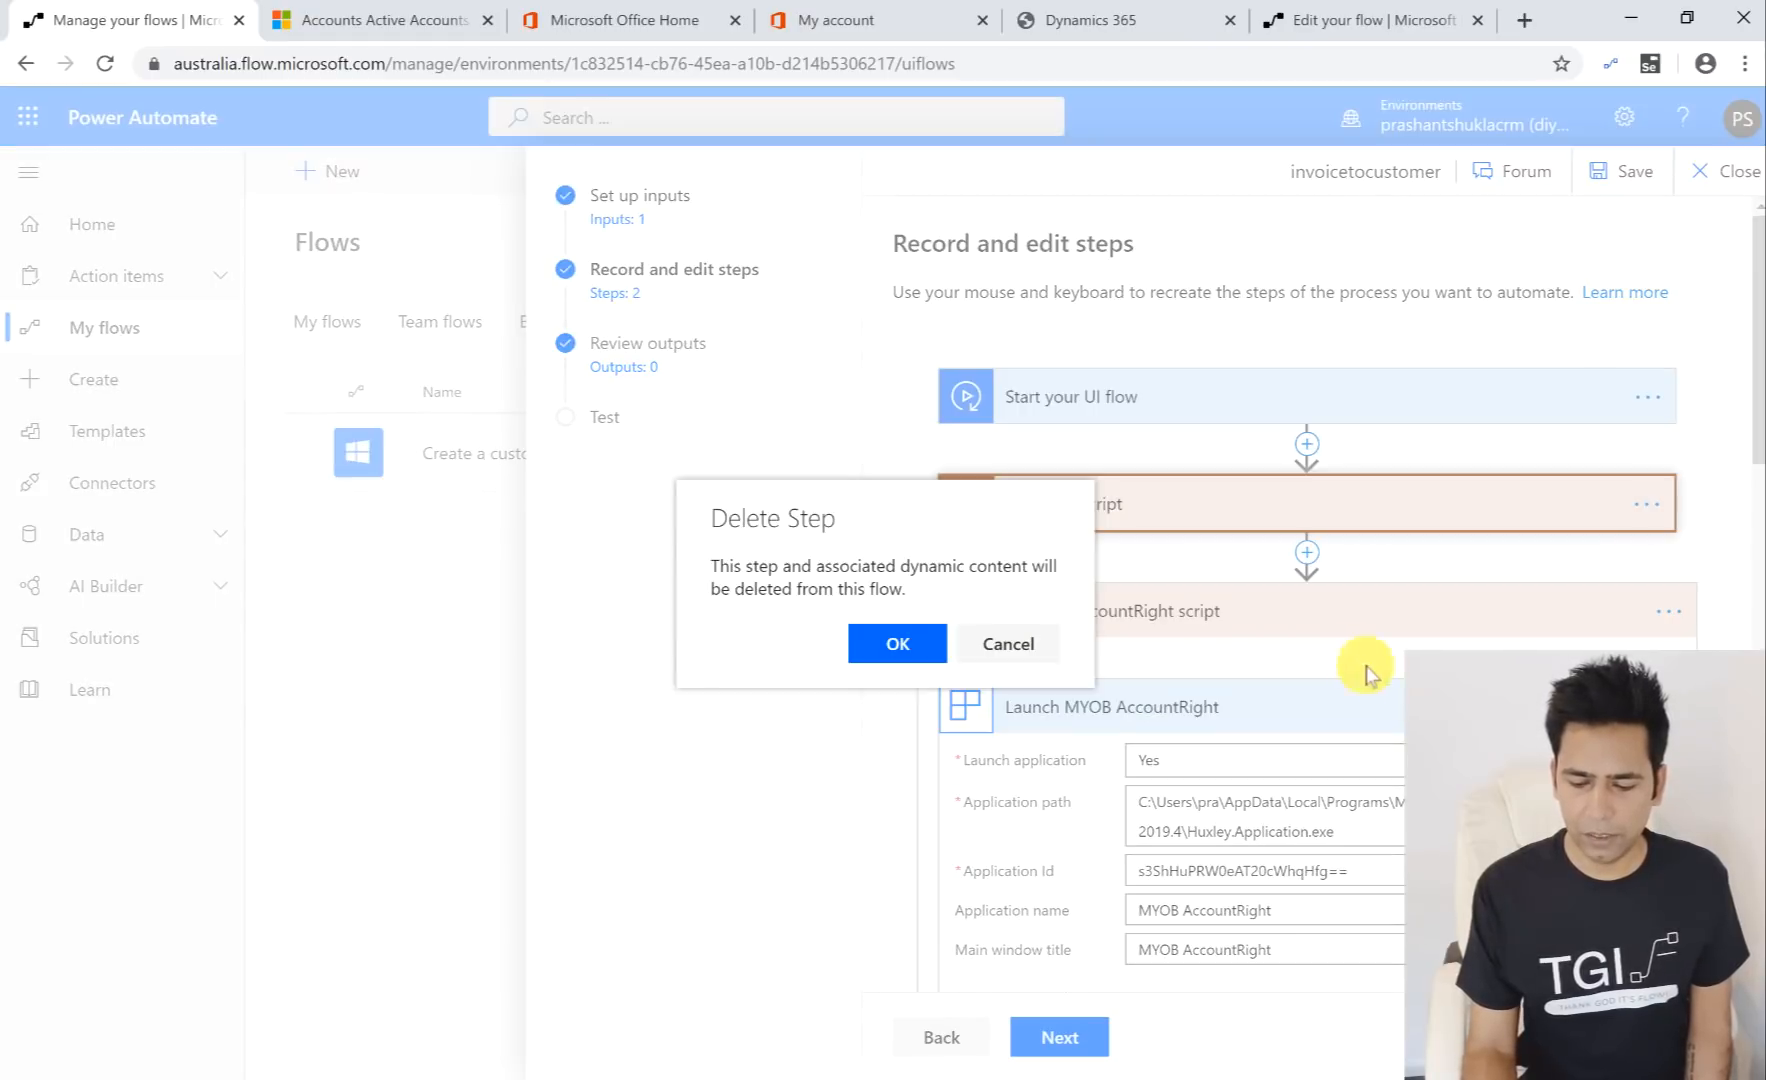
pyautogui.click(874, 648)
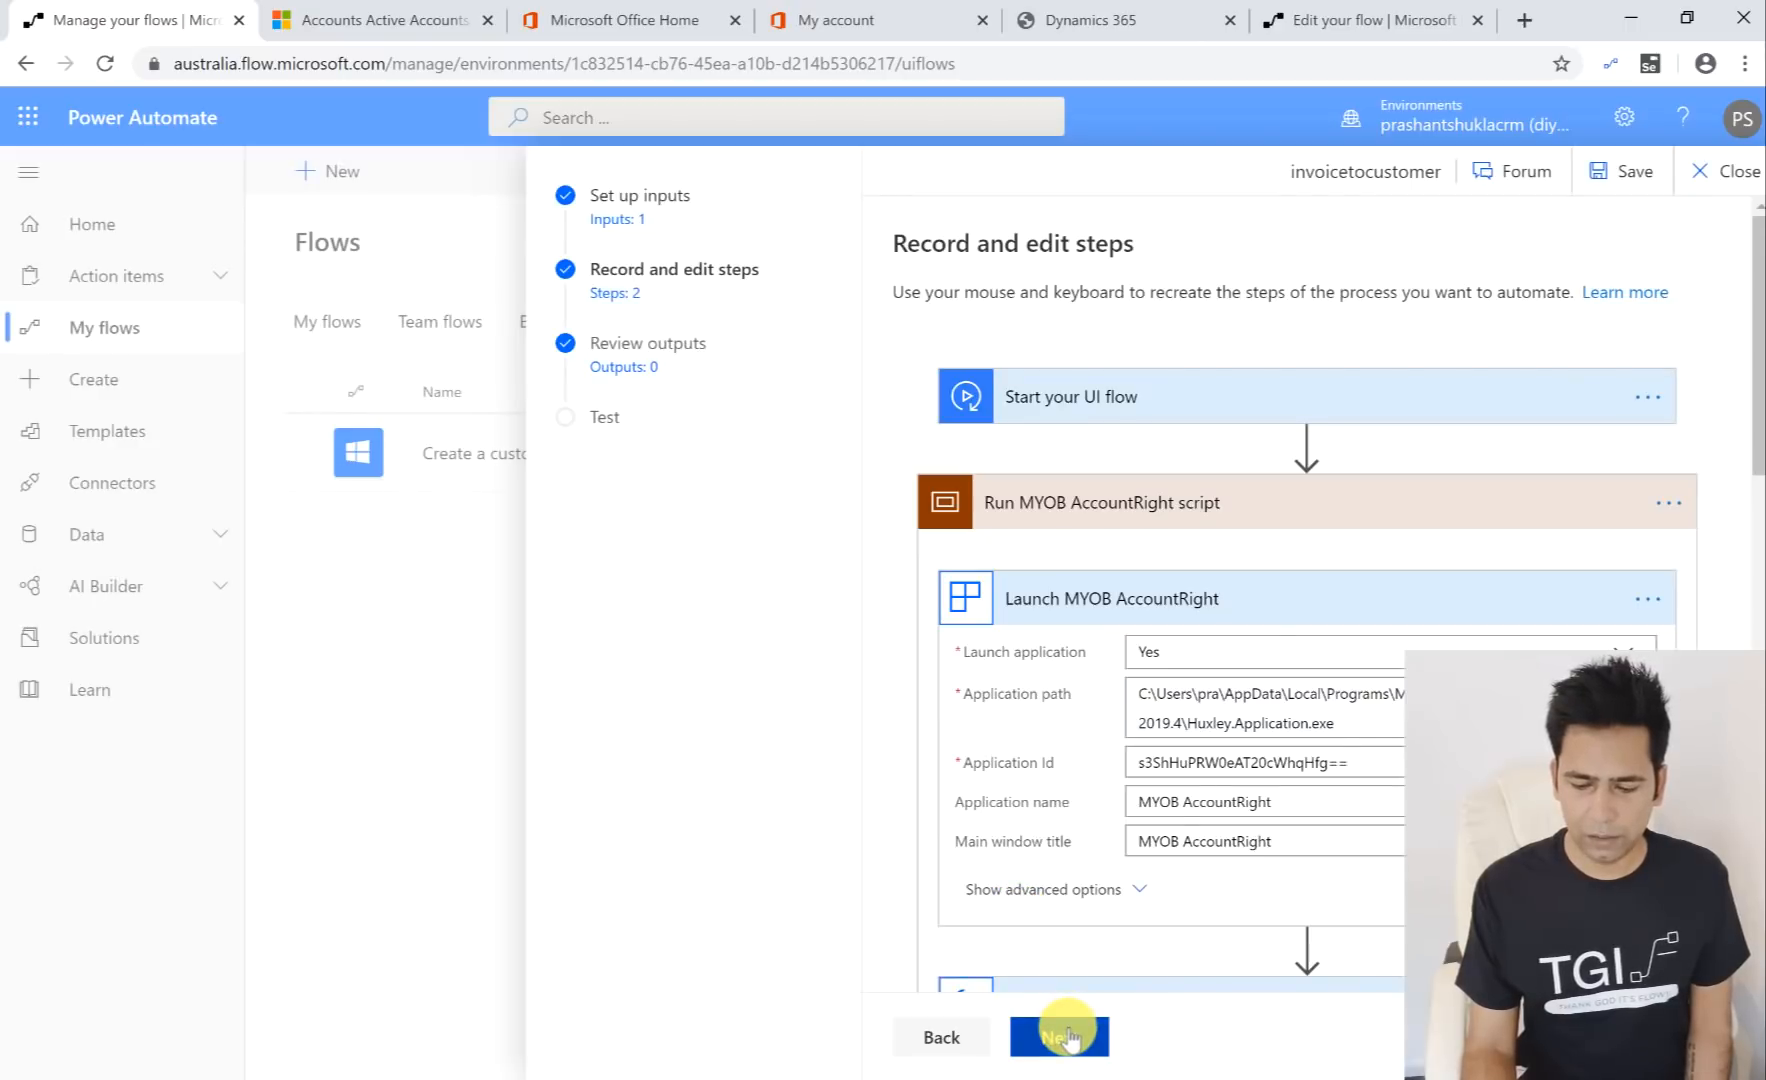
# Step: Continue past the outputs review and test the UI flow with the Customer name "Contoso Sample Customer"
pyautogui.click(1068, 1038)
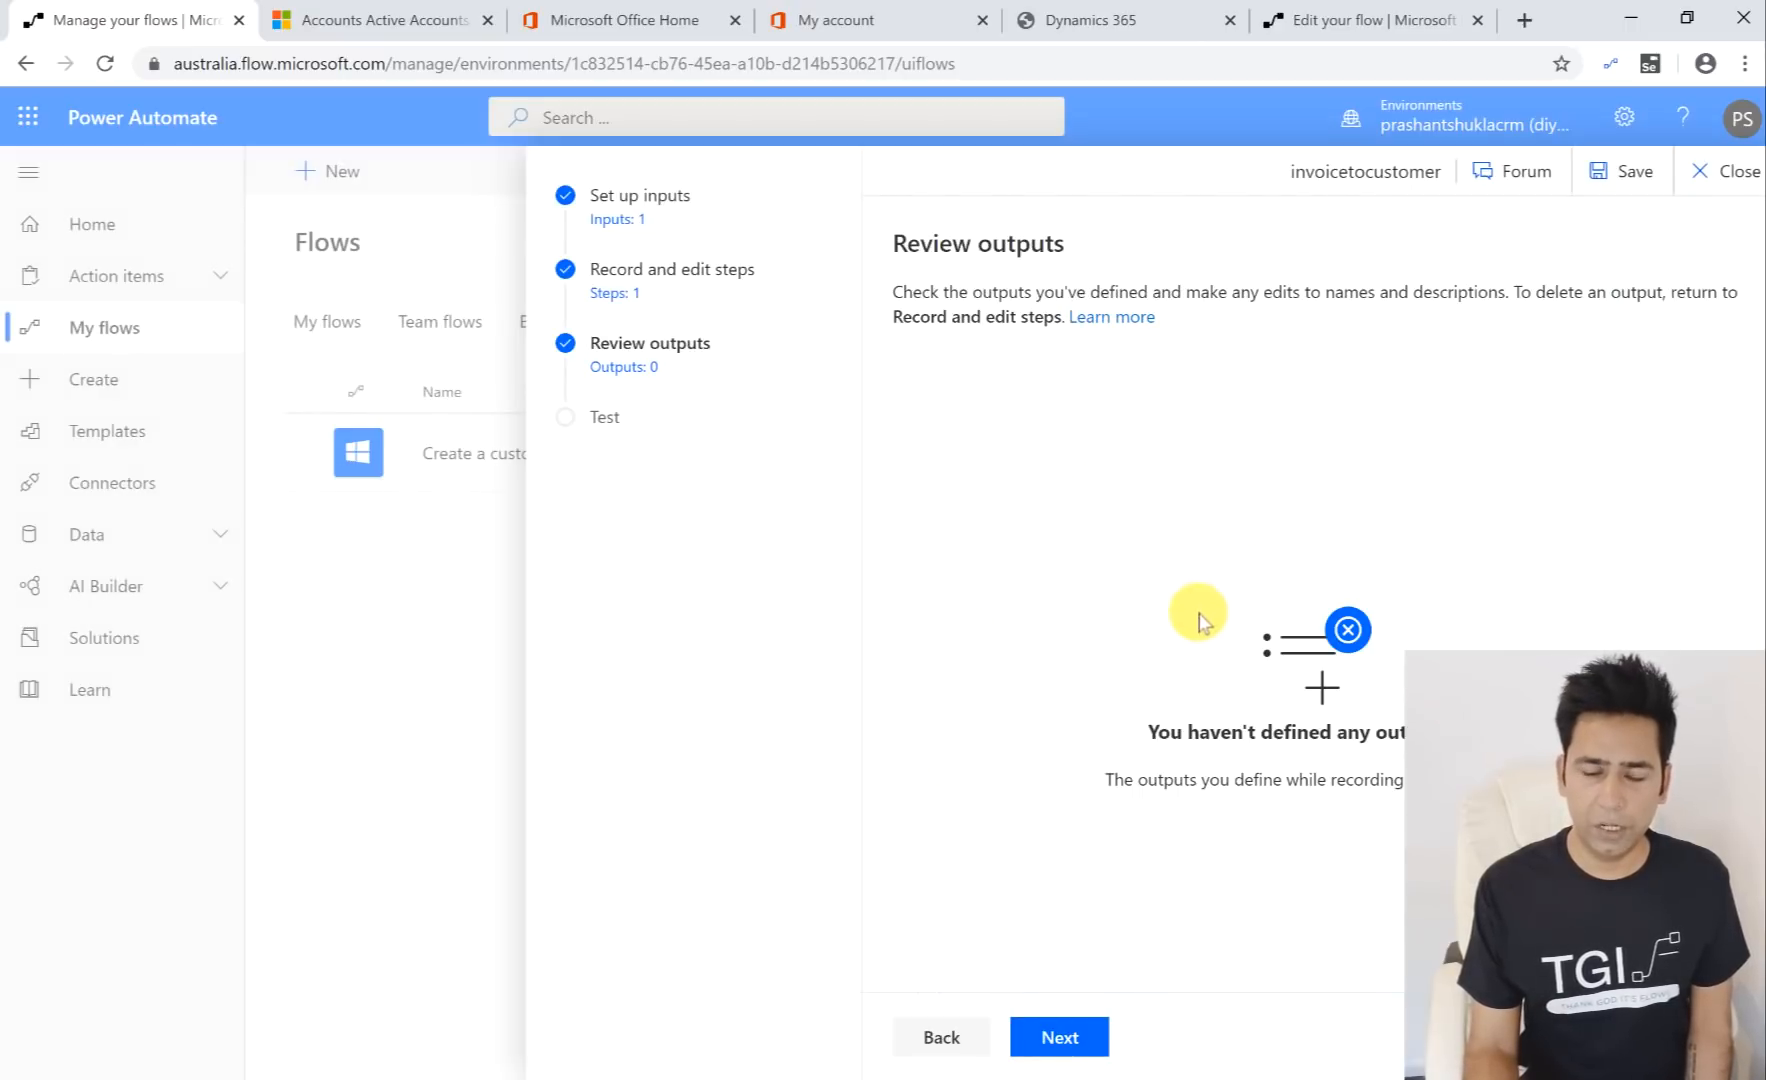
pyautogui.click(1068, 1038)
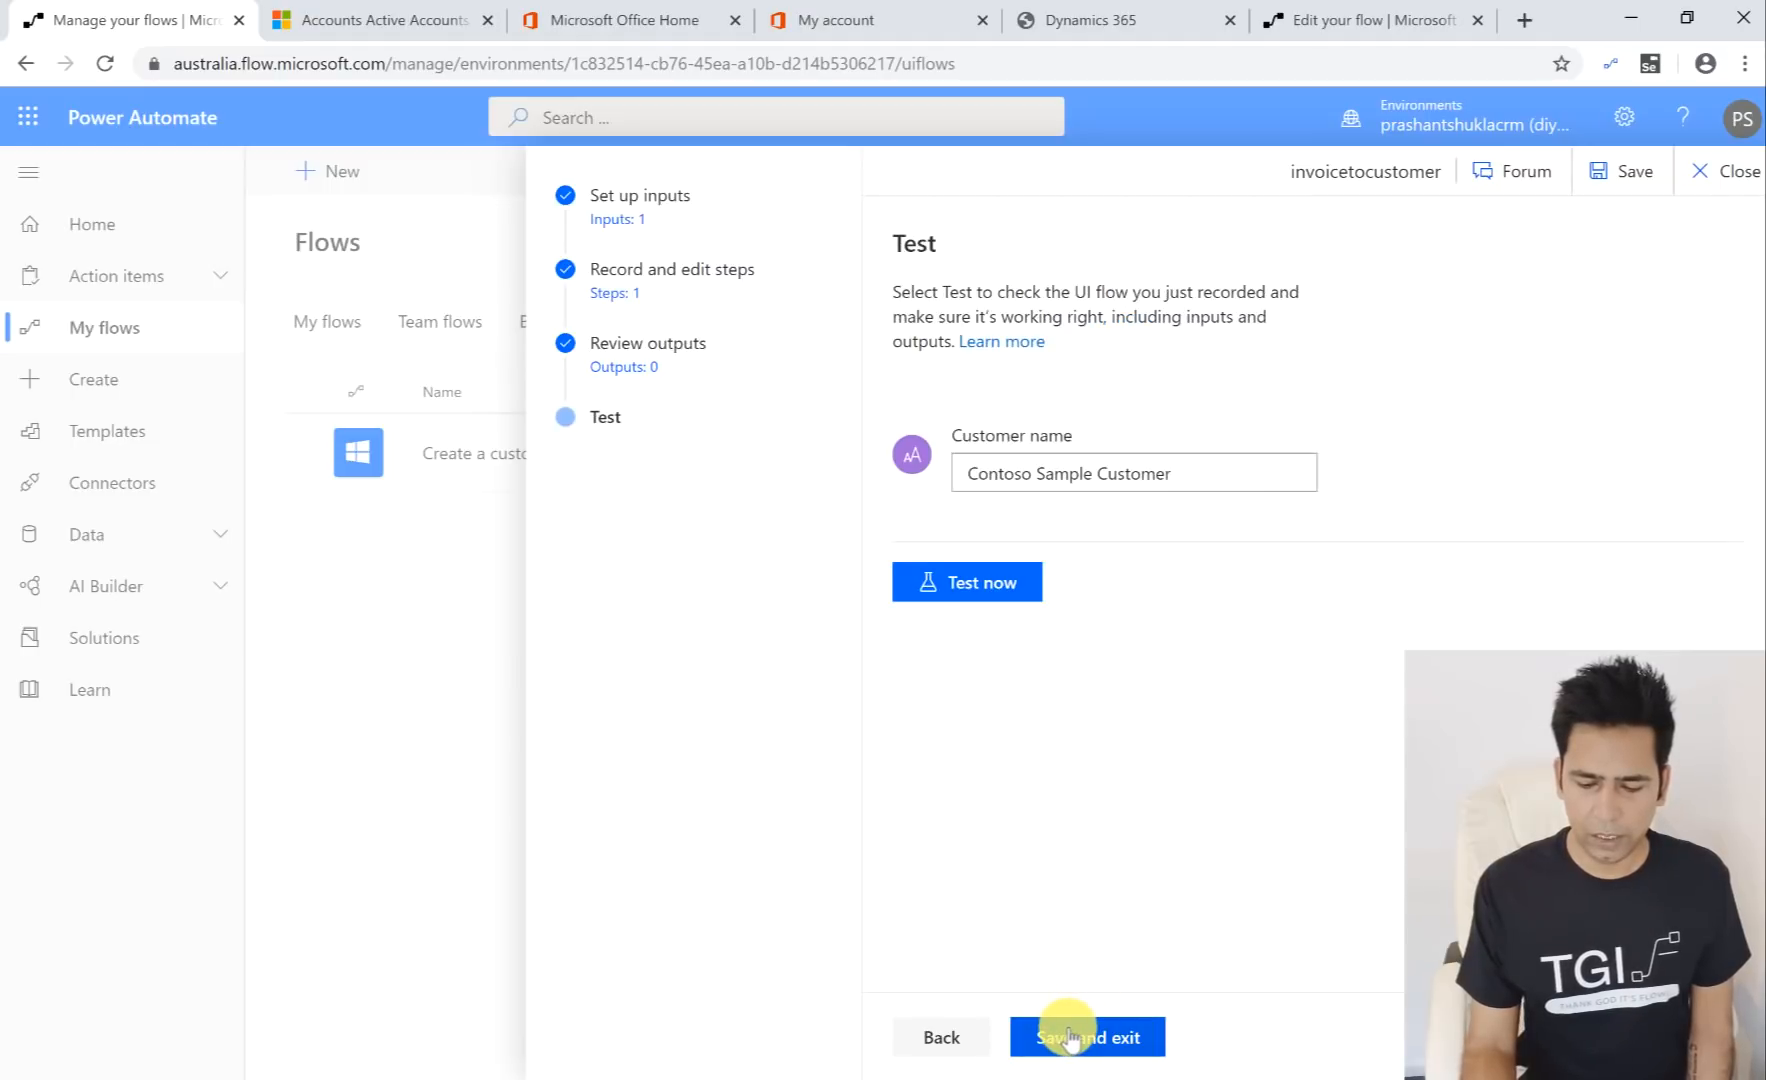
pyautogui.click(962, 595)
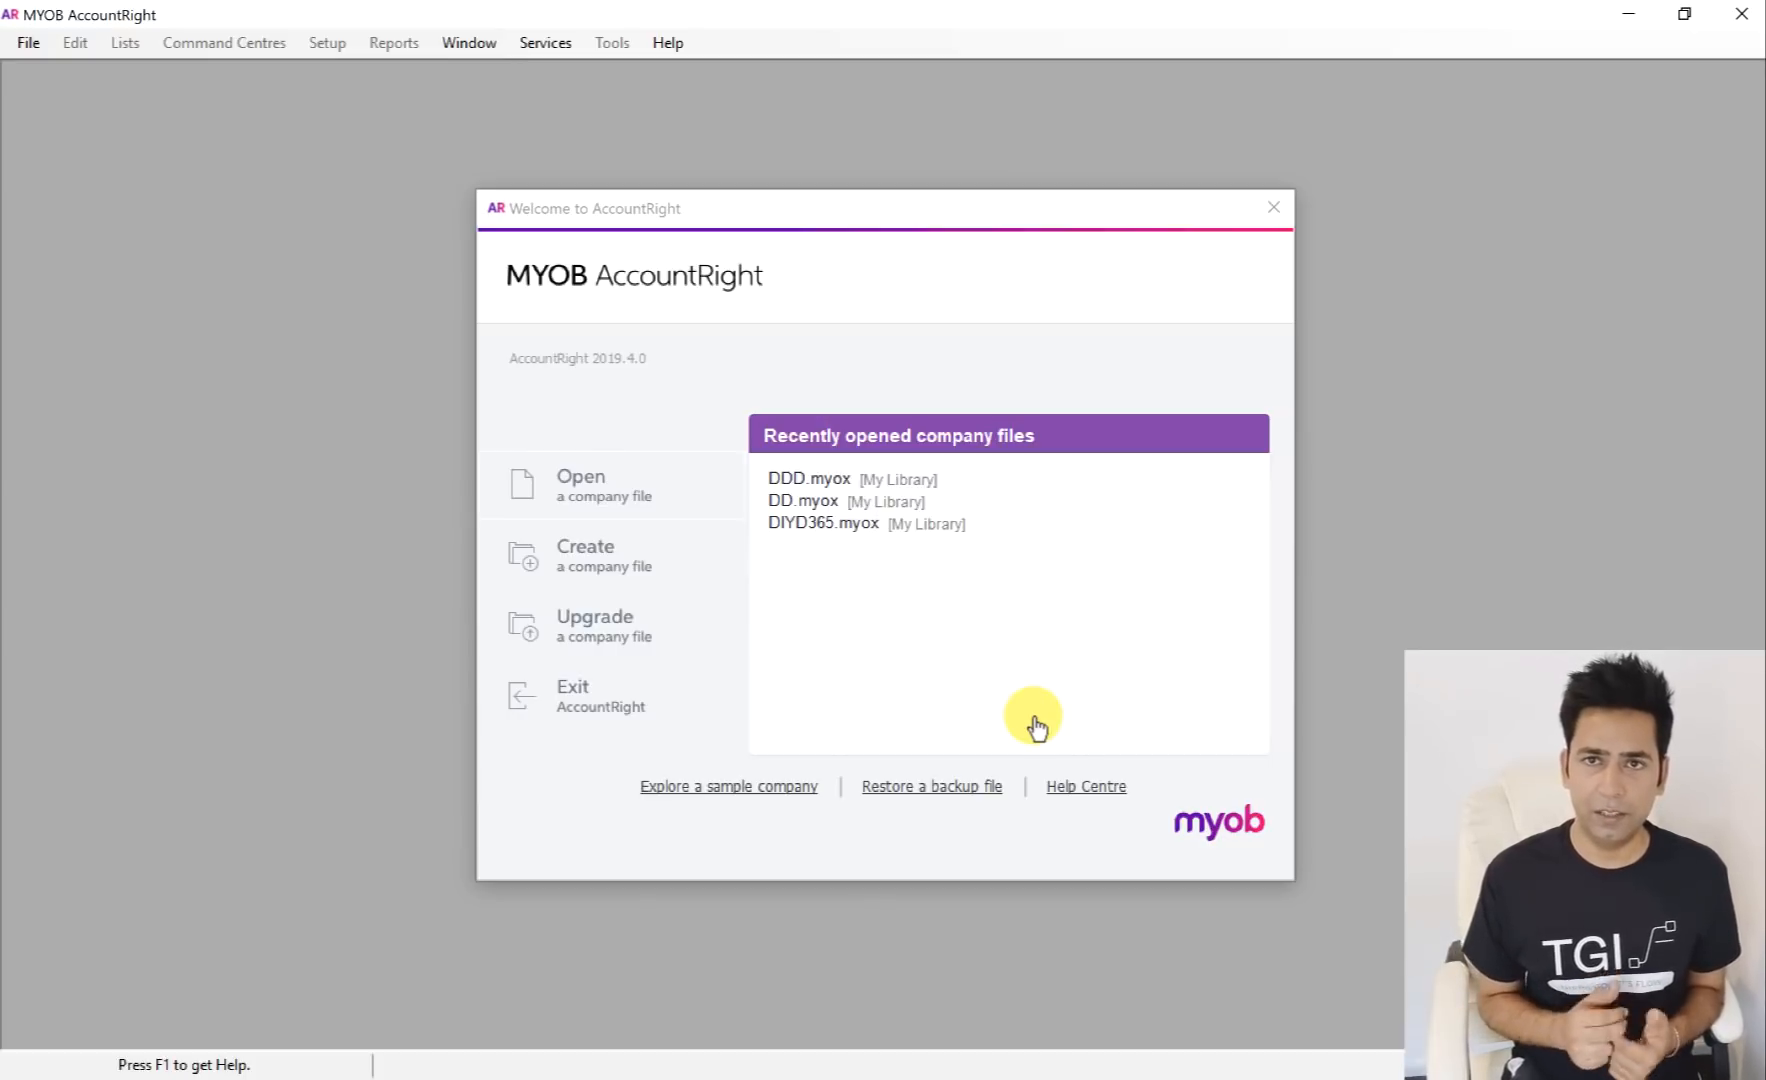
pyautogui.press('Escape')
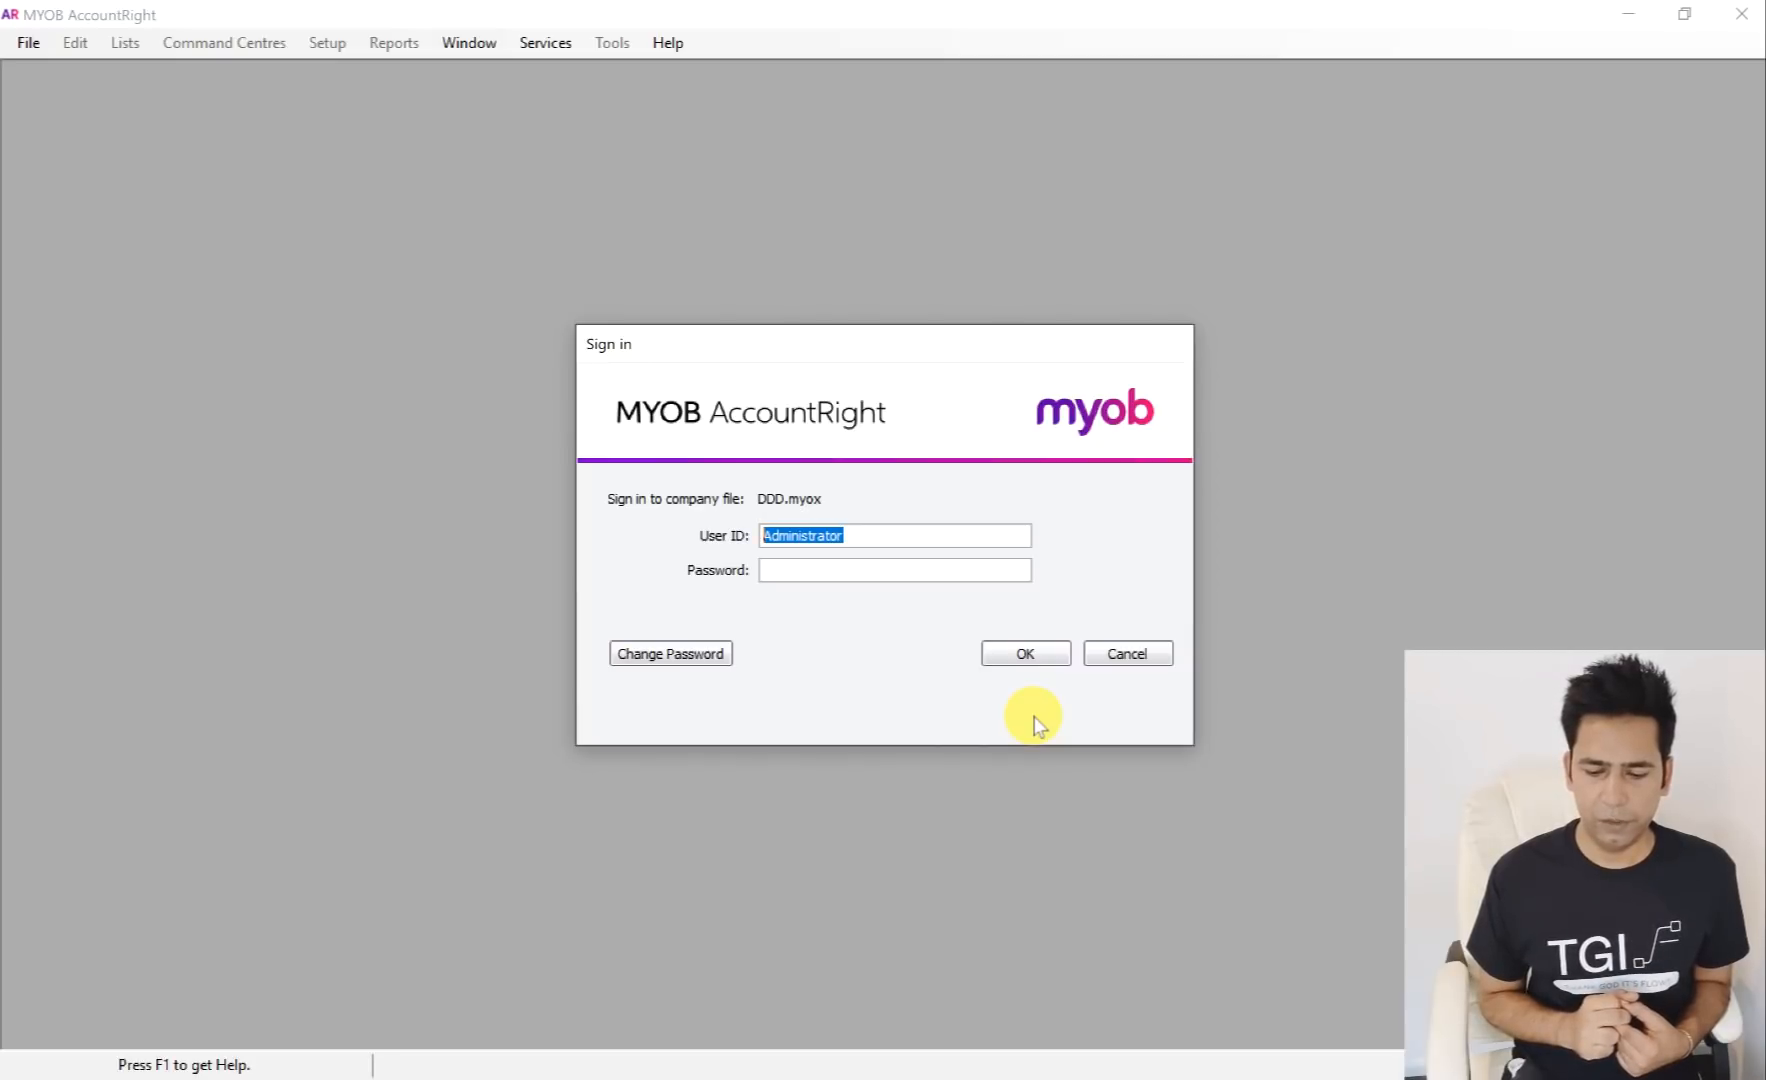
pyautogui.press('Return')
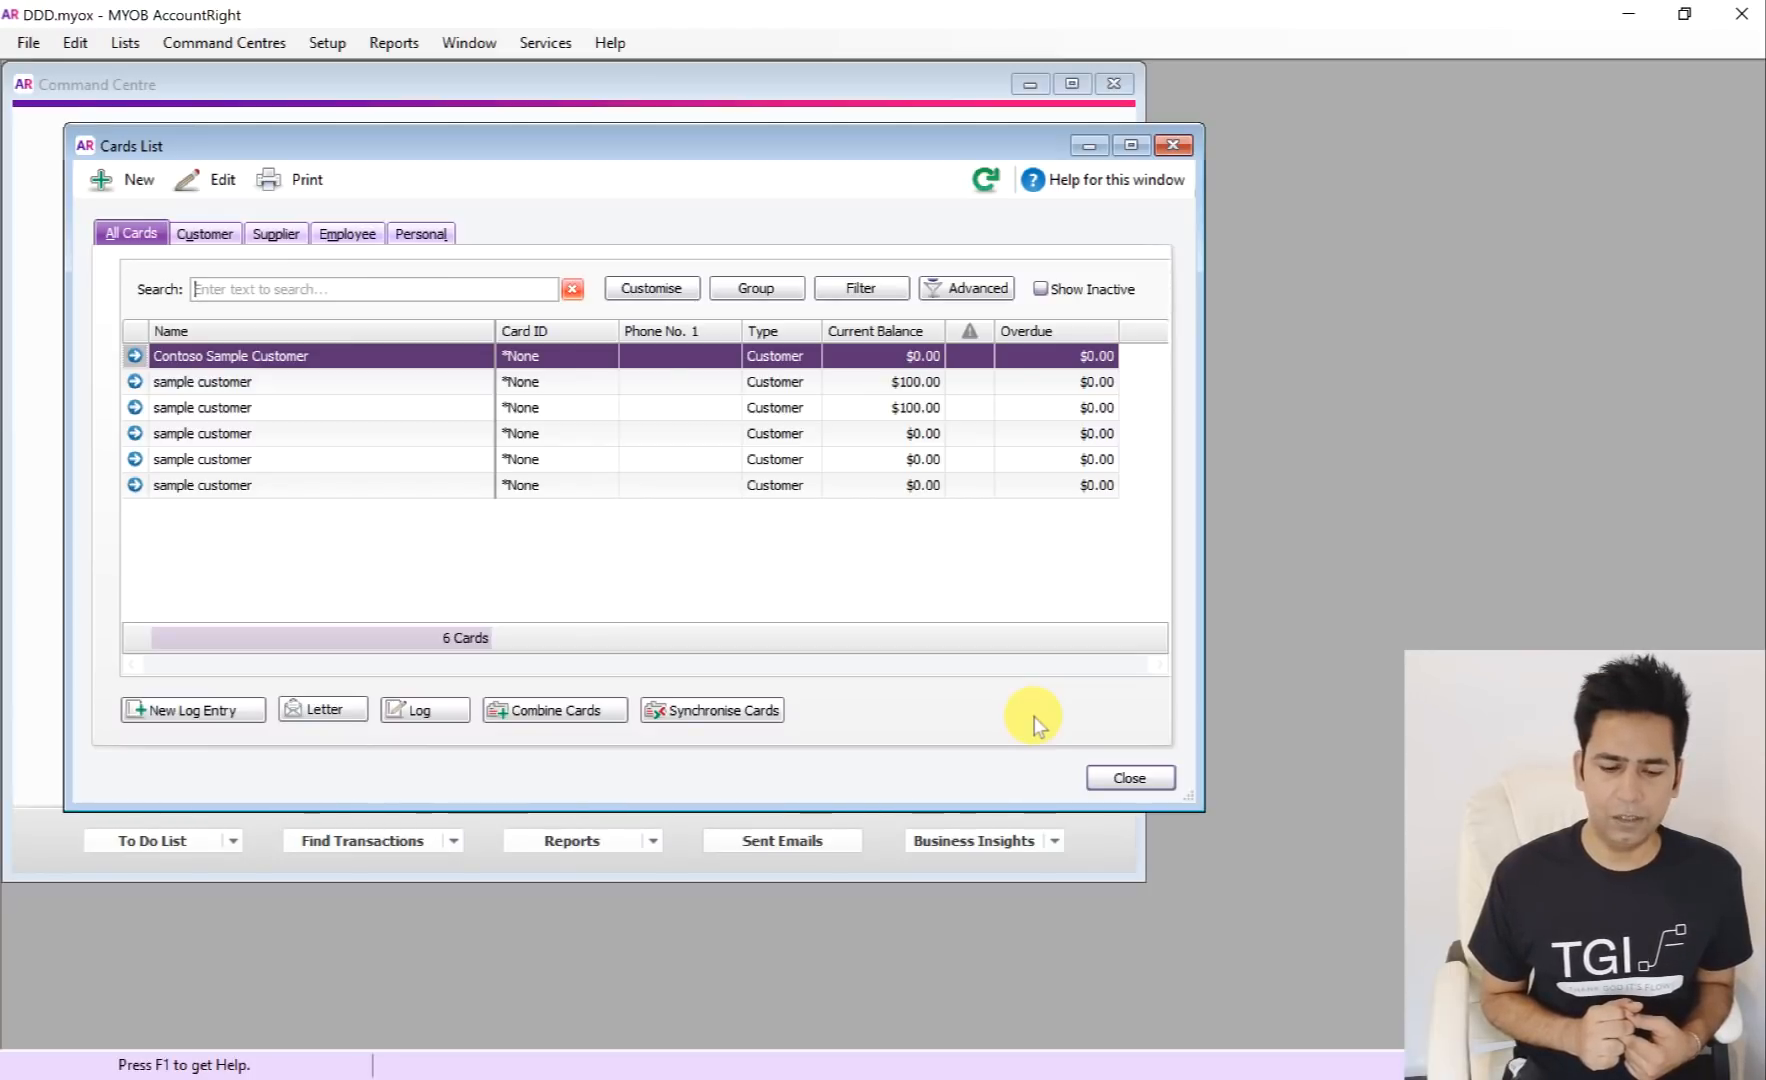
pyautogui.hotkey('ctrl', 'n')
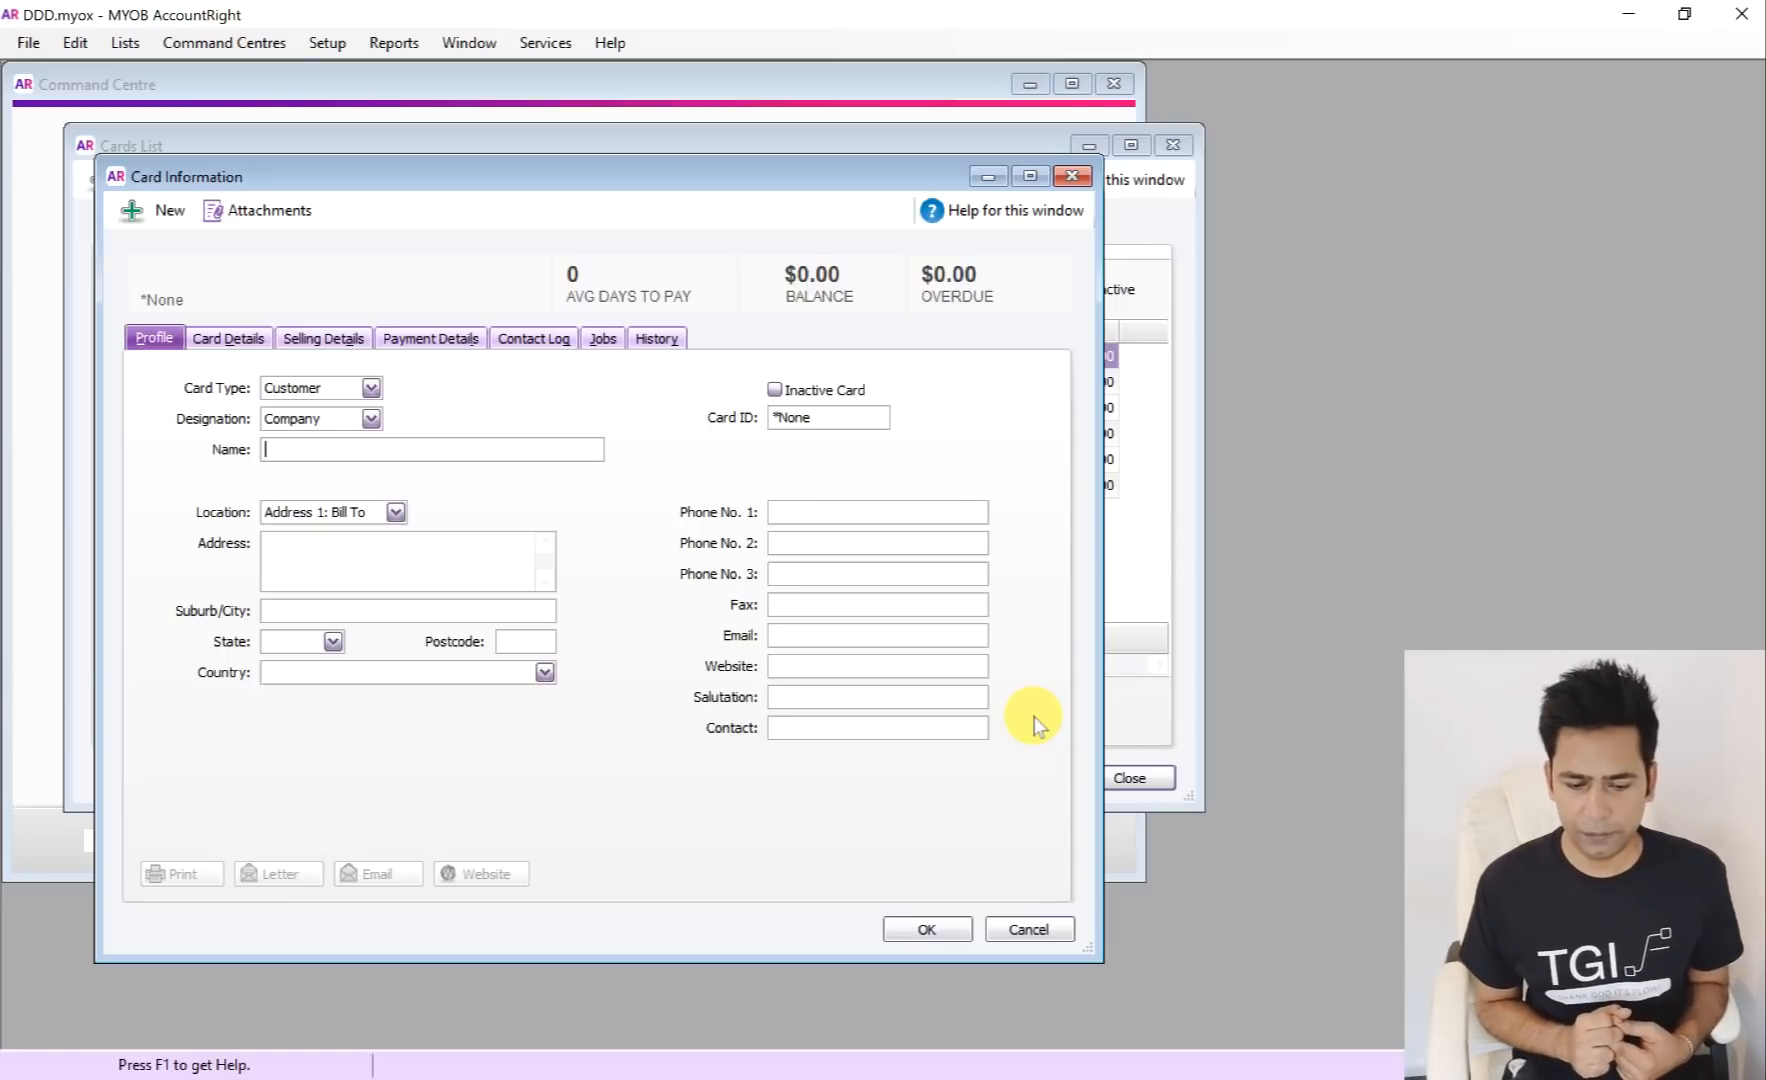
pyautogui.write('Contoso Sample Customer')
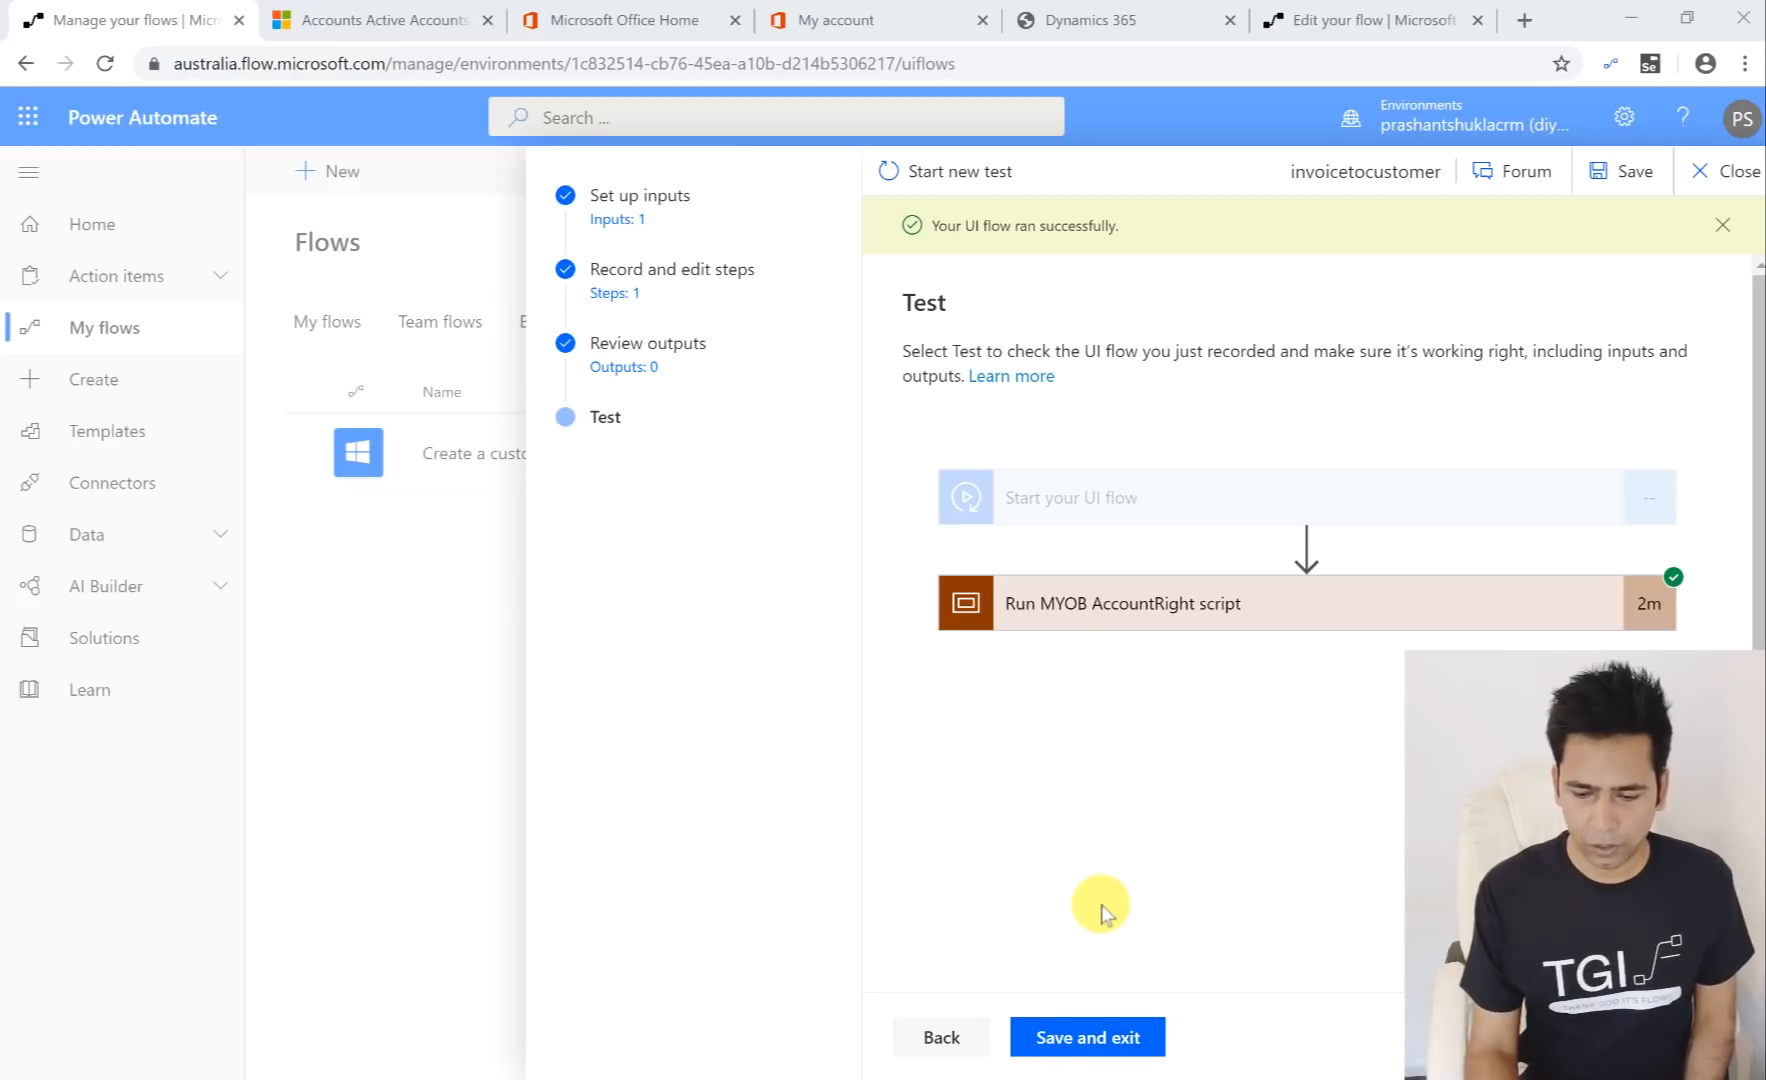
# Step: Save the invoicetocustomer UI flow and close its editor
pyautogui.click(1702, 182)
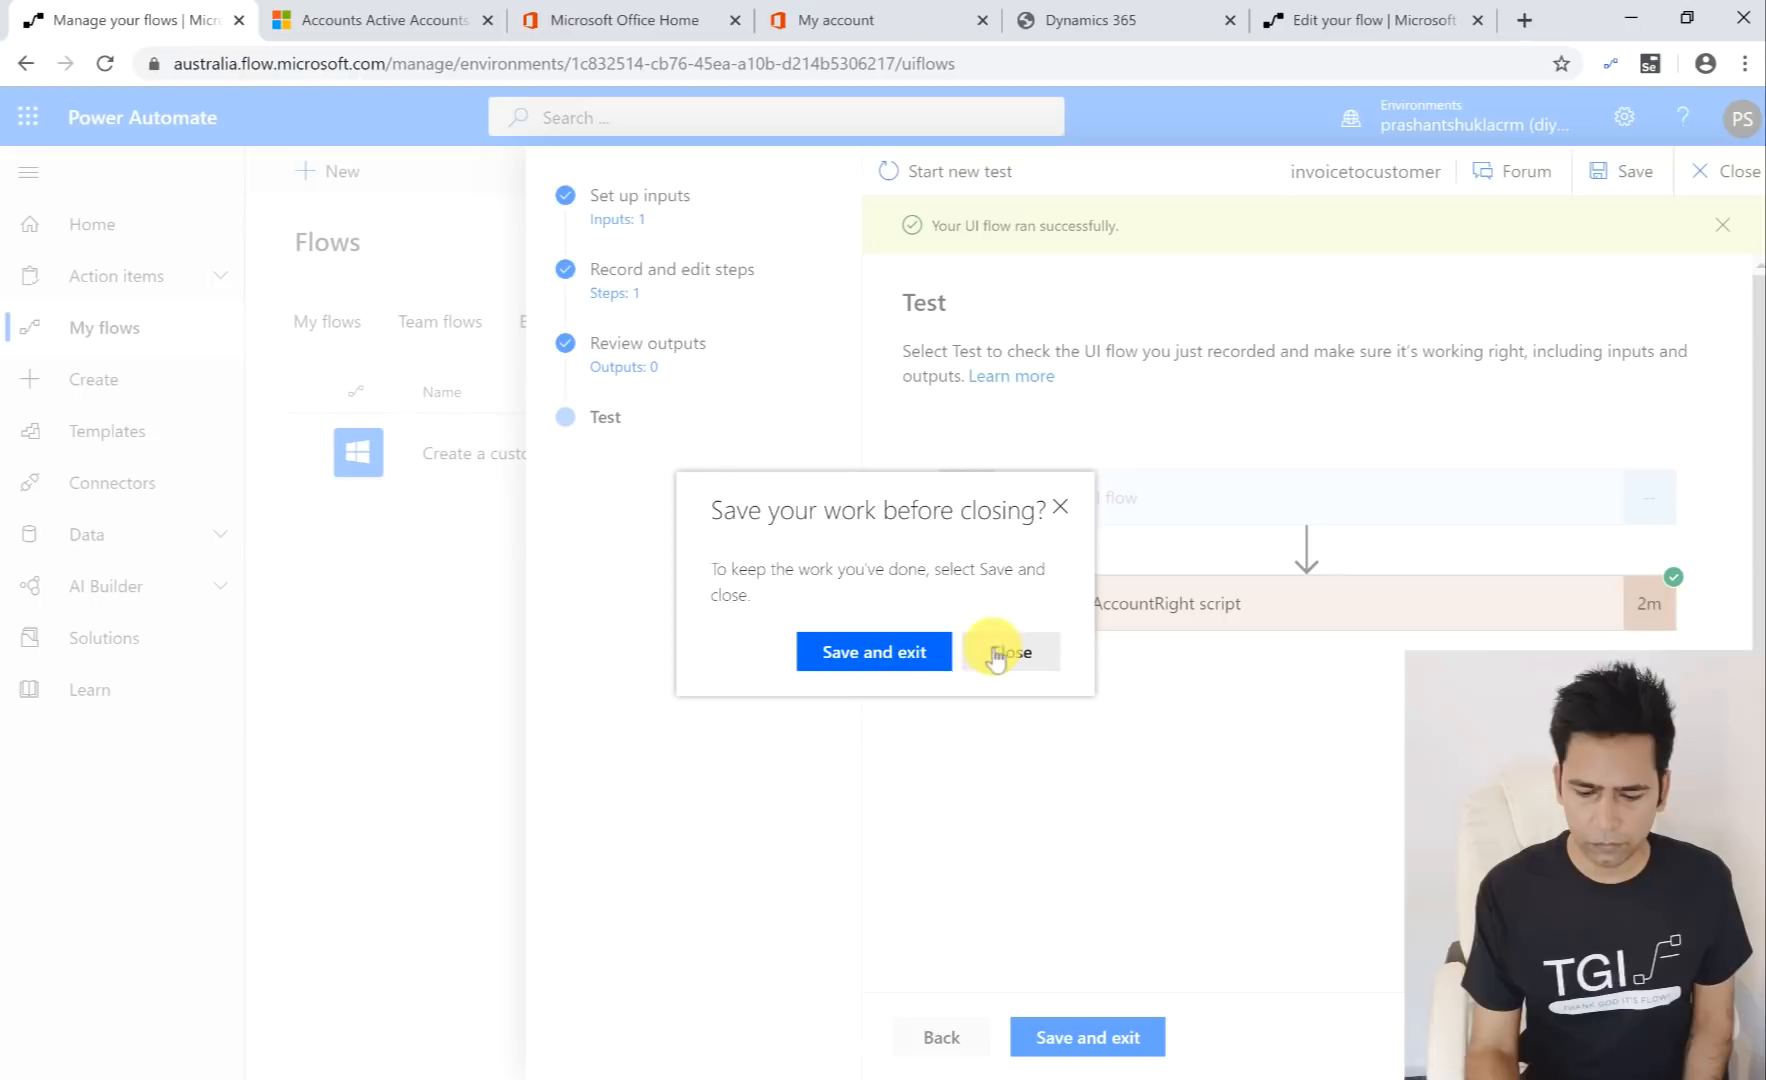
pyautogui.click(922, 662)
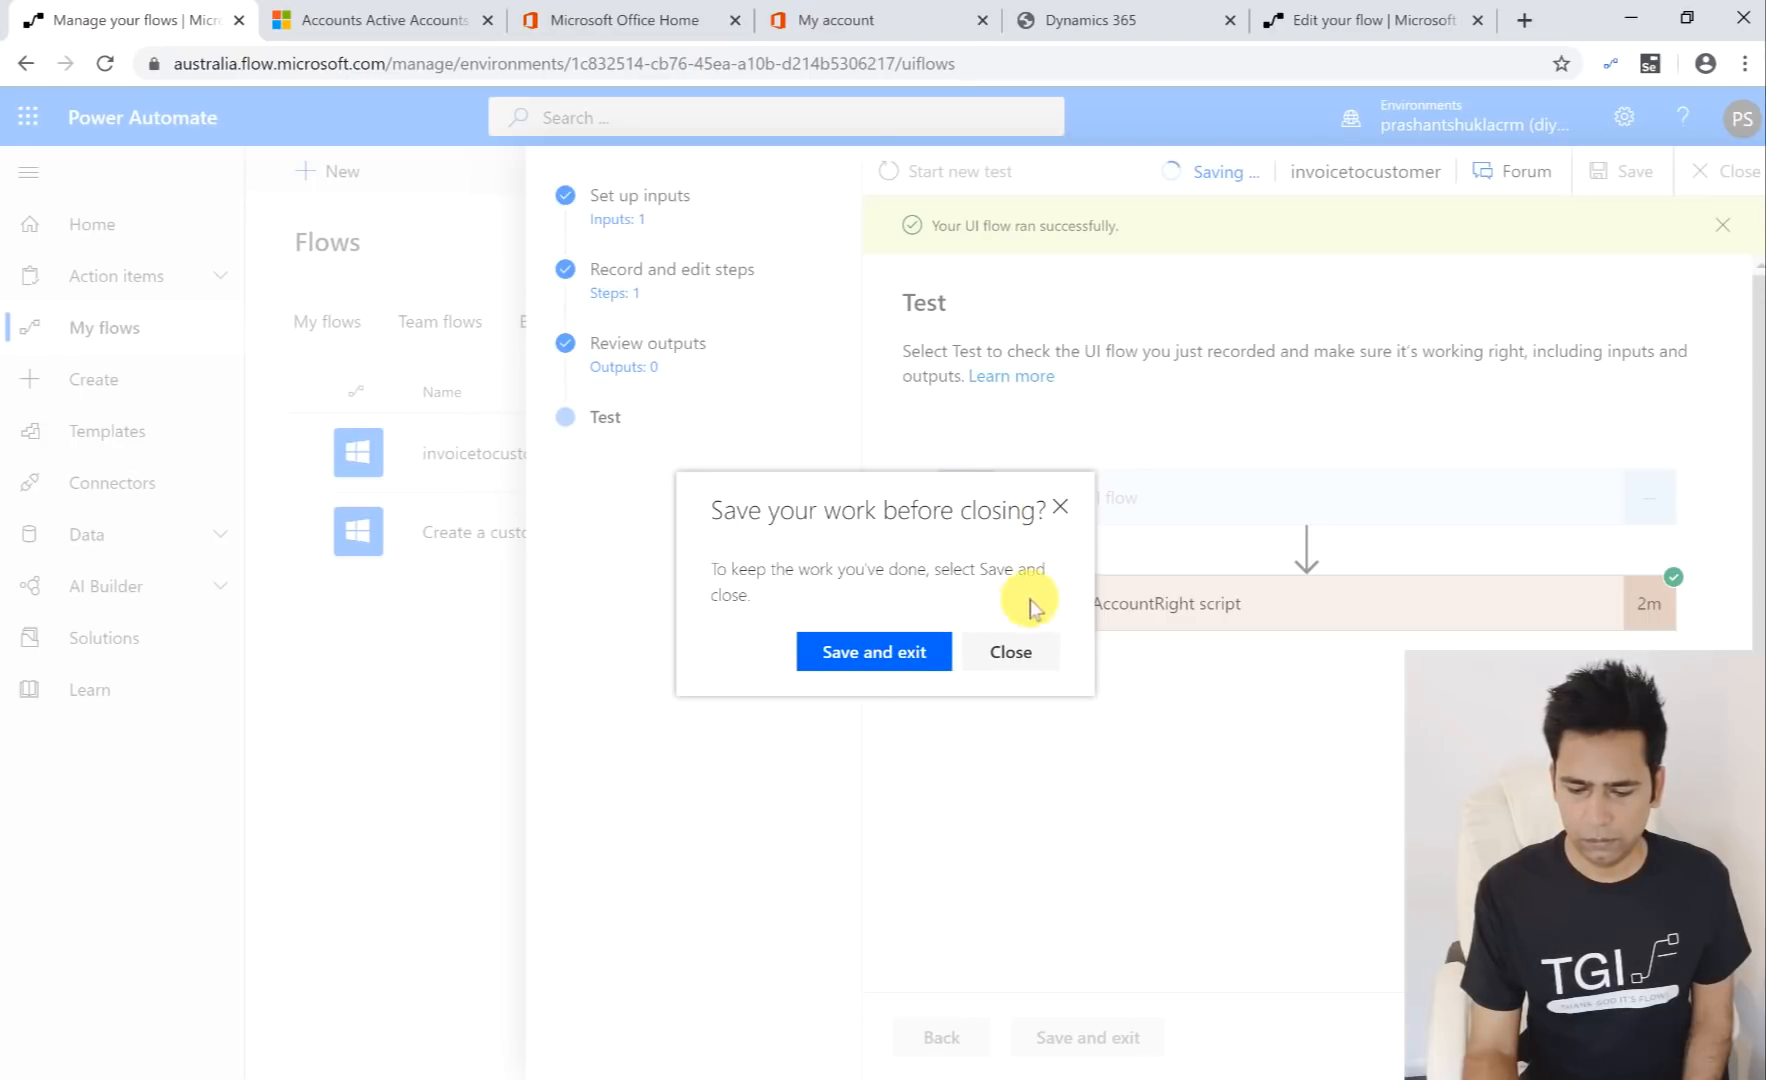
pyautogui.click(1013, 660)
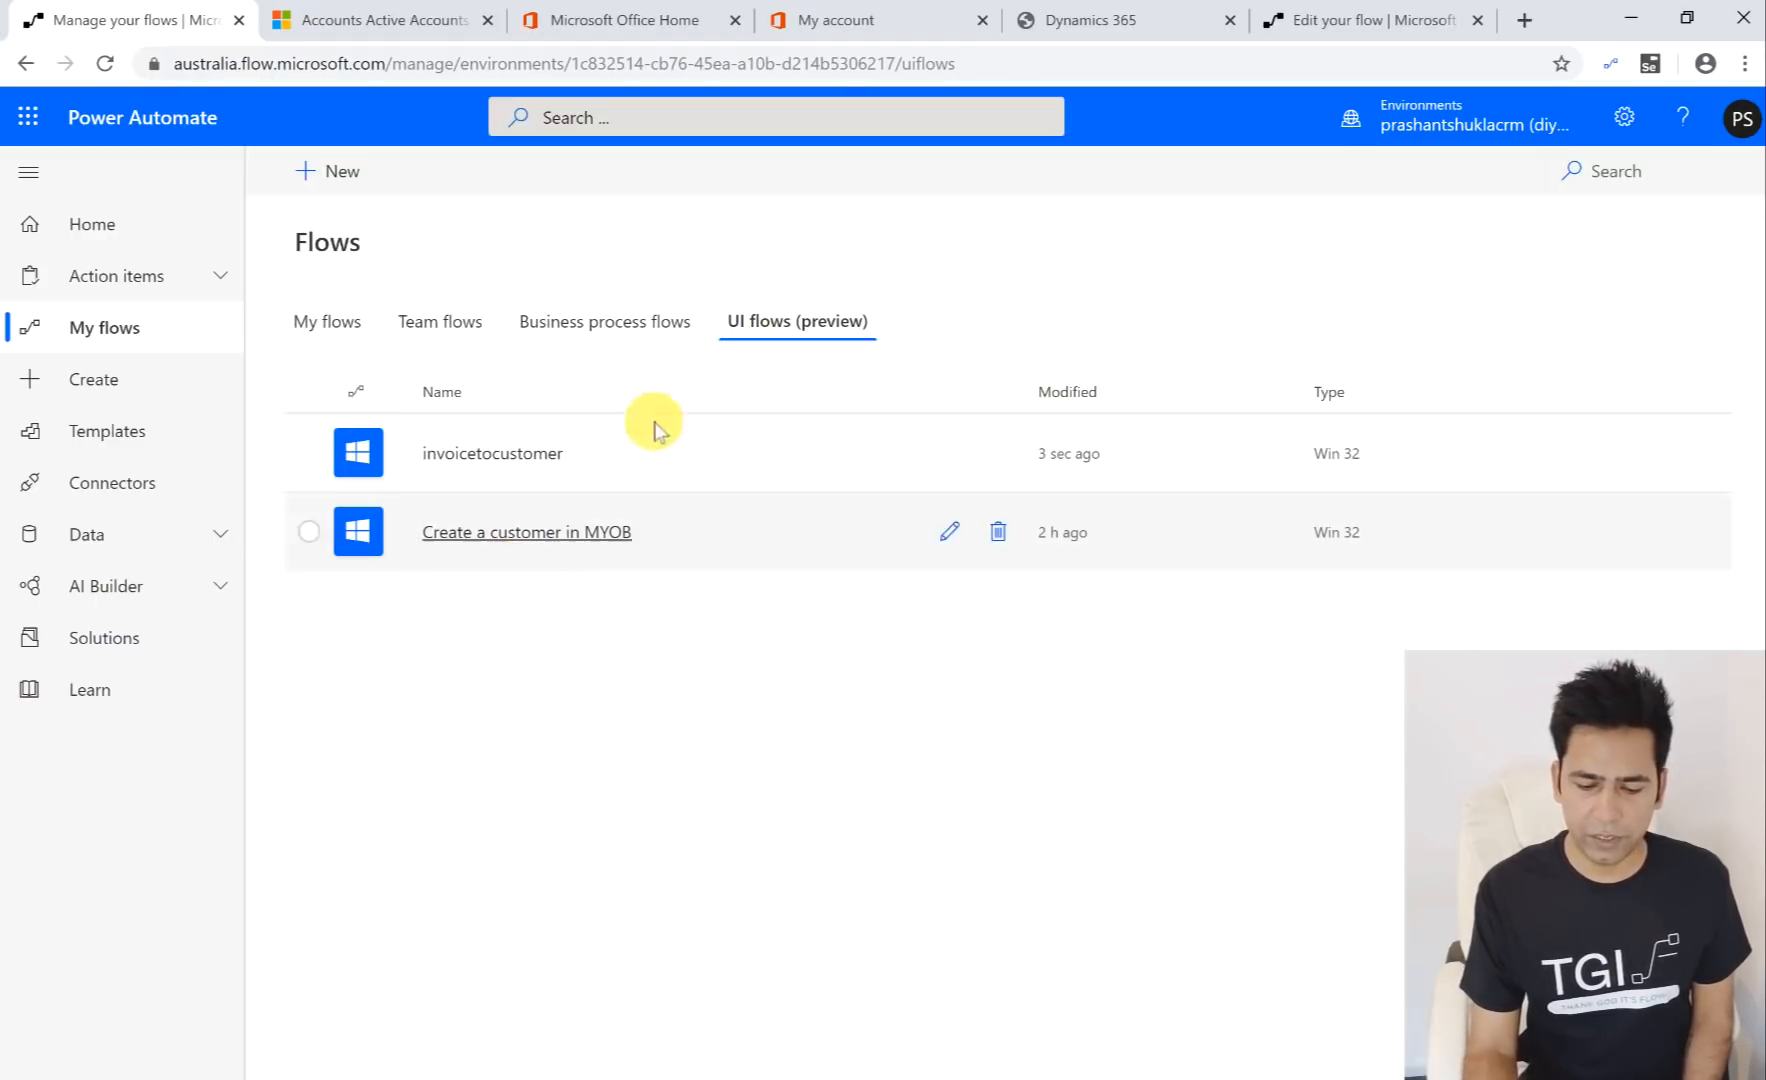
# Step: Open the details of the automated flow "Create customer in MYOB on Invoice creation" from the personal flows list
pyautogui.click(340, 322)
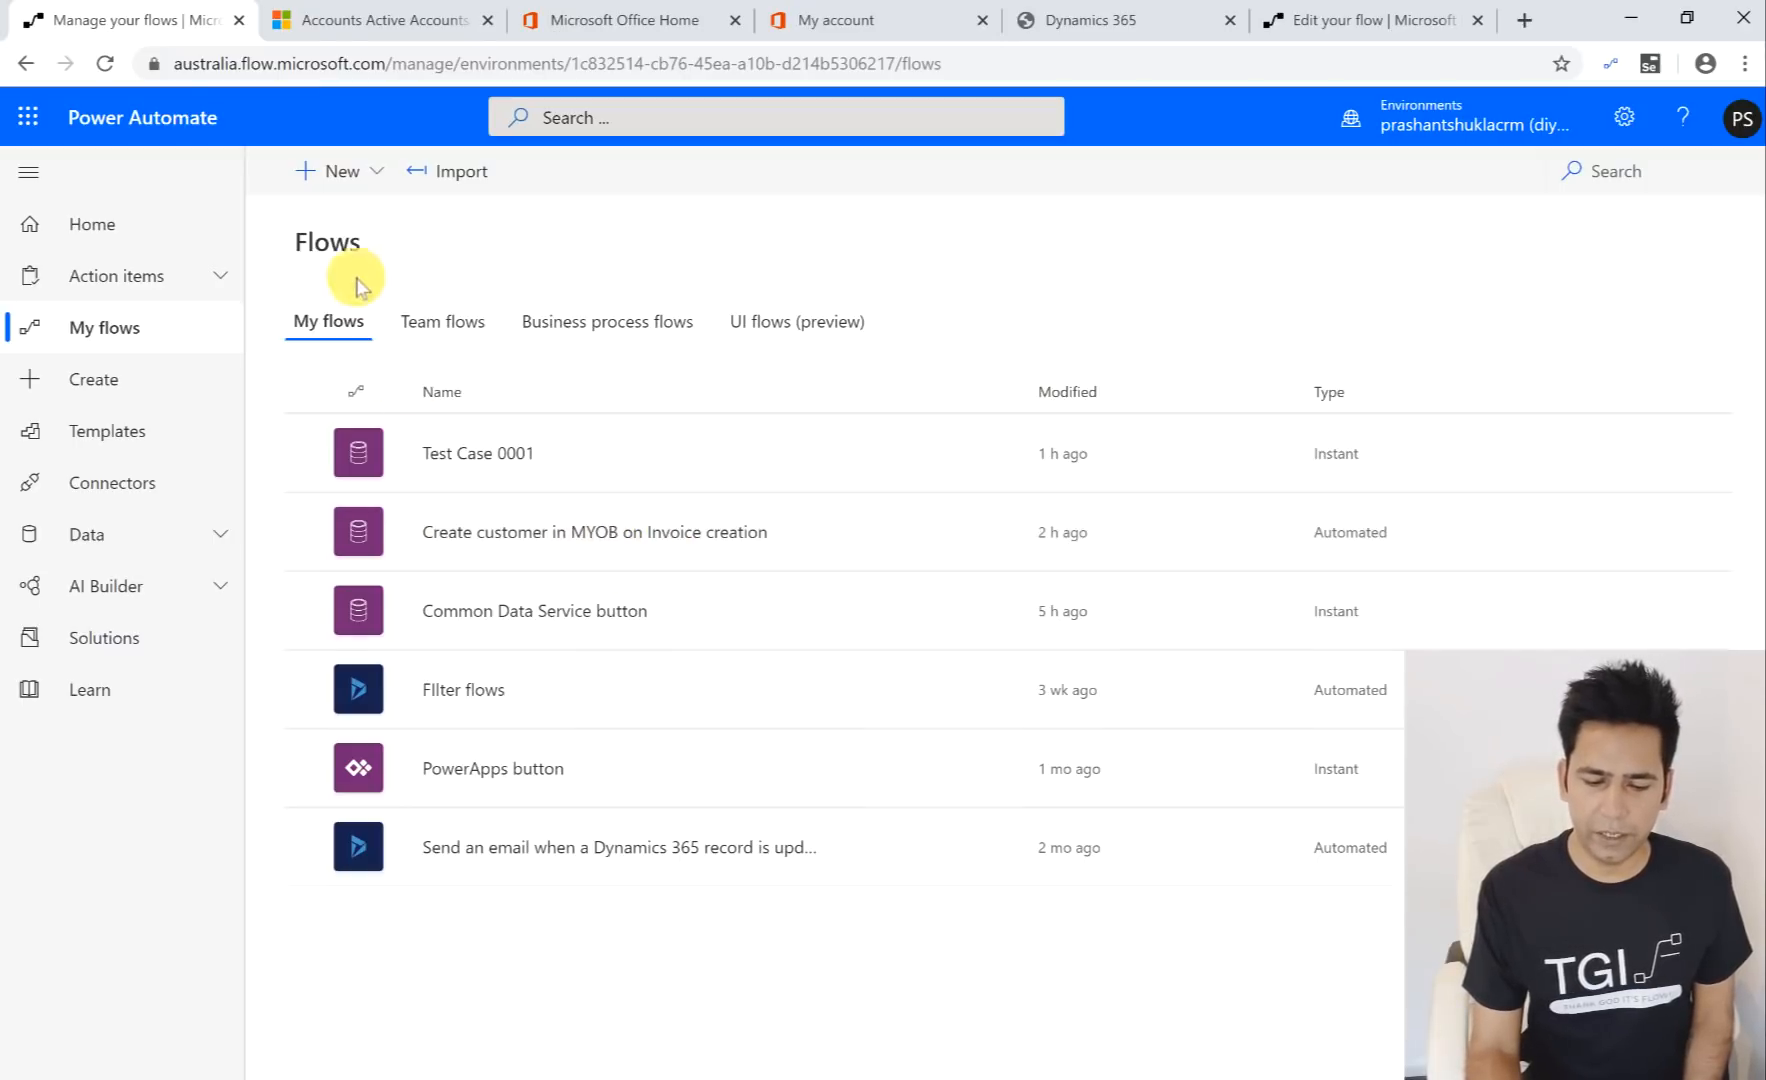
pyautogui.click(340, 171)
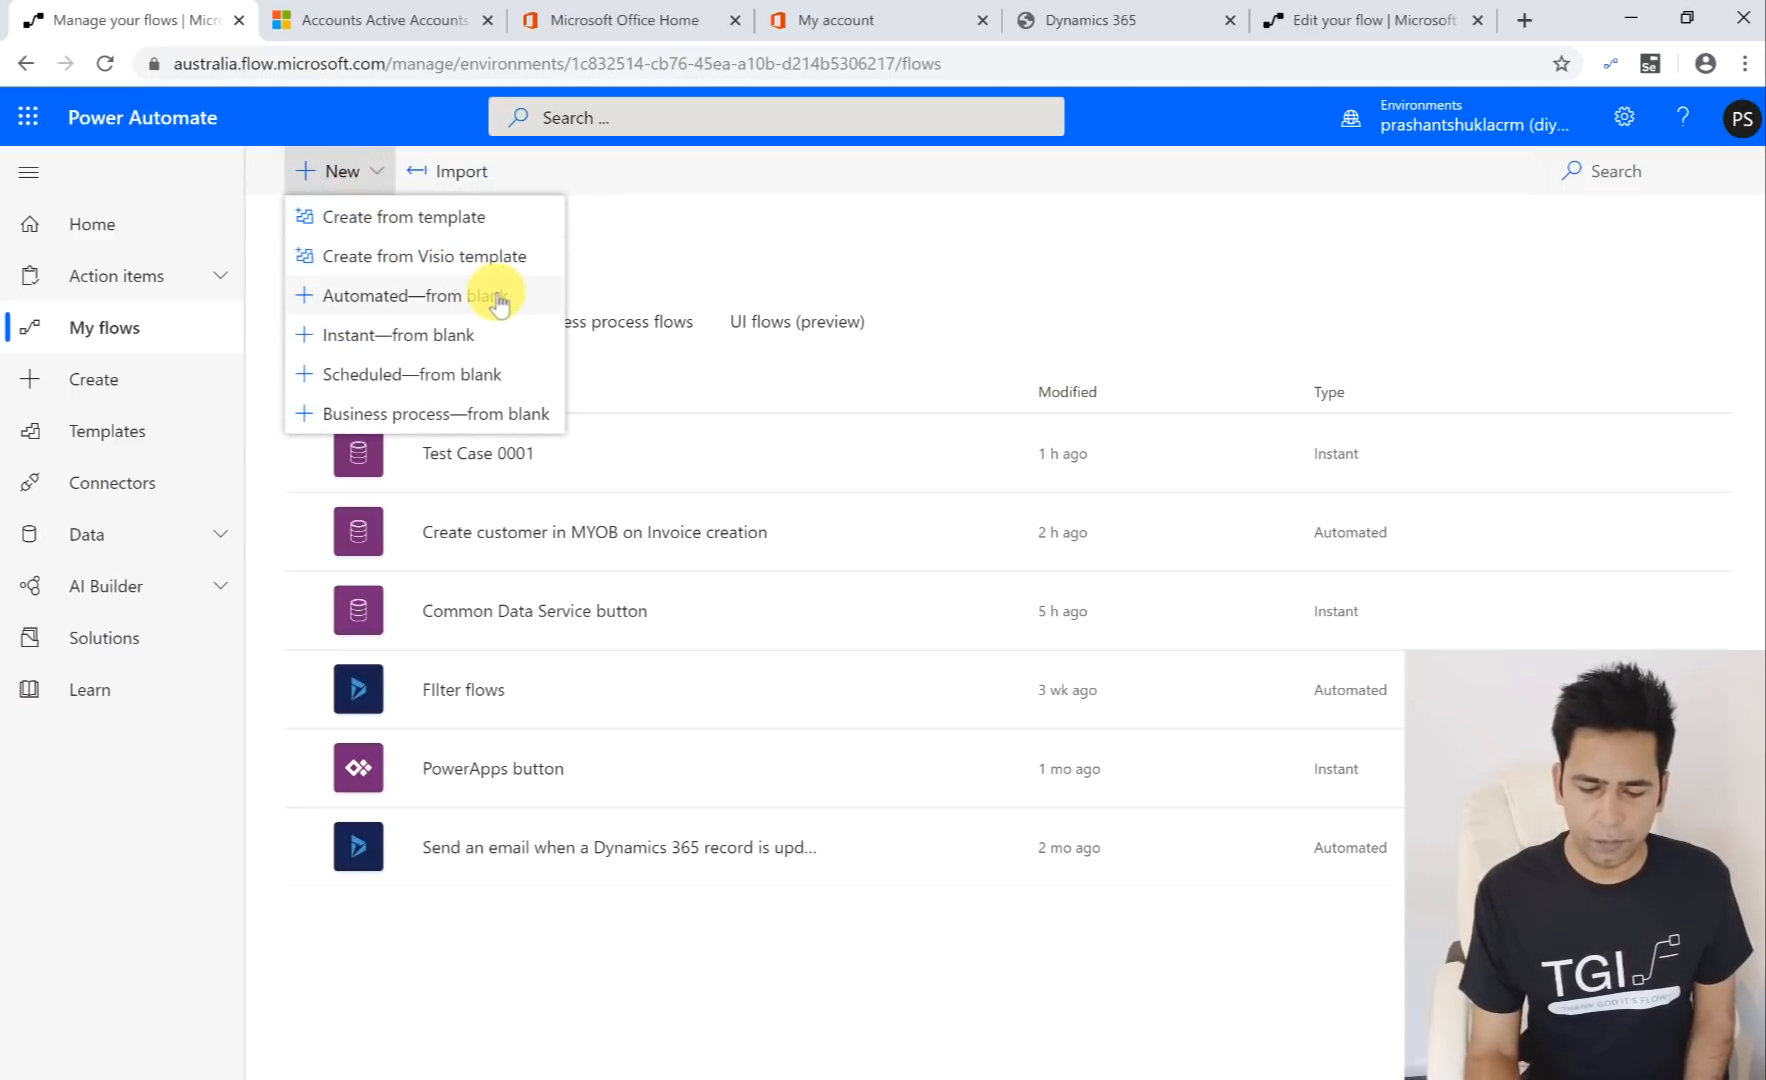
pyautogui.click(824, 220)
pyautogui.click(680, 530)
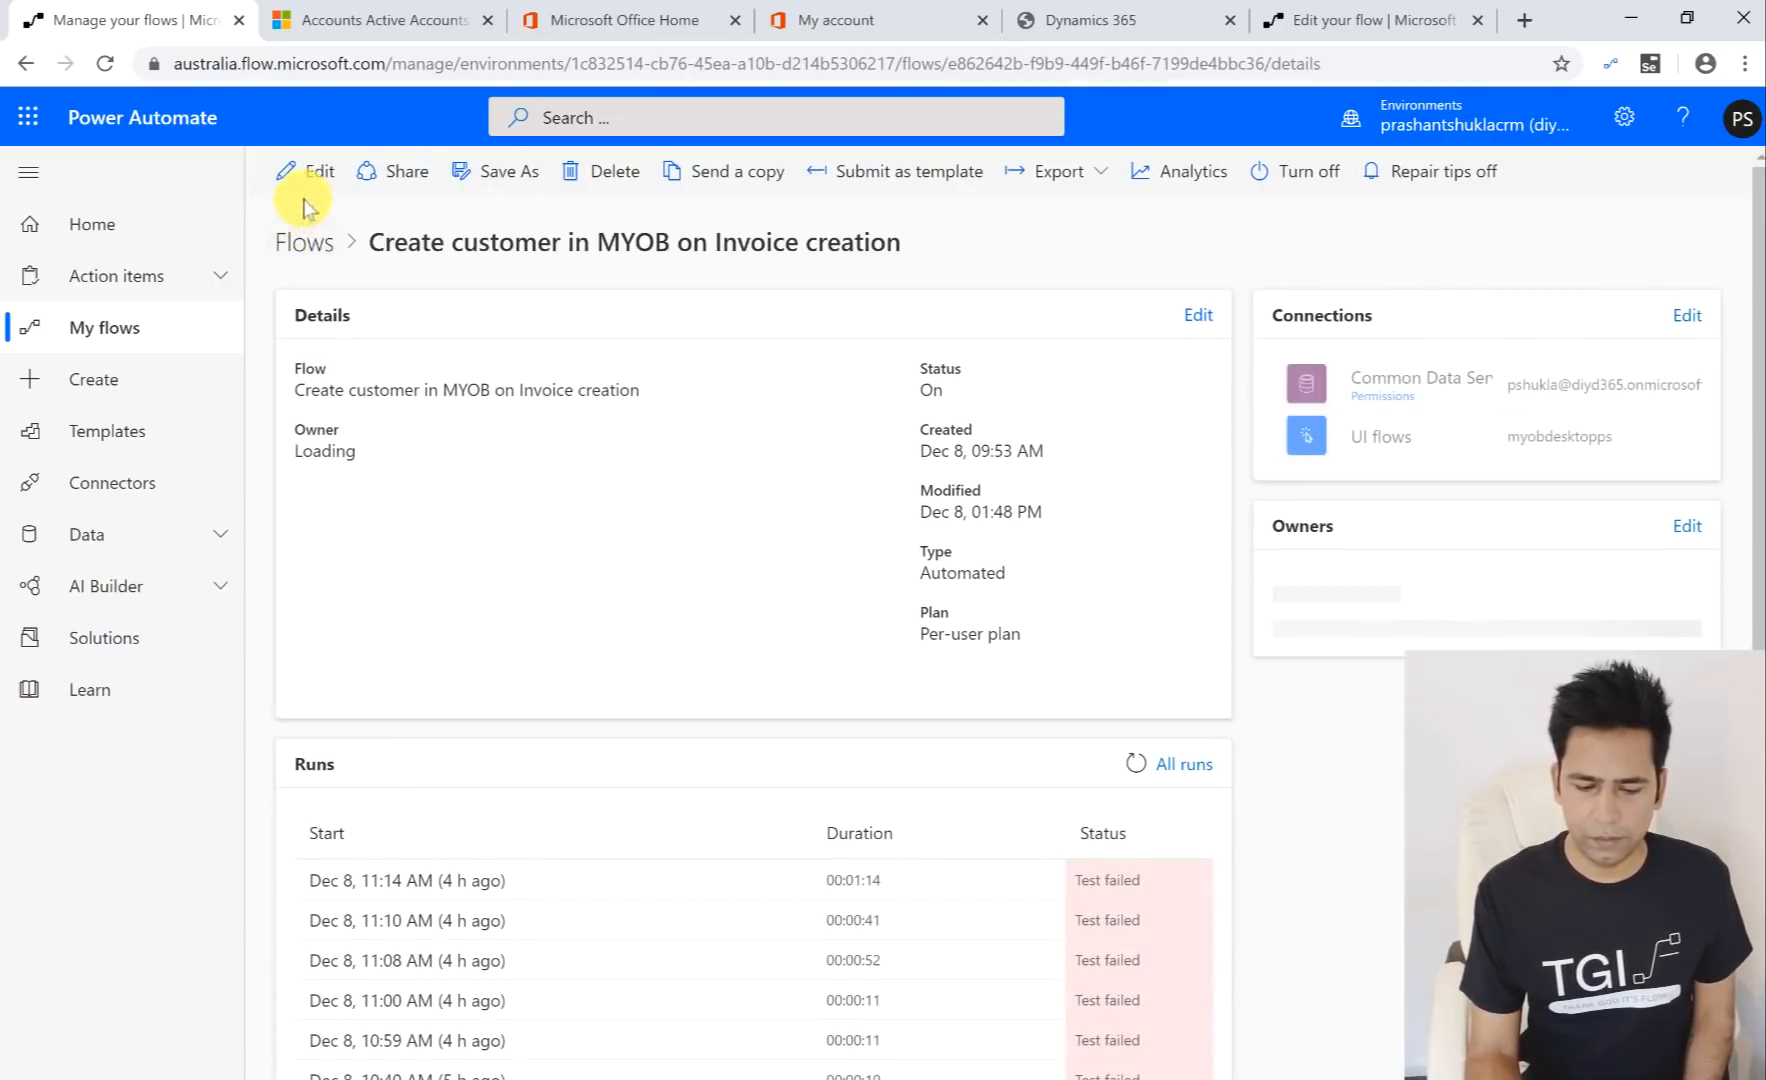
# Step: Open the flow for editing and examine the settings of its trigger, Get record and Compose steps
pyautogui.click(302, 178)
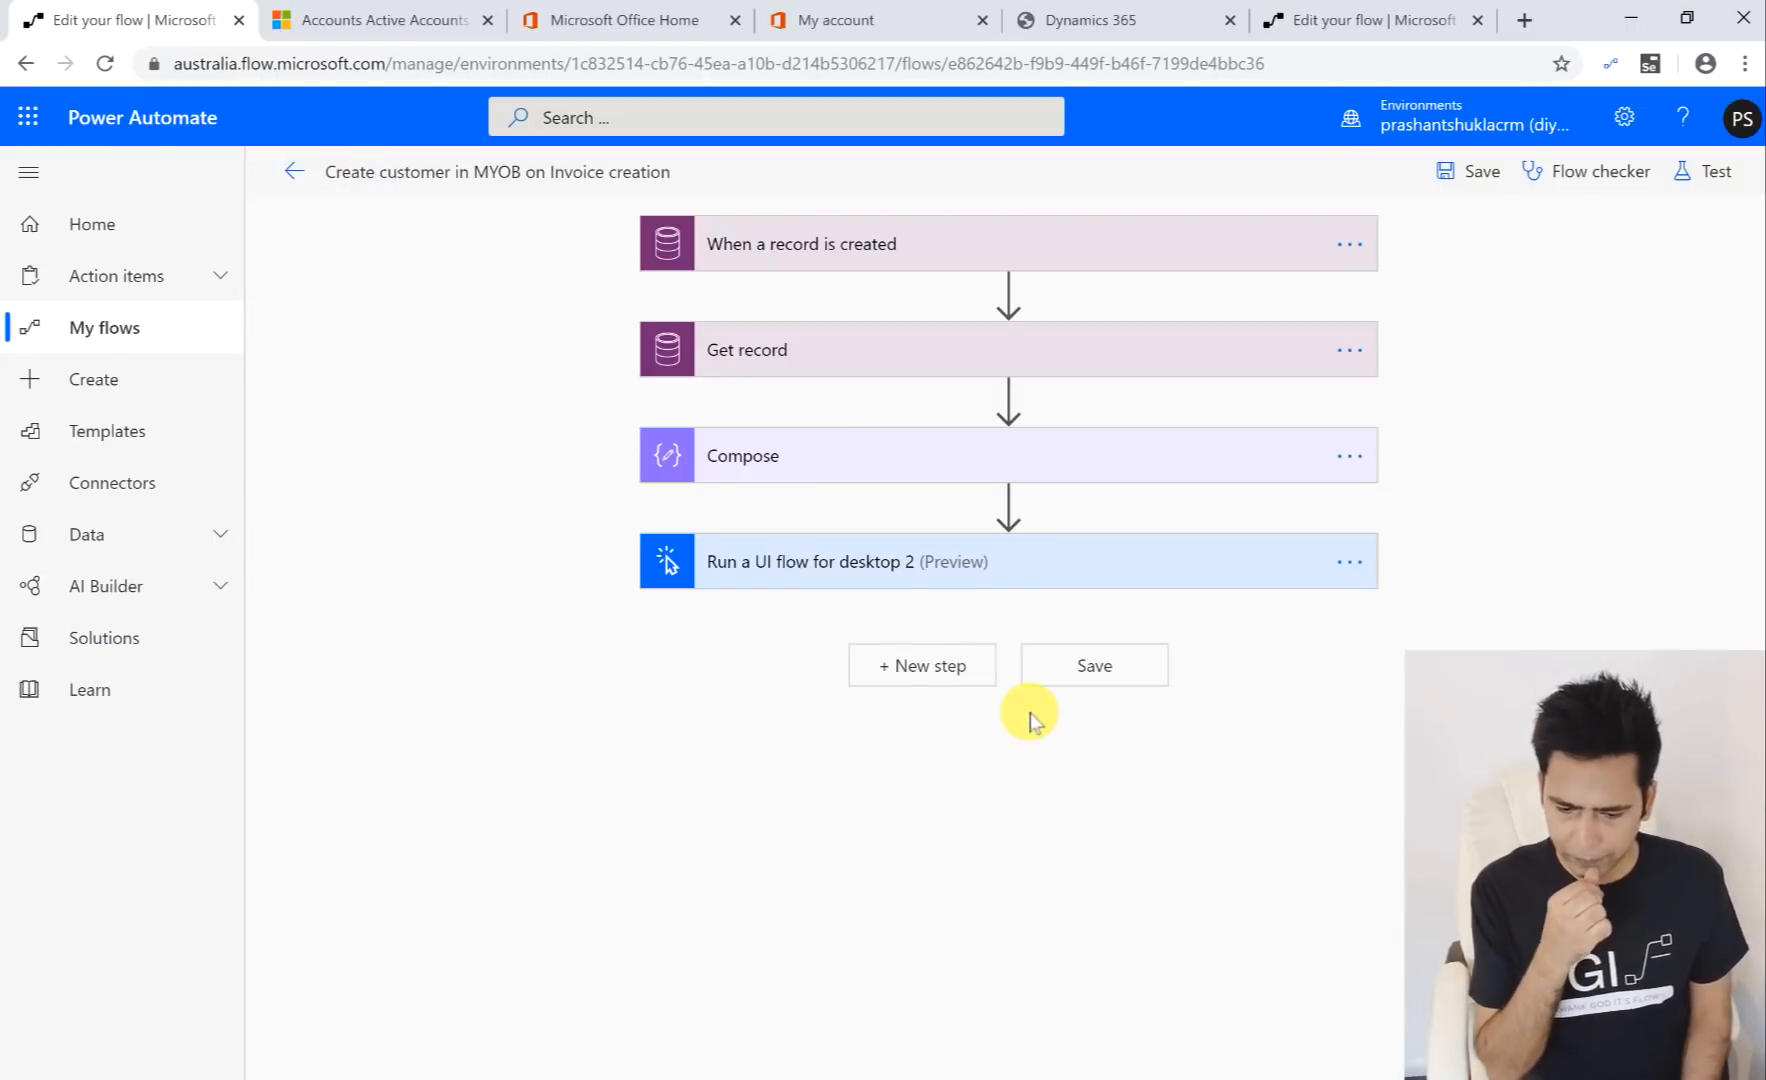
pyautogui.click(898, 268)
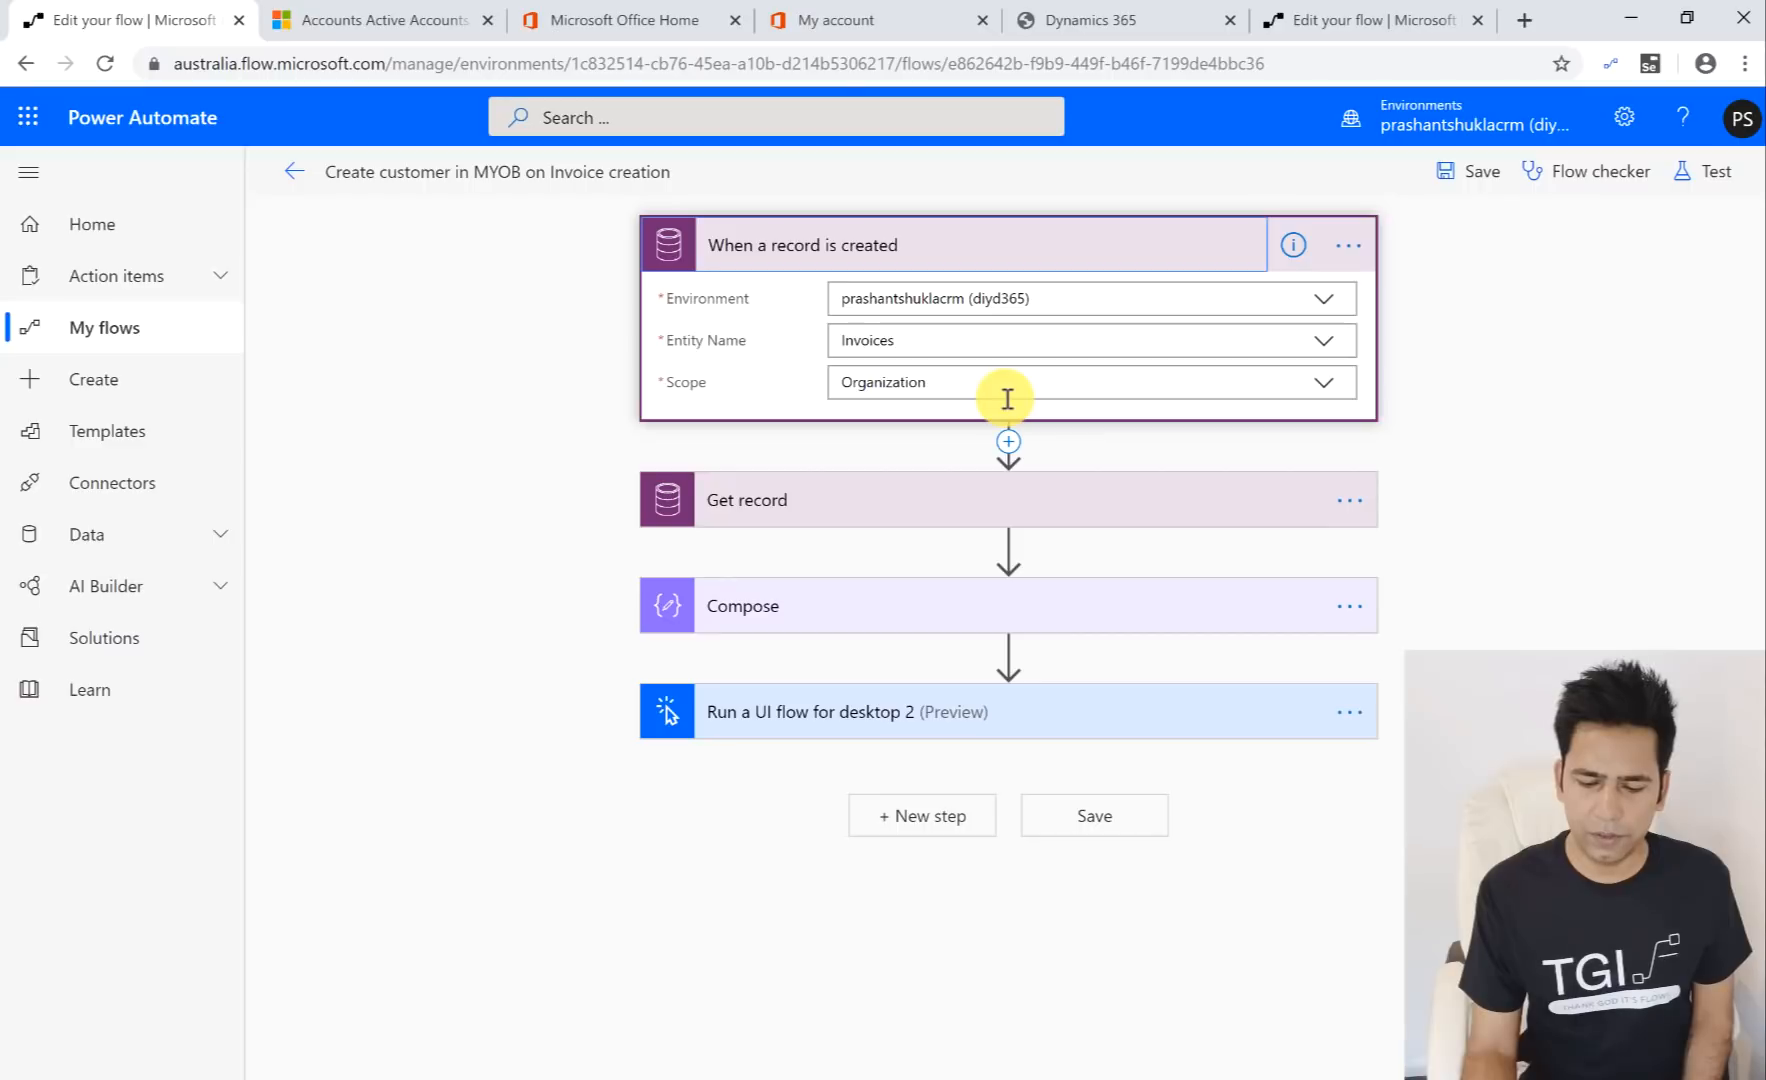
pyautogui.click(988, 500)
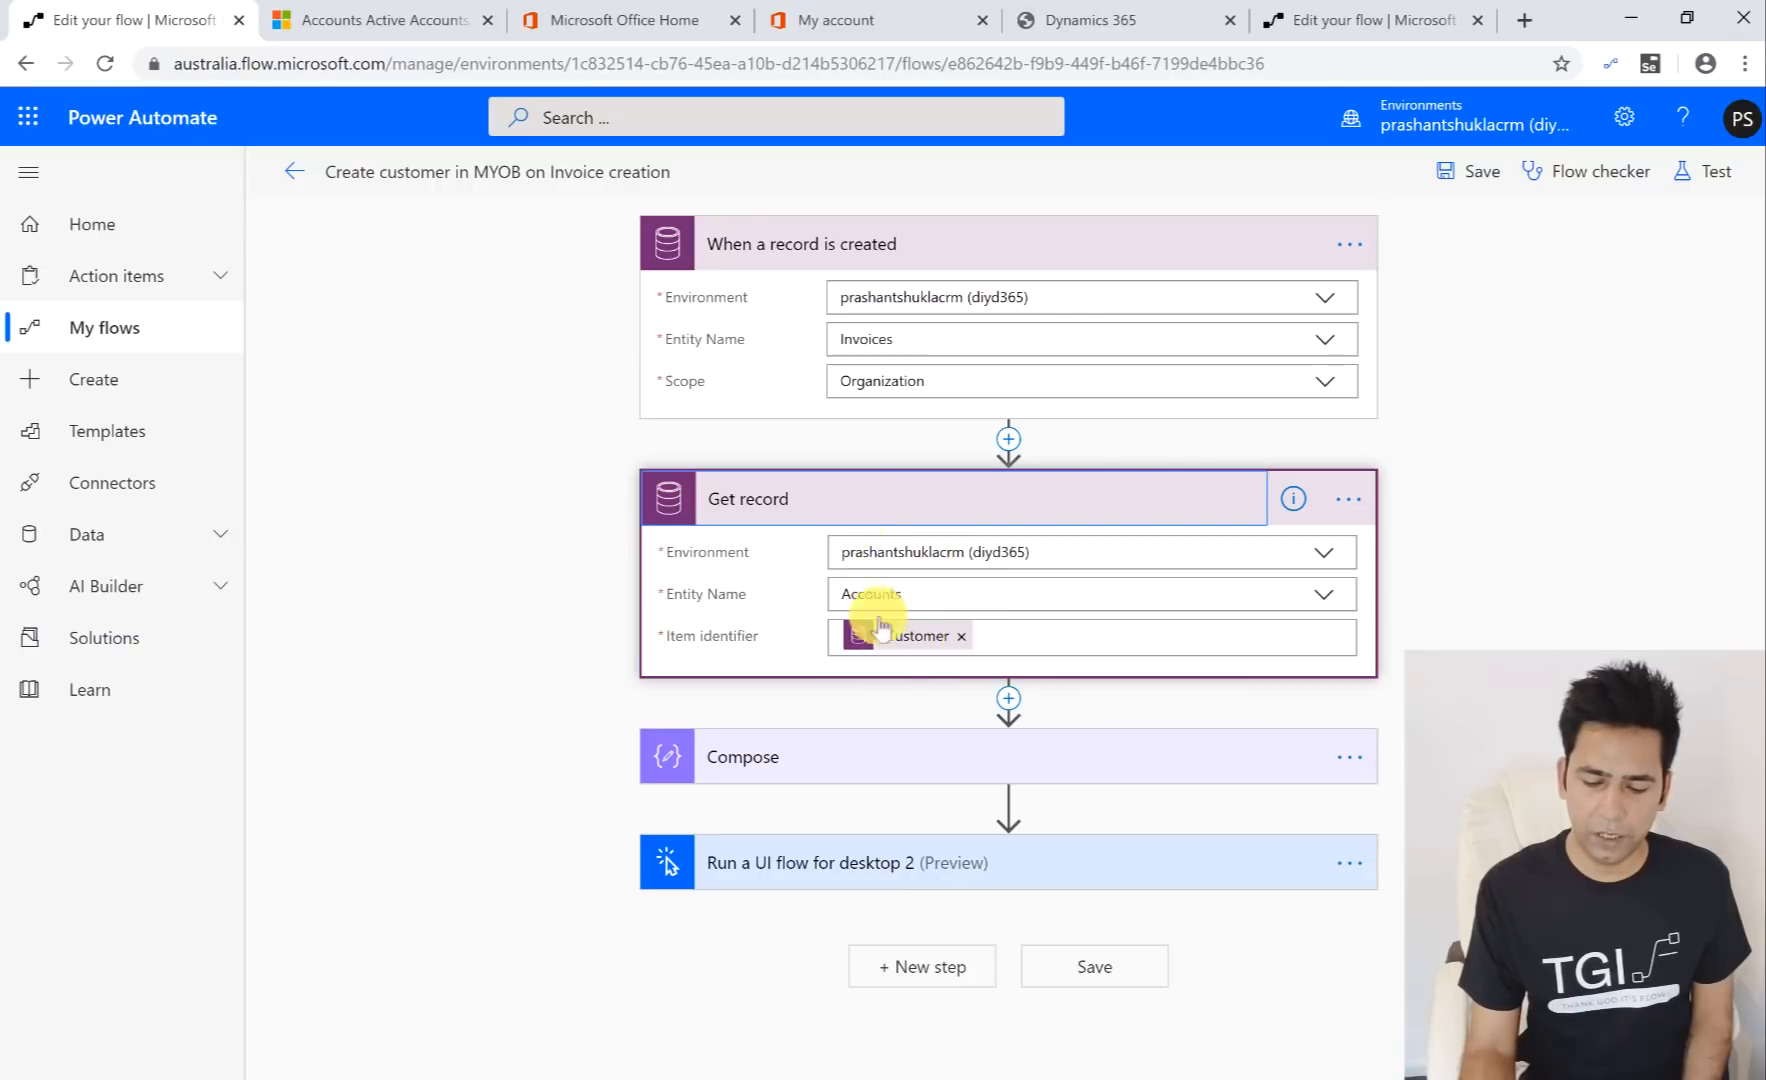
pyautogui.moveTo(927, 650)
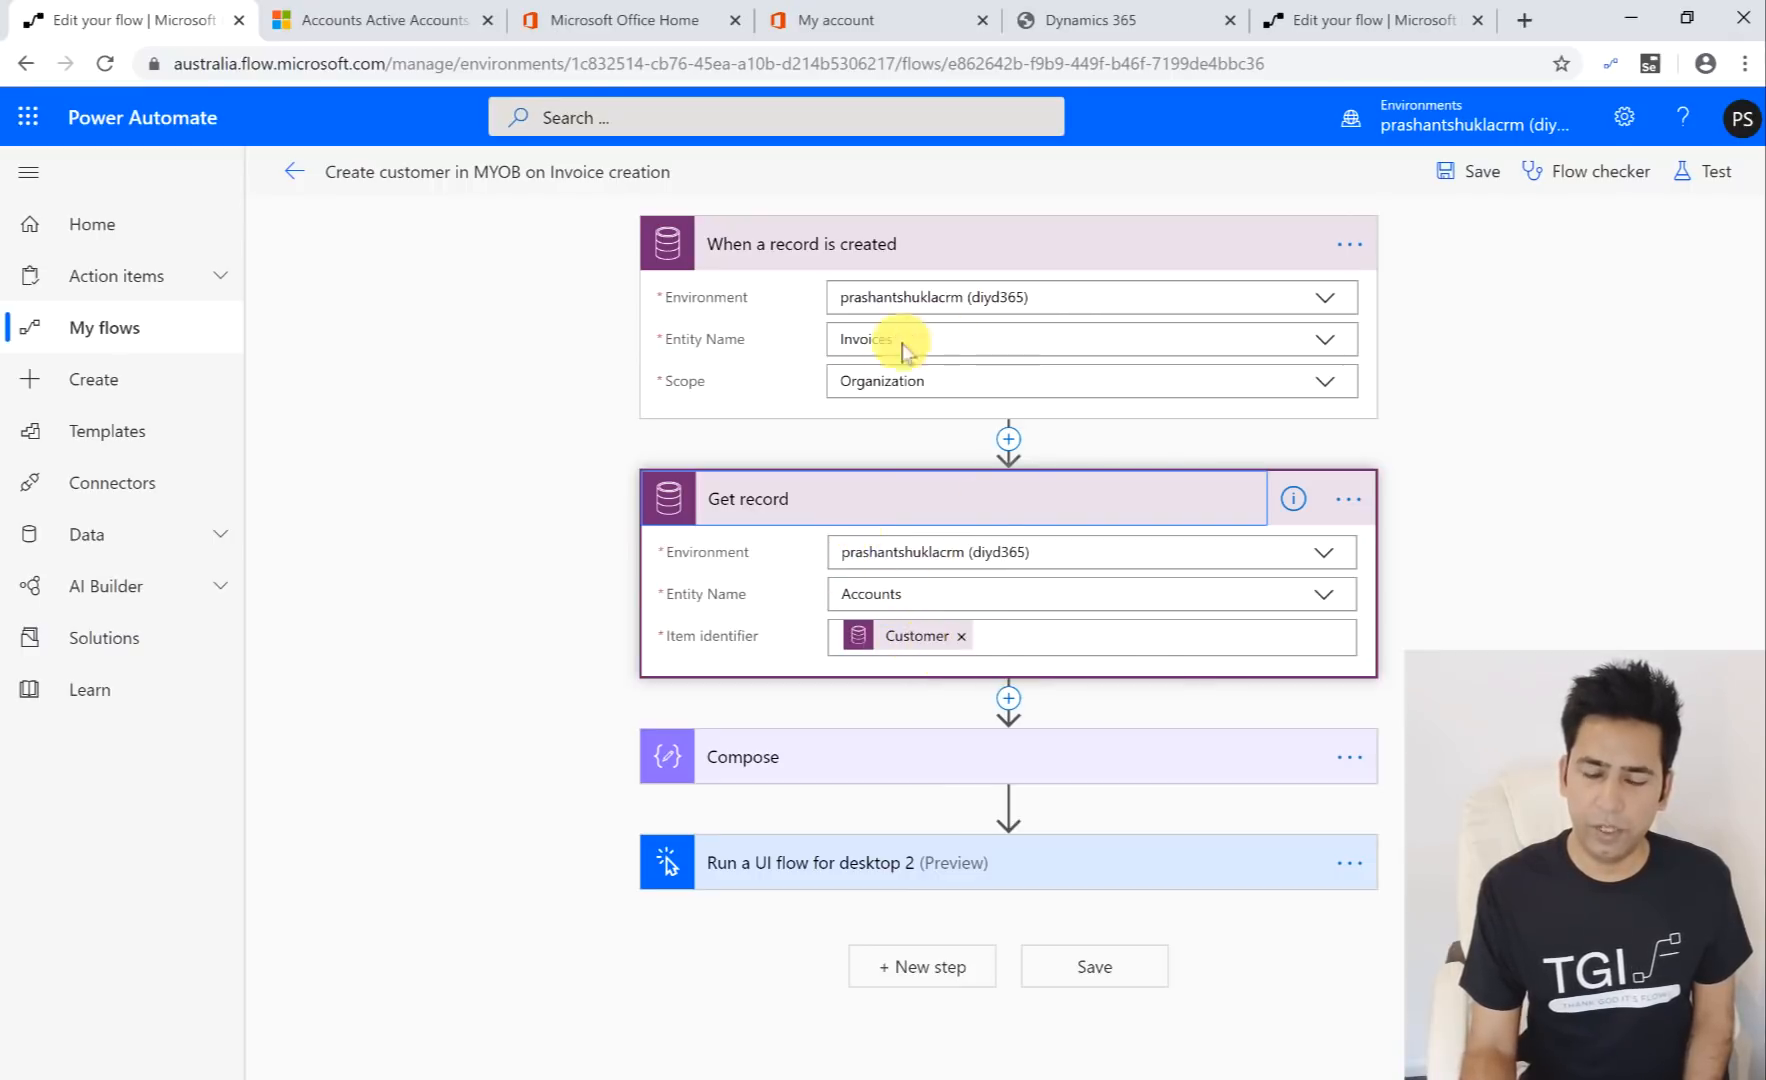
pyautogui.click(891, 762)
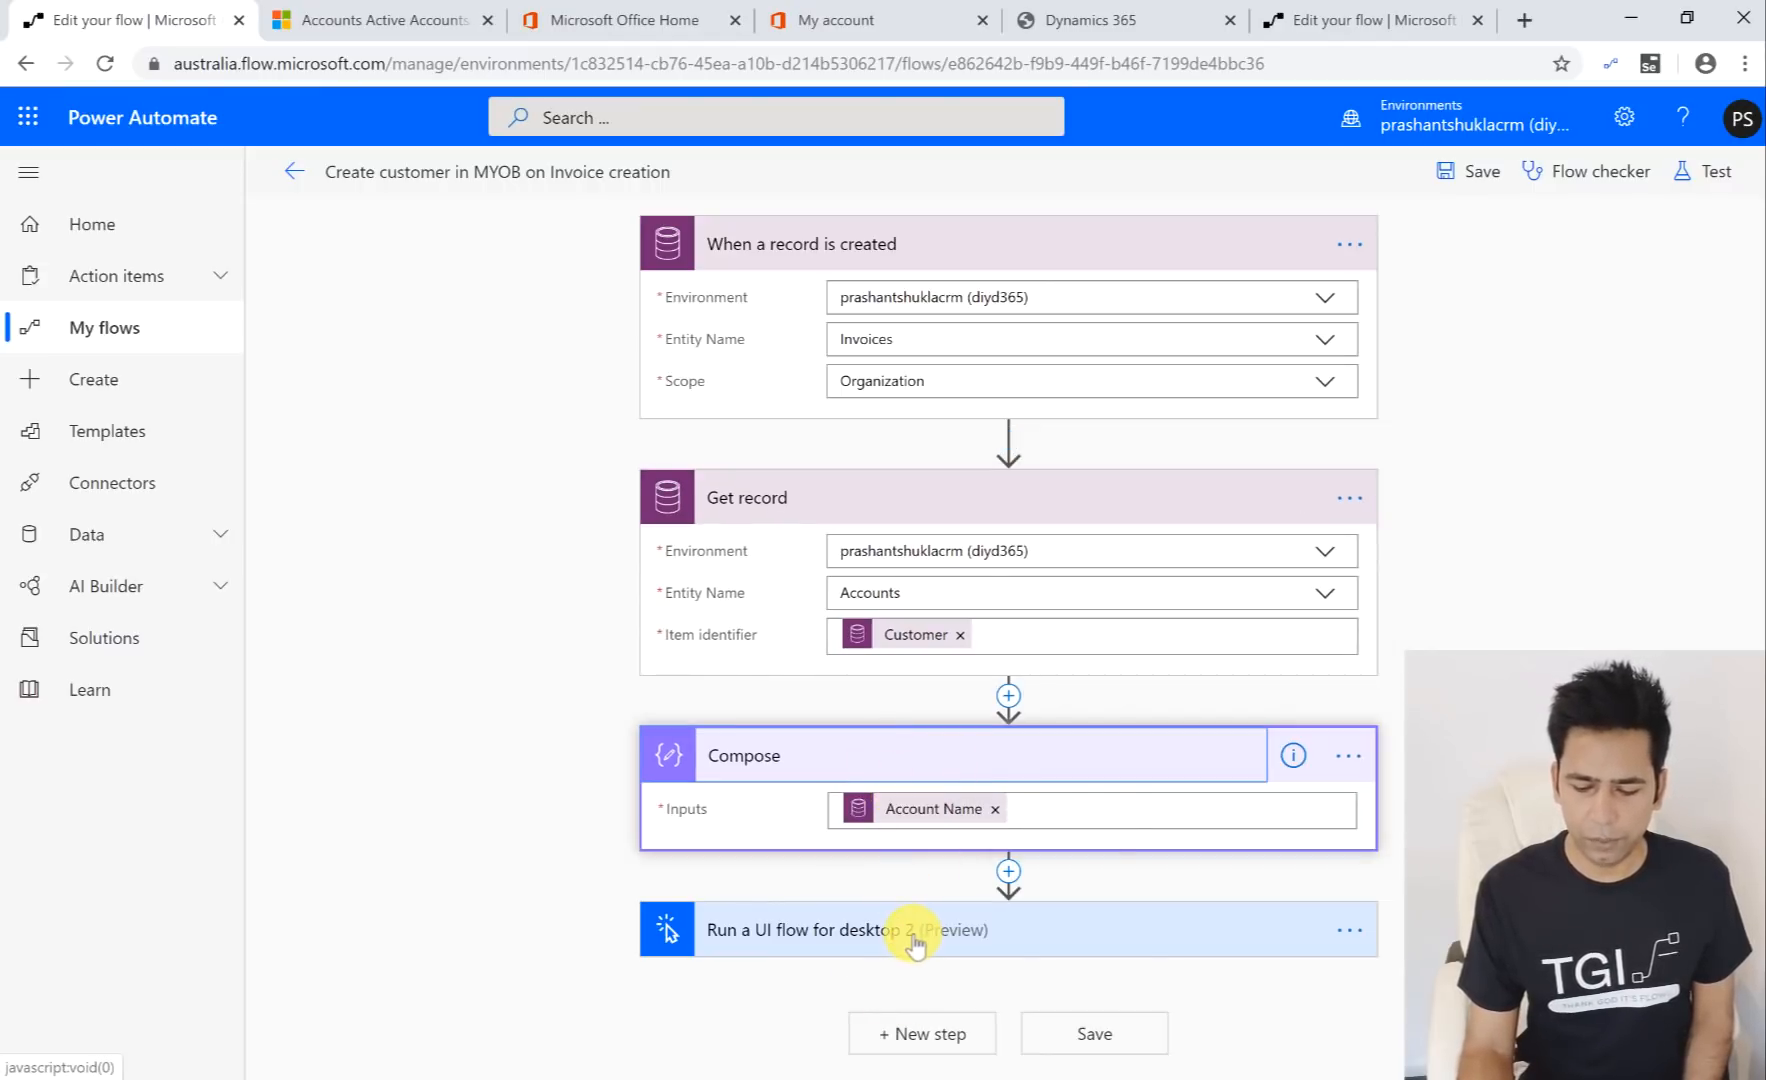
# Step: Insert a "Run a UI flow for desktop" action after Compose and look through the UI flows available to it
pyautogui.click(1008, 871)
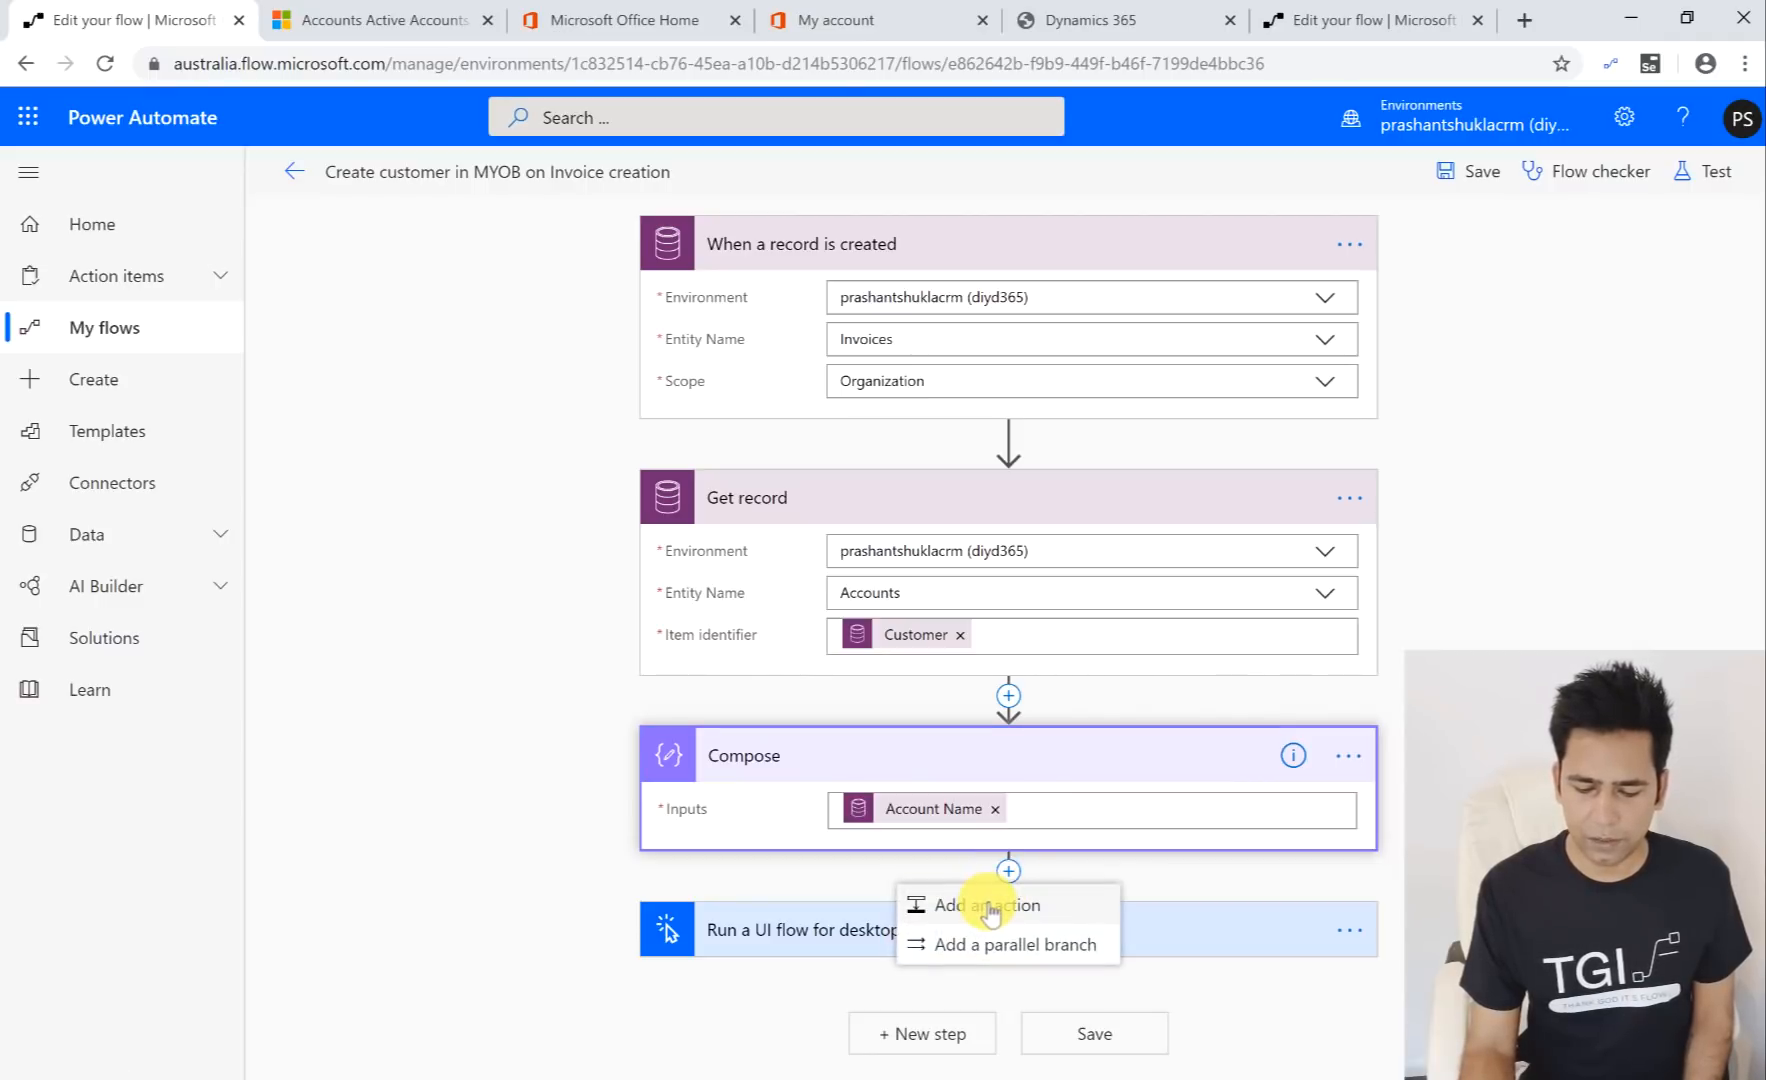
pyautogui.click(988, 905)
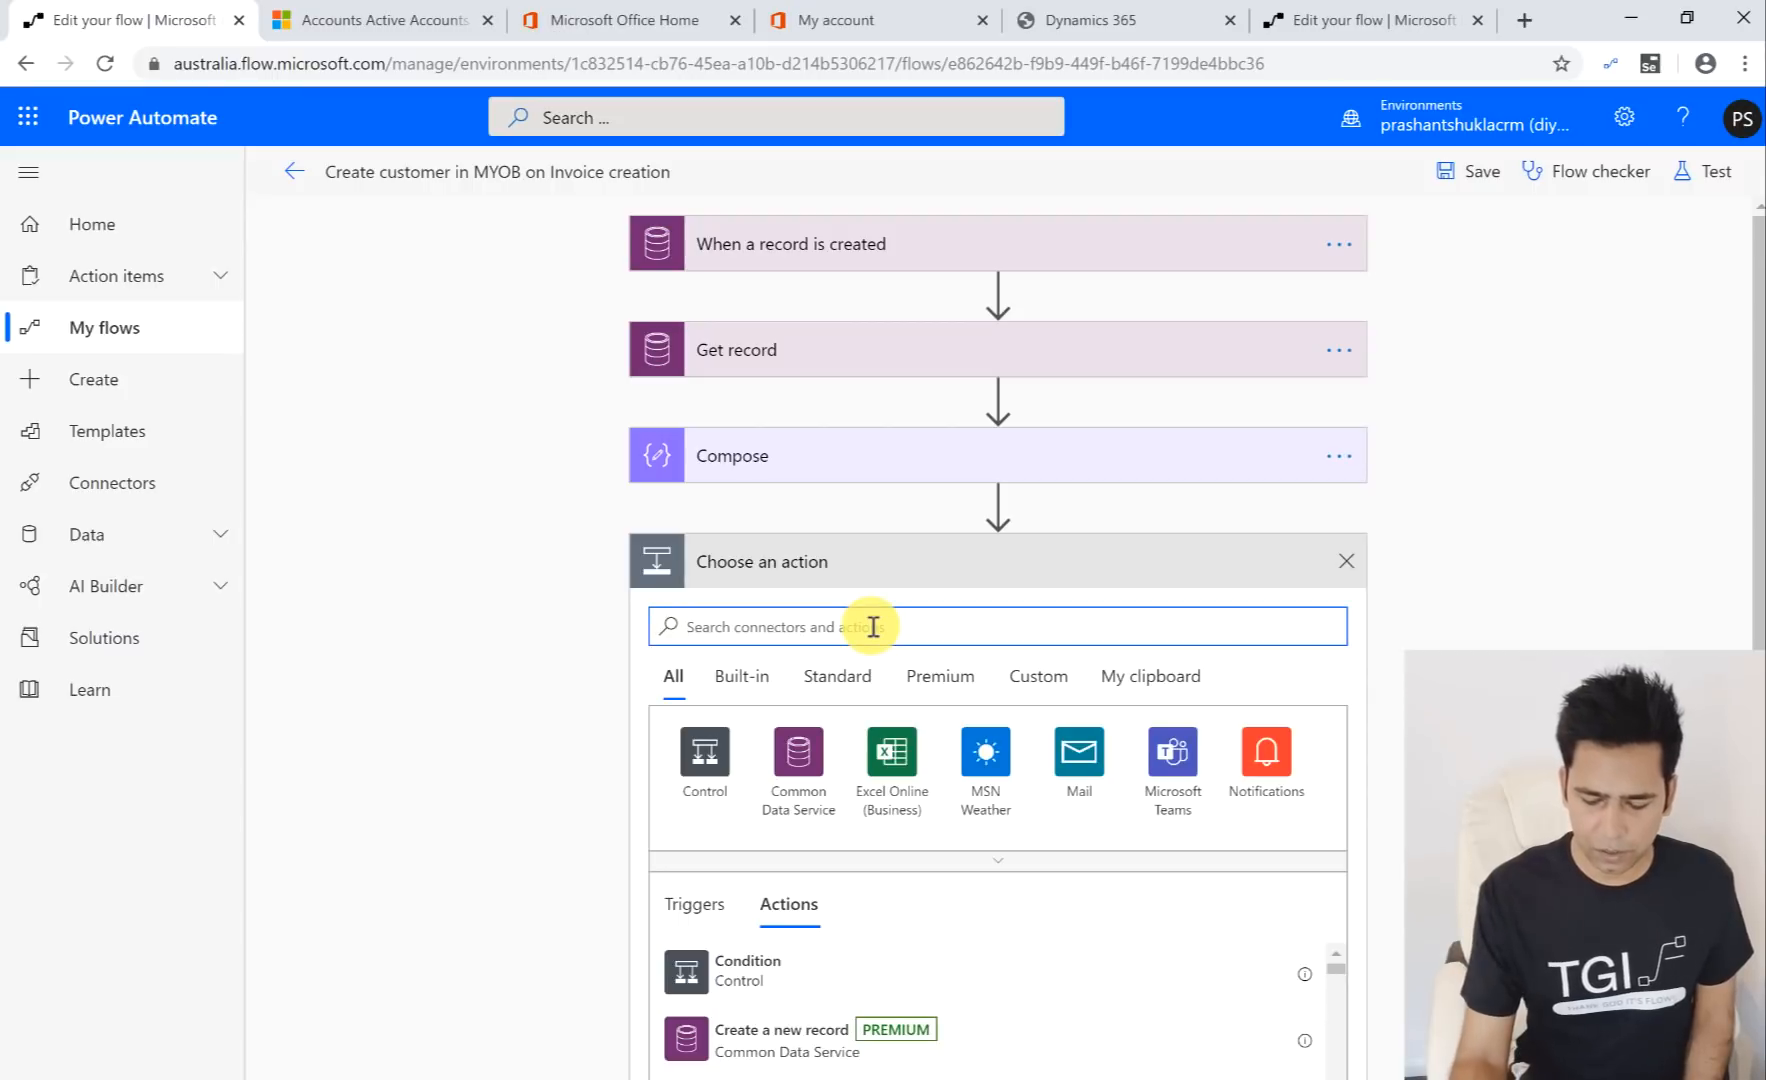
pyautogui.write('ui')
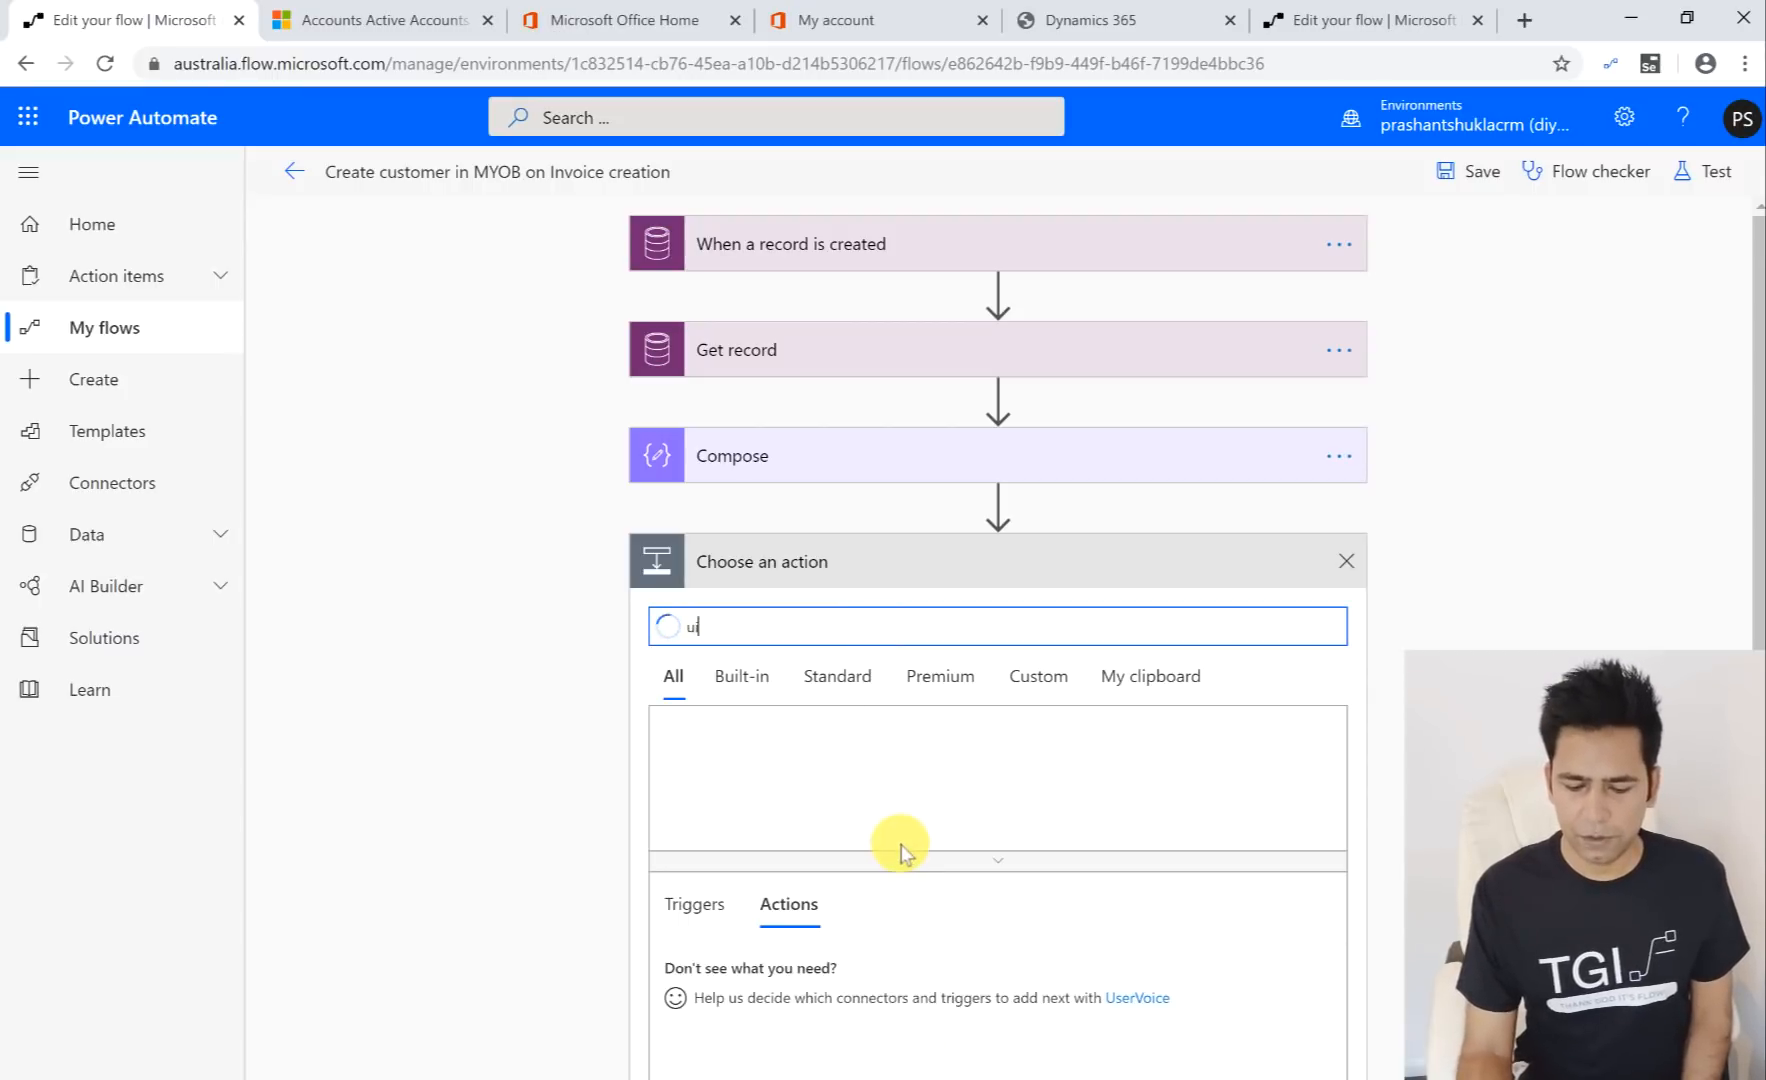
pyautogui.scroll(-2, 900, 850)
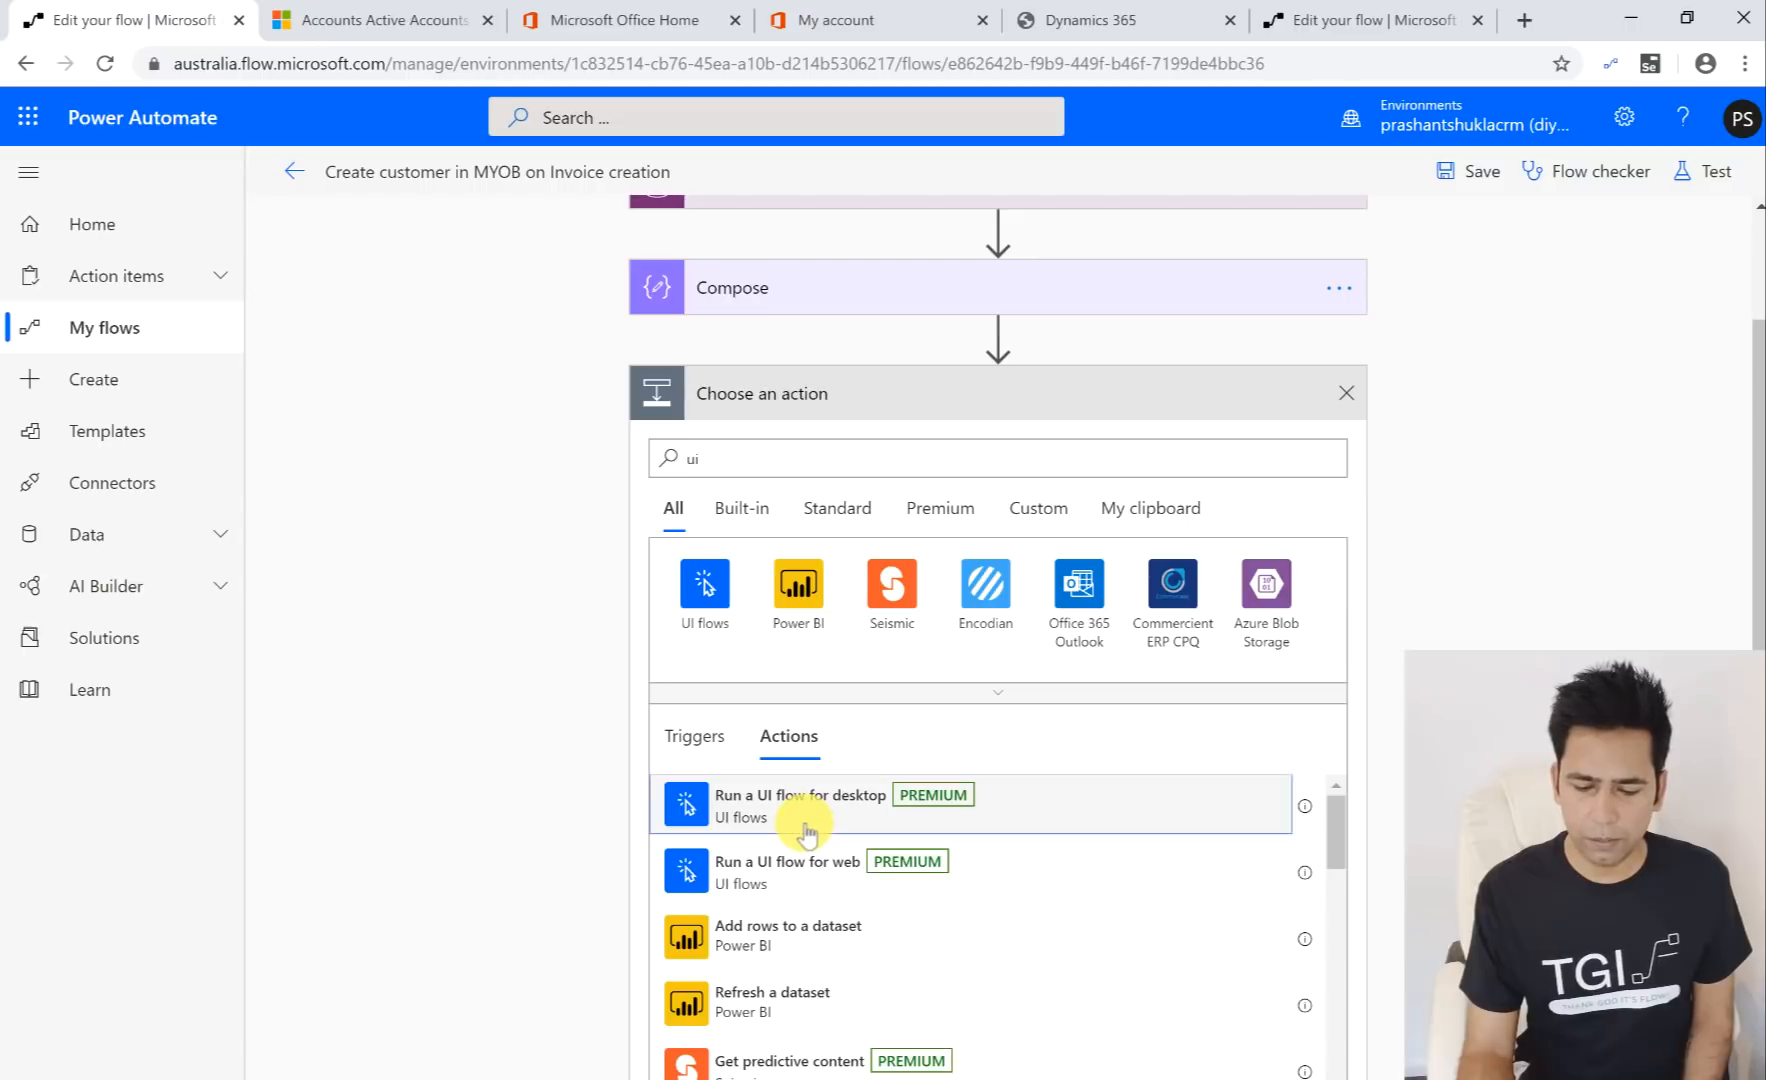
pyautogui.click(808, 832)
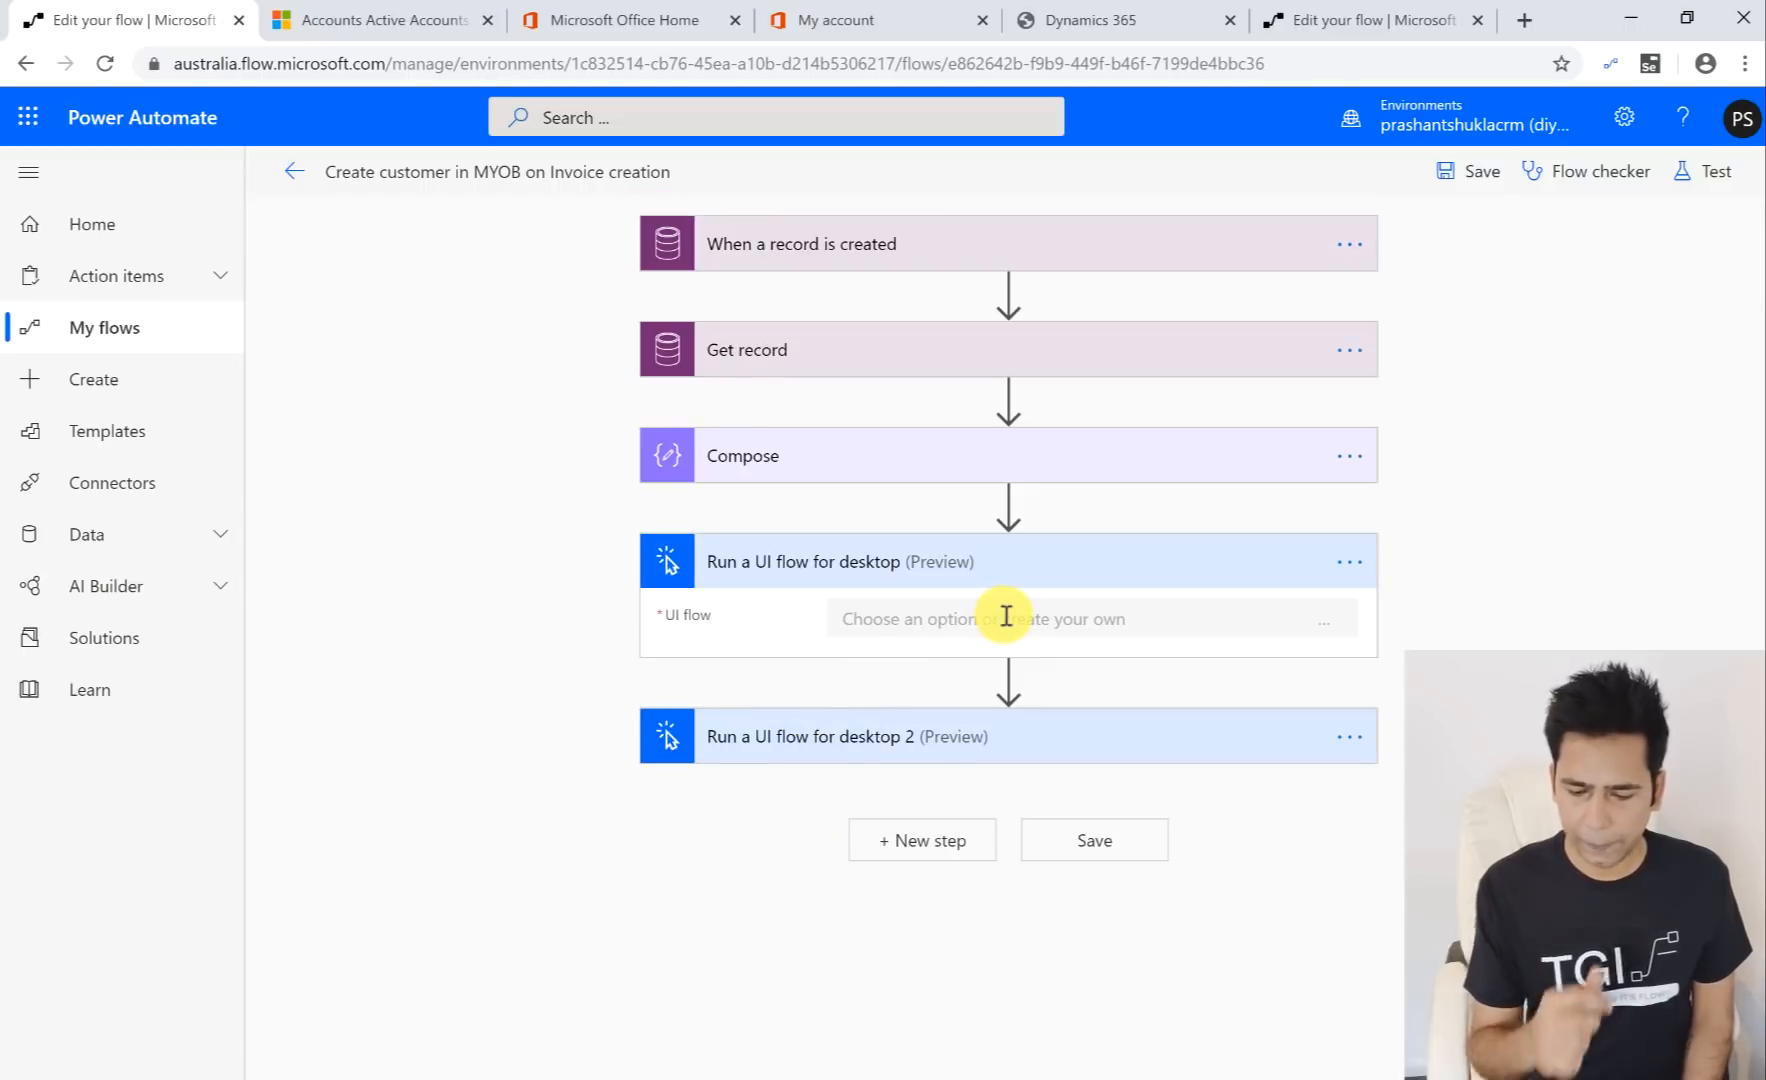
pyautogui.click(1338, 617)
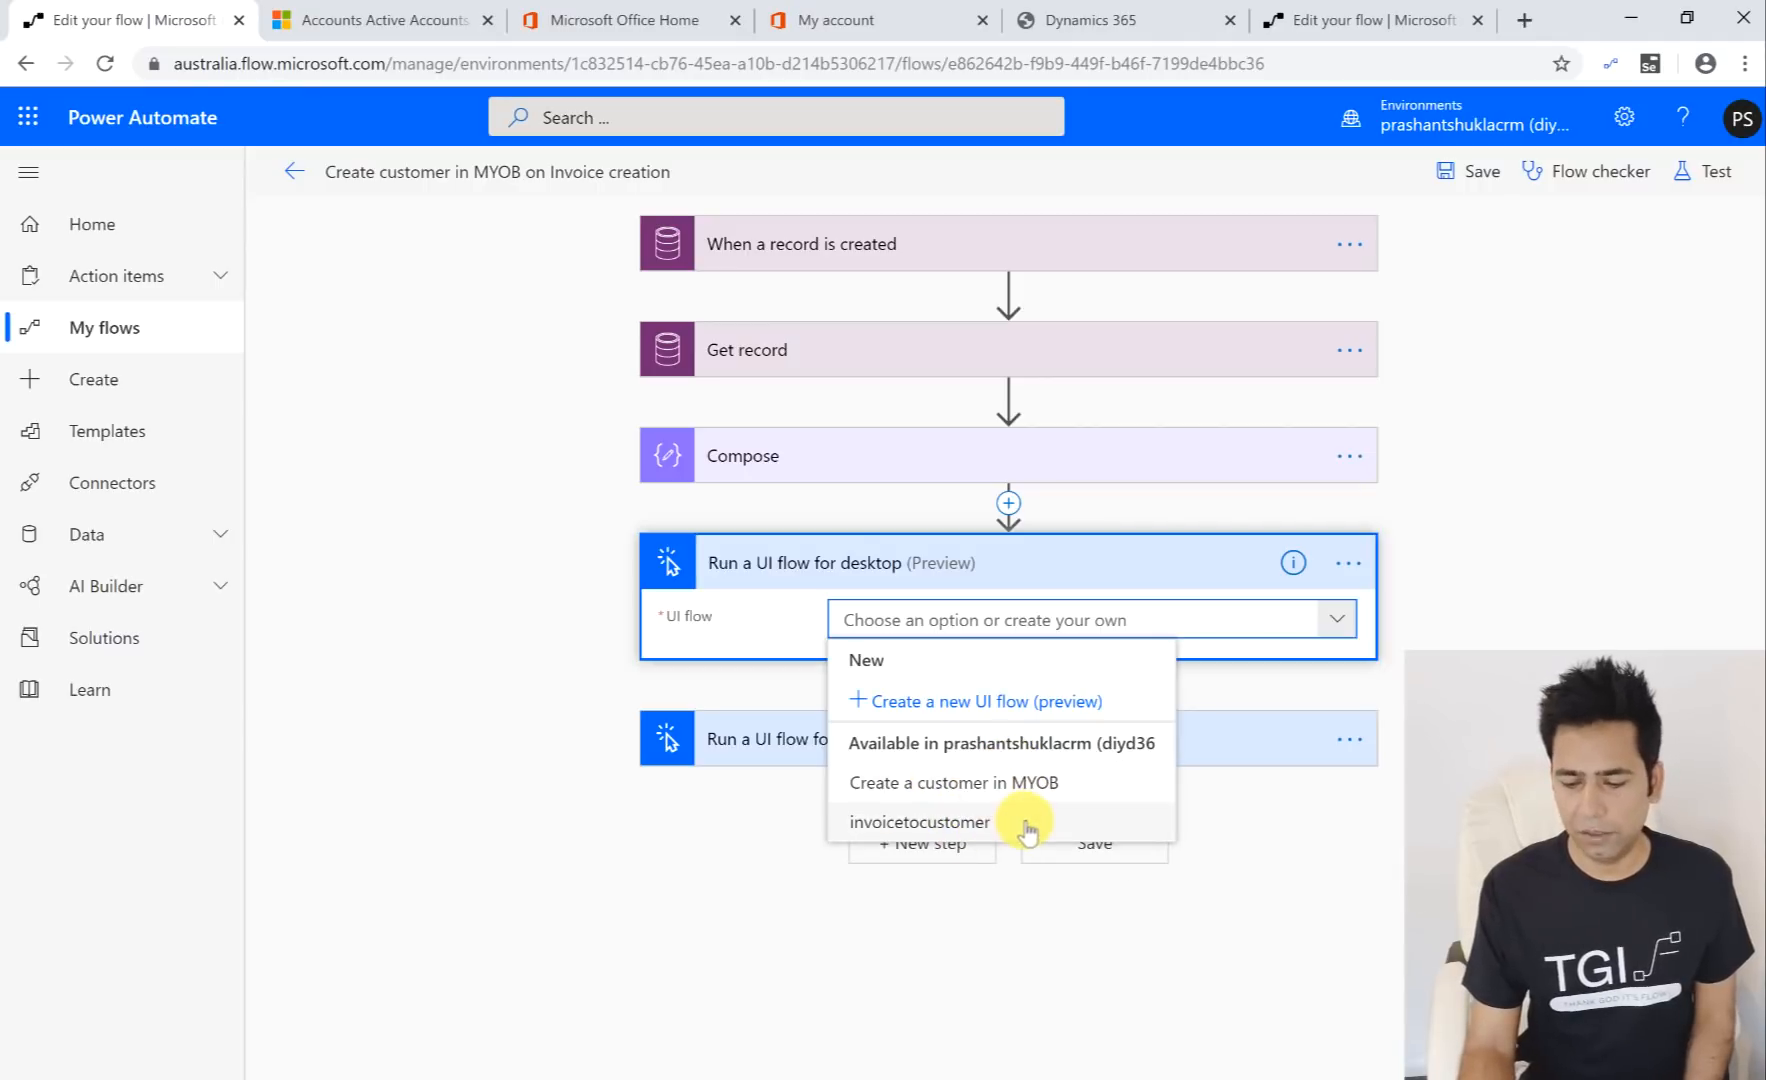
pyautogui.click(1411, 652)
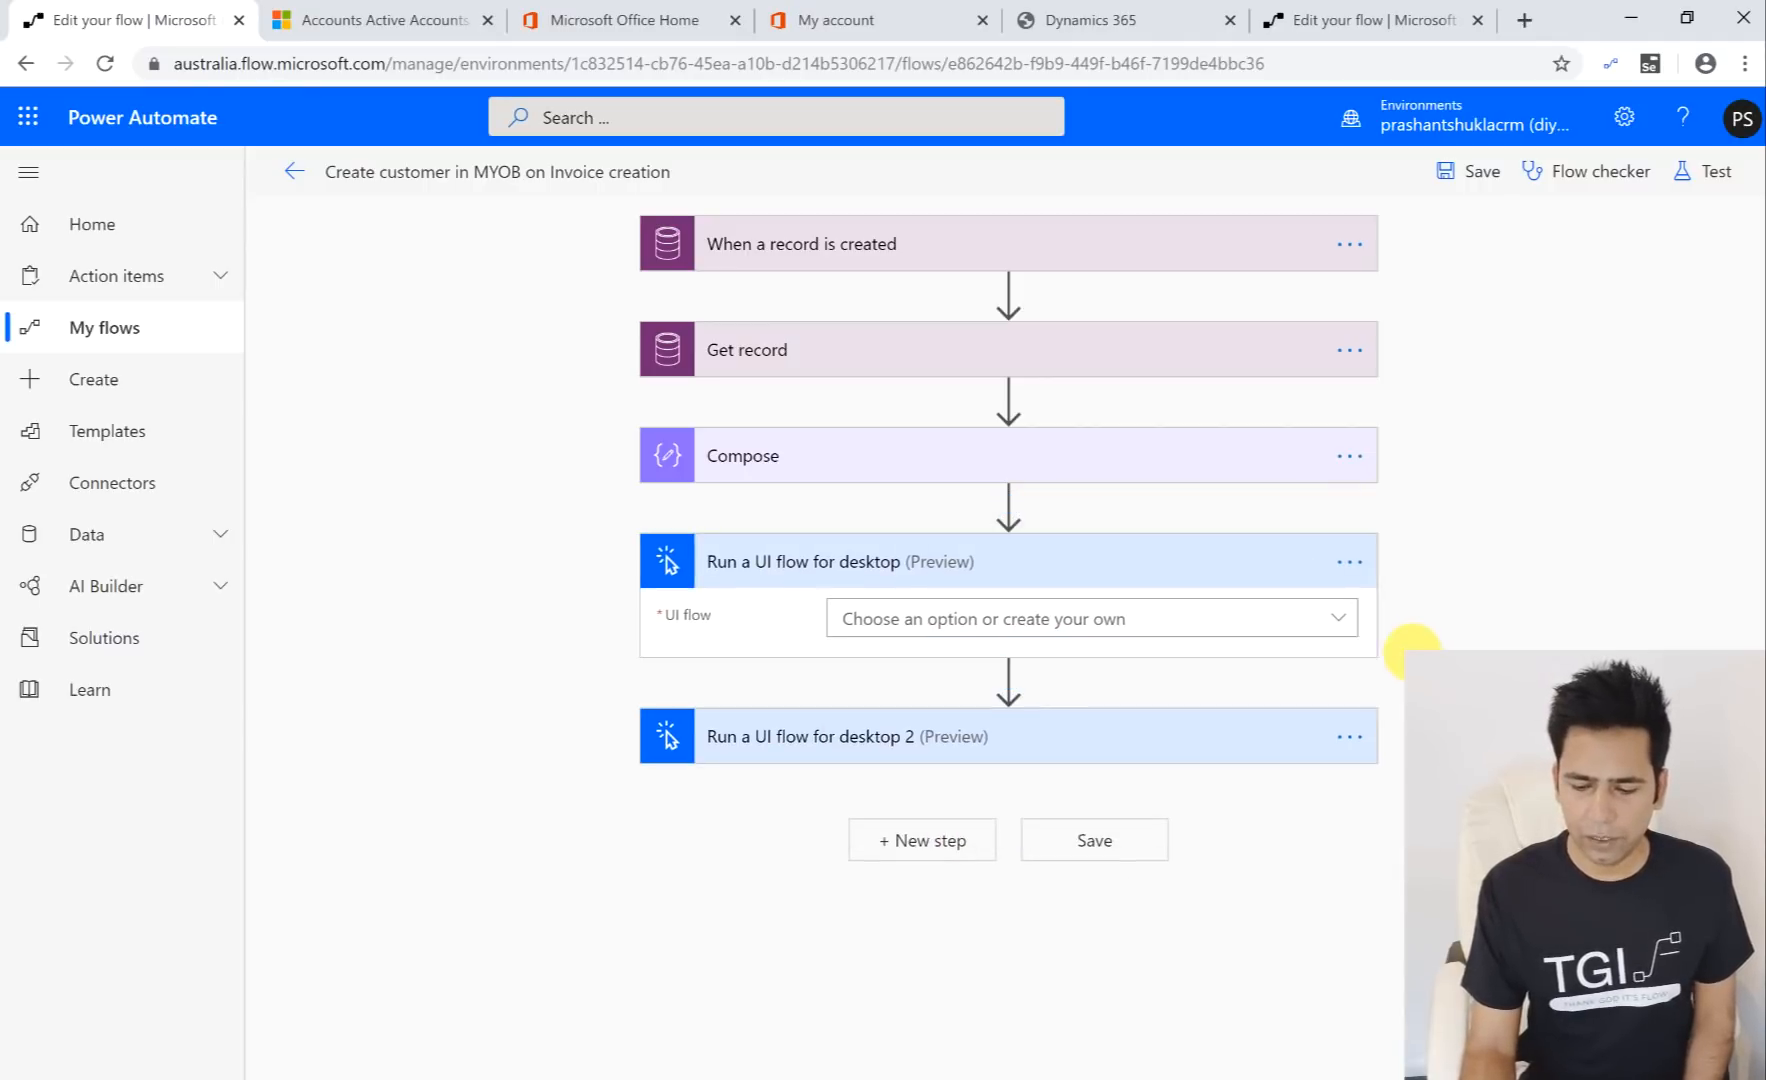
# Step: Delete the unconfigured "Run a UI flow for desktop" action directly below Compose
pyautogui.click(1348, 564)
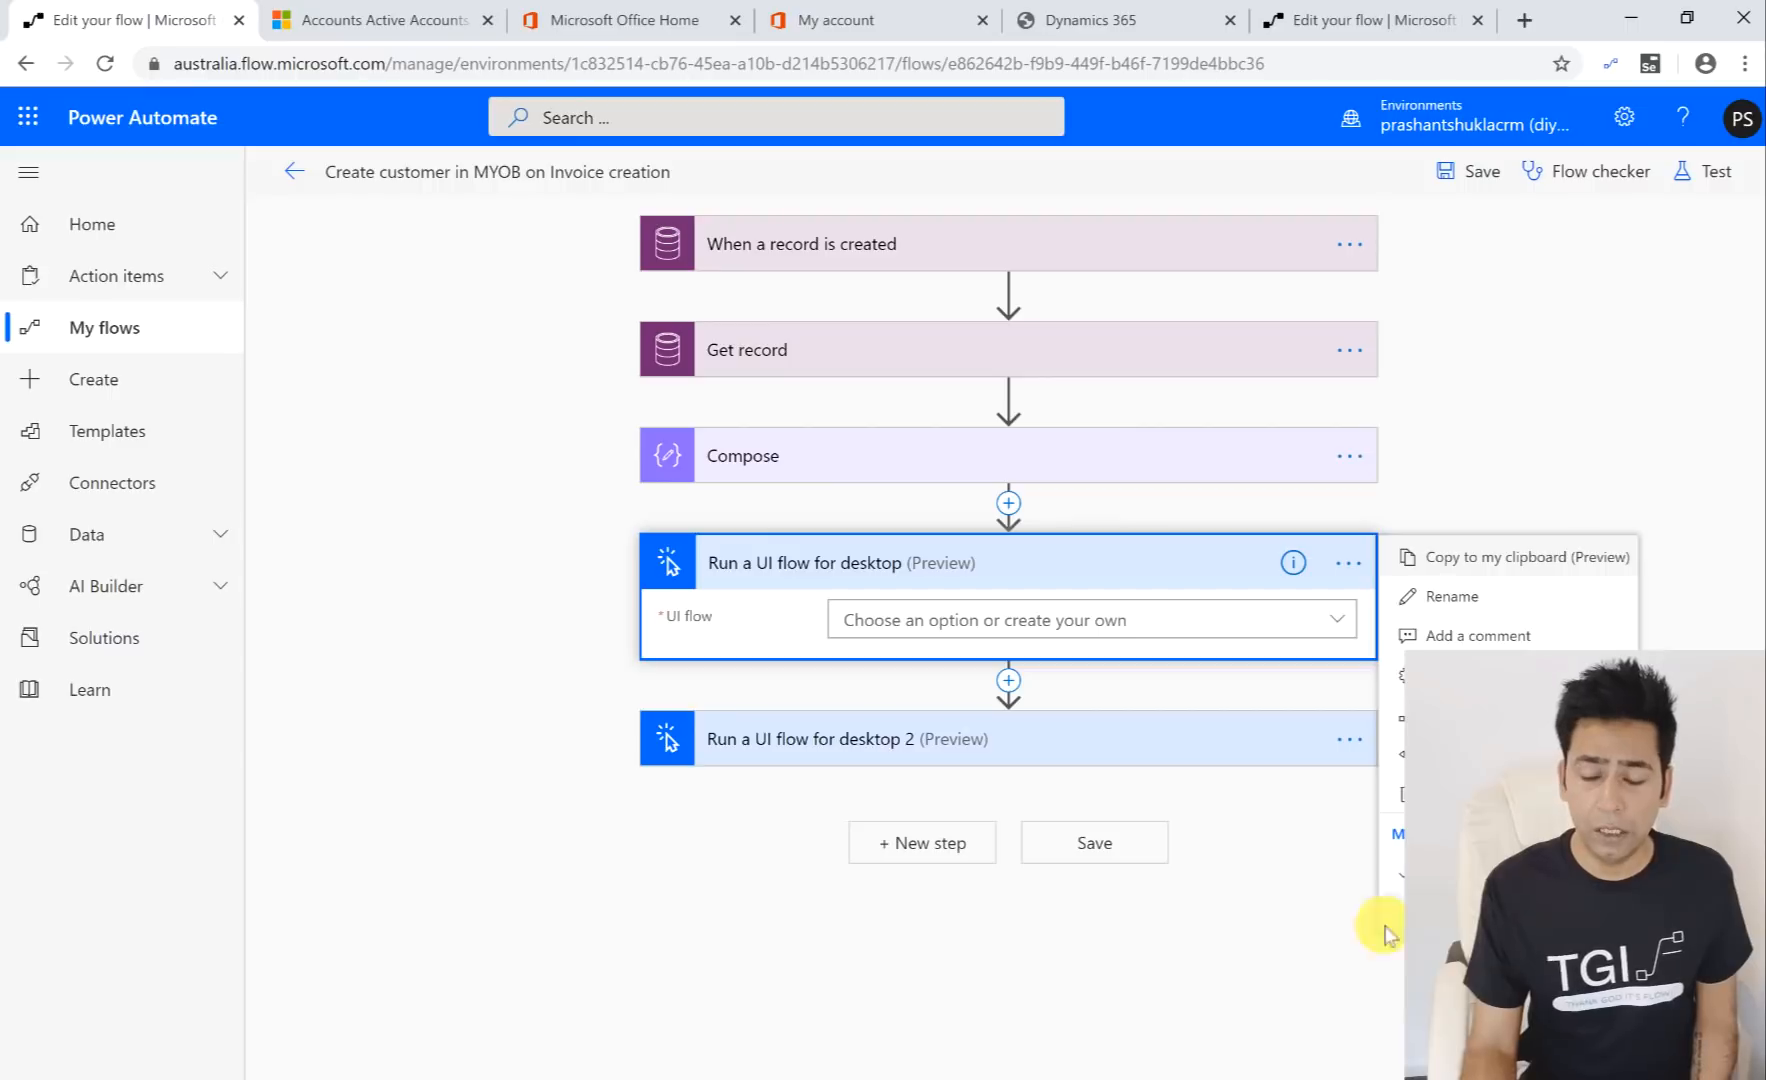
pyautogui.click(1315, 955)
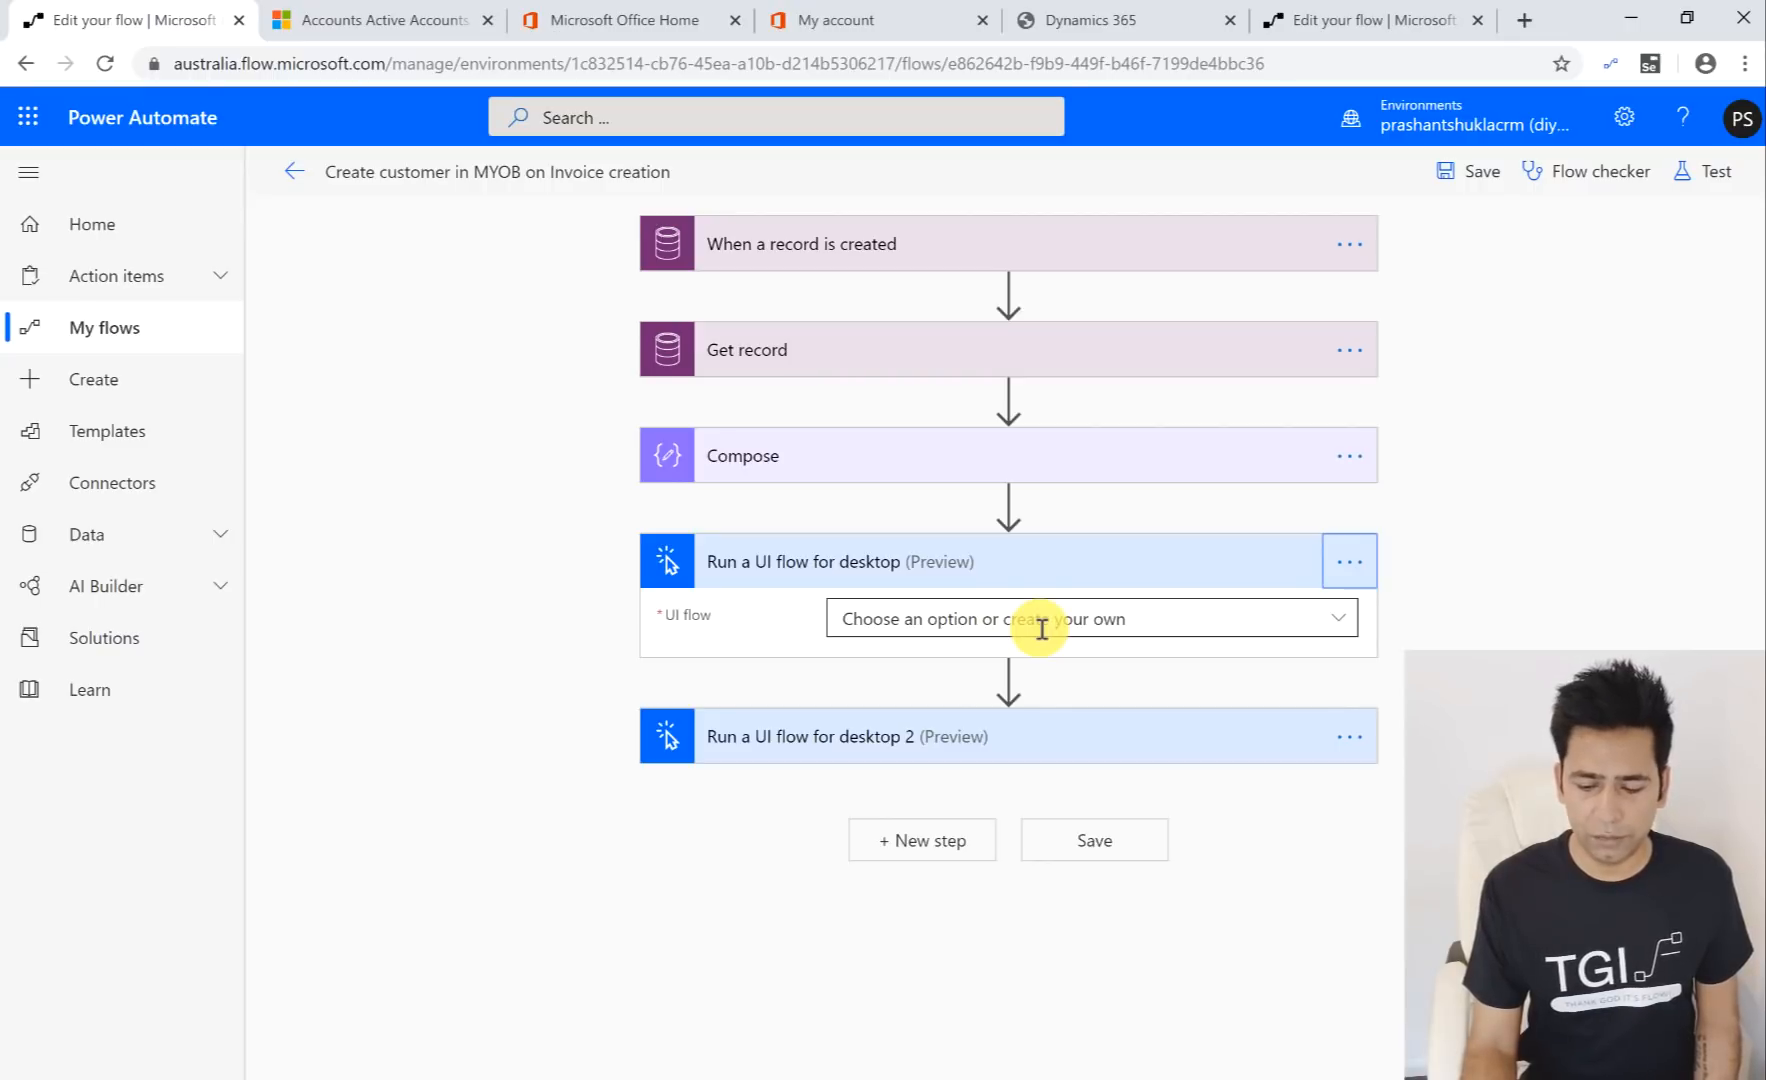
pyautogui.click(1349, 562)
pyautogui.click(1450, 794)
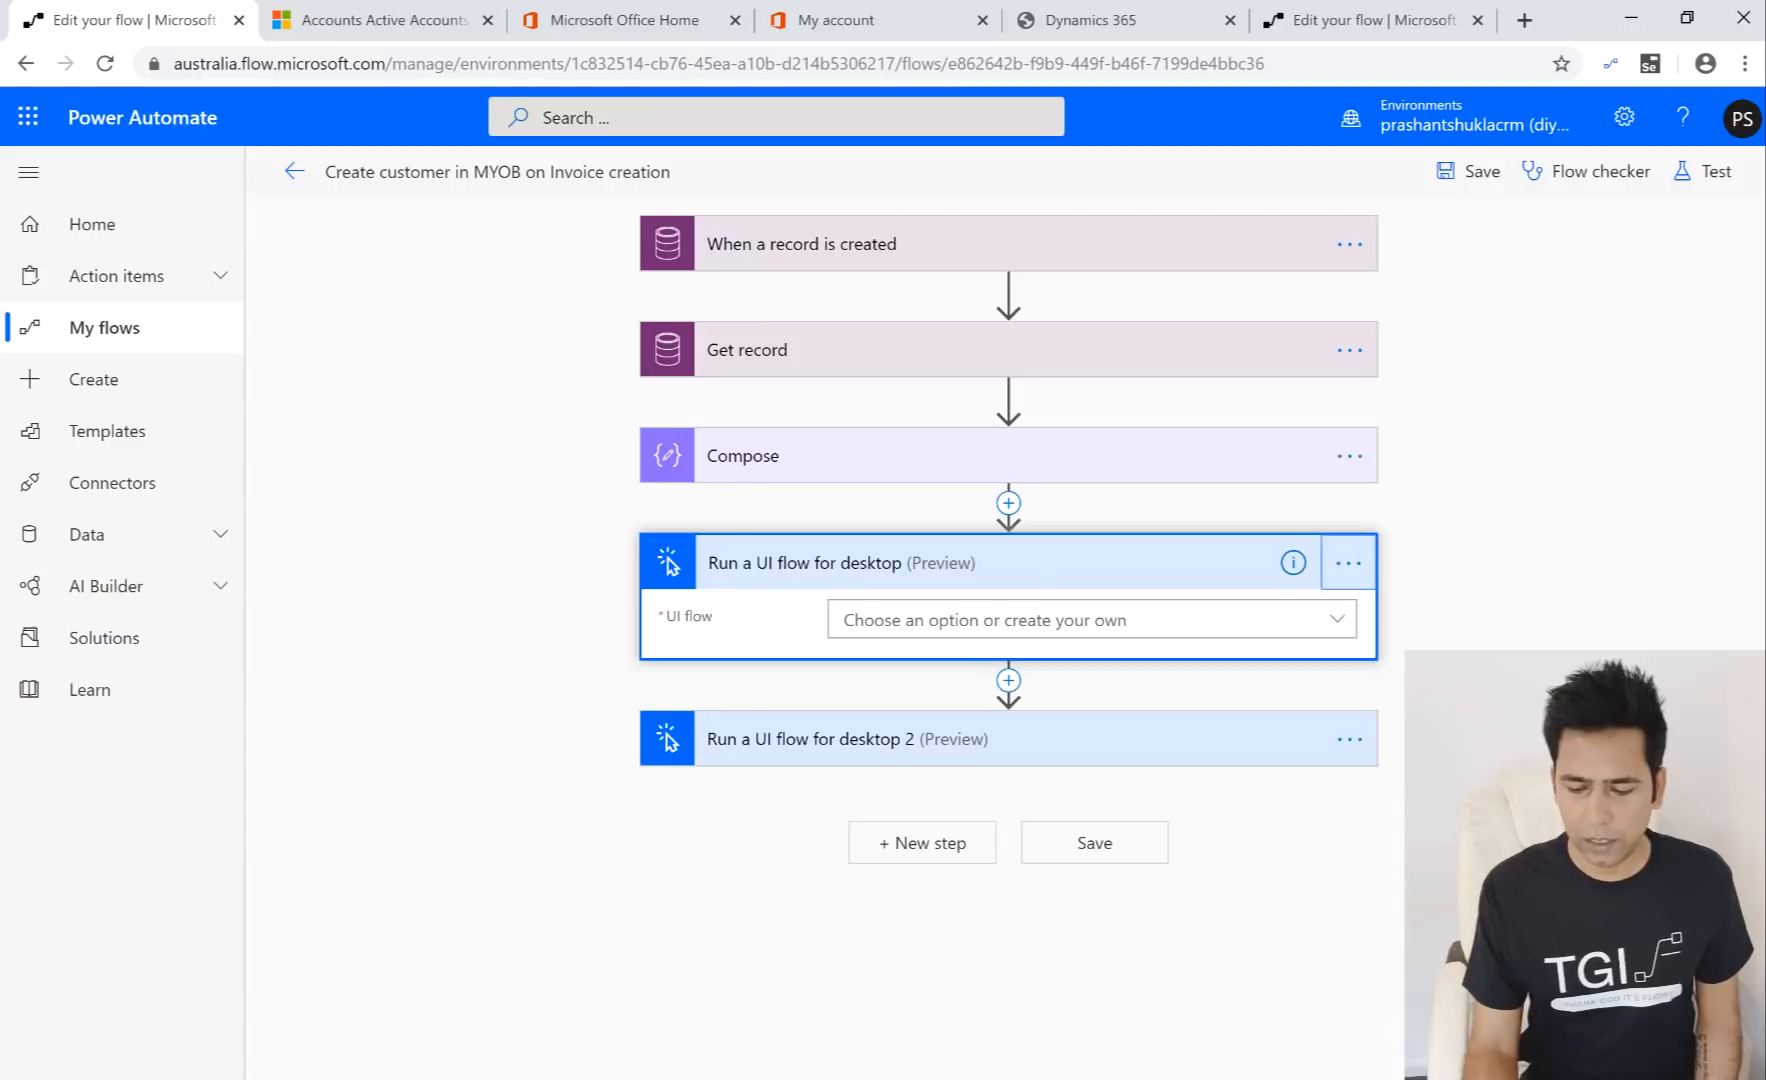
pyautogui.click(905, 643)
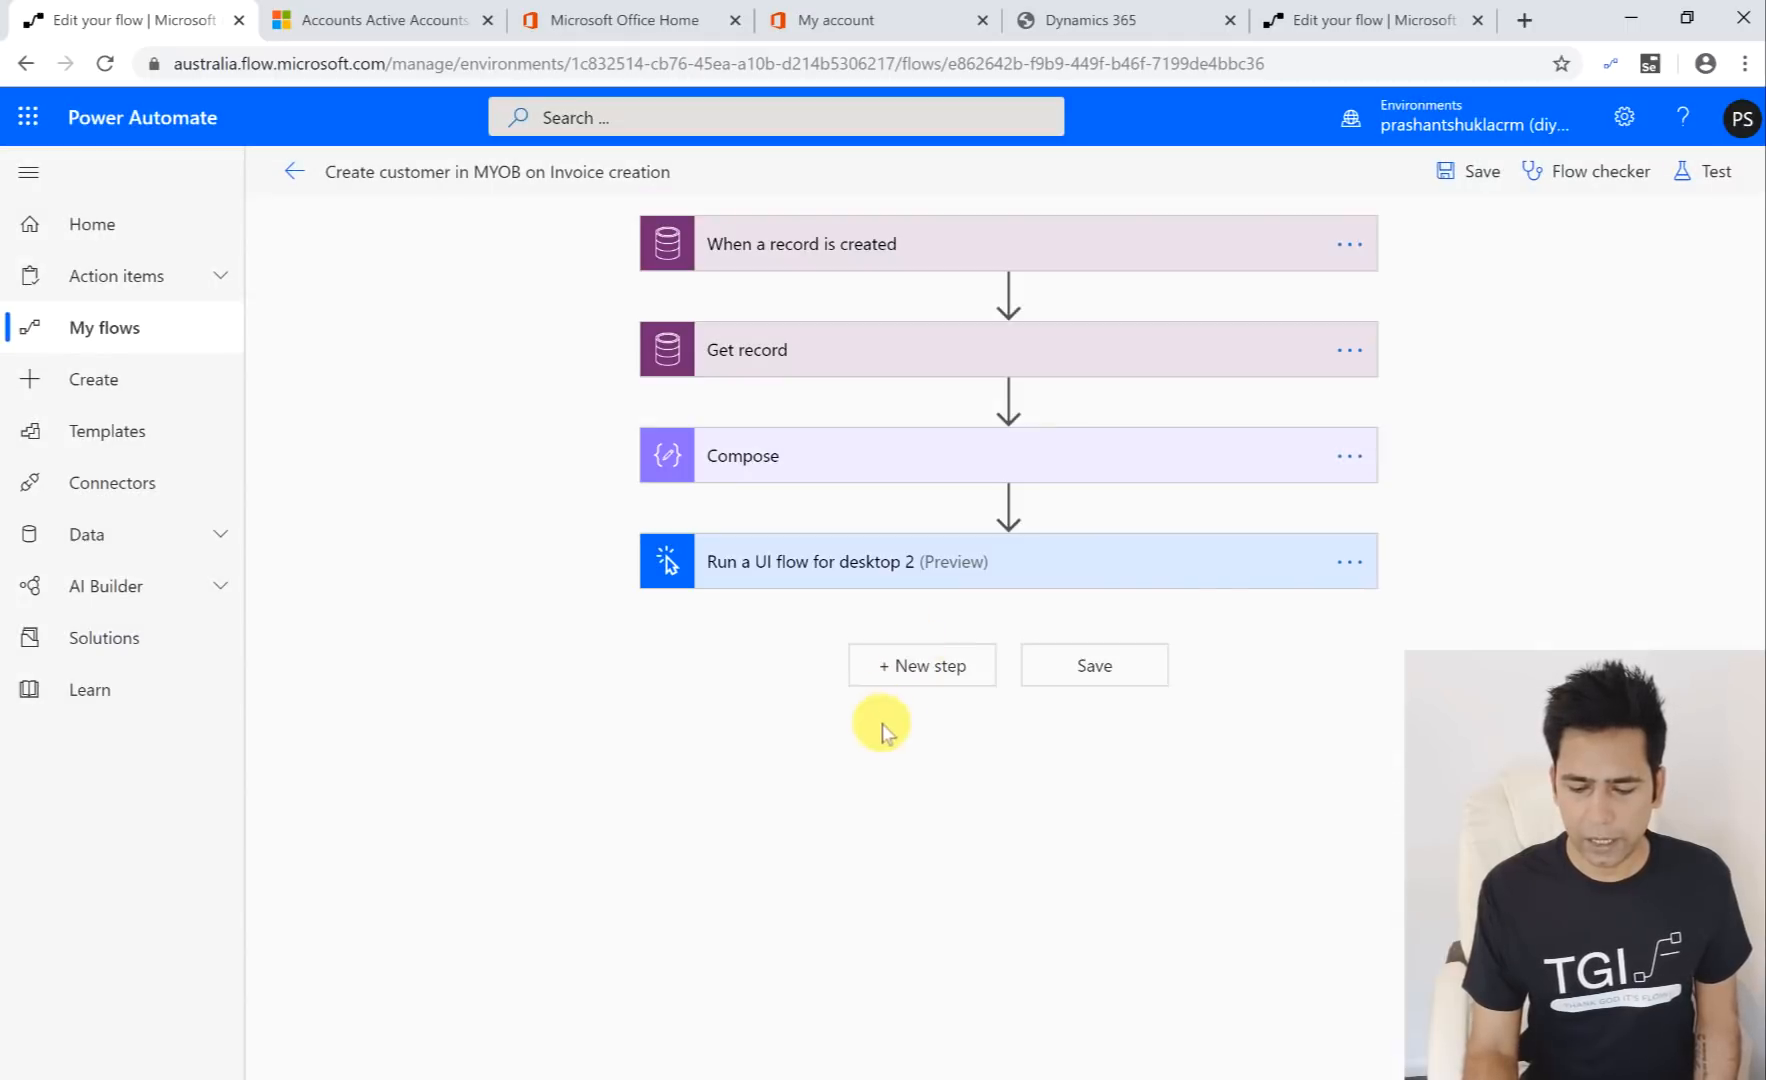
# Step: Expand the "Run a UI flow for desktop 2" action and set the flow test to "I'll perform the trigger action"
pyautogui.click(938, 563)
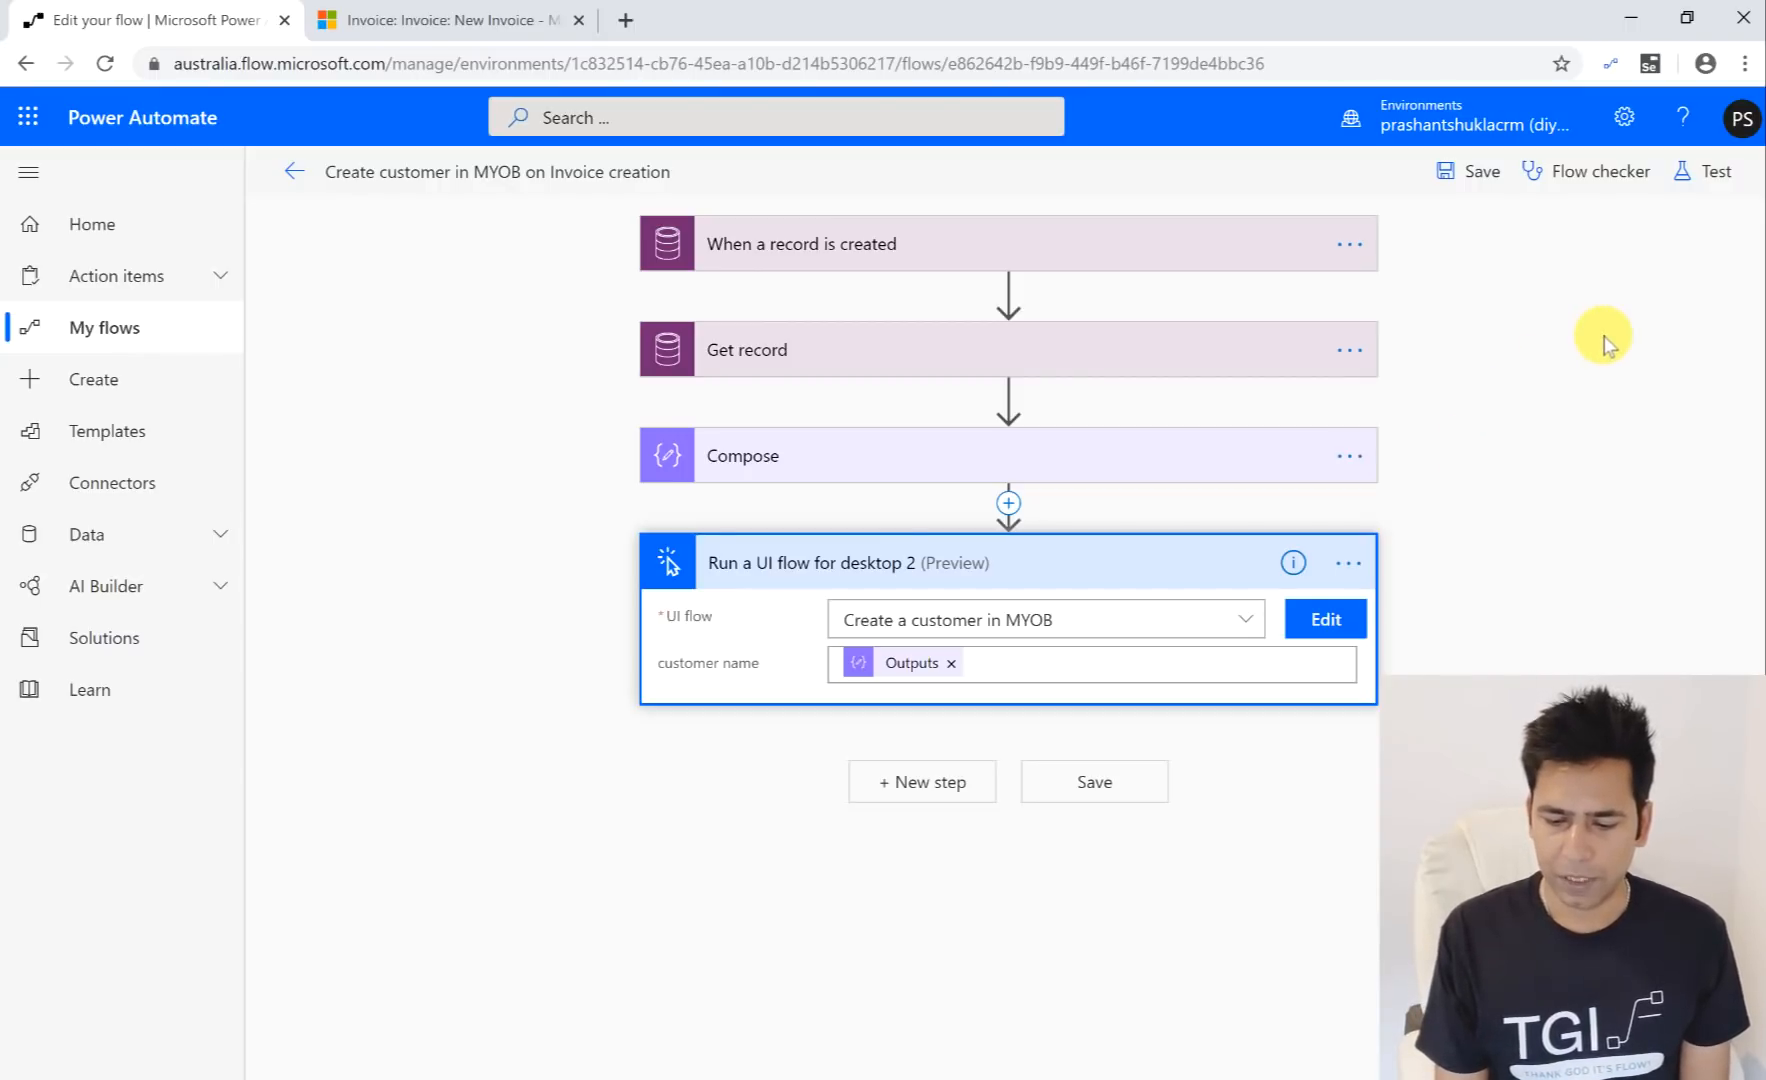
pyautogui.click(1702, 174)
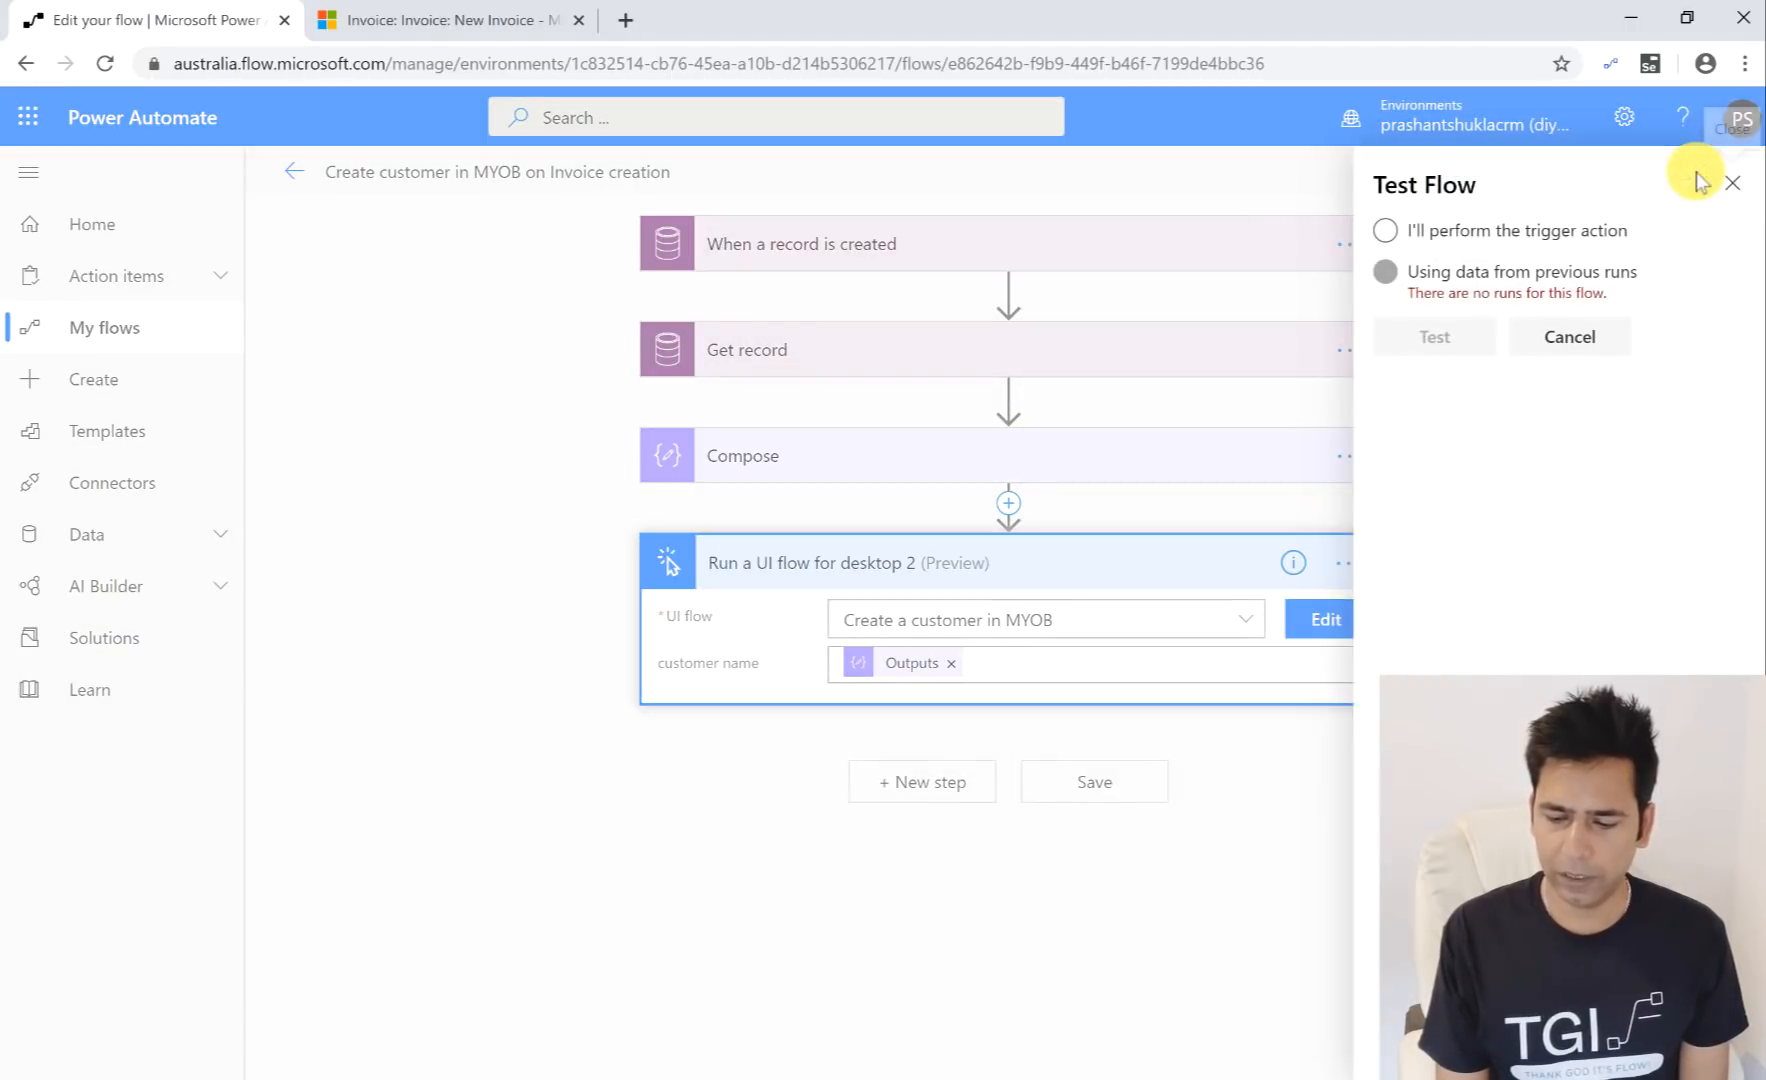
pyautogui.click(1385, 231)
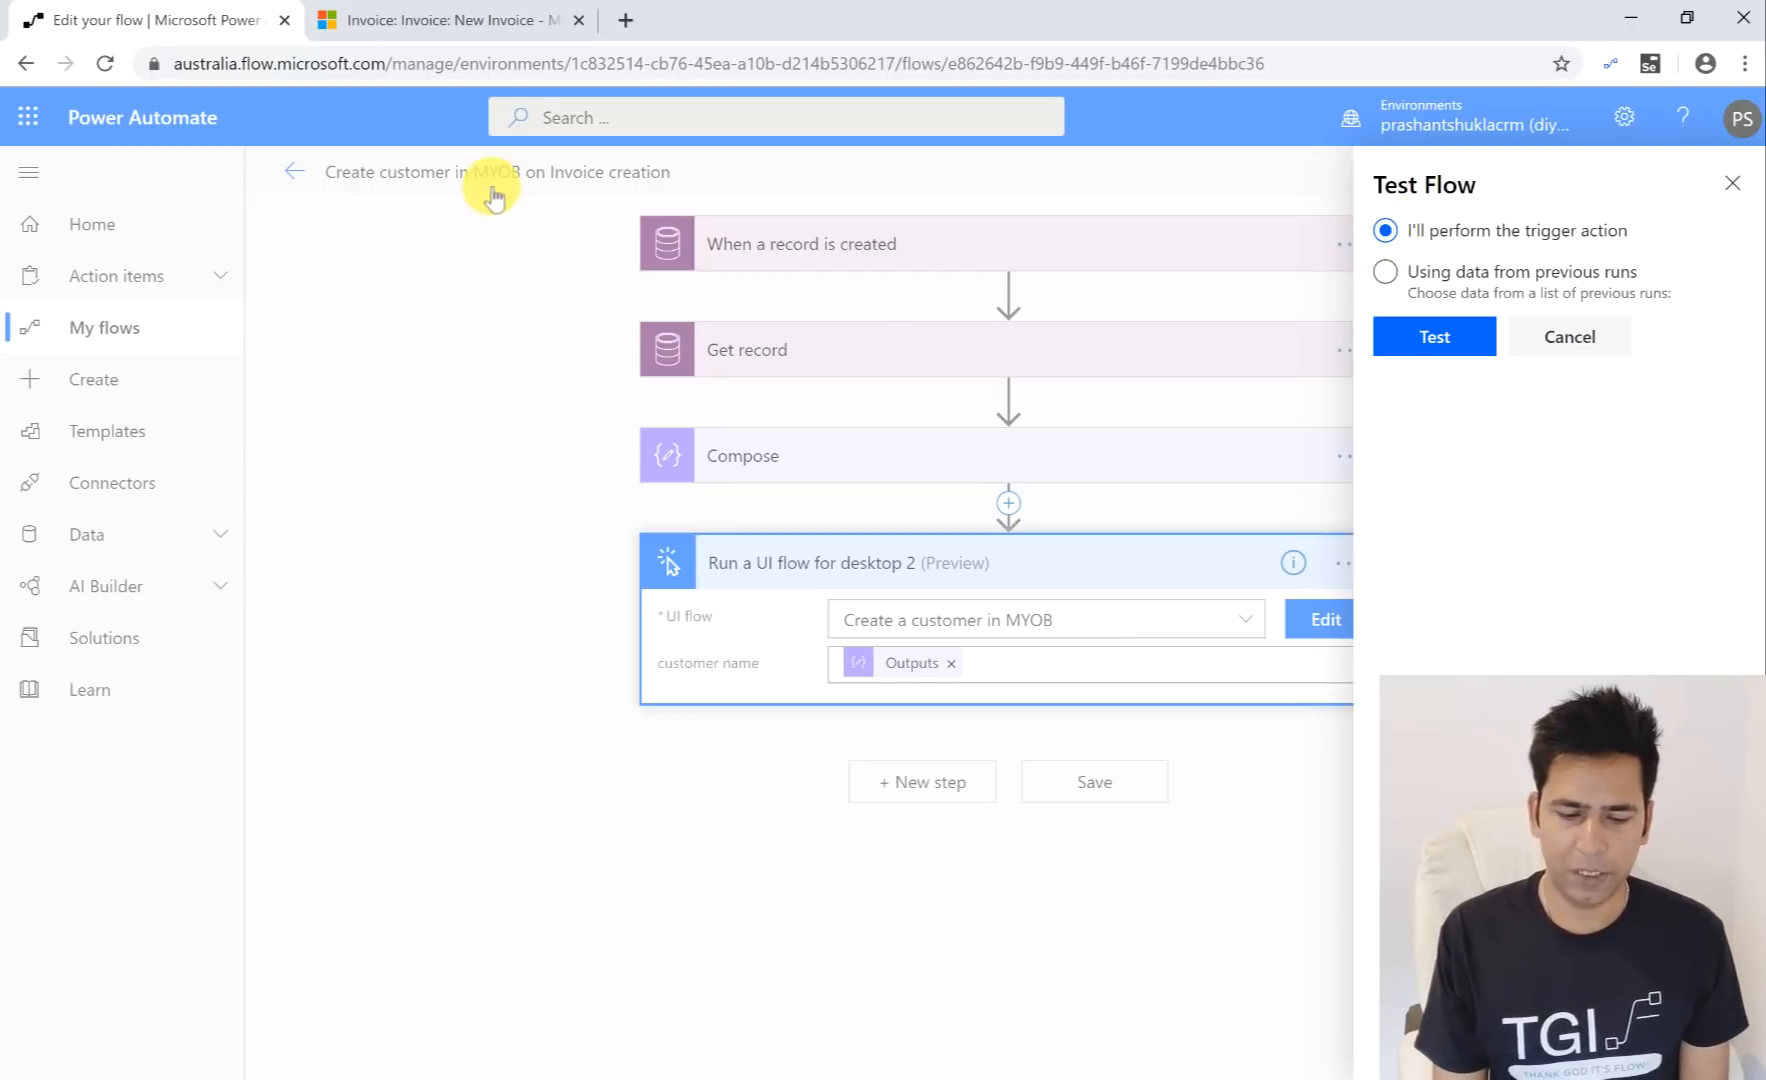
# Step: In the new Dynamics 365 invoice, enter the name "uitest" and choose the Preferred Reseller price list
pyautogui.click(463, 22)
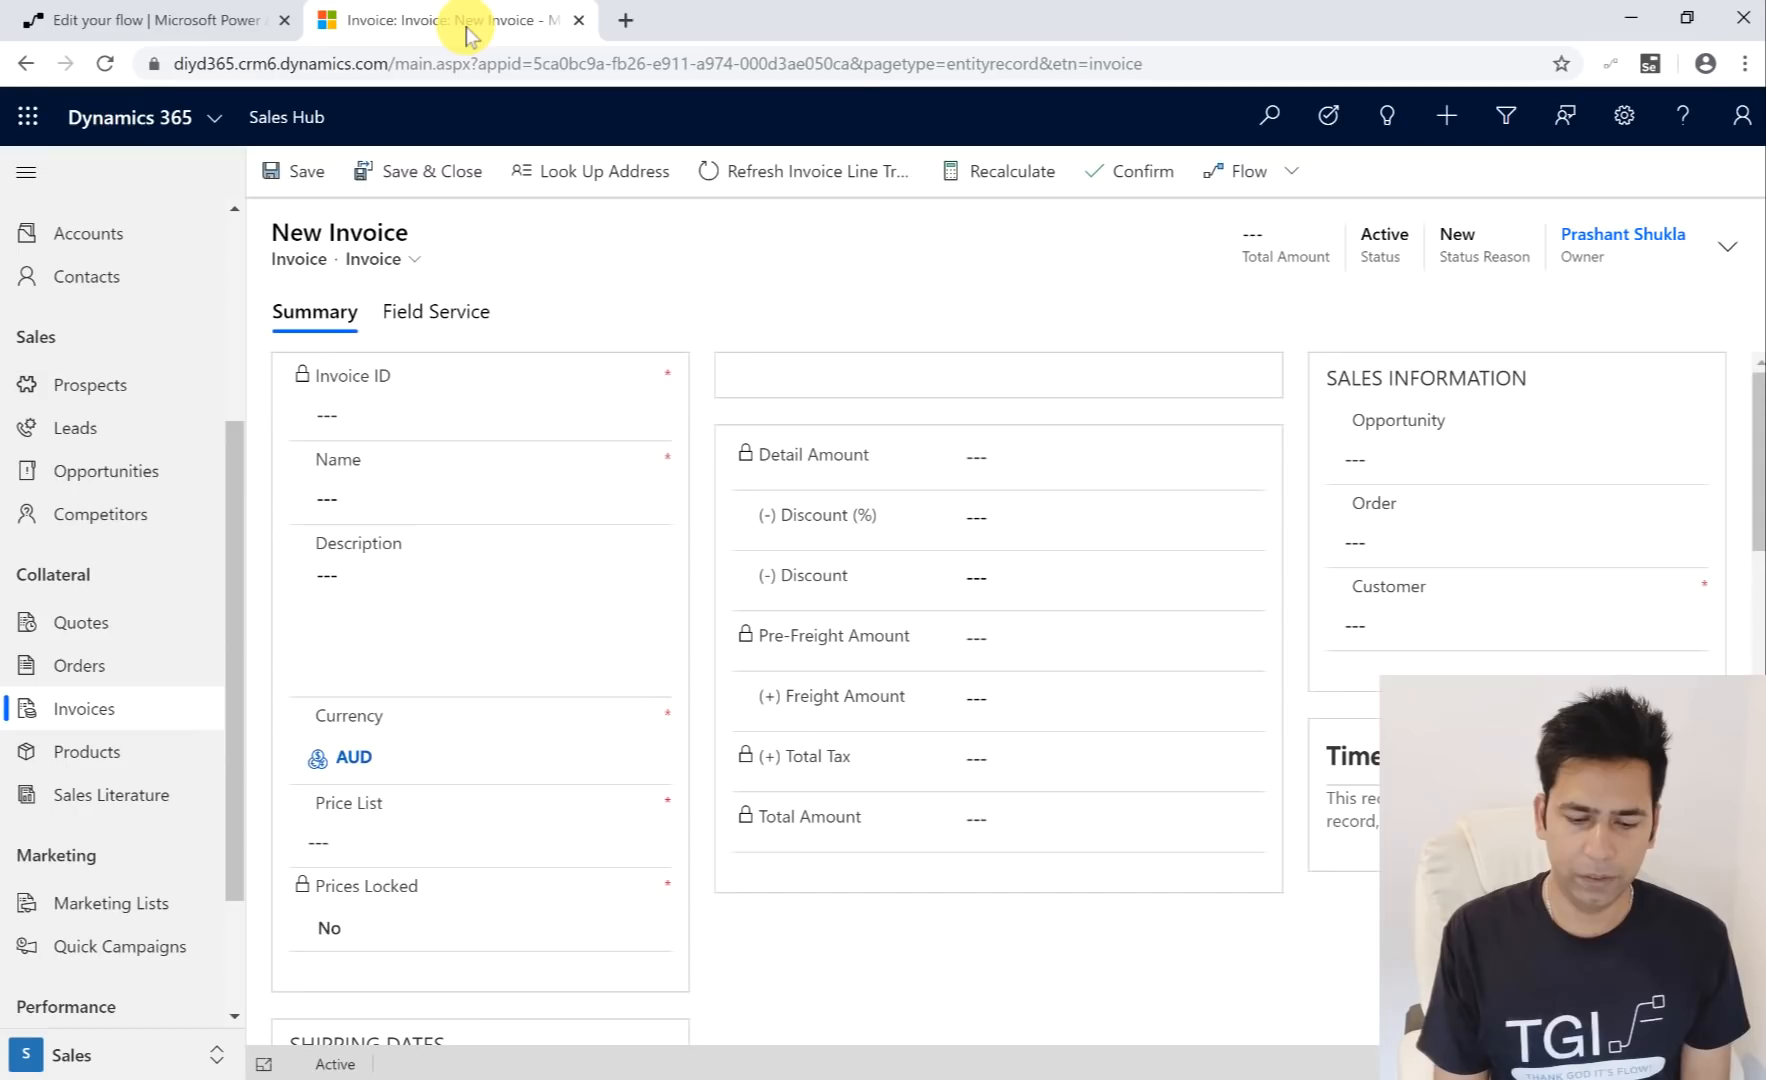
pyautogui.click(412, 497)
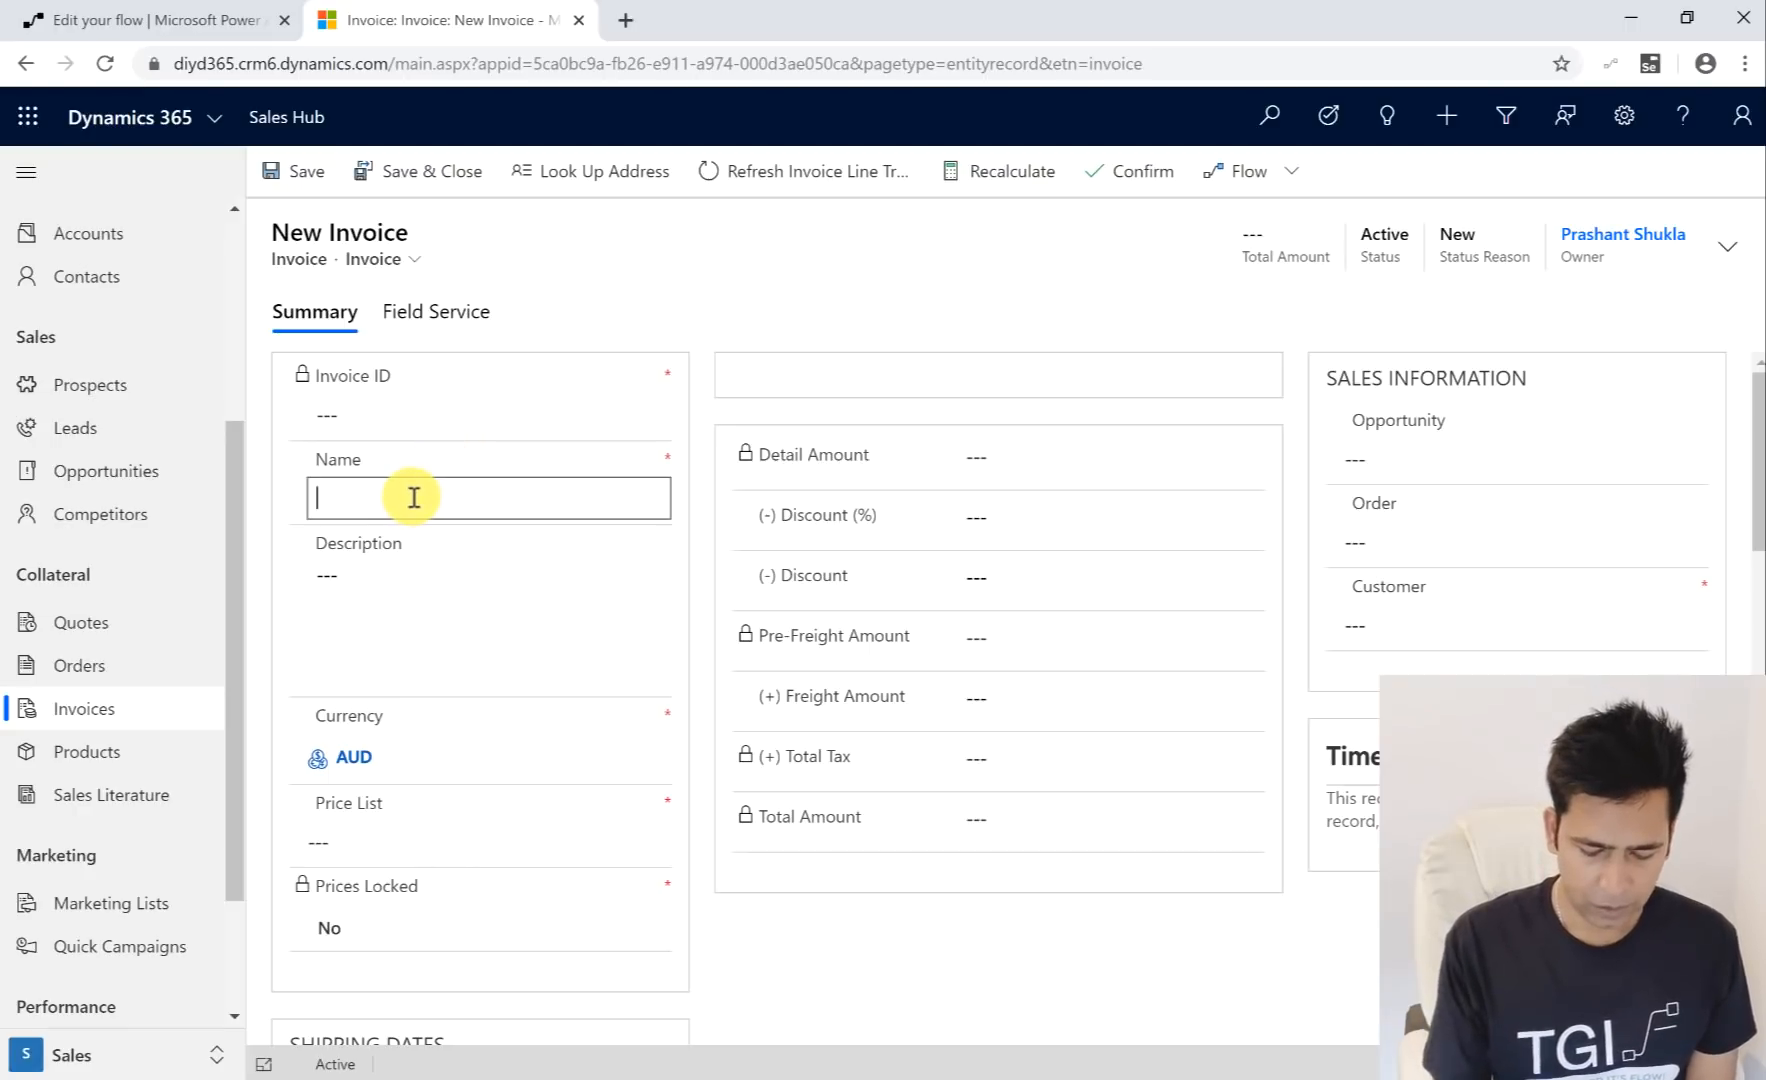
pyautogui.write('uit')
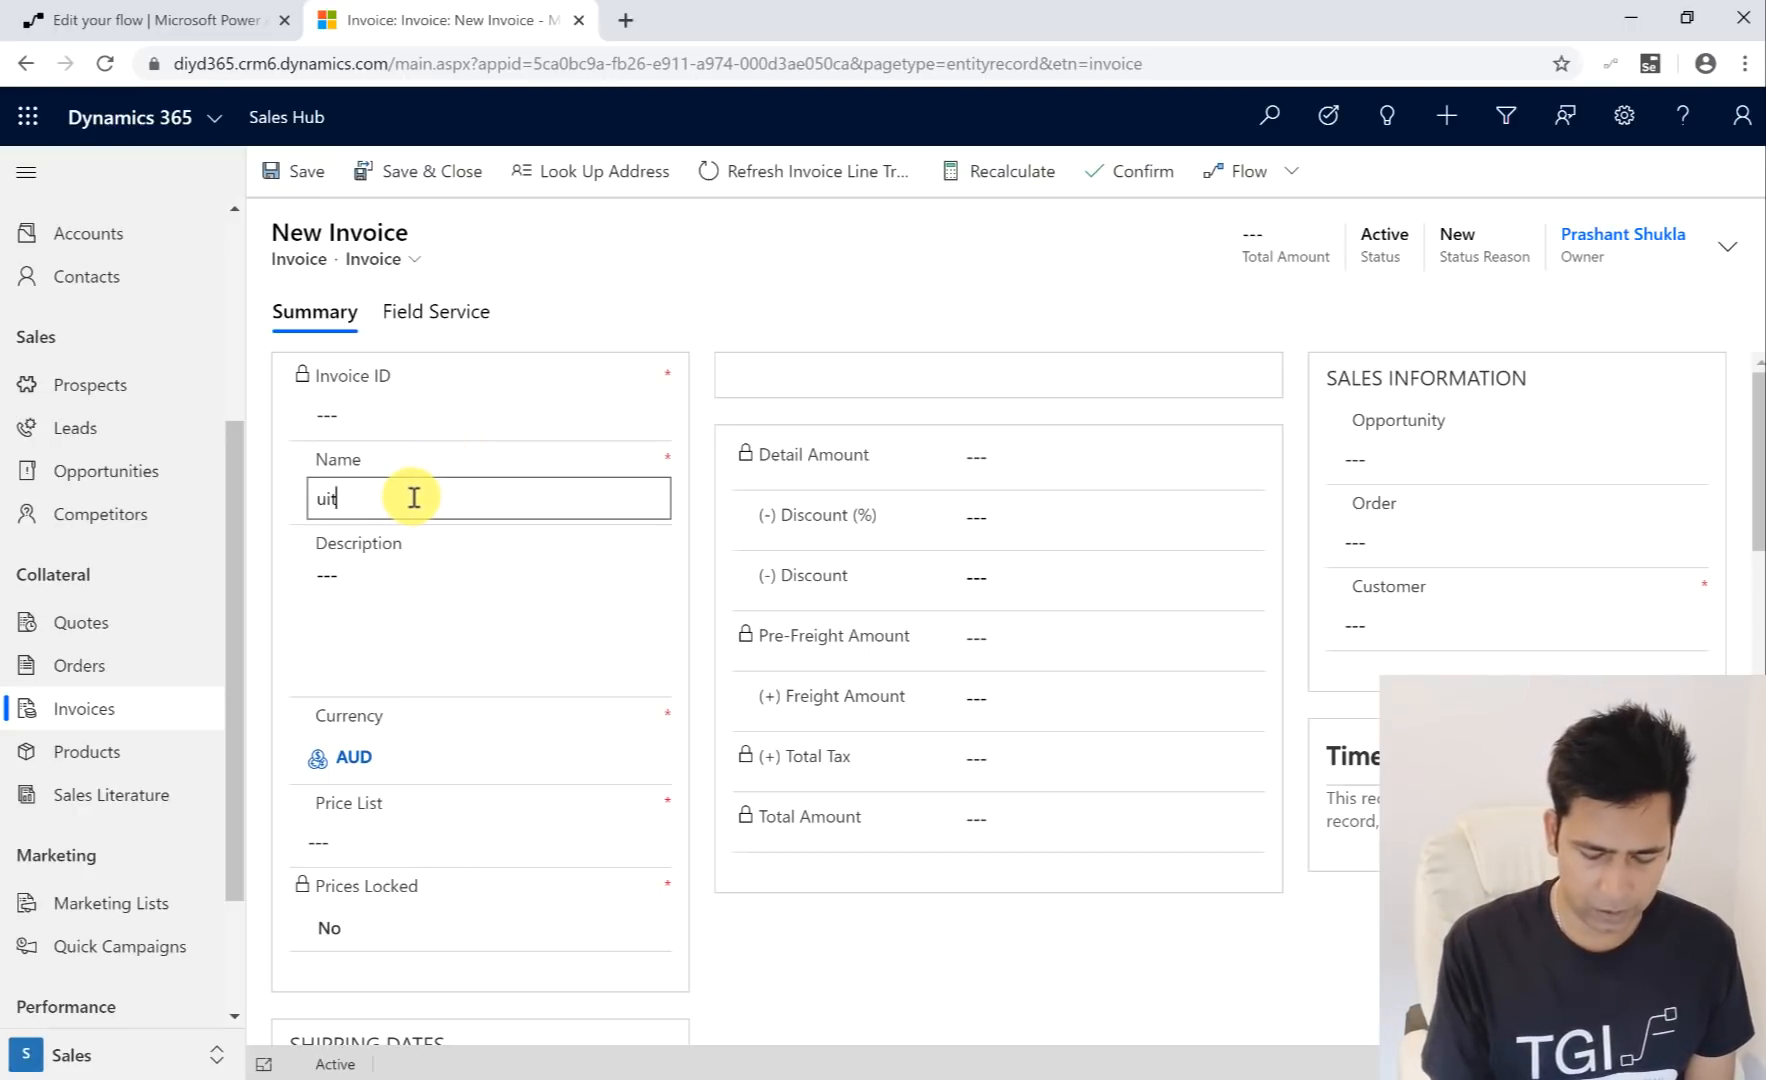
pyautogui.write('est')
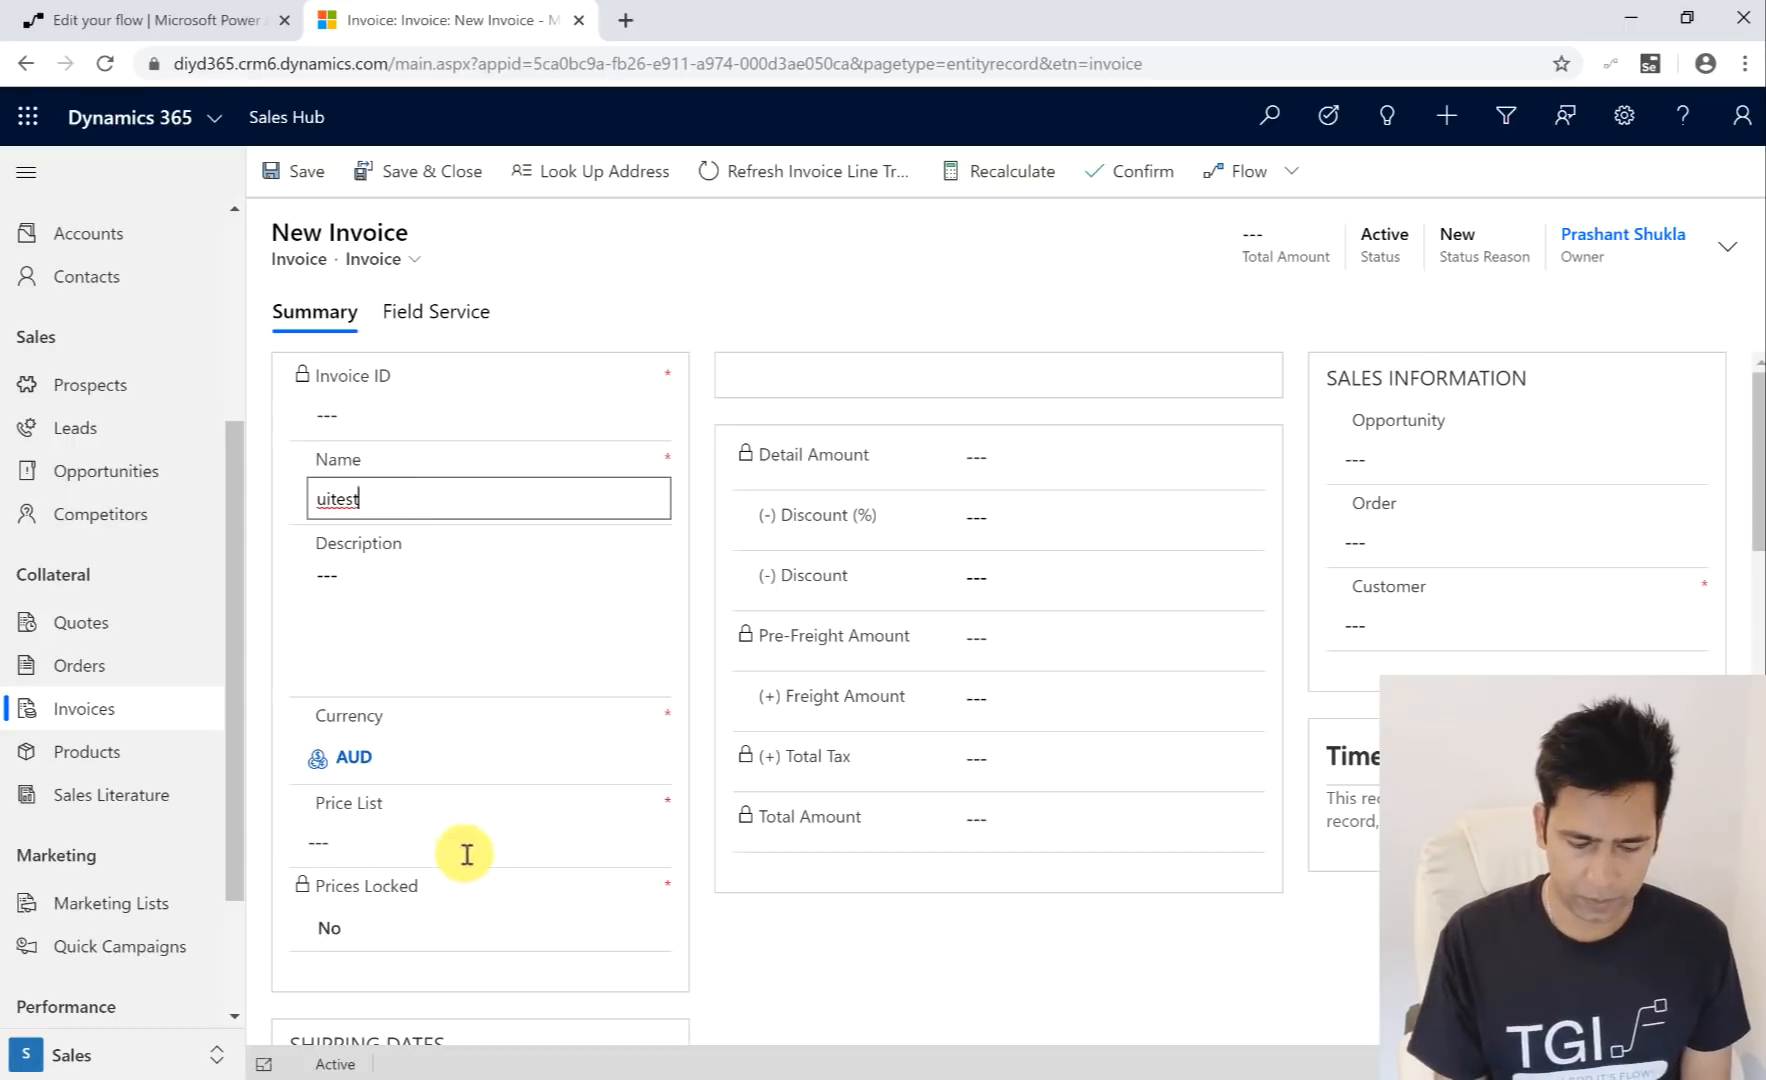
pyautogui.click(478, 838)
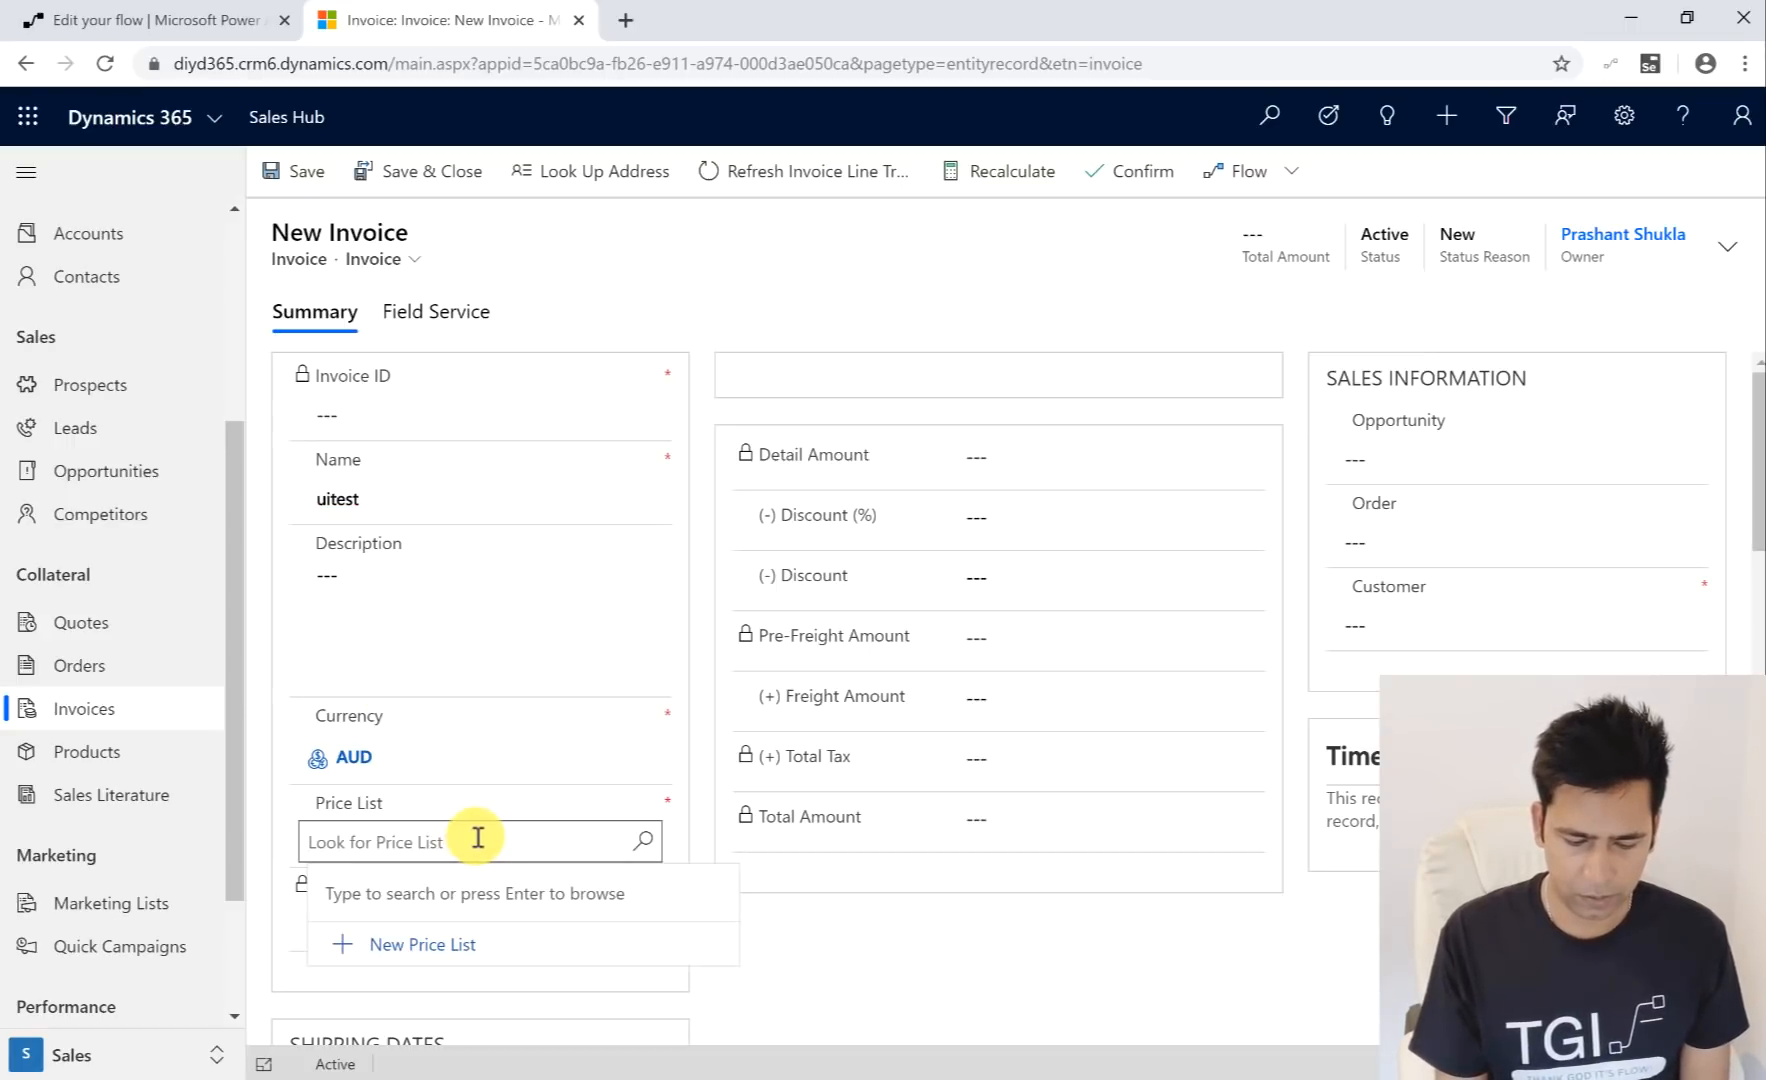
pyautogui.write('a')
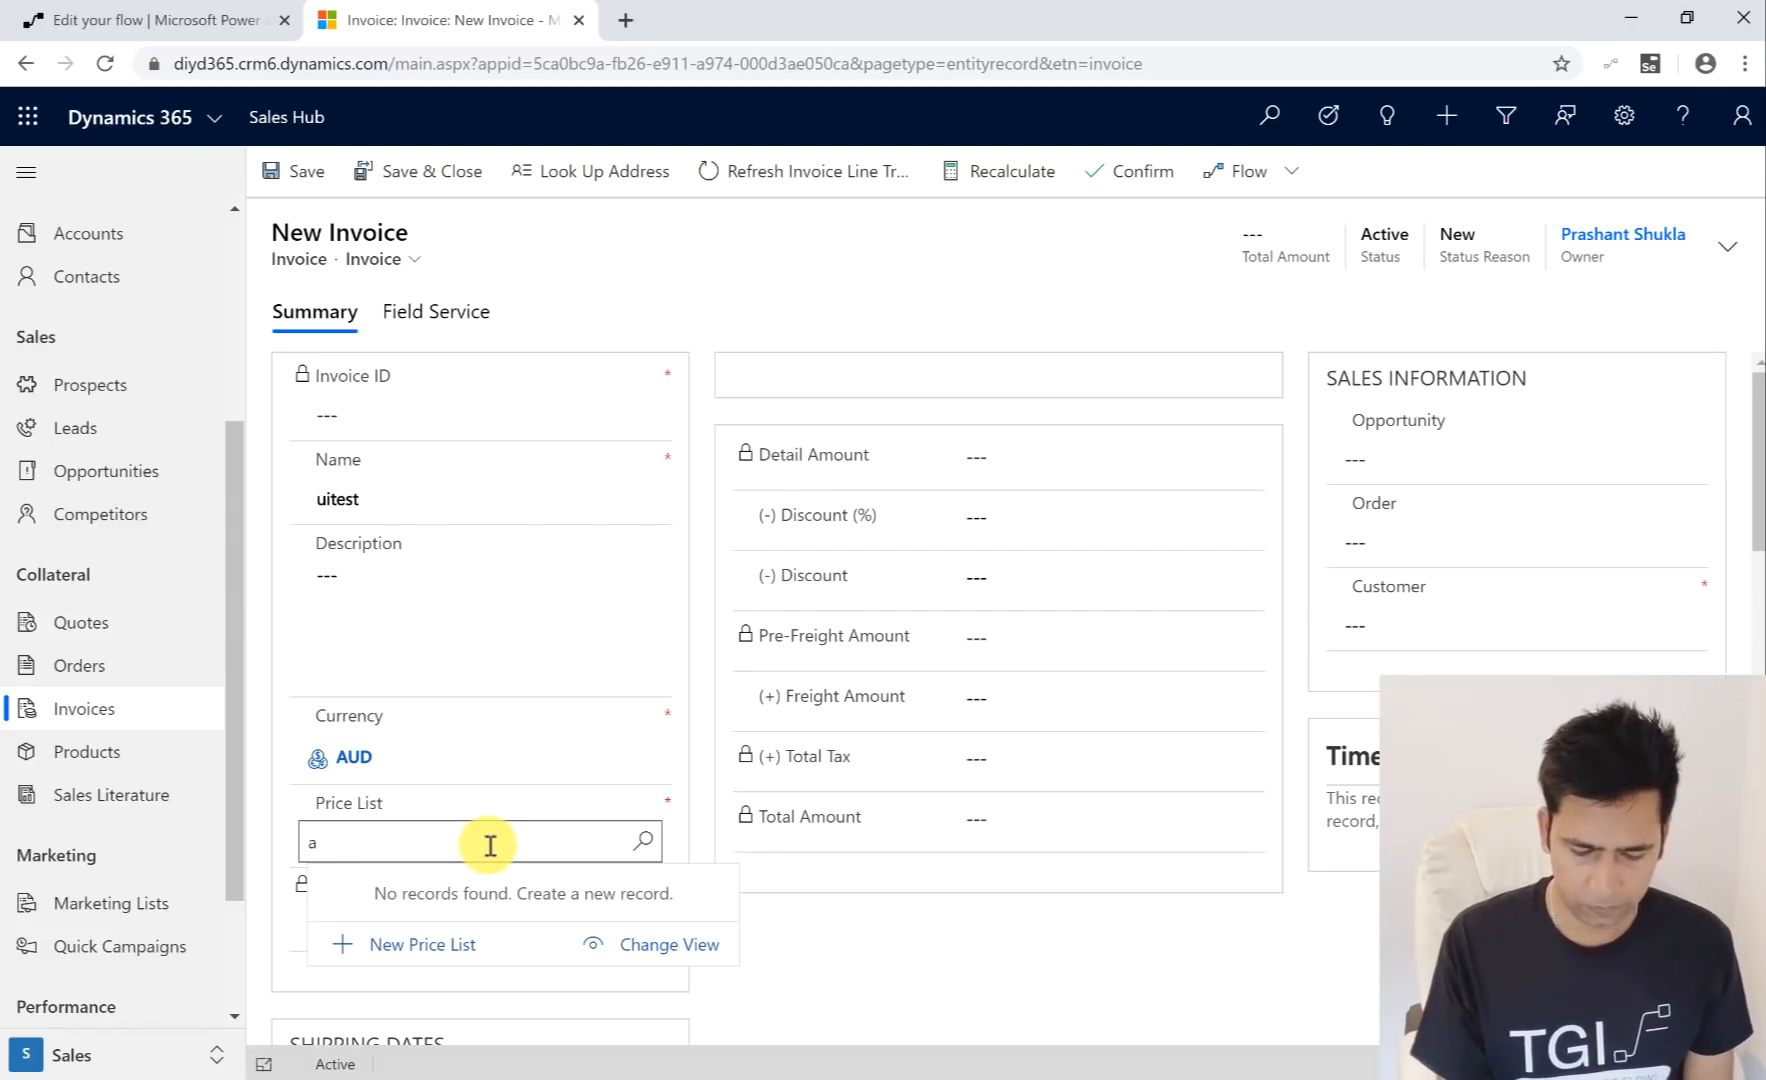
pyautogui.press('BackSpace')
pyautogui.write('p')
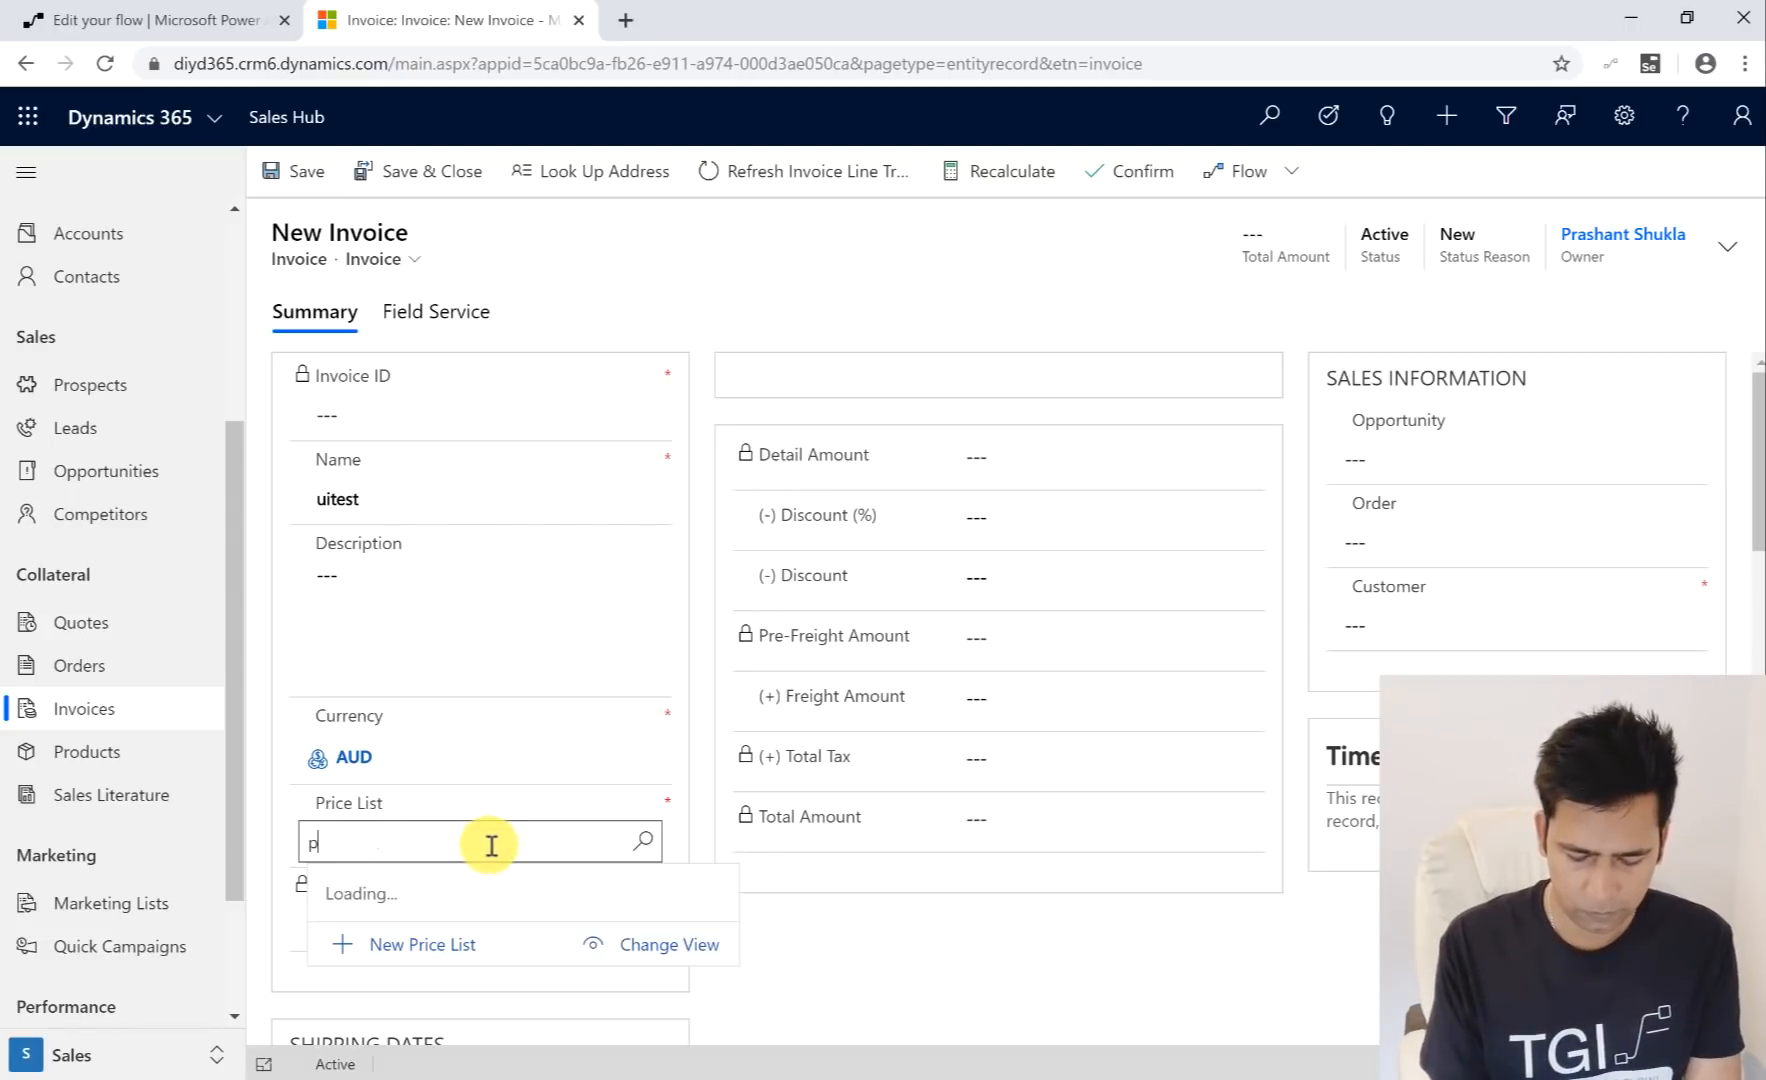
pyautogui.click(459, 676)
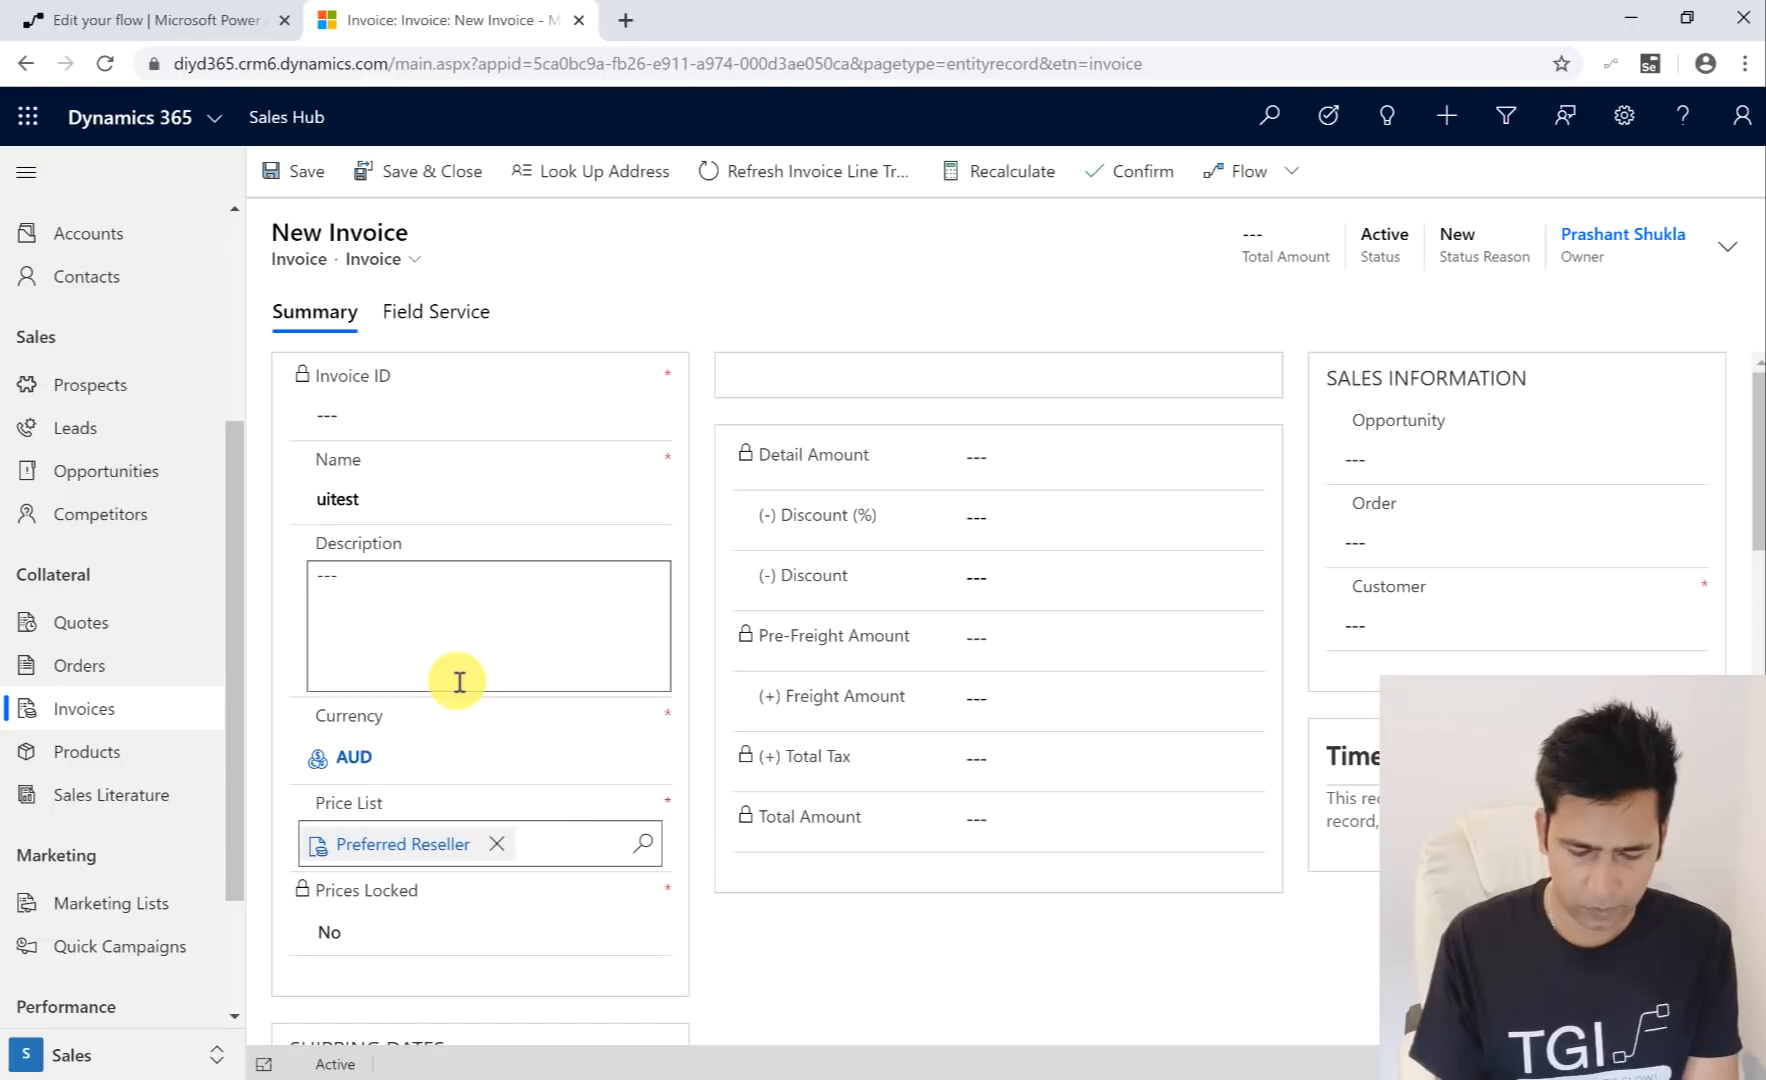
# Step: Set the invoice's customer to "ui1cust" and save the invoice
pyautogui.click(1440, 628)
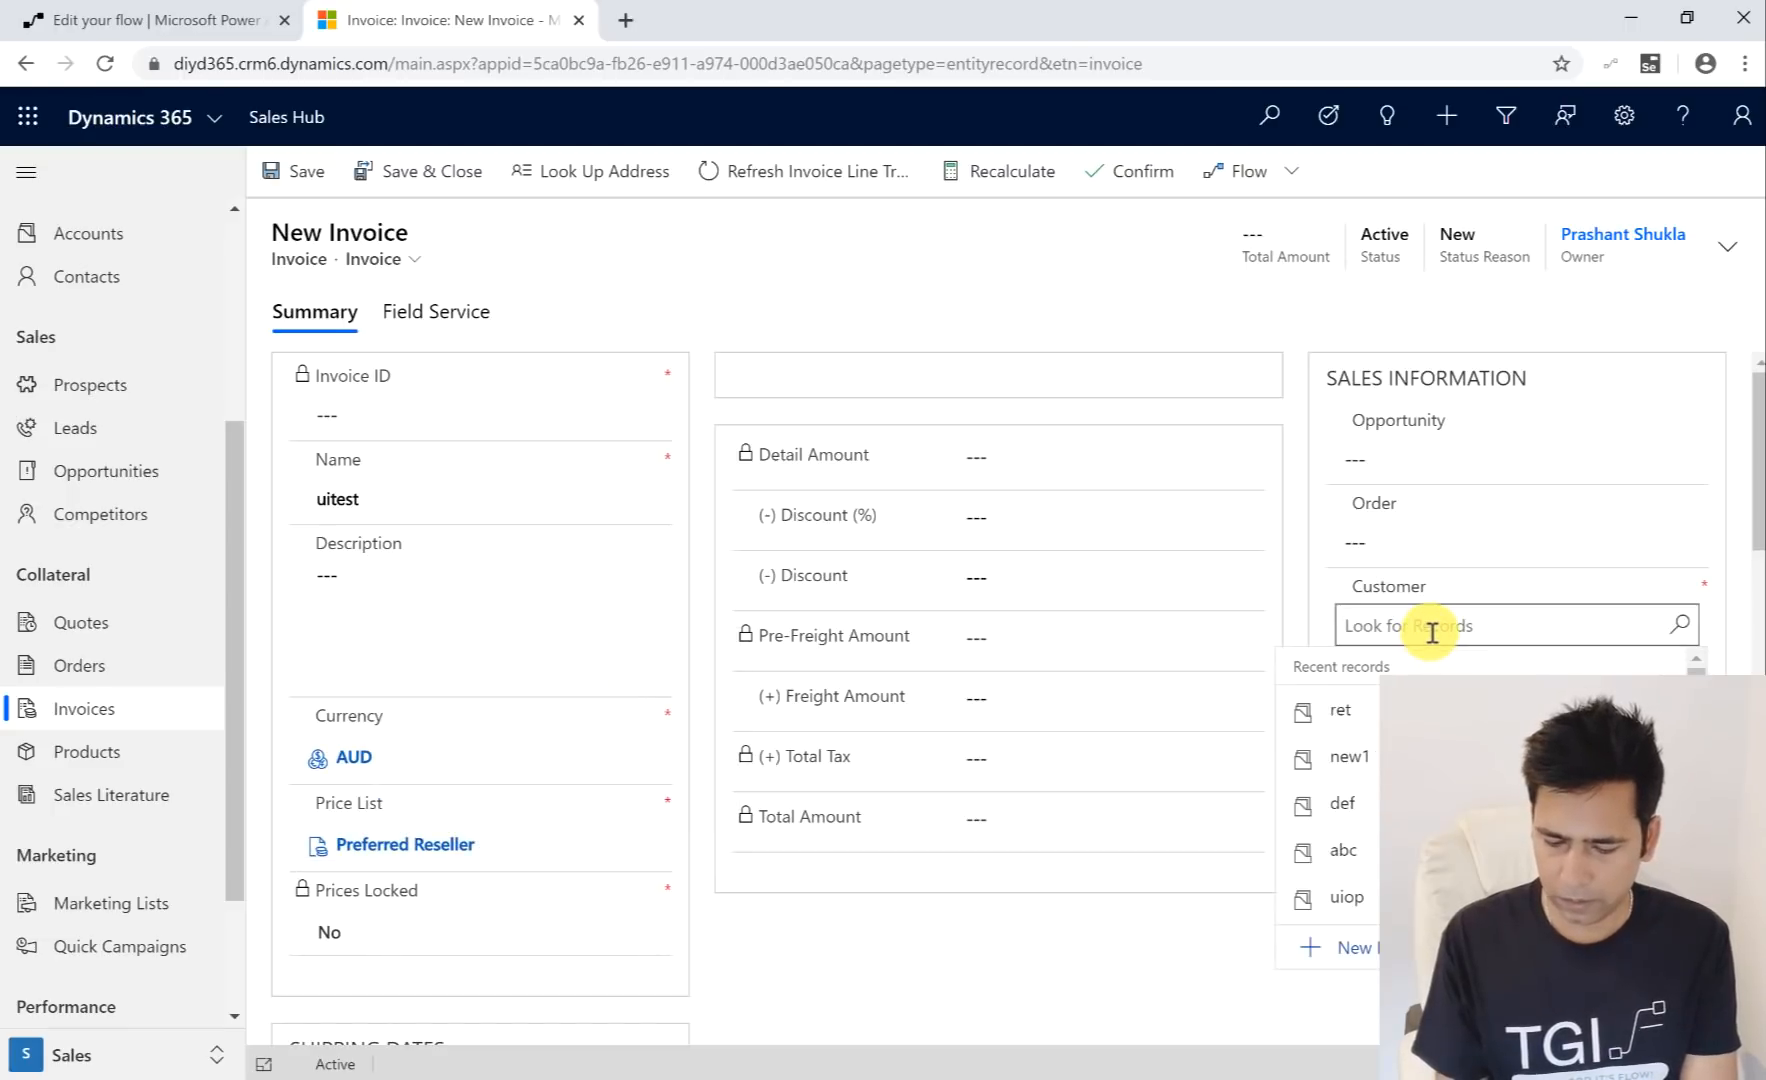
pyautogui.scroll(-3, 1370, 826)
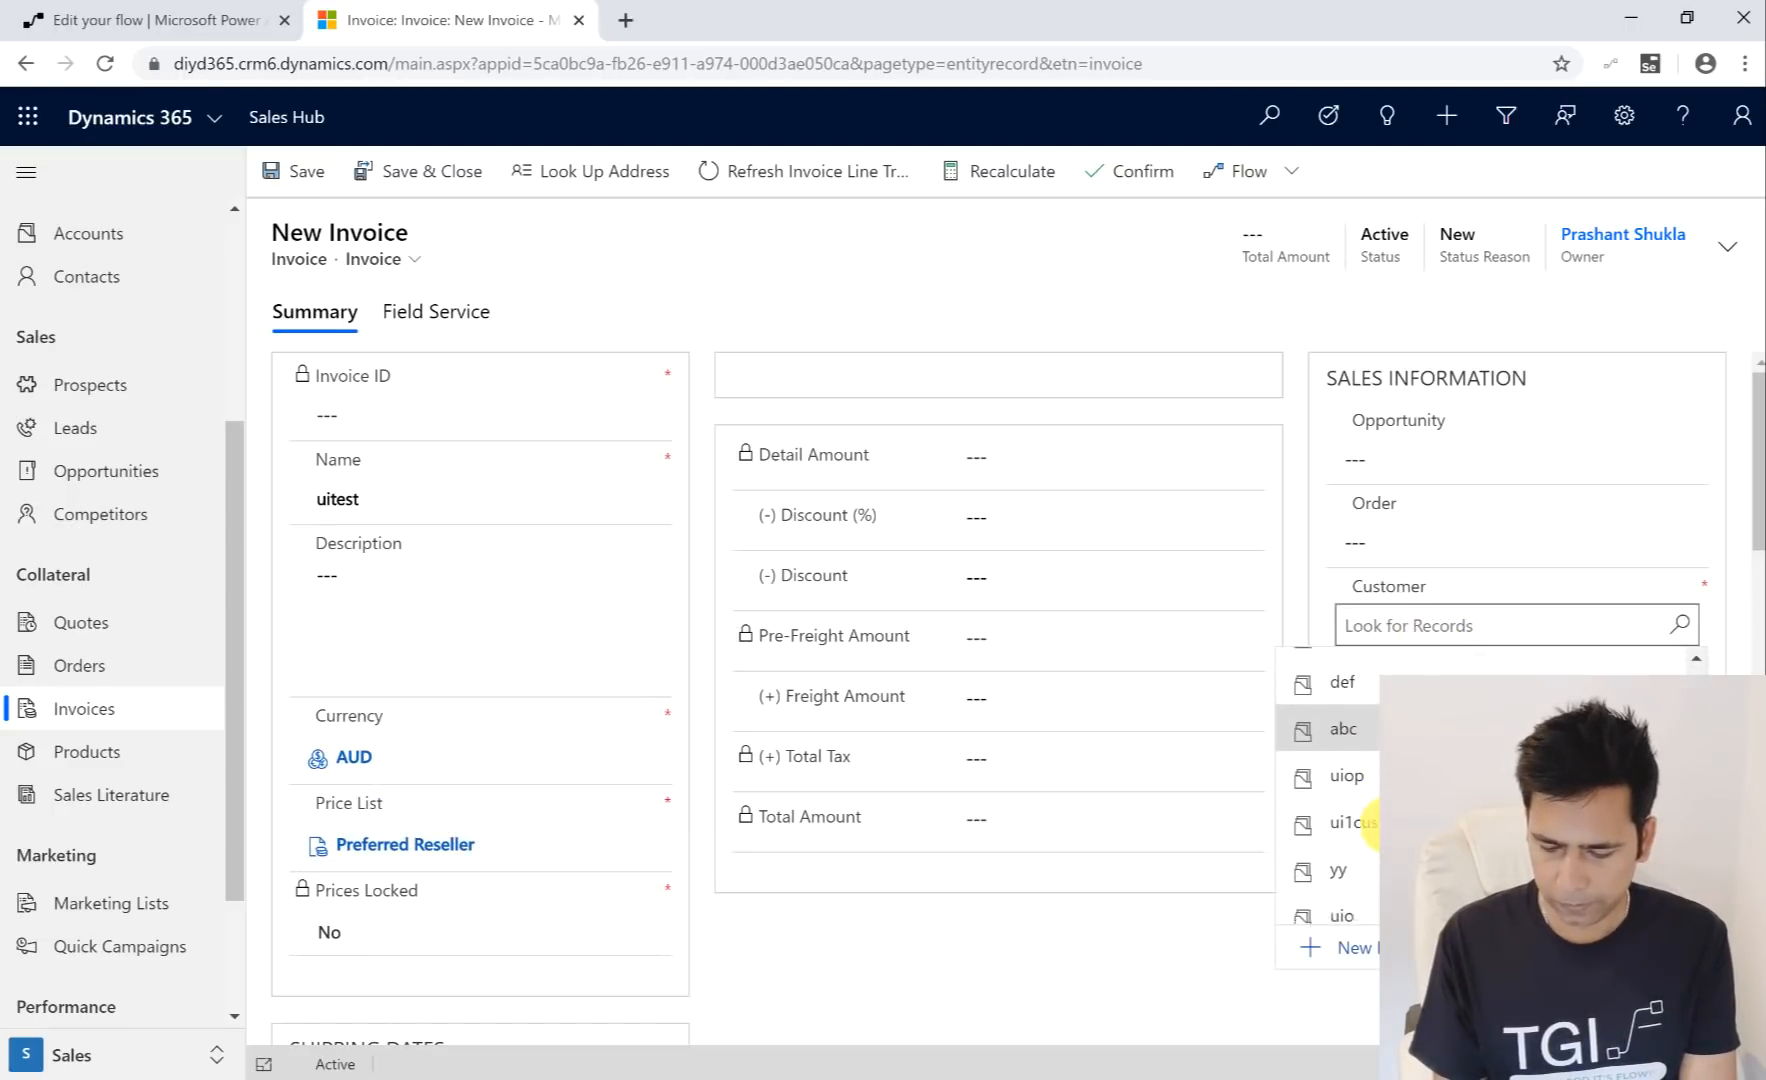
pyautogui.scroll(-1, 1370, 826)
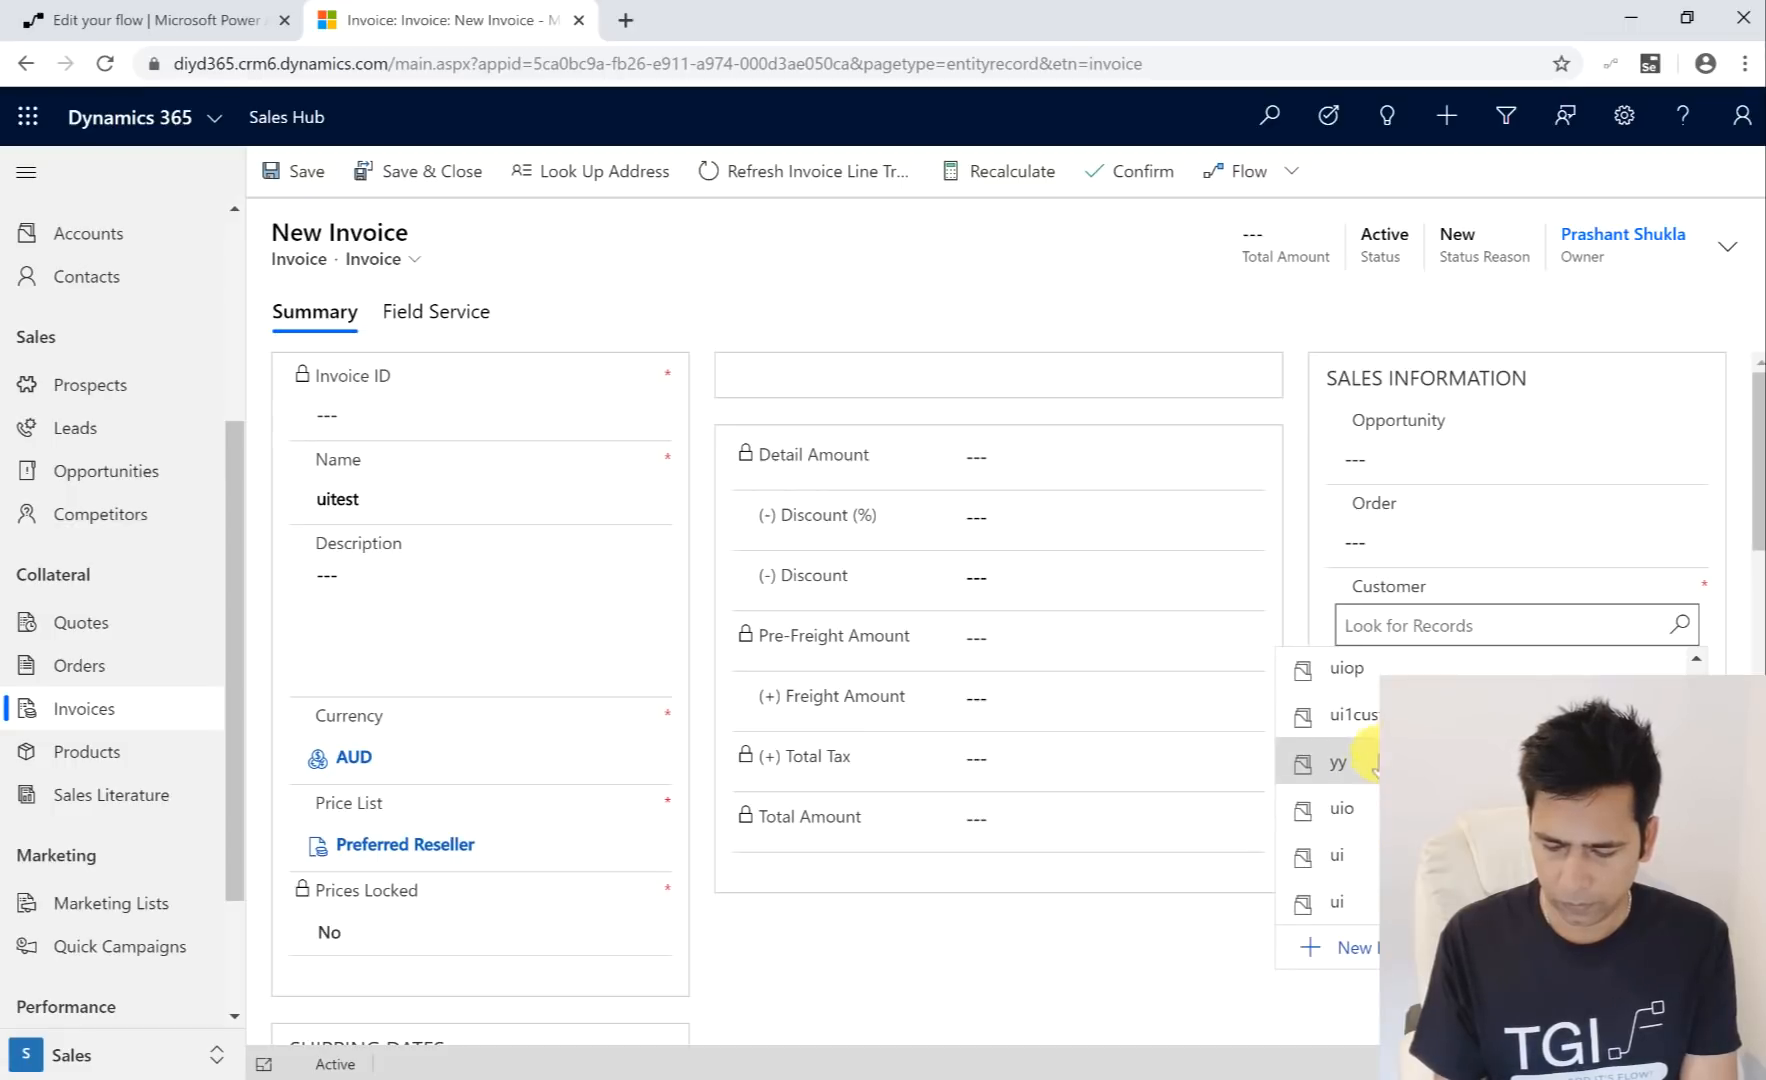
pyautogui.click(1345, 714)
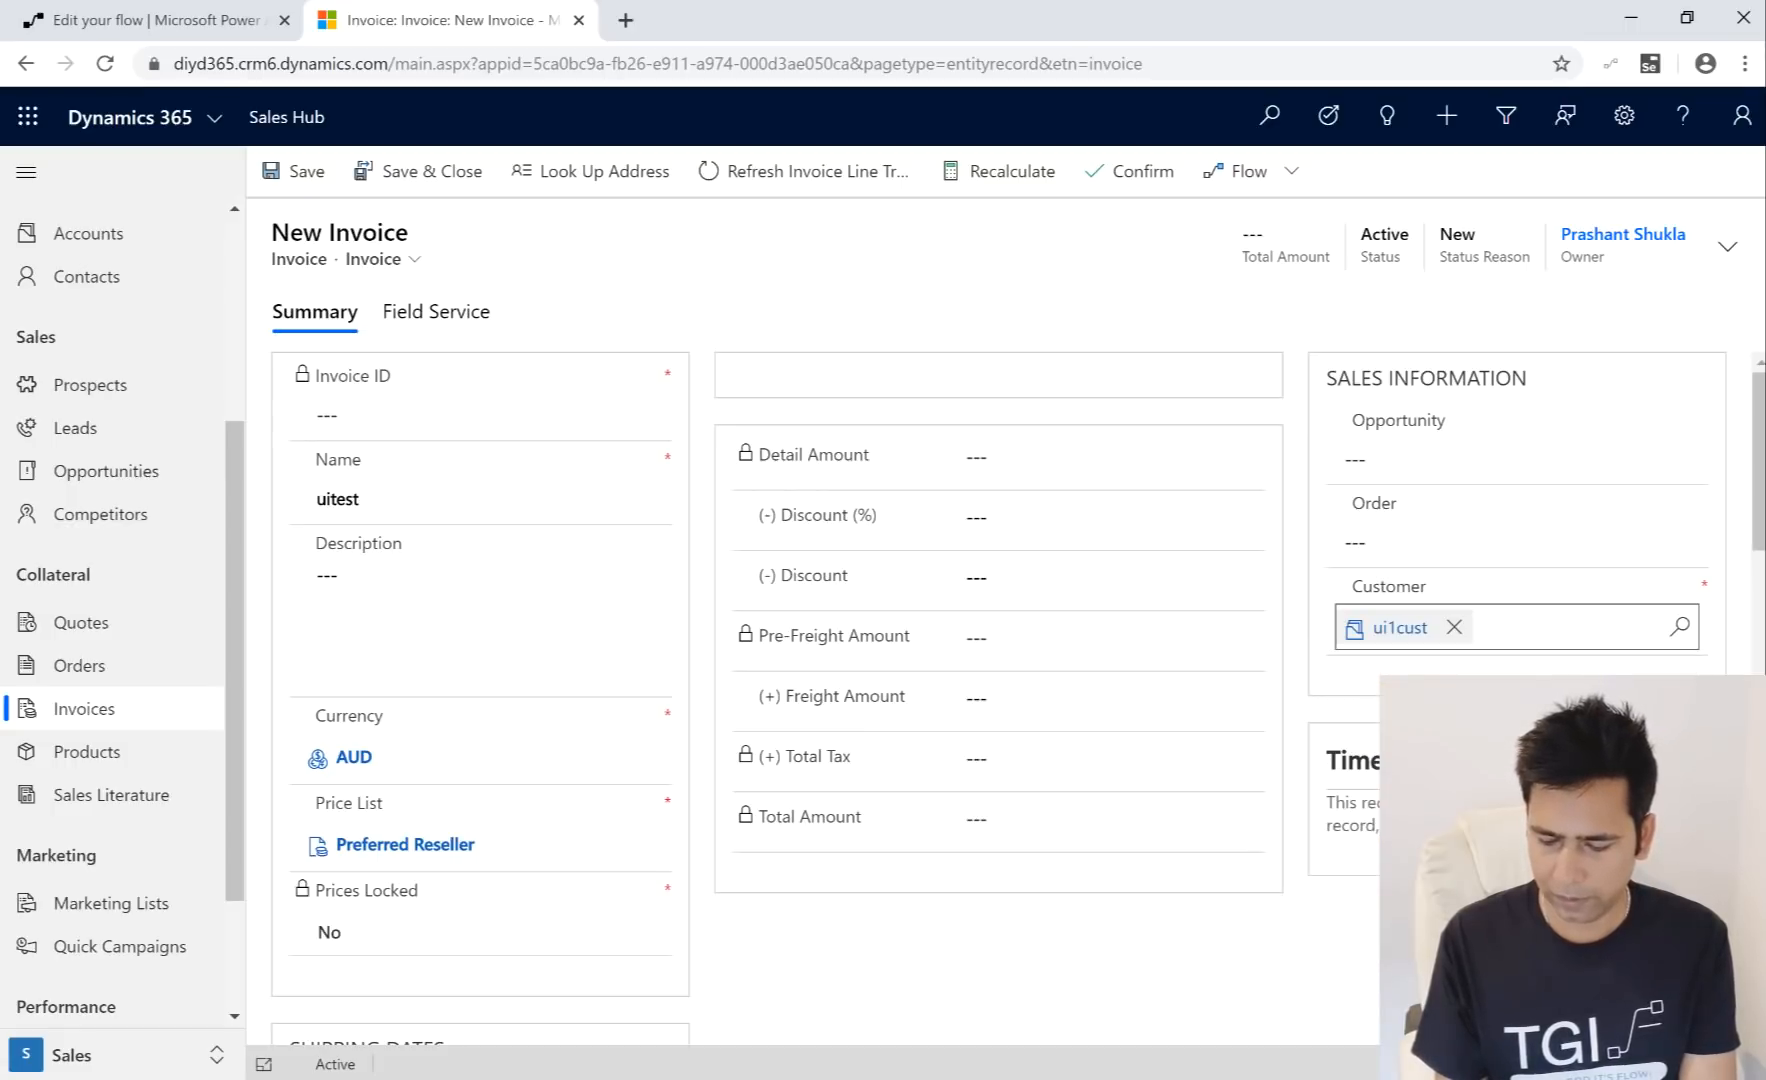
pyautogui.hotkey('ctrl', 's')
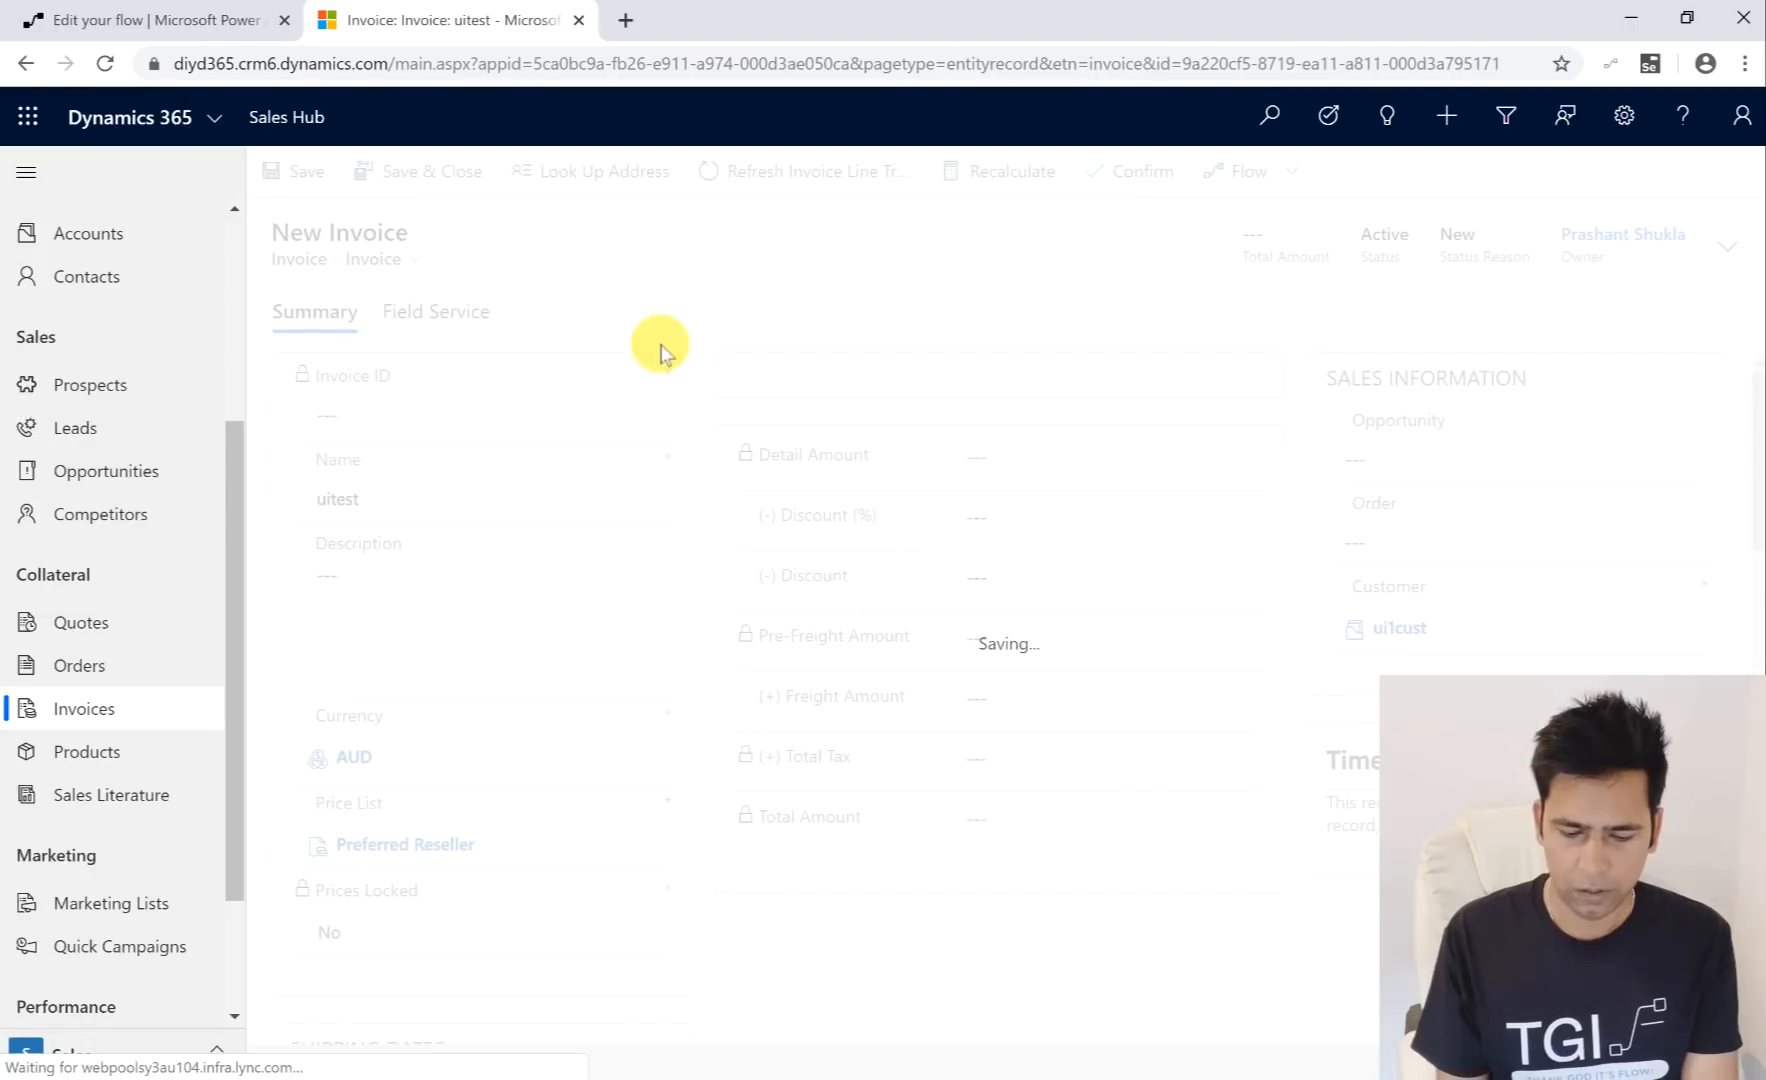
# Step: Switch to Power Automate, start the flow test, and return to the uitest invoice in Dynamics 365
pyautogui.click(163, 30)
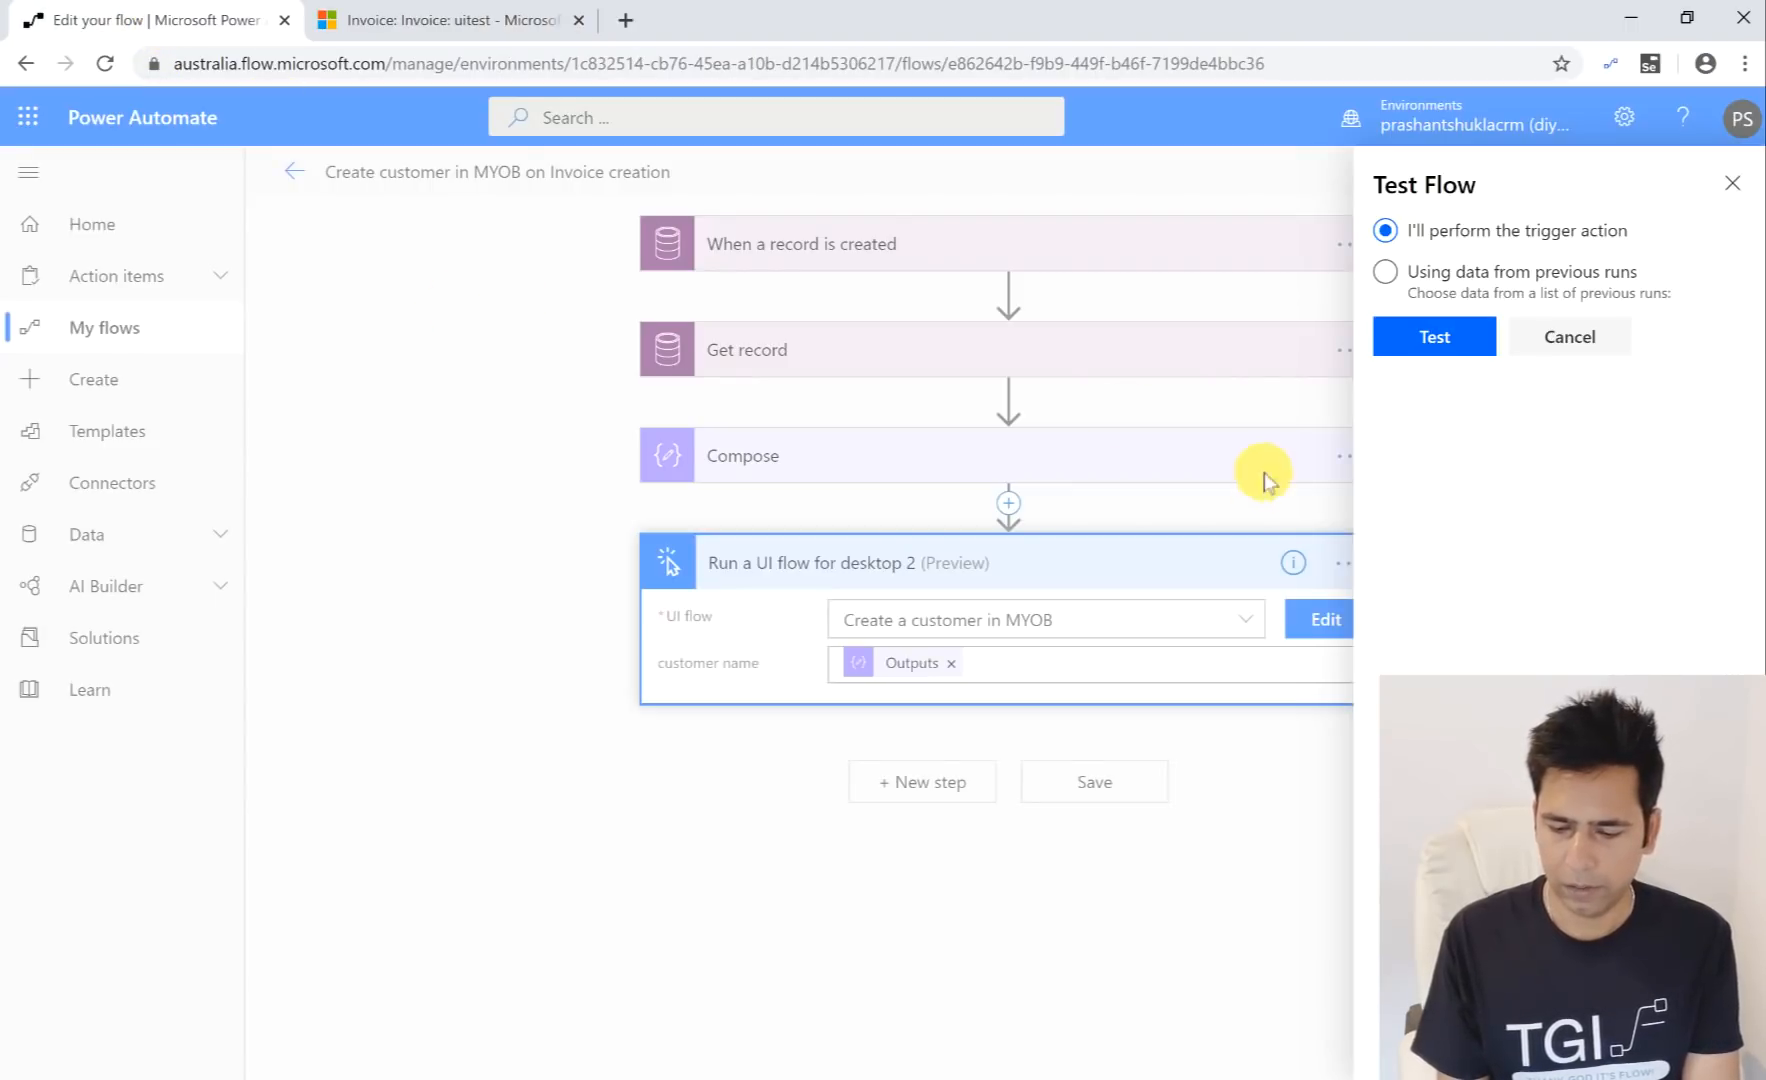
pyautogui.click(1430, 340)
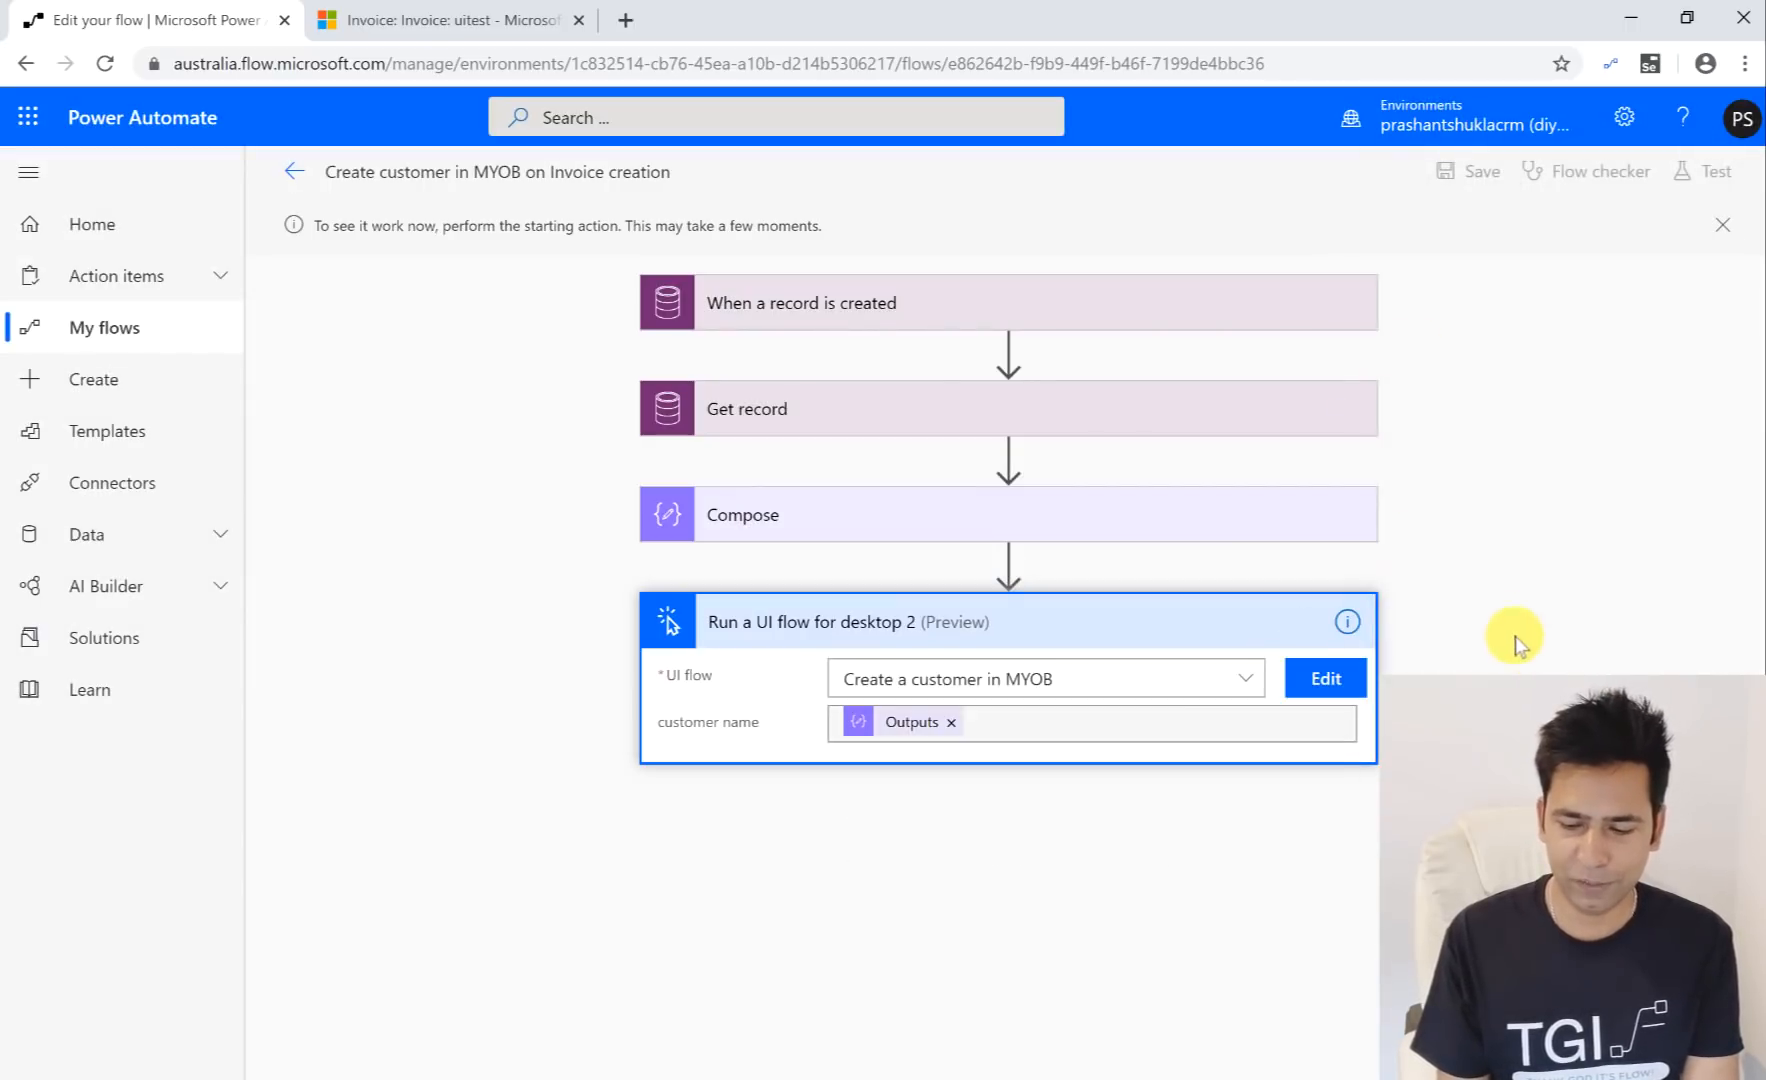
pyautogui.click(457, 28)
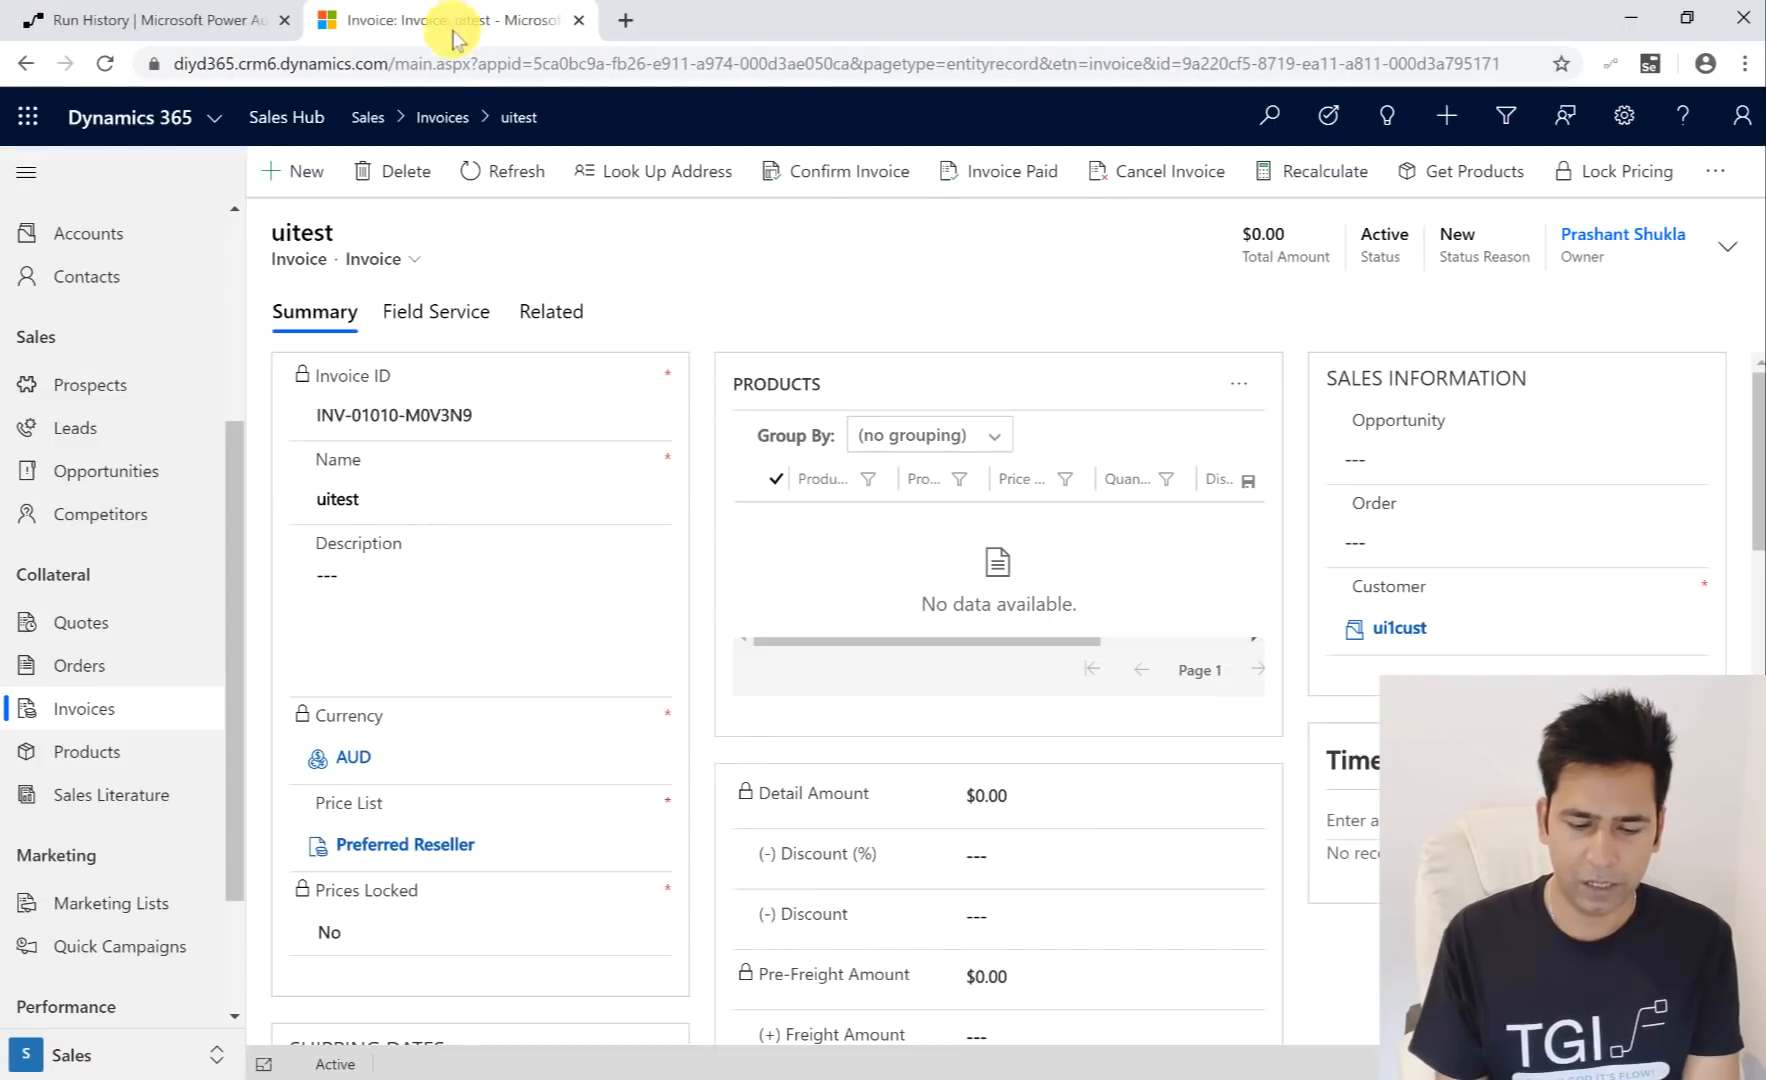
# Step: Create another invoice named "uitest2" and choose the Preferred Reseller price list
pyautogui.click(285, 174)
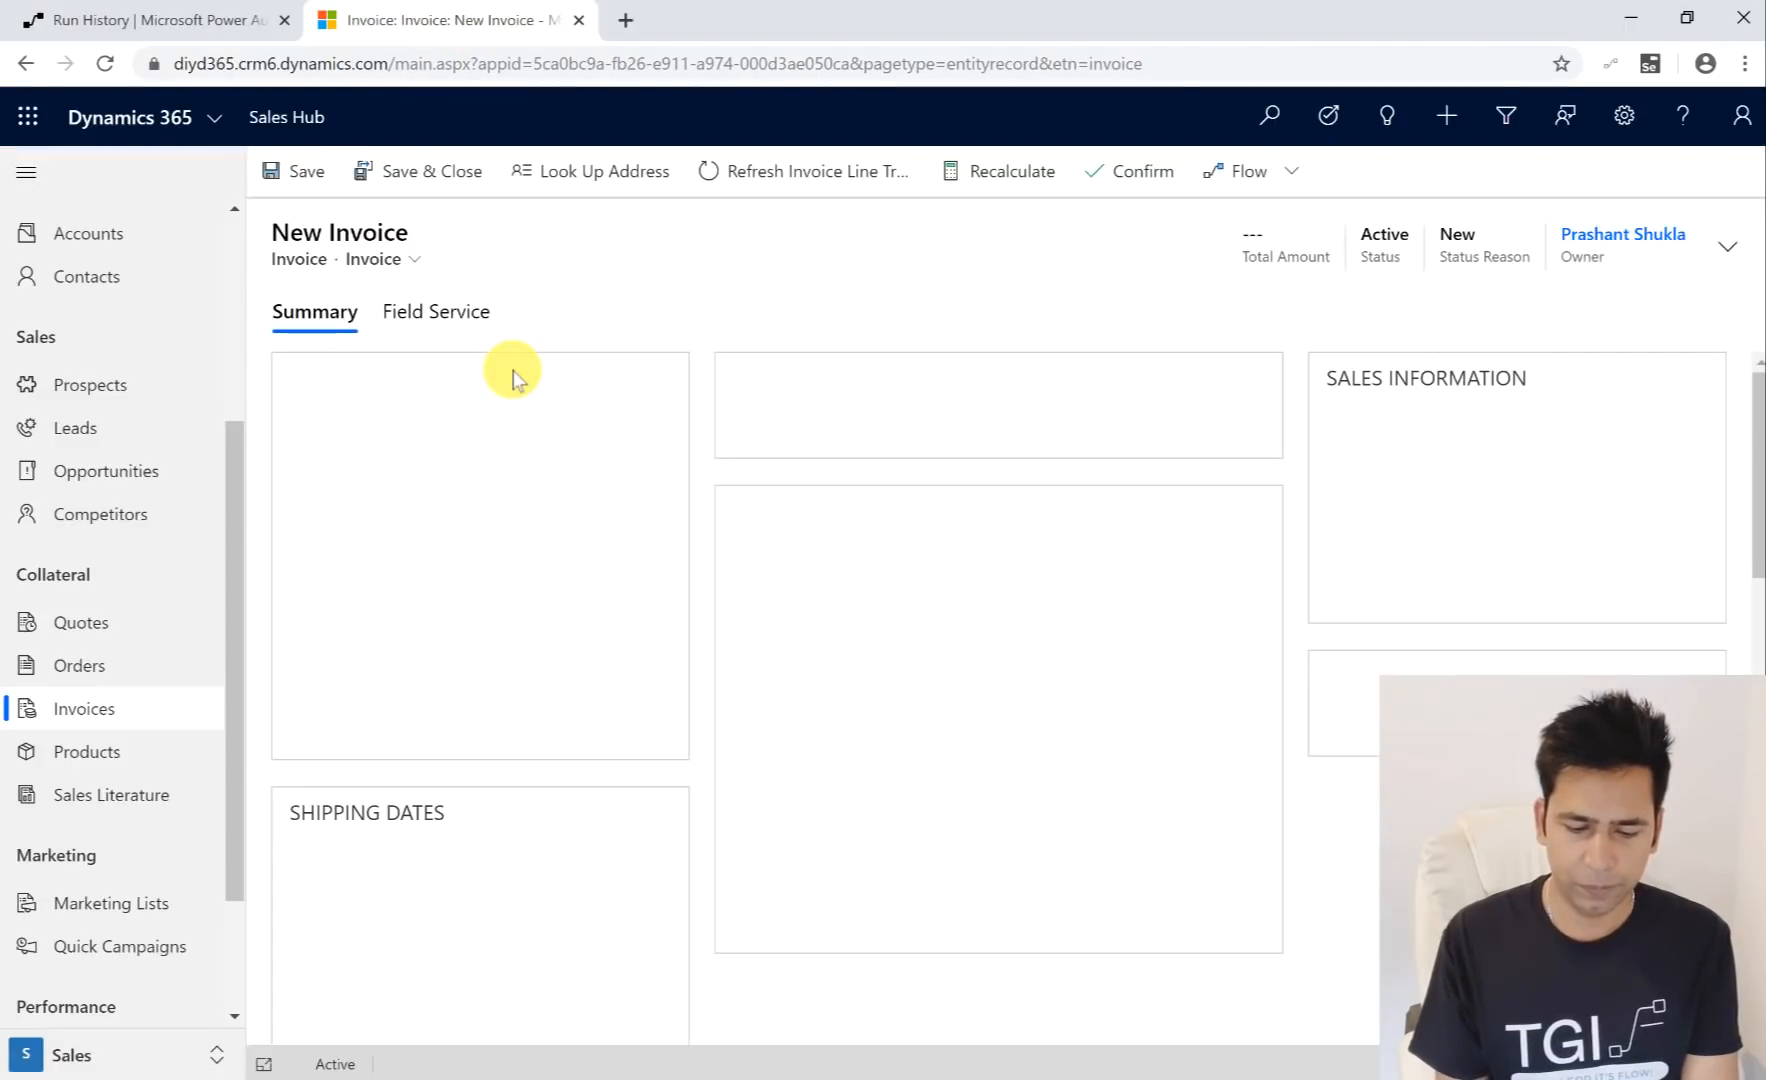
pyautogui.click(491, 495)
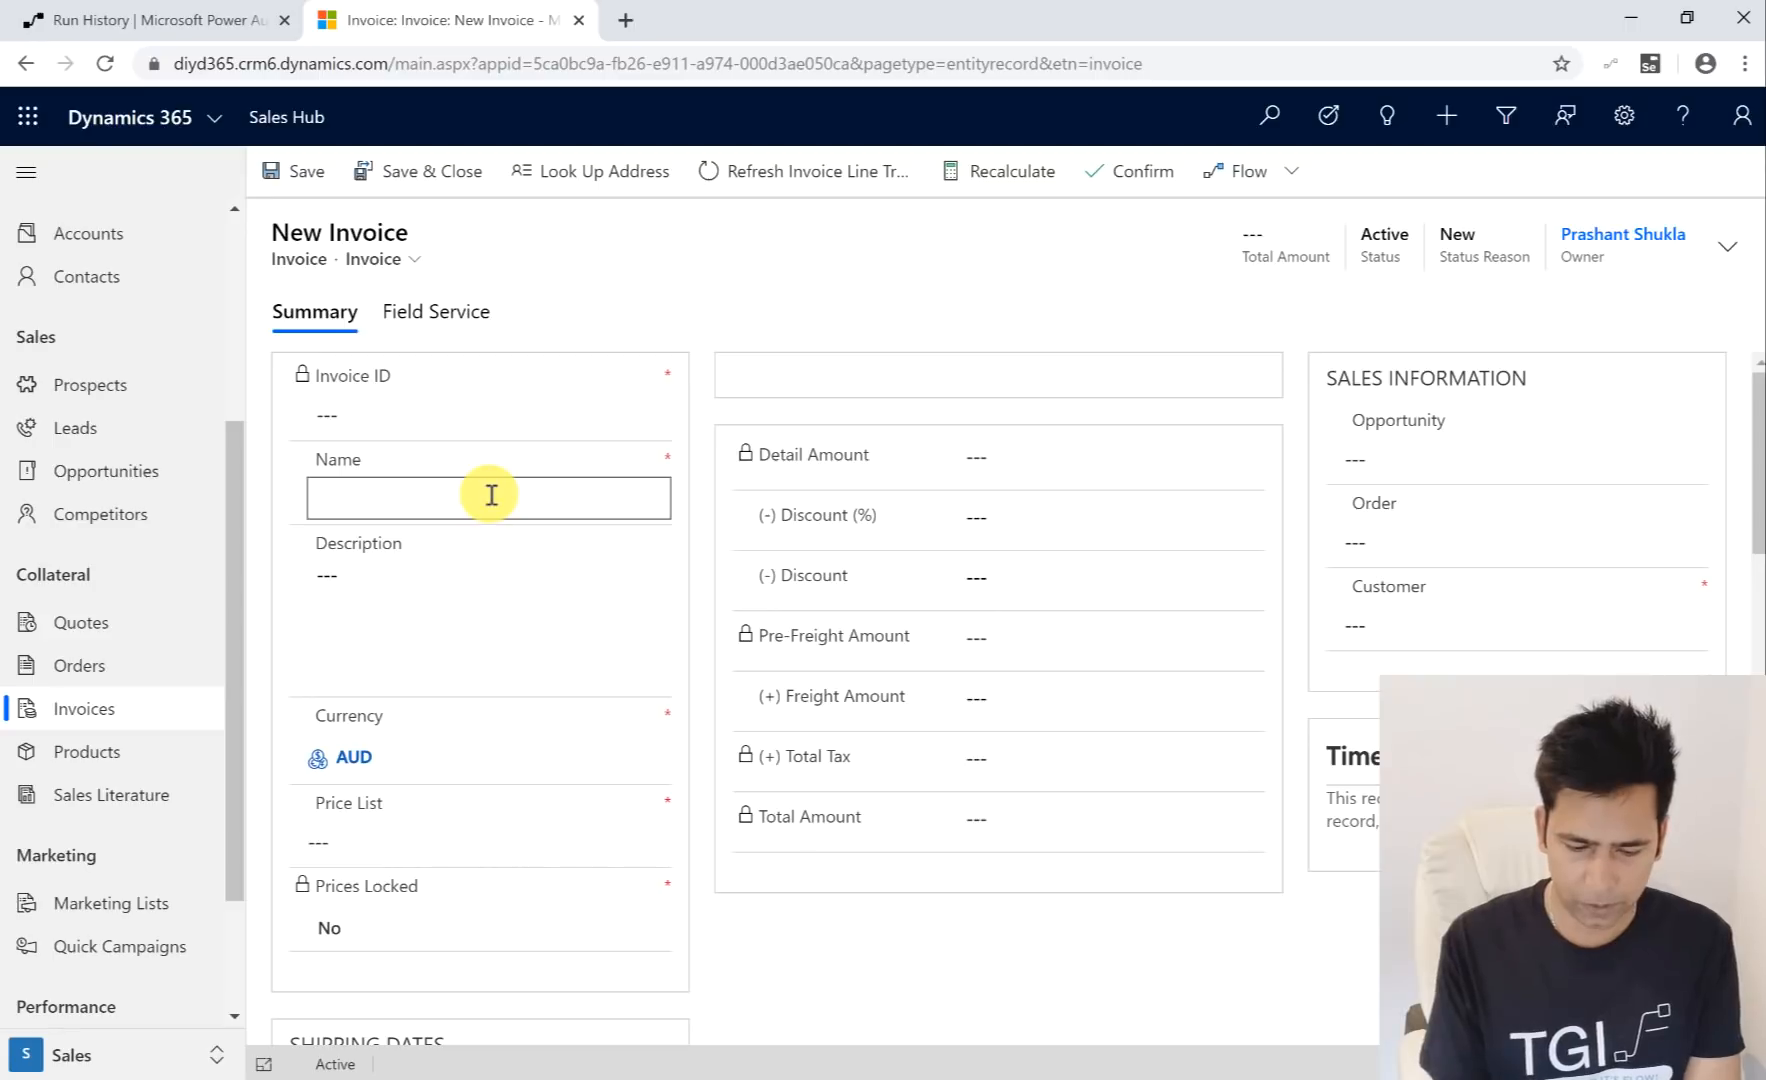
pyautogui.write('uitest2')
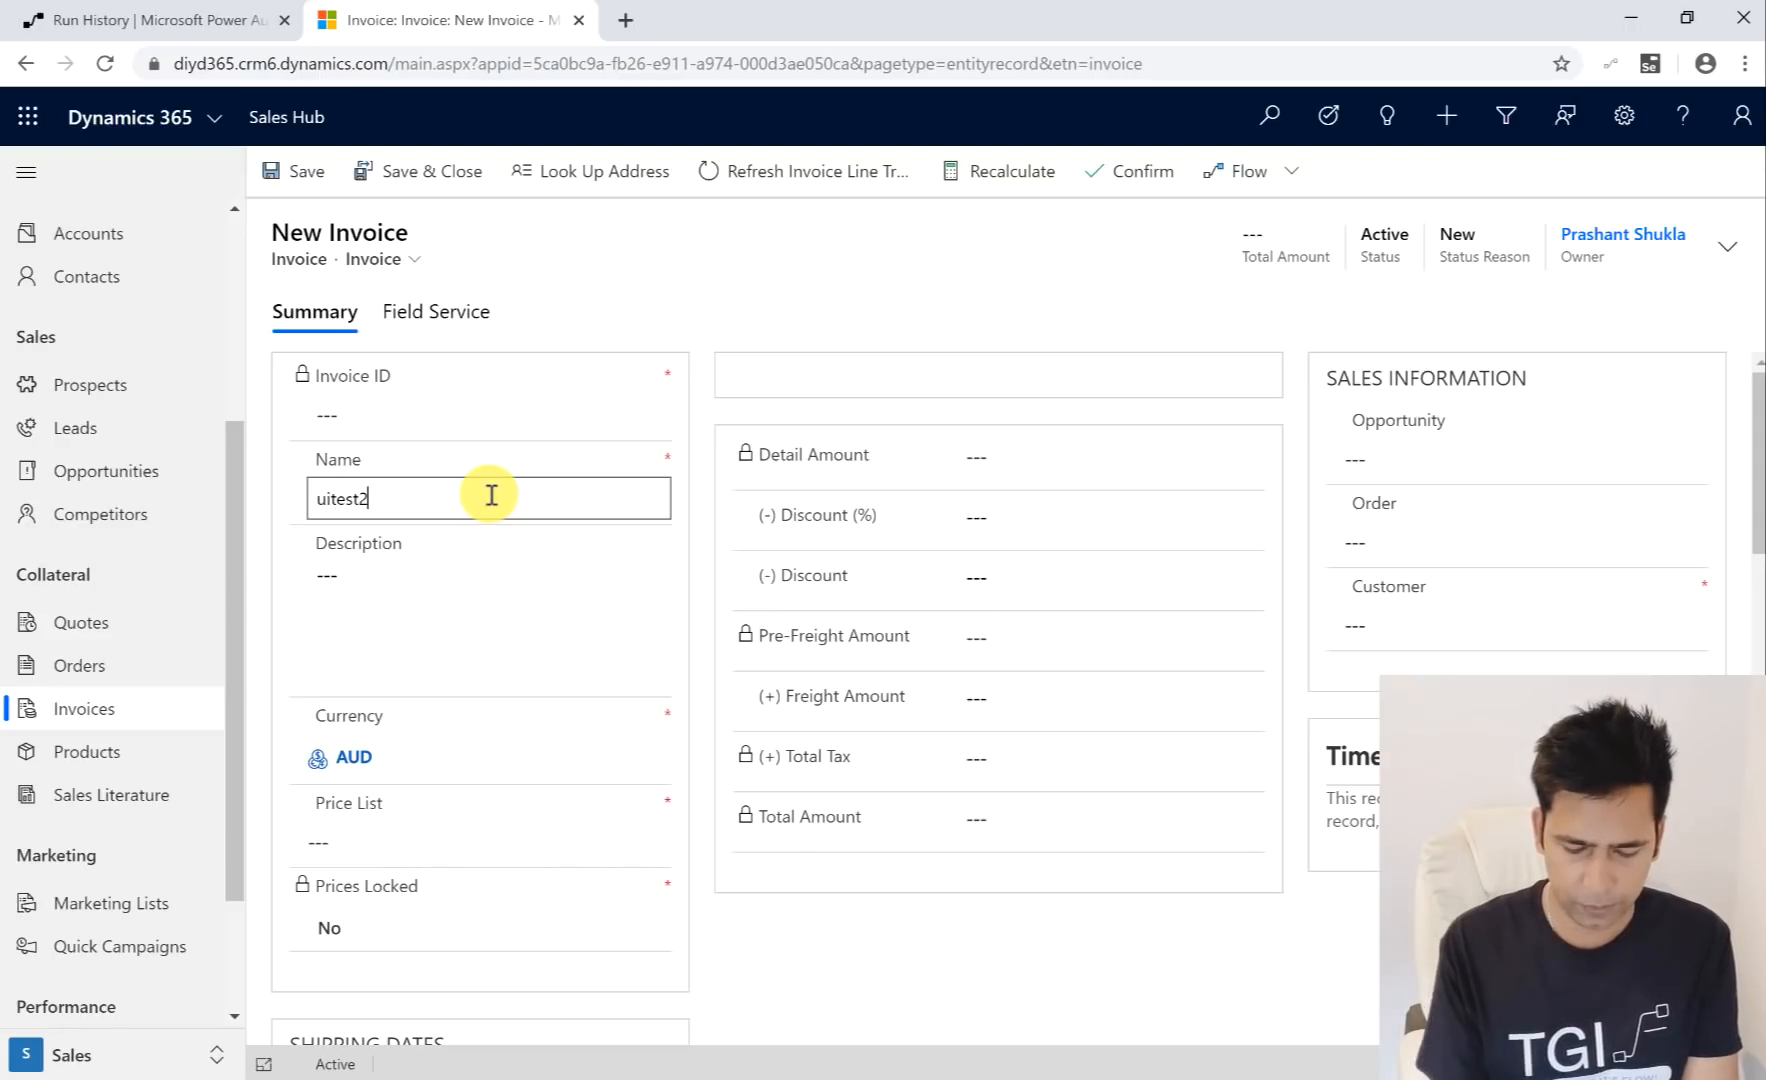
pyautogui.click(452, 838)
pyautogui.write('p')
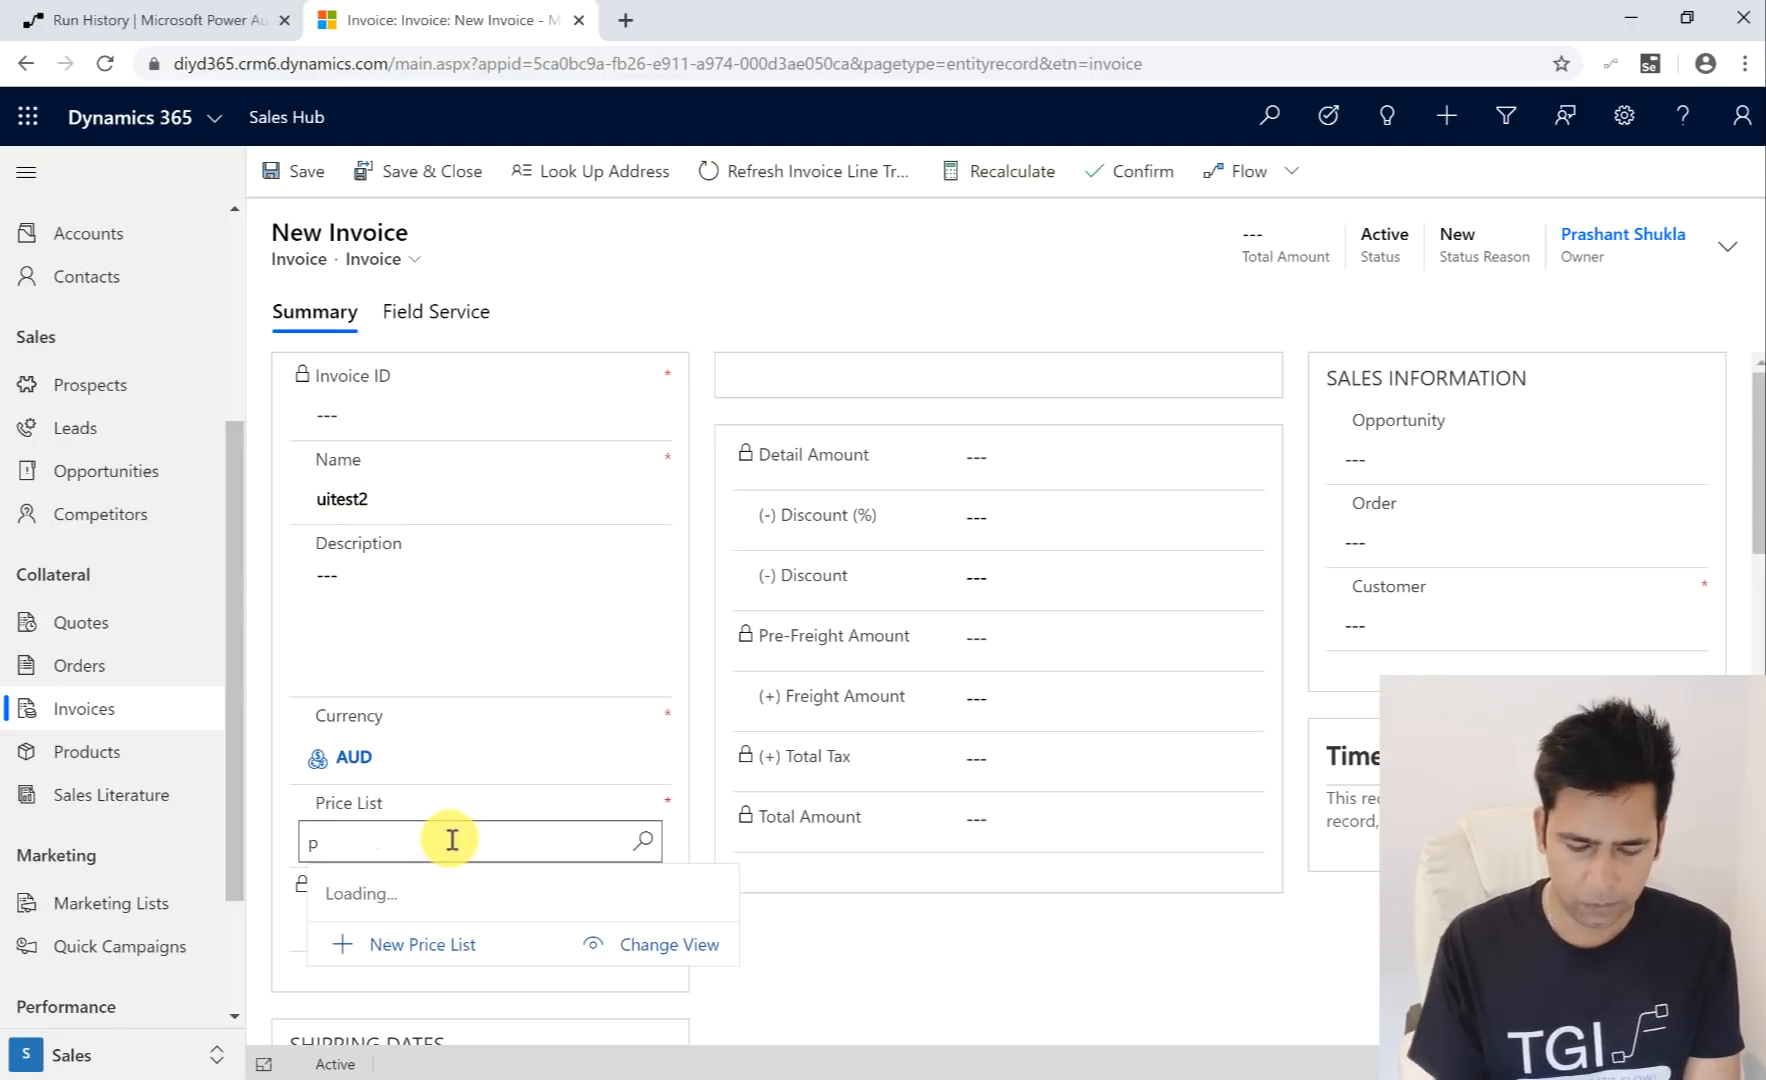
pyautogui.click(422, 672)
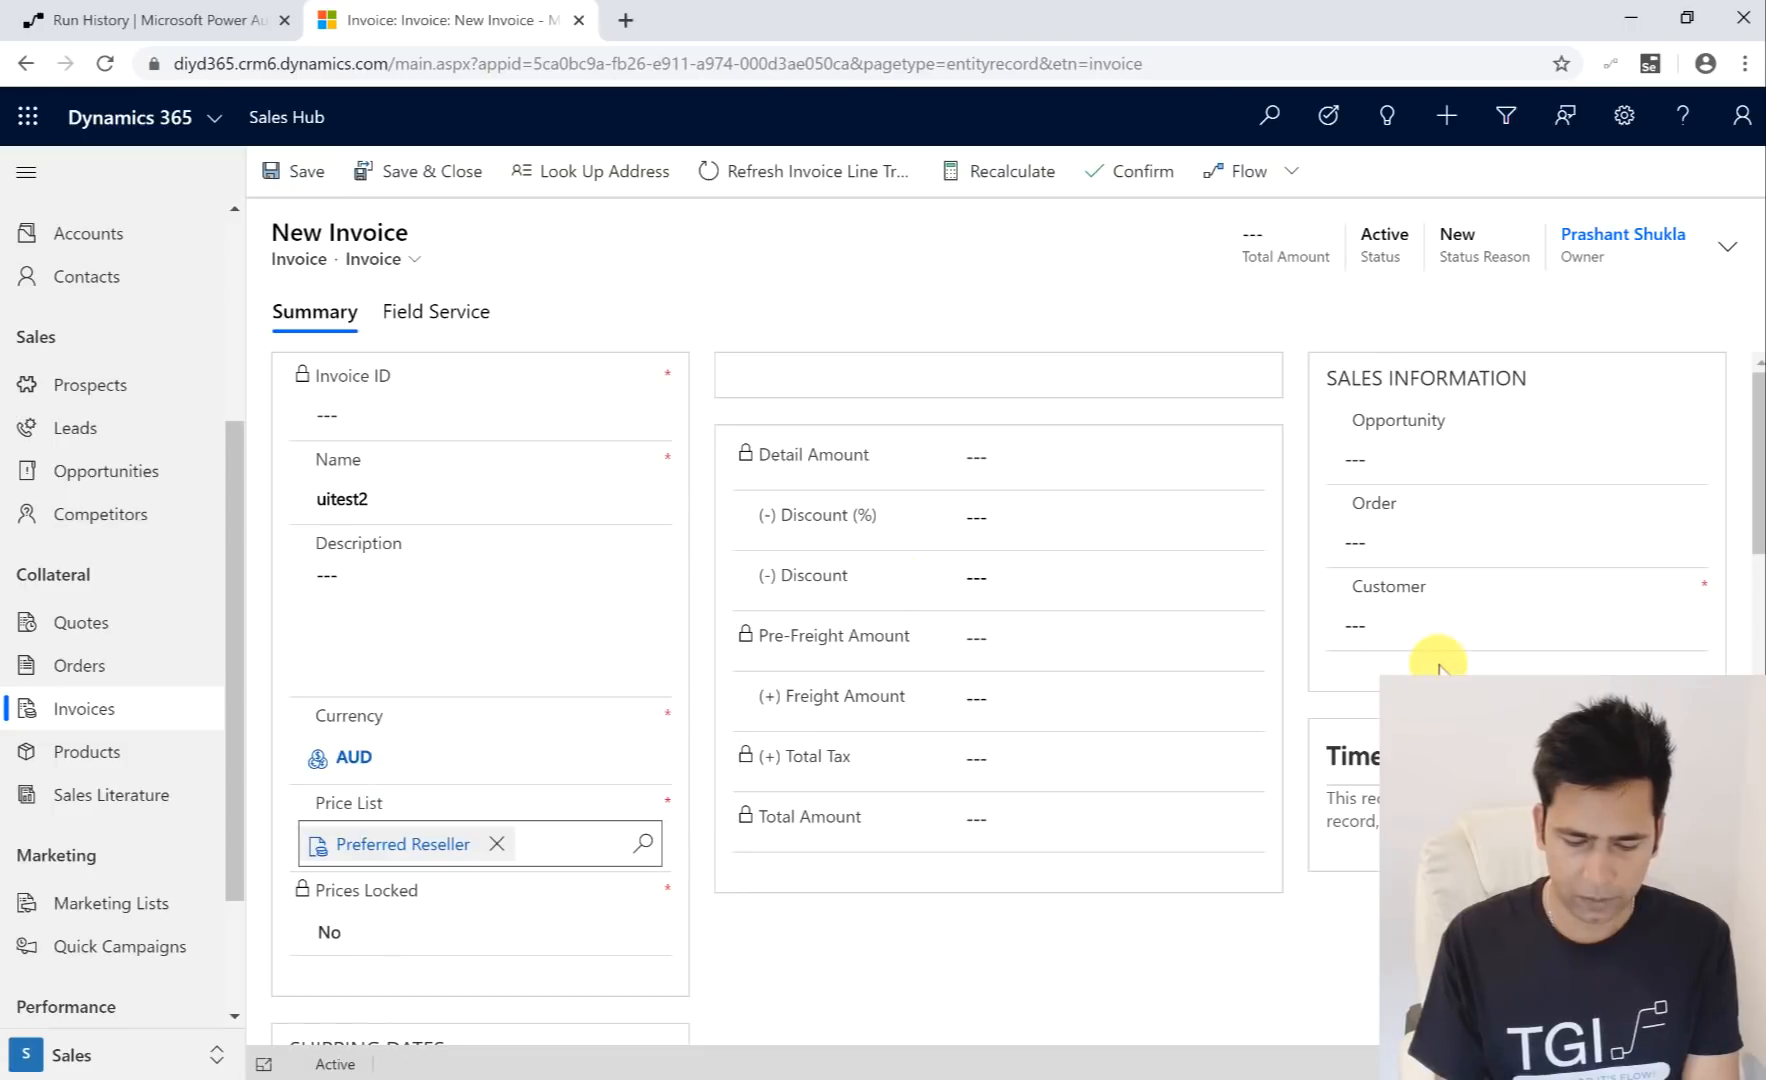
# Step: Set the uitest2 invoice's customer to "ui1cust", save the invoice, and switch to Power Automate to check the flow run
pyautogui.click(1466, 623)
pyautogui.scroll(-2, 1400, 800)
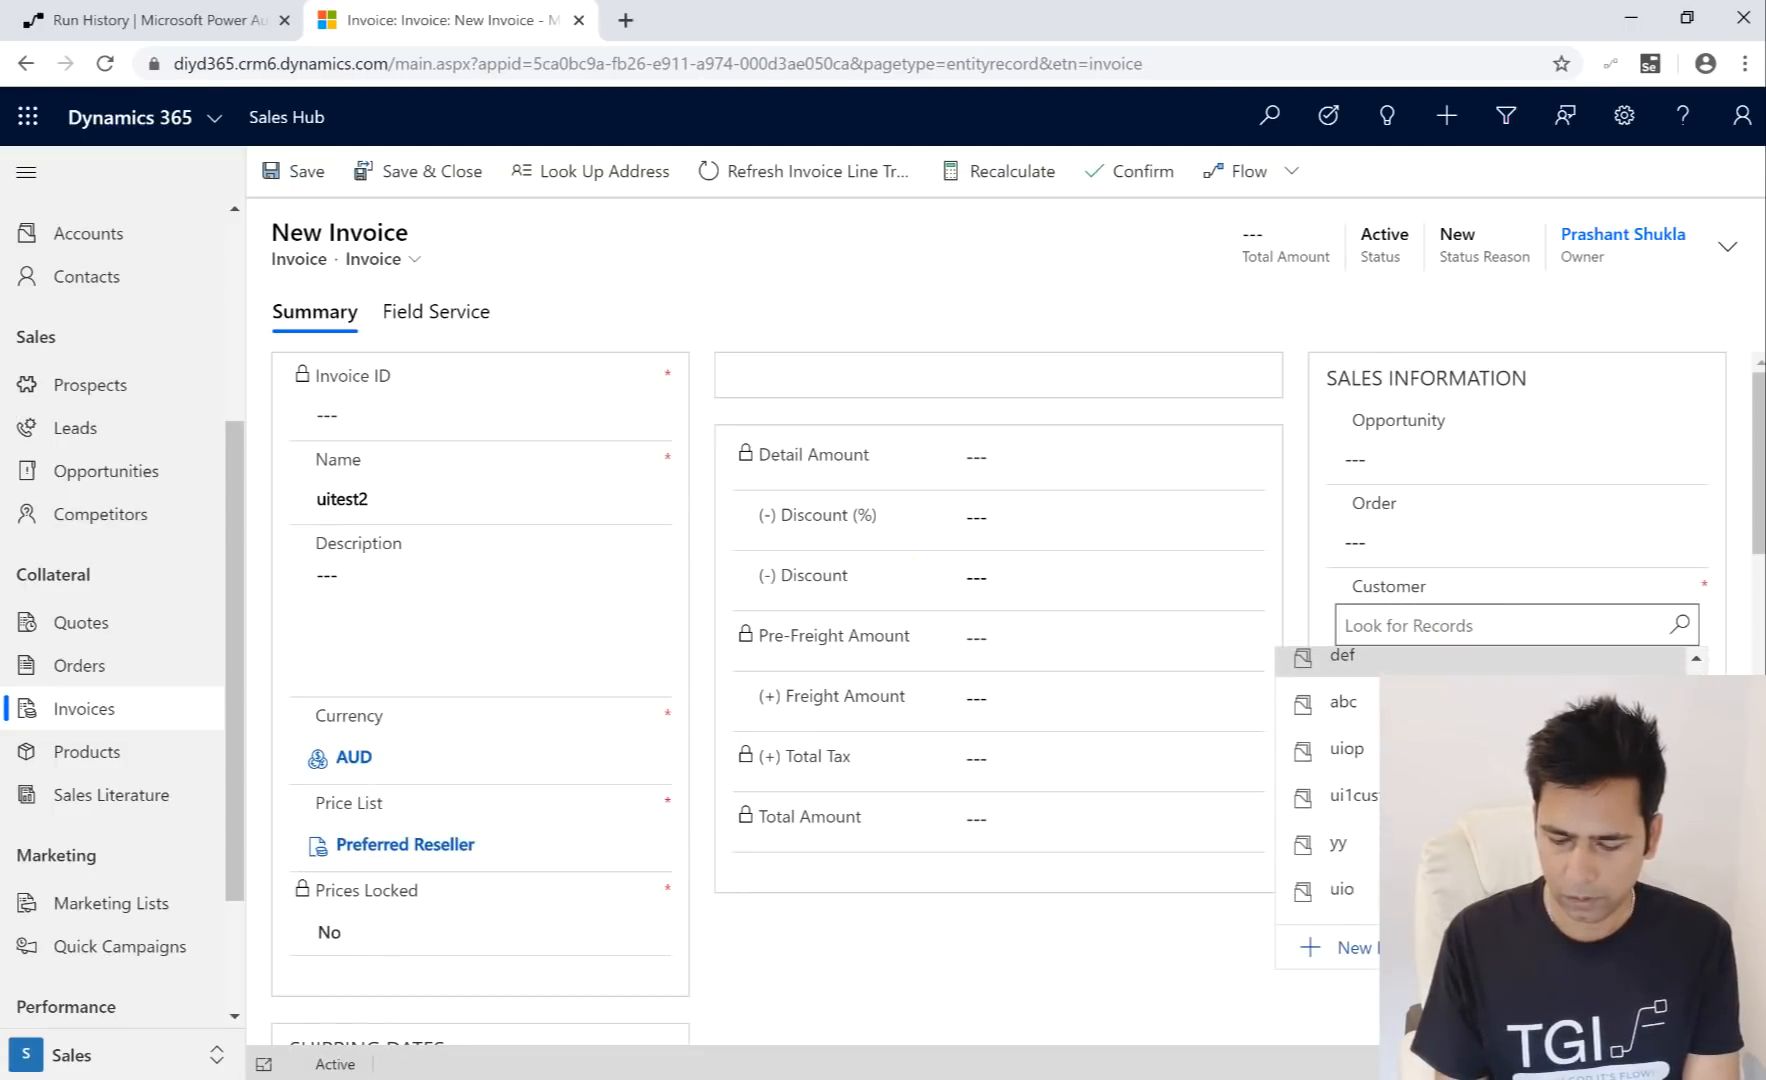
pyautogui.click(1374, 792)
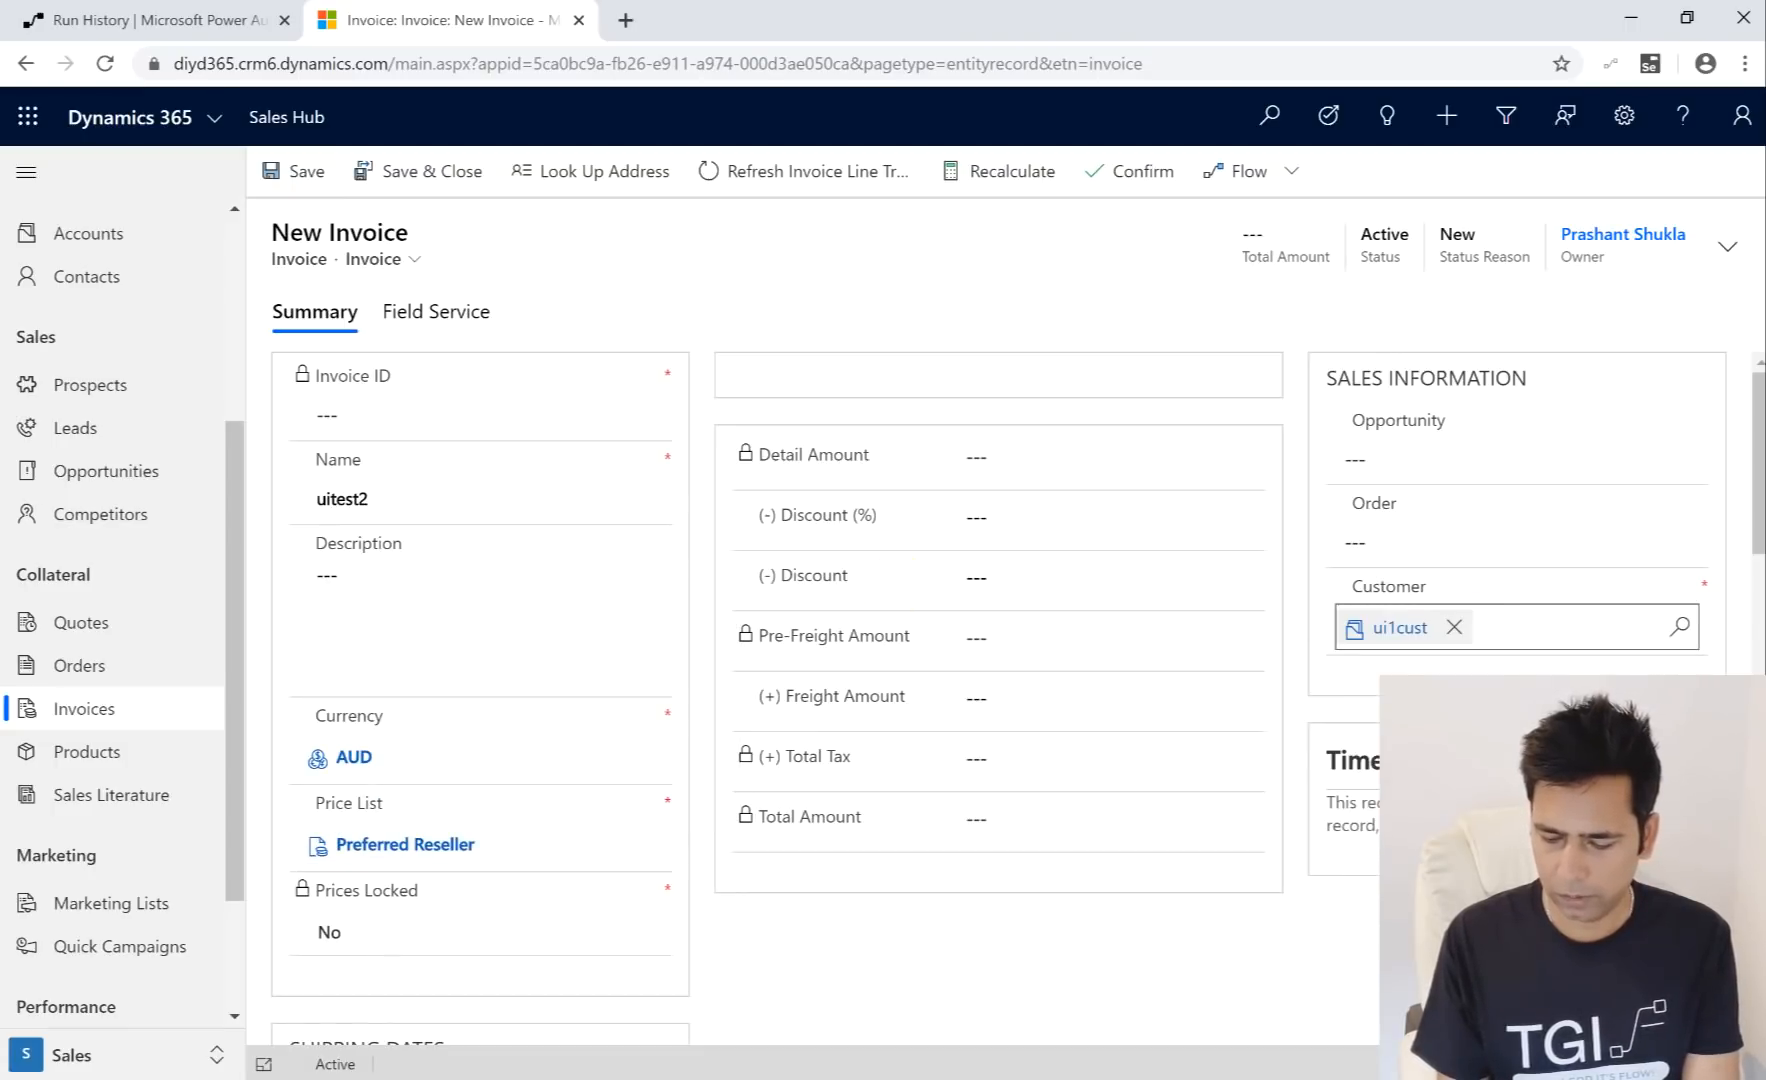
pyautogui.hotkey('ctrl', 's')
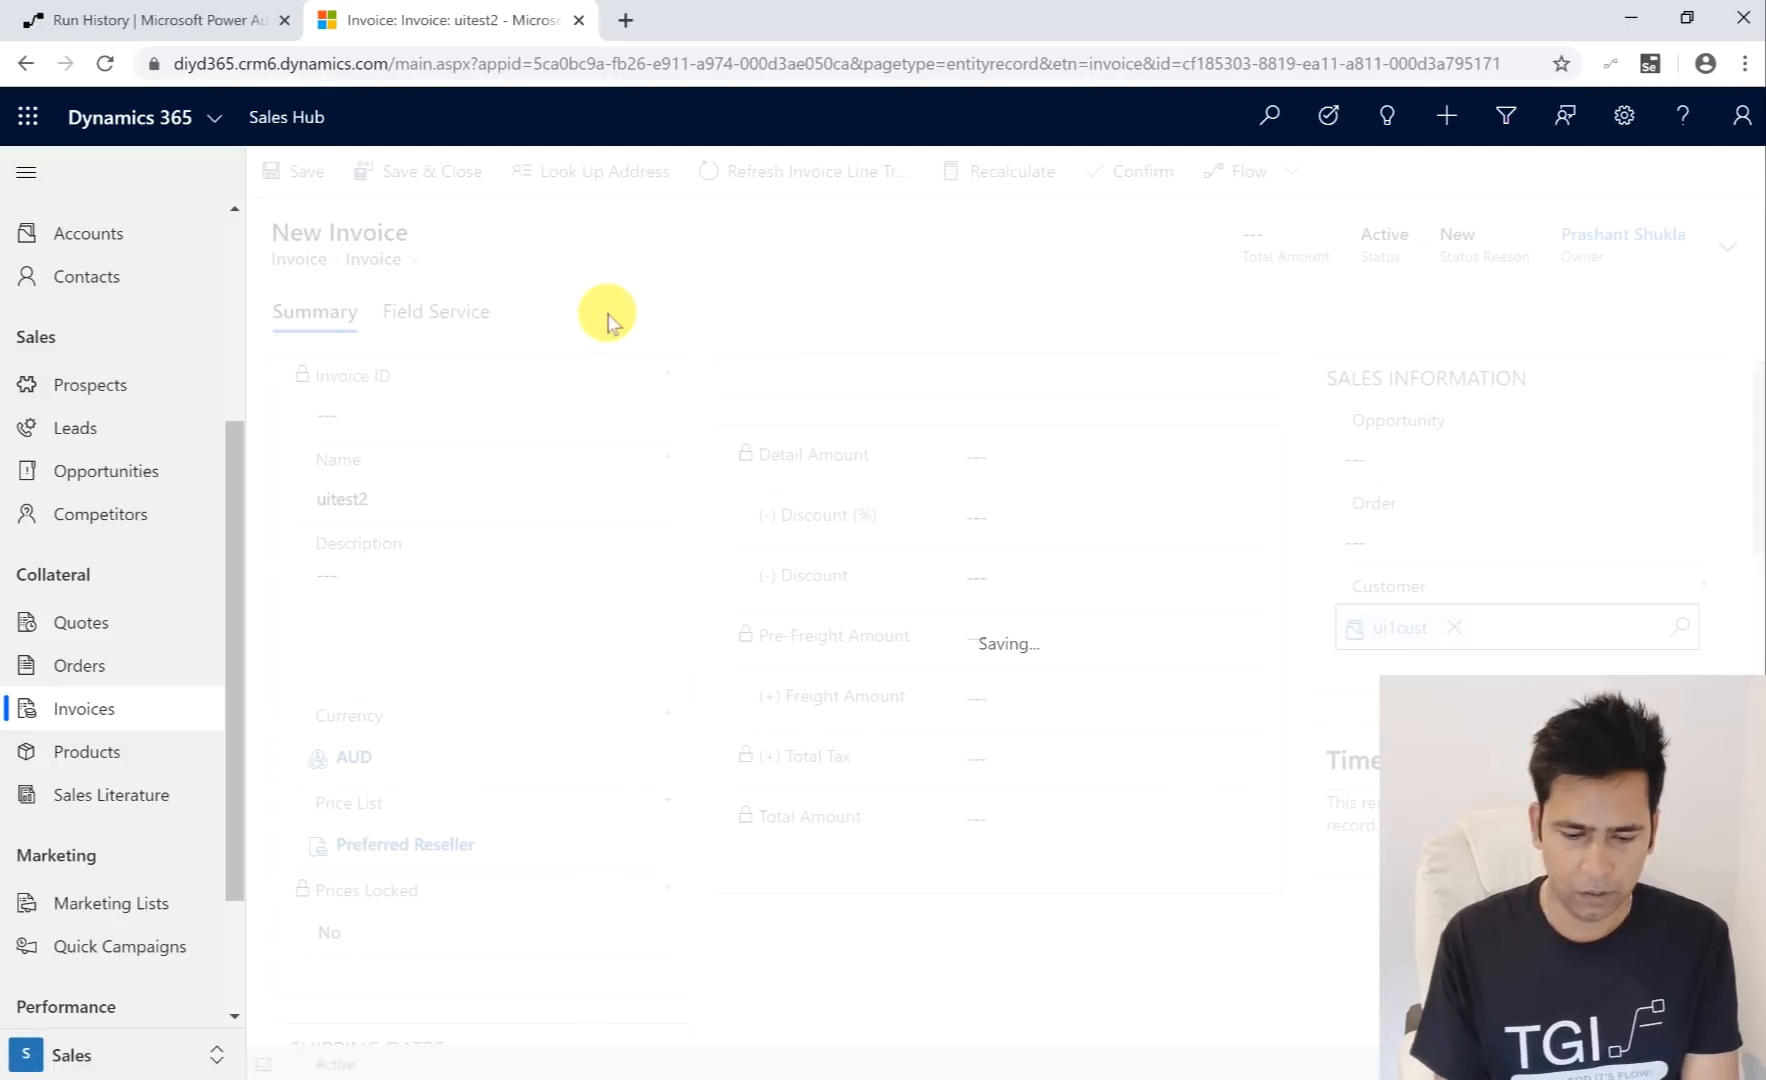
pyautogui.click(152, 20)
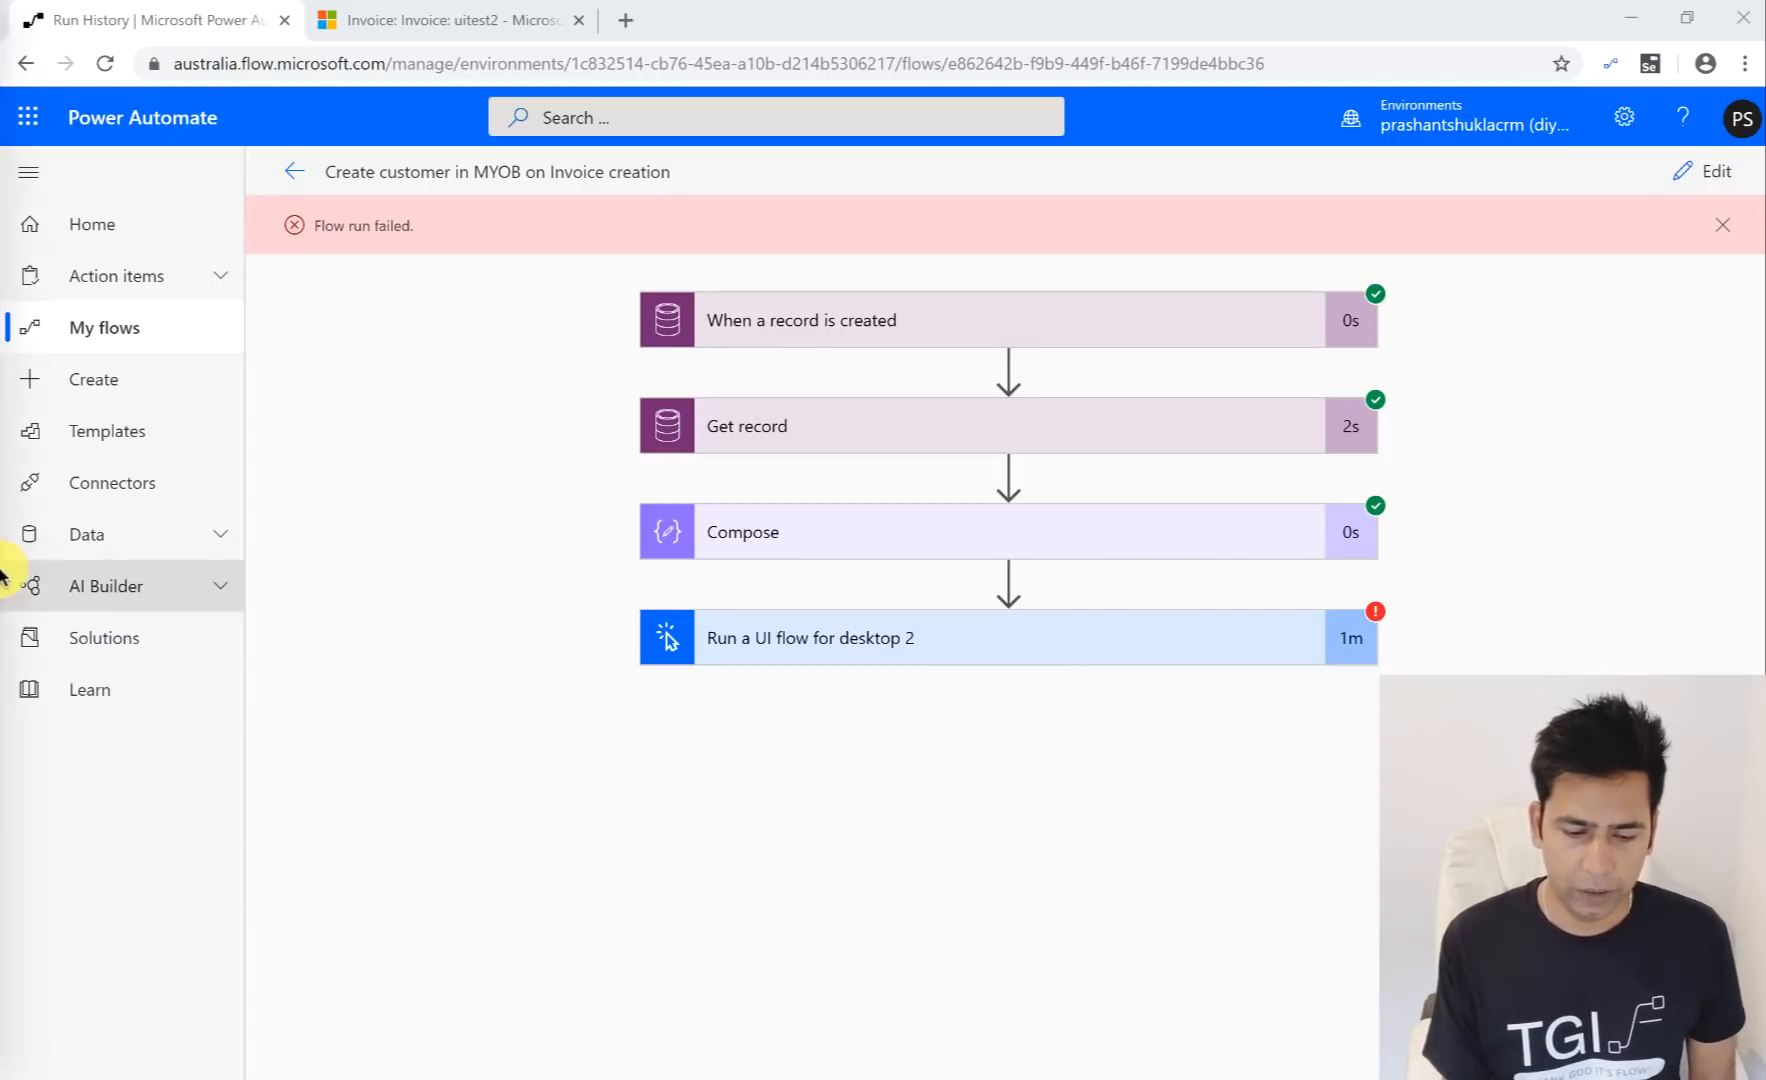
# Step: Try to quit the MYOB AccountRight instances left open
pyautogui.moveTo(10, 600)
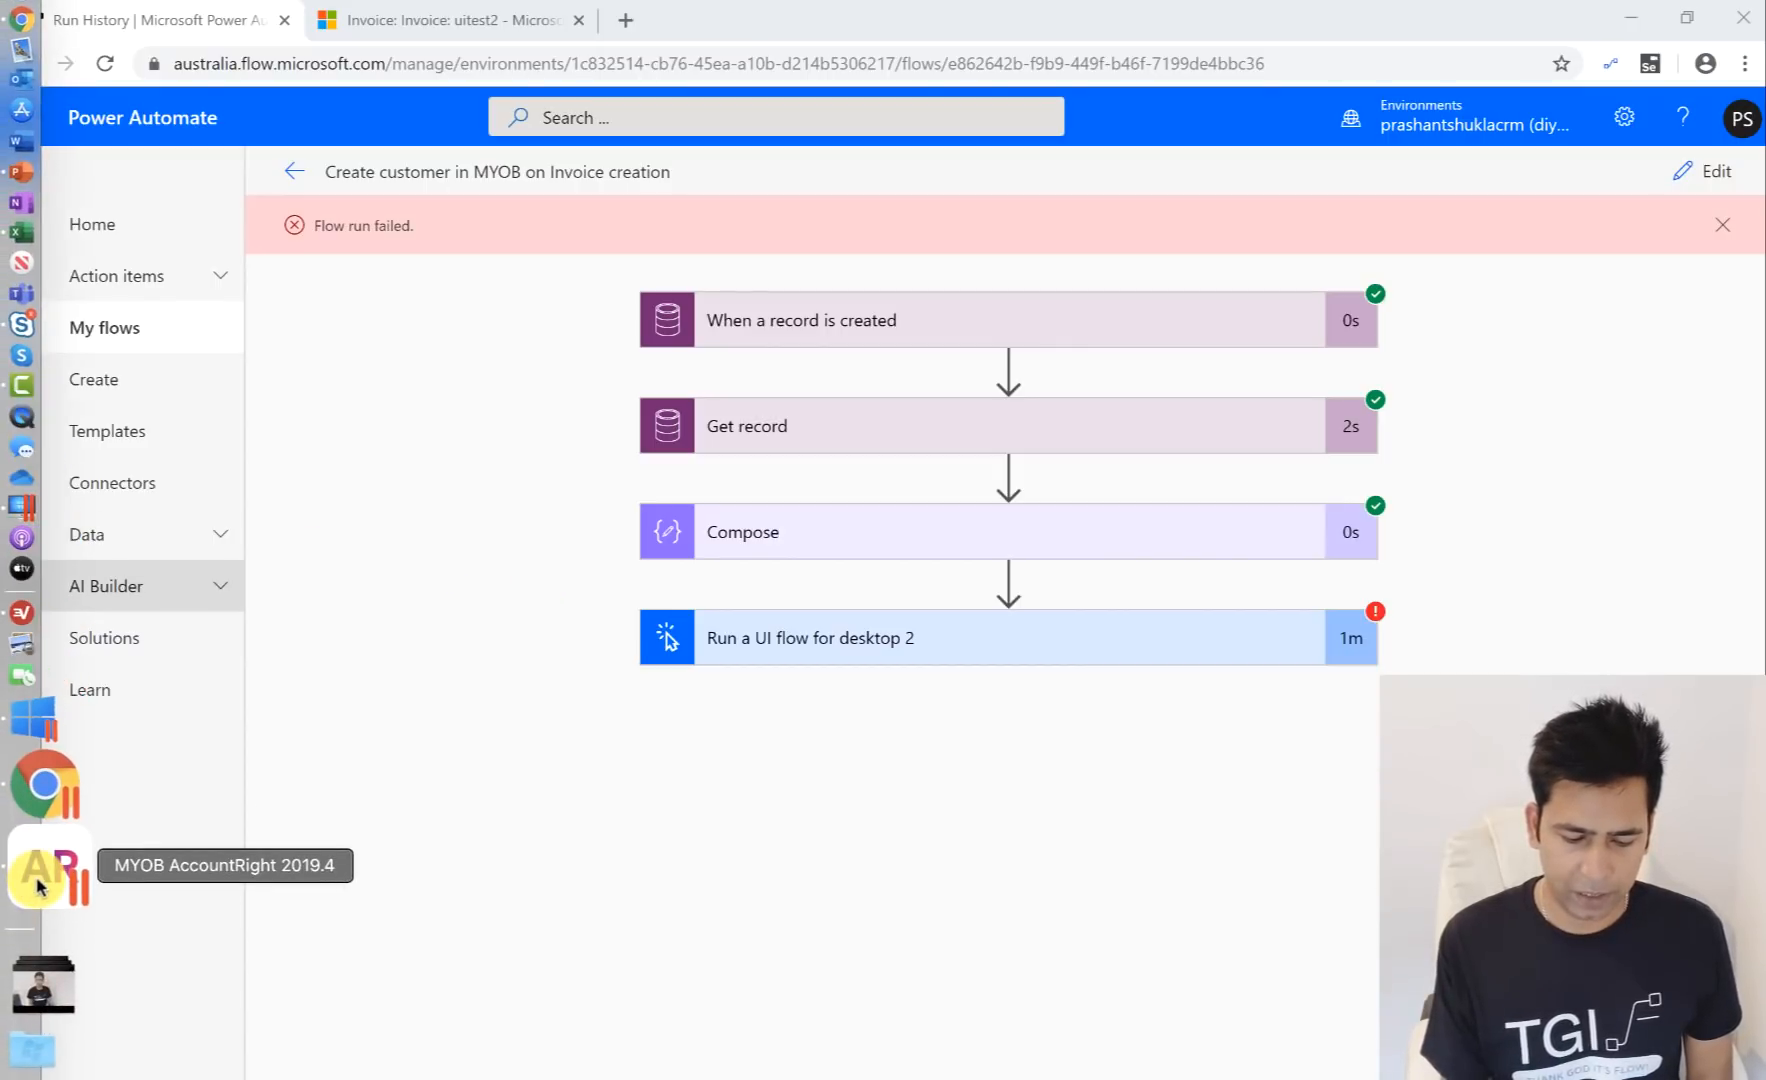
pyautogui.rightClick(40, 880)
pyautogui.click(141, 884)
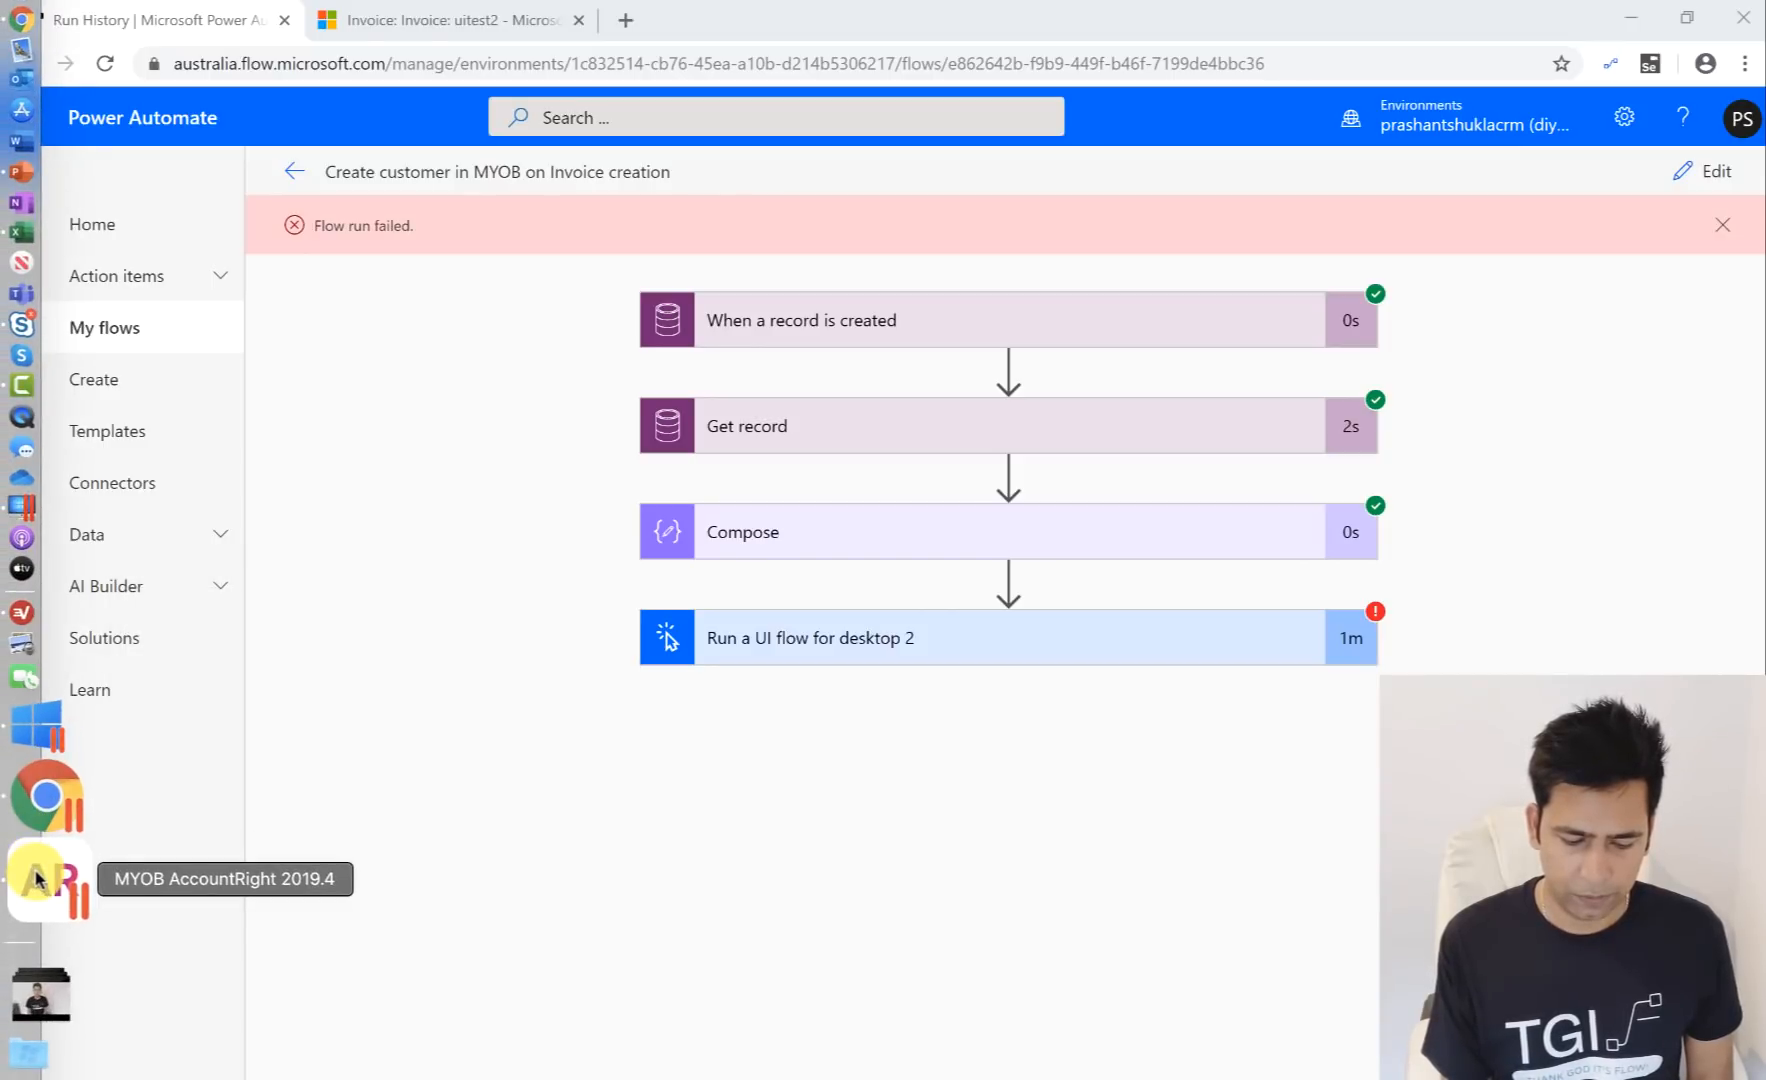
pyautogui.rightClick(48, 878)
pyautogui.click(168, 898)
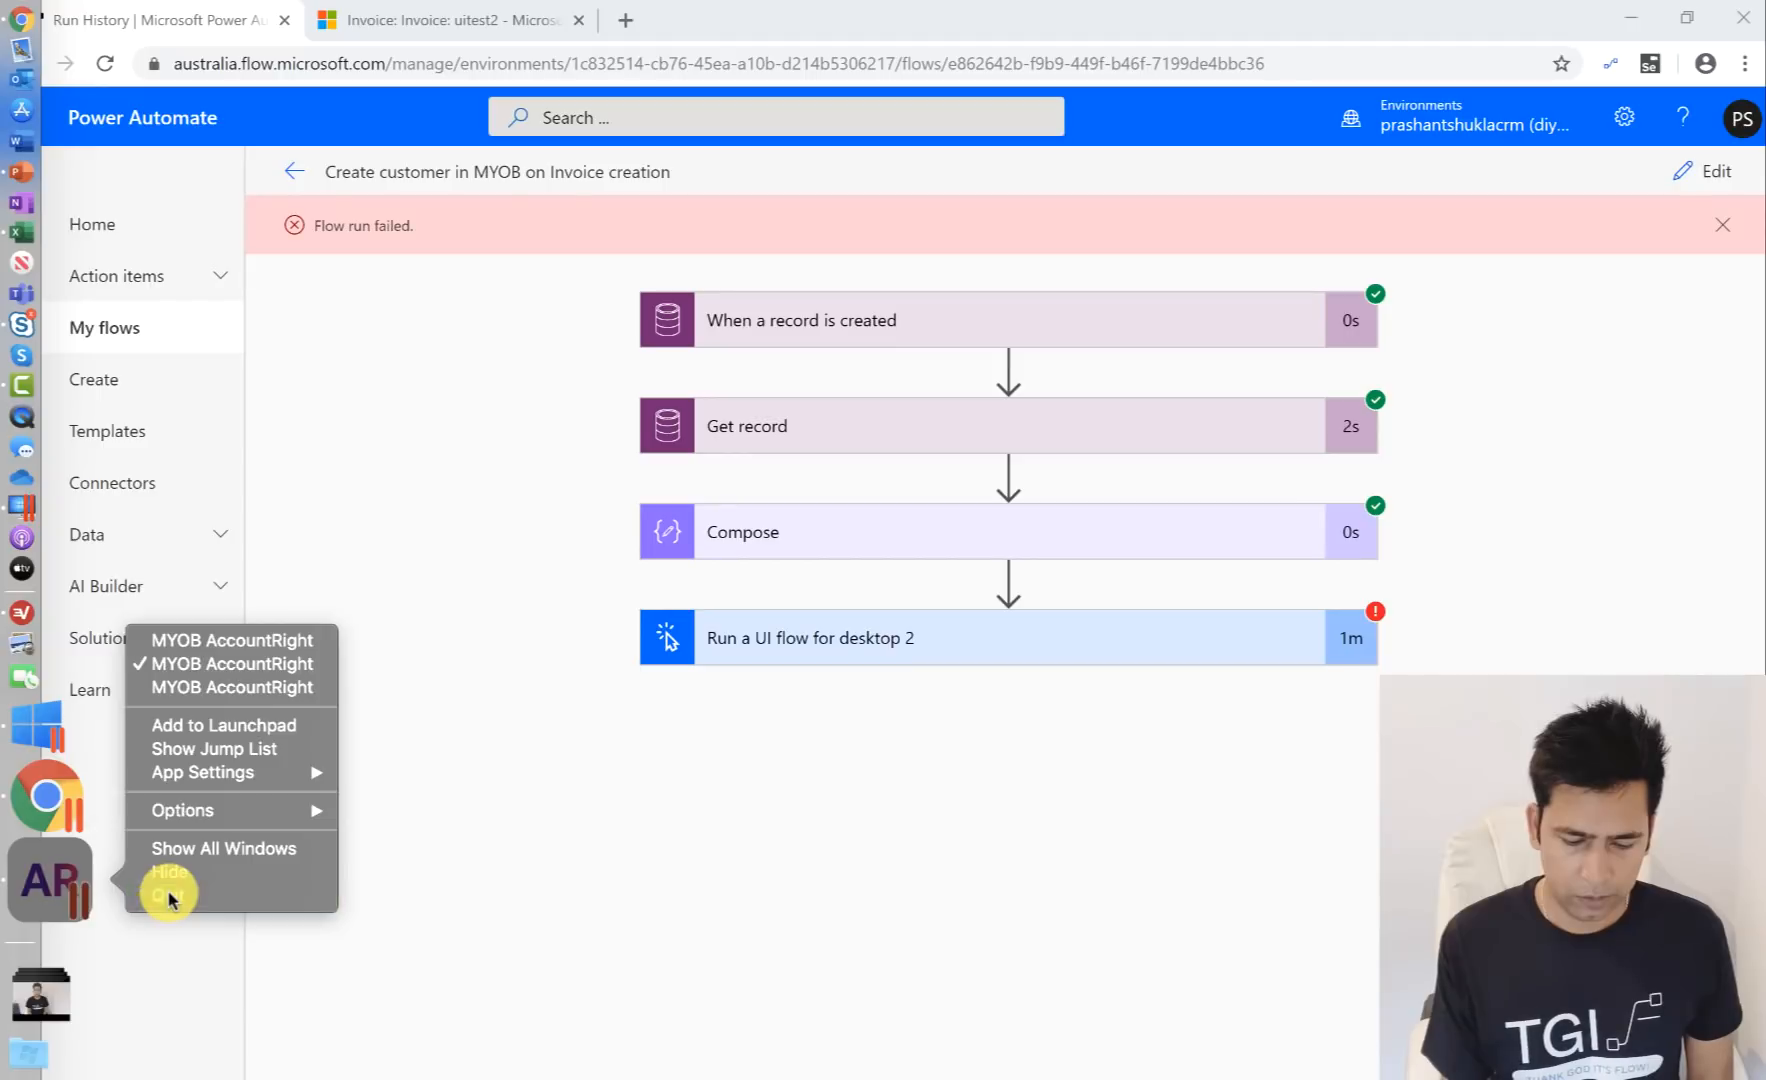
# Step: Bring up the remaining MYOB AccountRight windows one by one and close them
pyautogui.rightClick(14, 882)
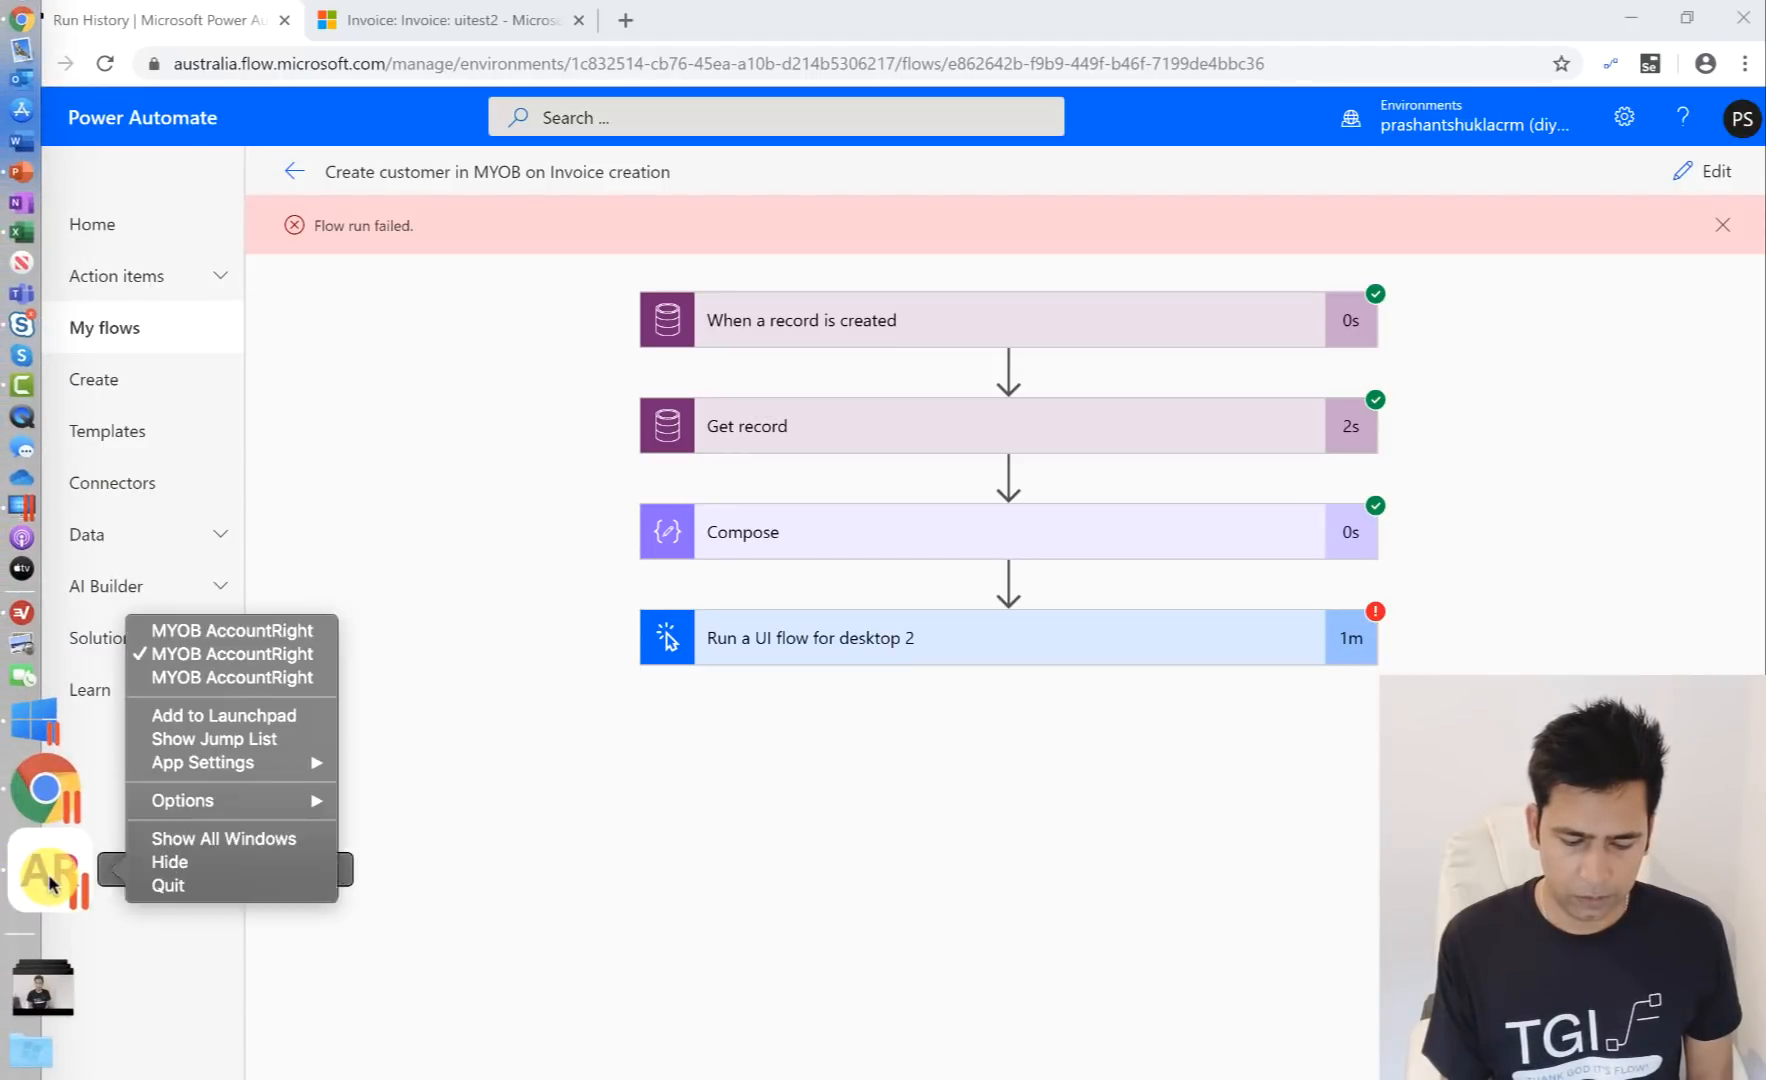
pyautogui.click(222, 680)
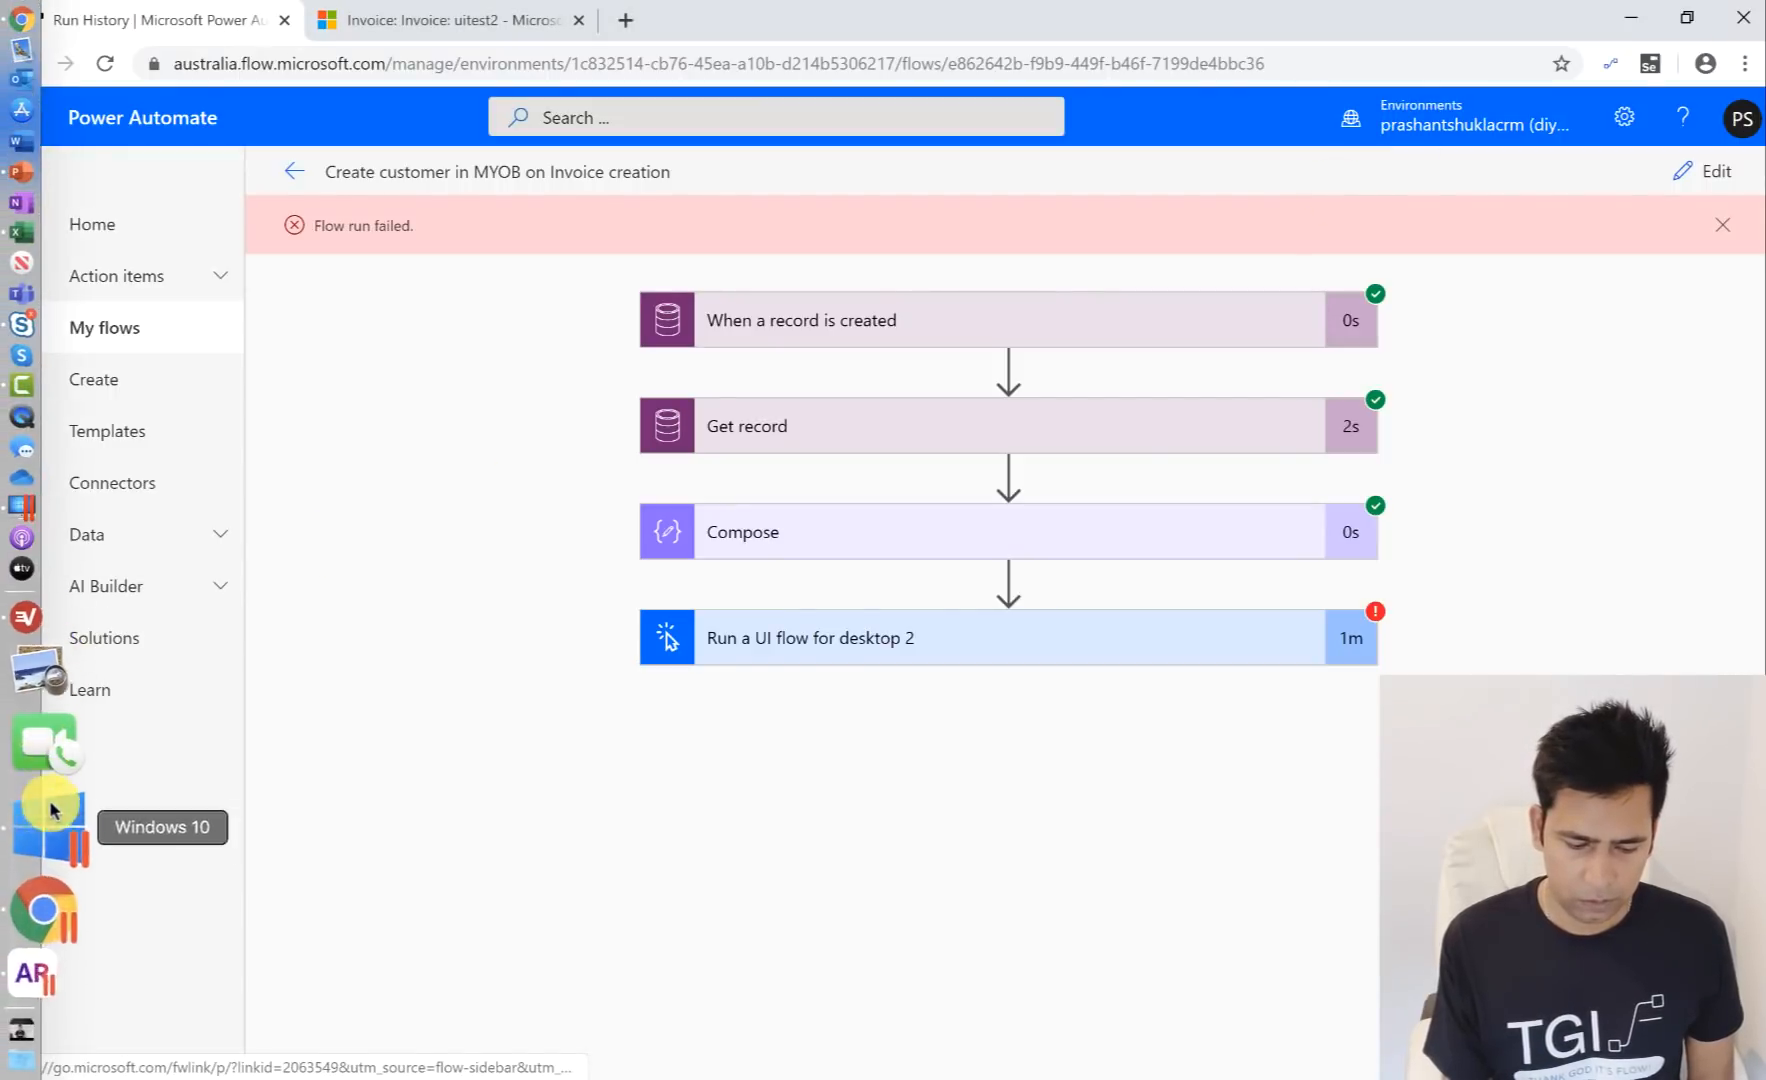
pyautogui.rightClick(45, 860)
pyautogui.click(240, 662)
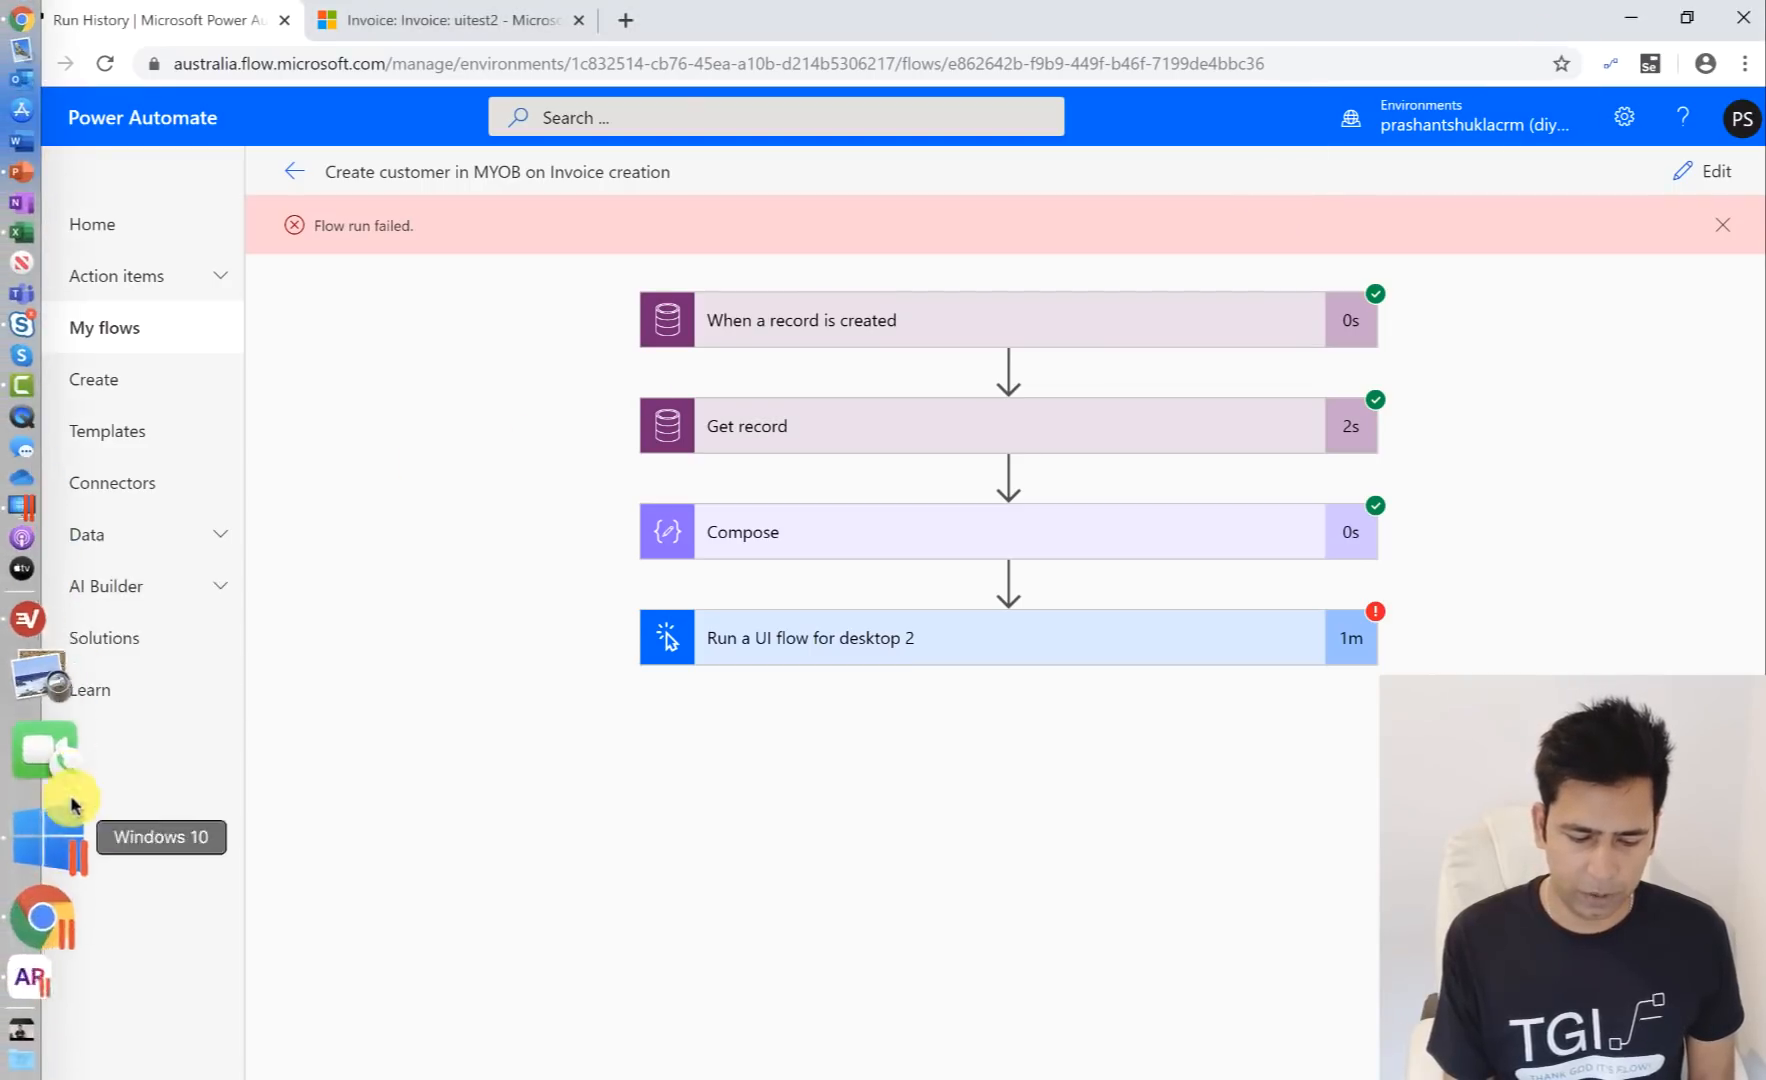
pyautogui.rightClick(48, 876)
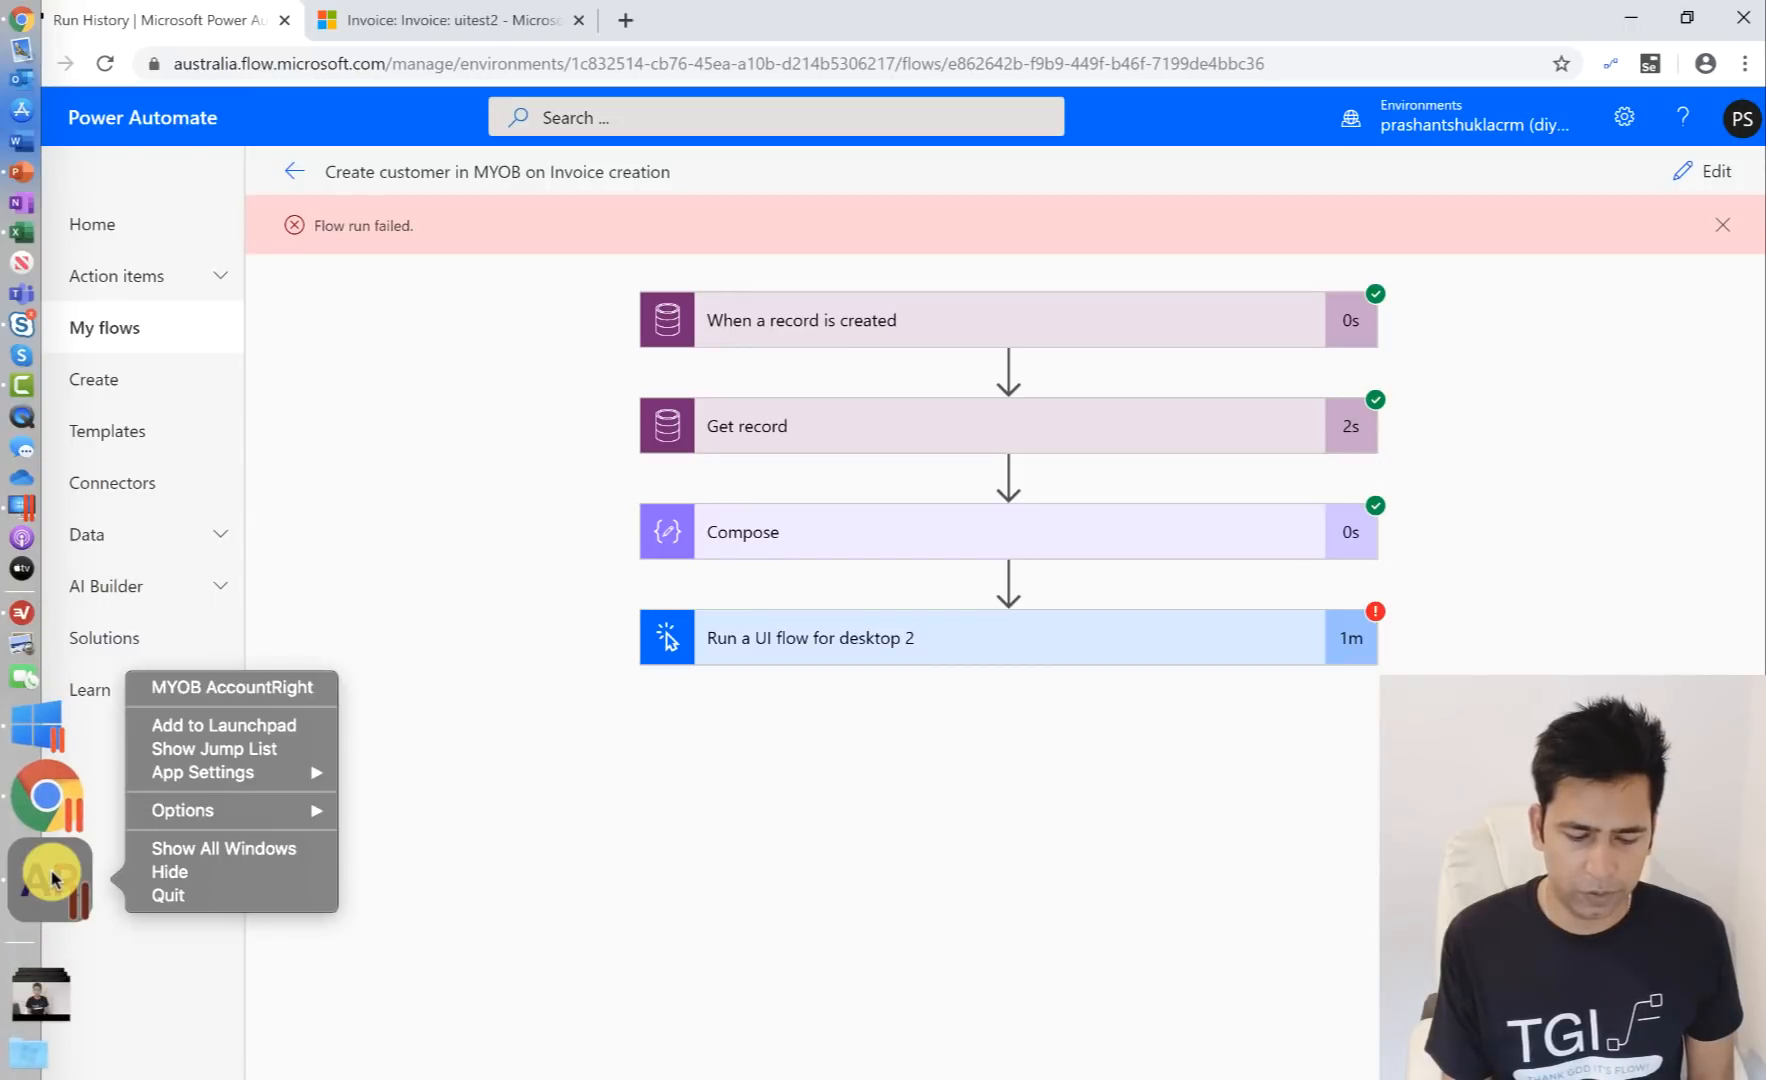
pyautogui.click(227, 697)
pyautogui.click(1269, 208)
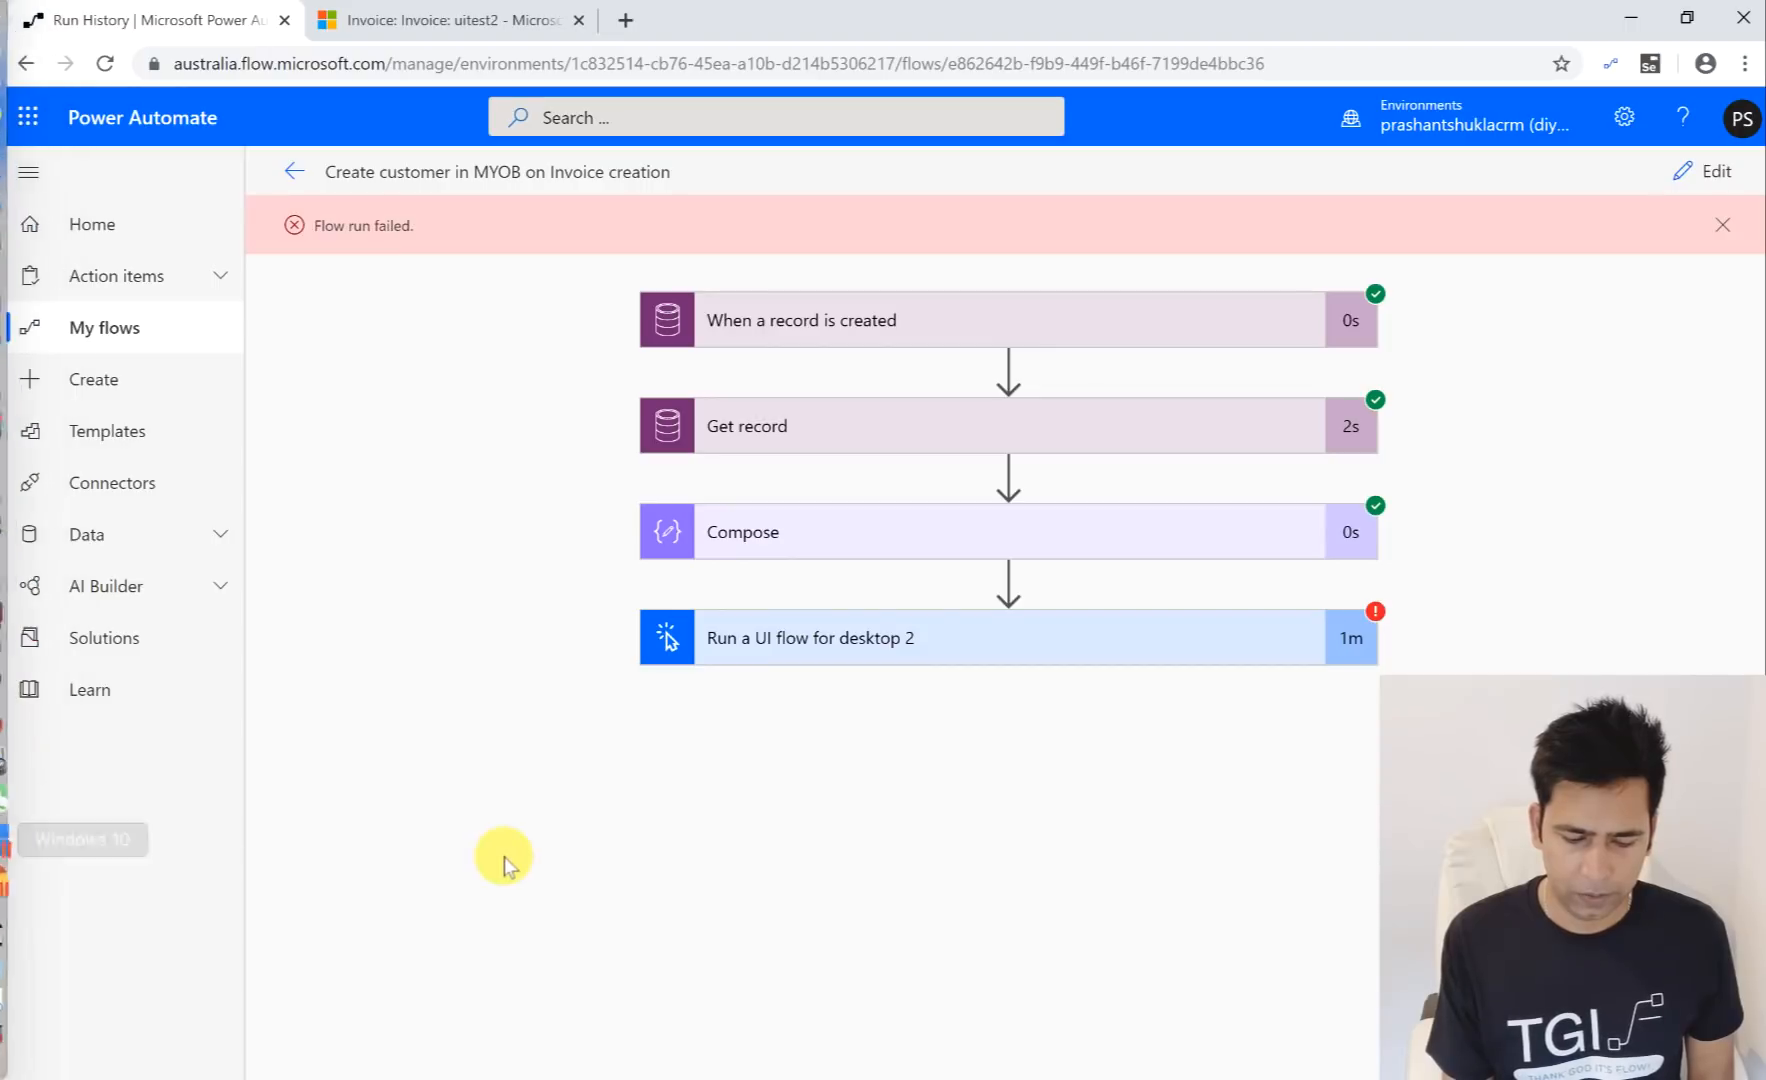
# Step: Reopen the "Create customer in MYOB on Invoice creation" flow for editing and test it with data from the most recent failed run
pyautogui.click(1708, 171)
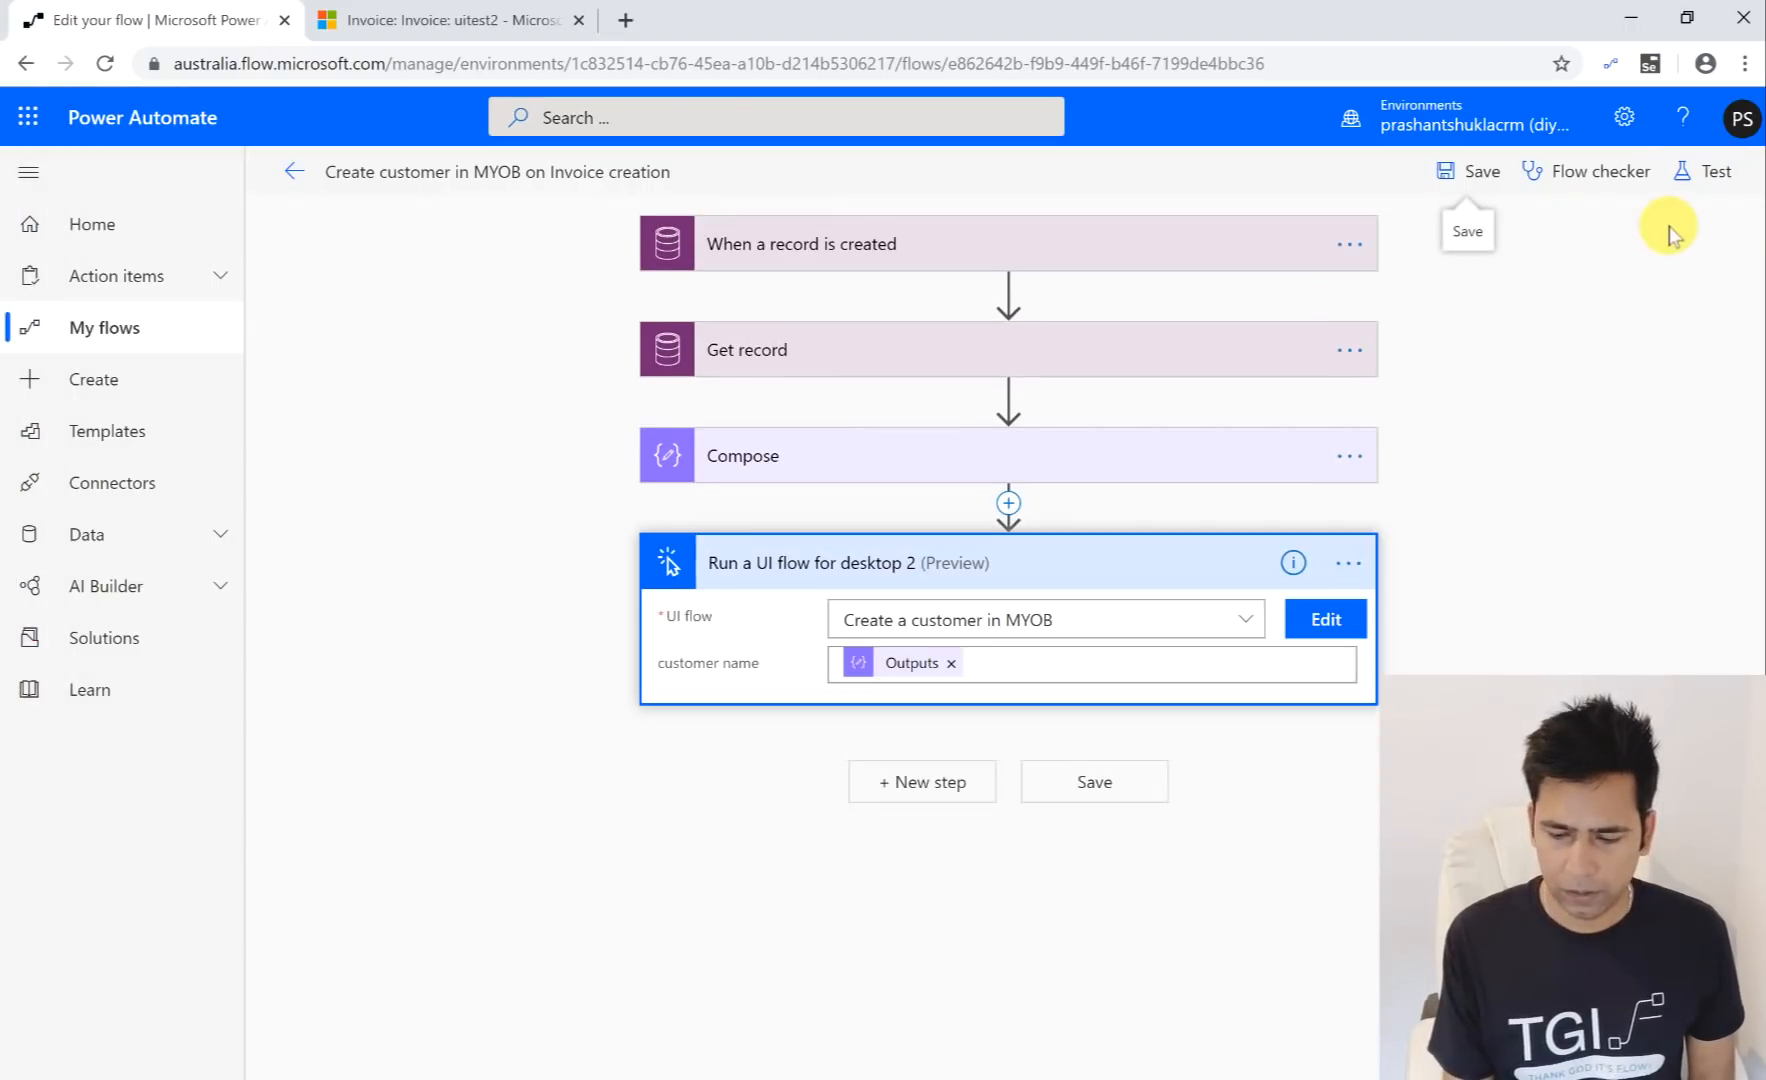
pyautogui.click(1714, 173)
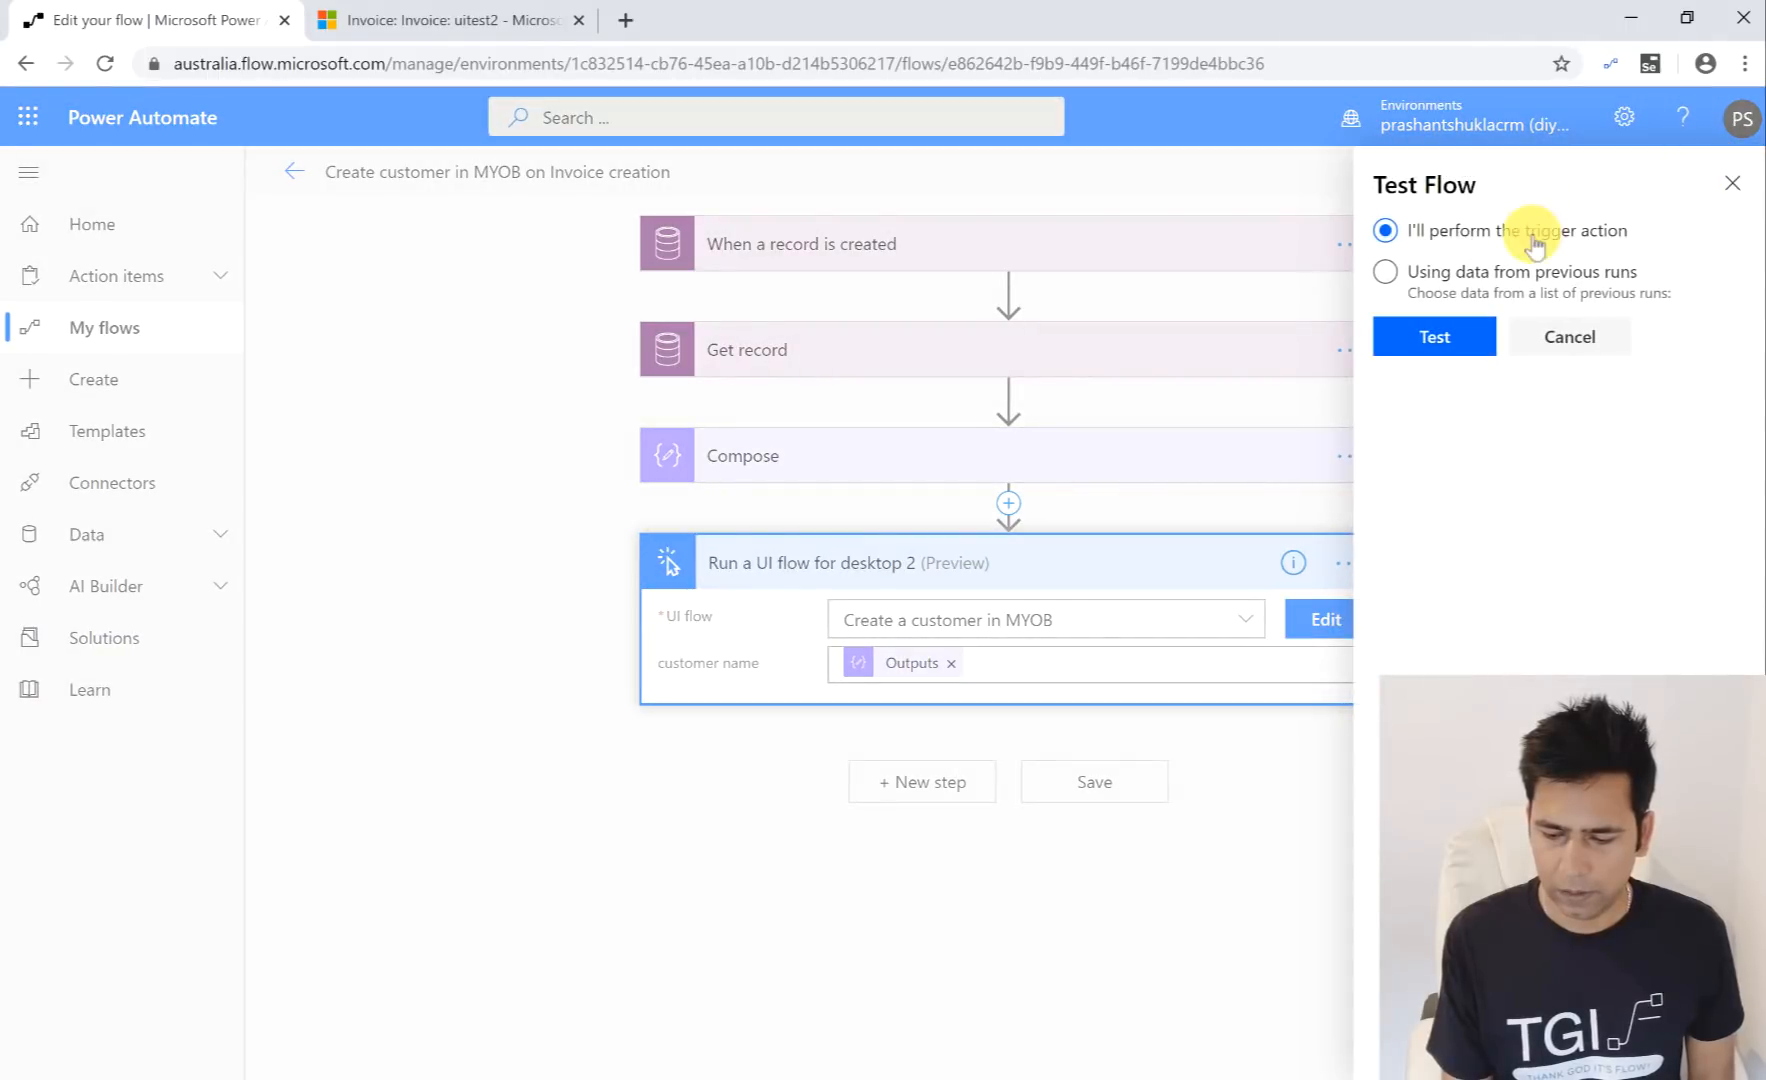
pyautogui.click(1385, 271)
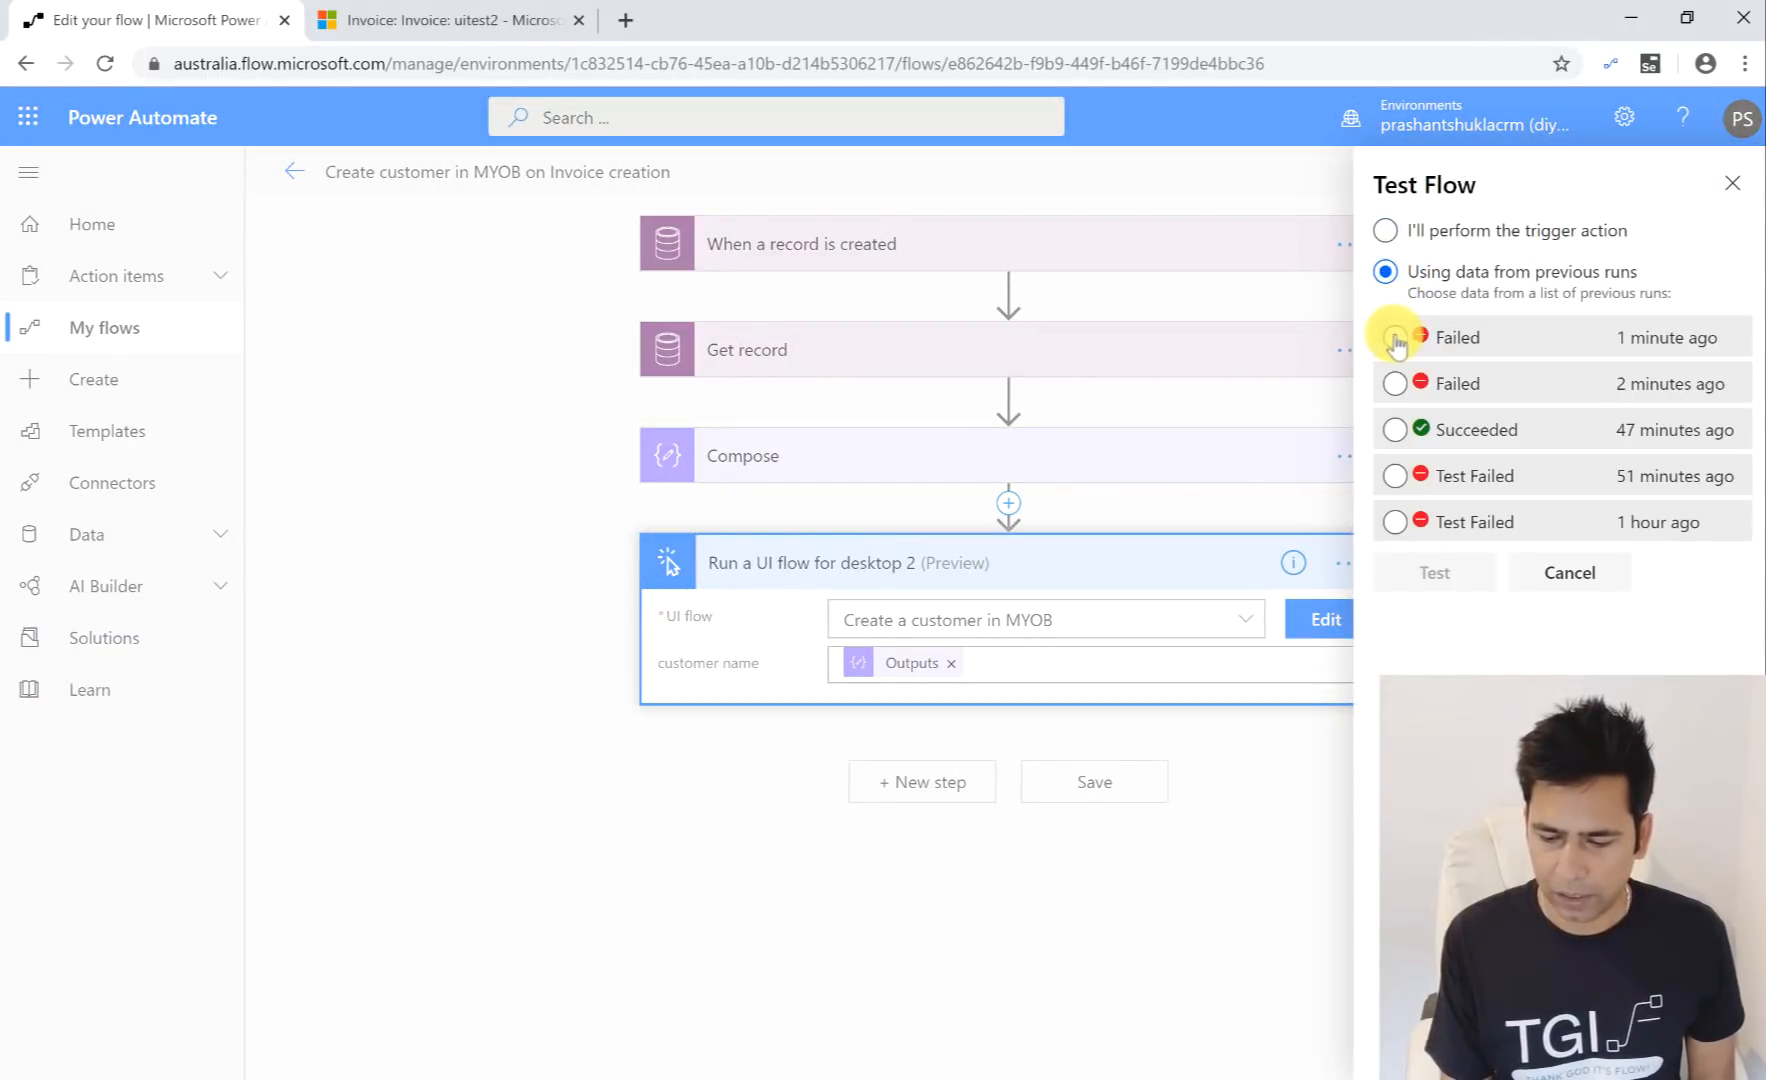
pyautogui.click(1396, 337)
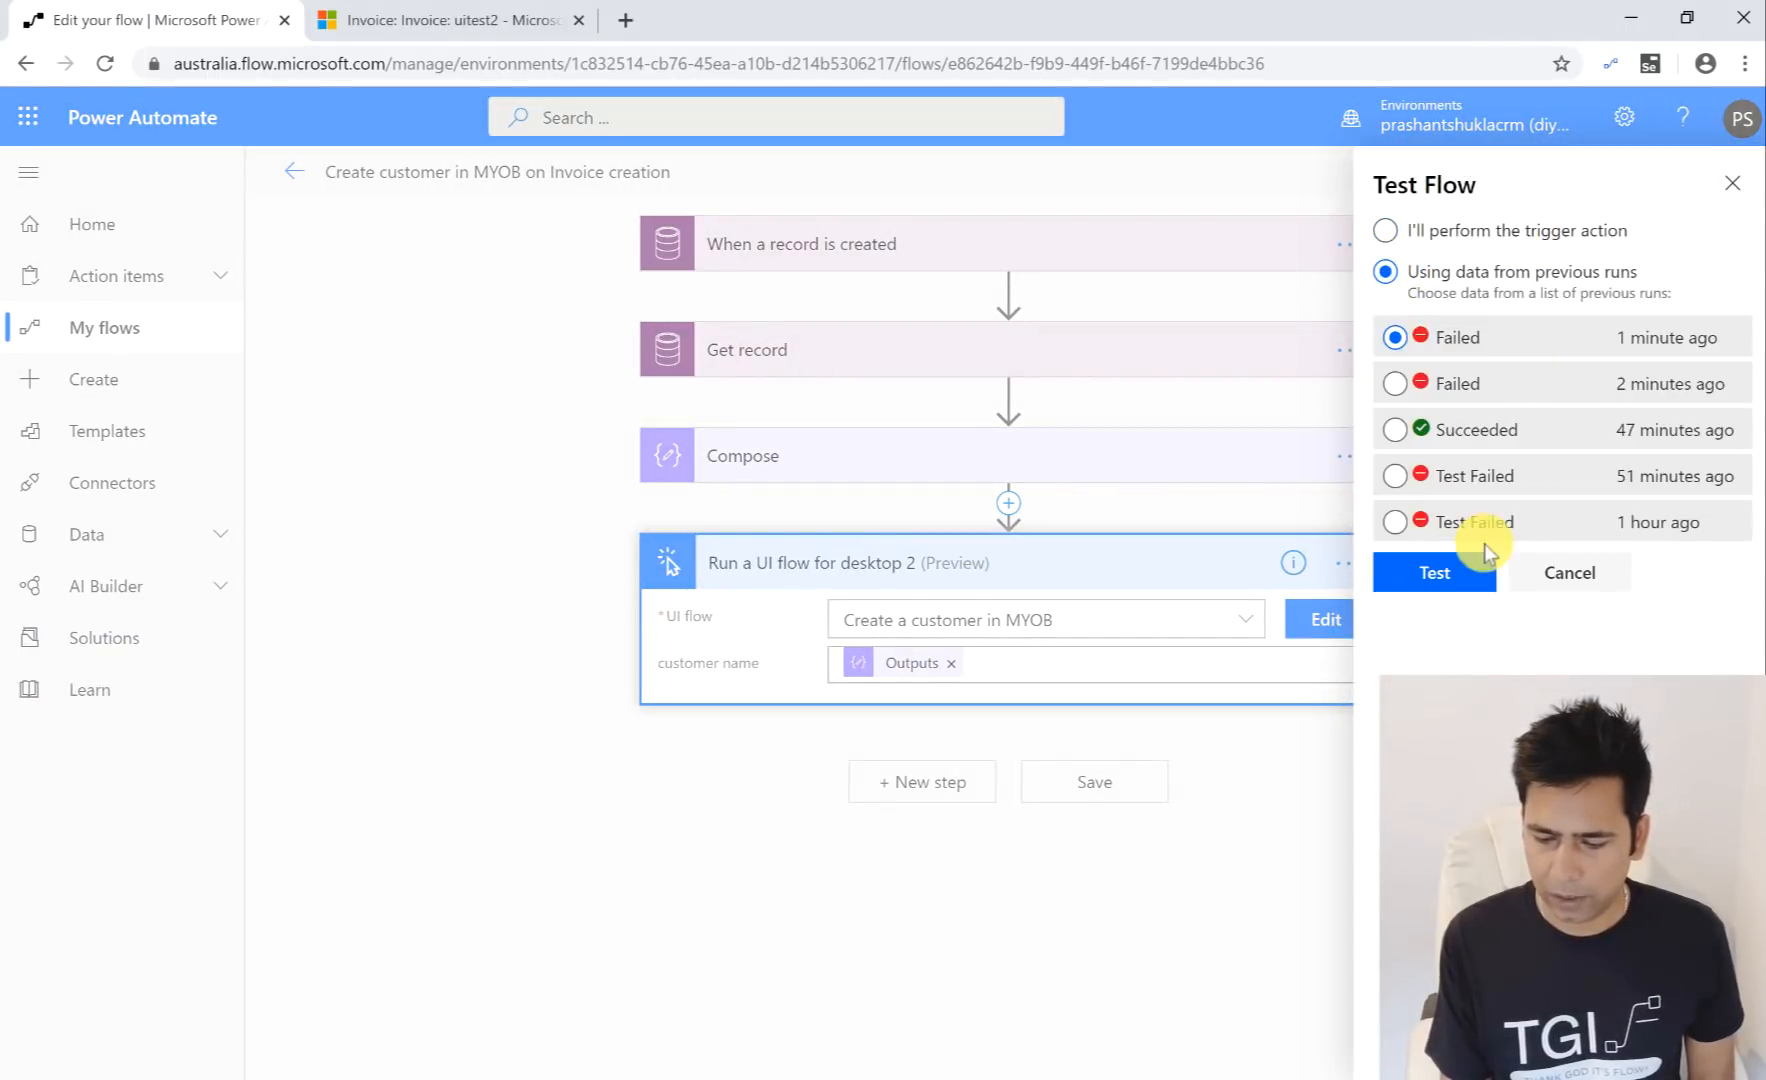
pyautogui.click(1434, 572)
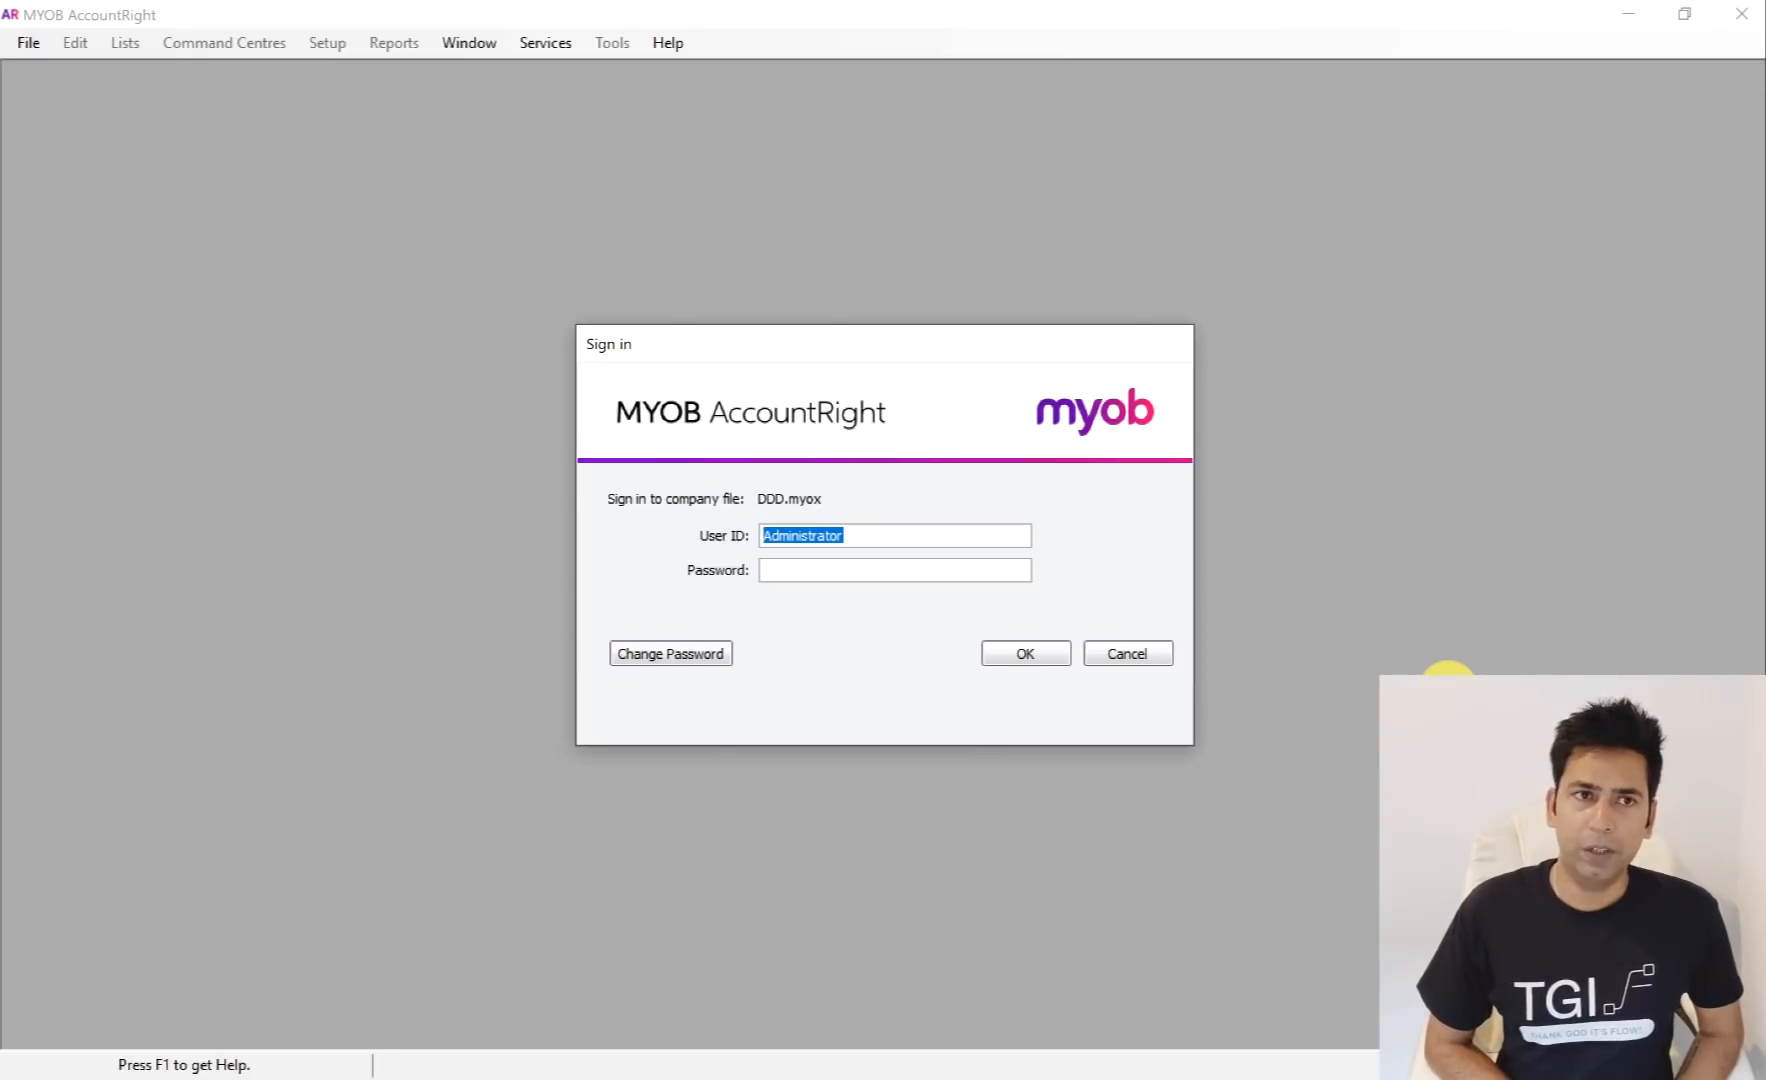
# Step: In MYOB AccountRight, sign in to the DDD.myox company file as Administrator and open the Cards List
pyautogui.press('Return')
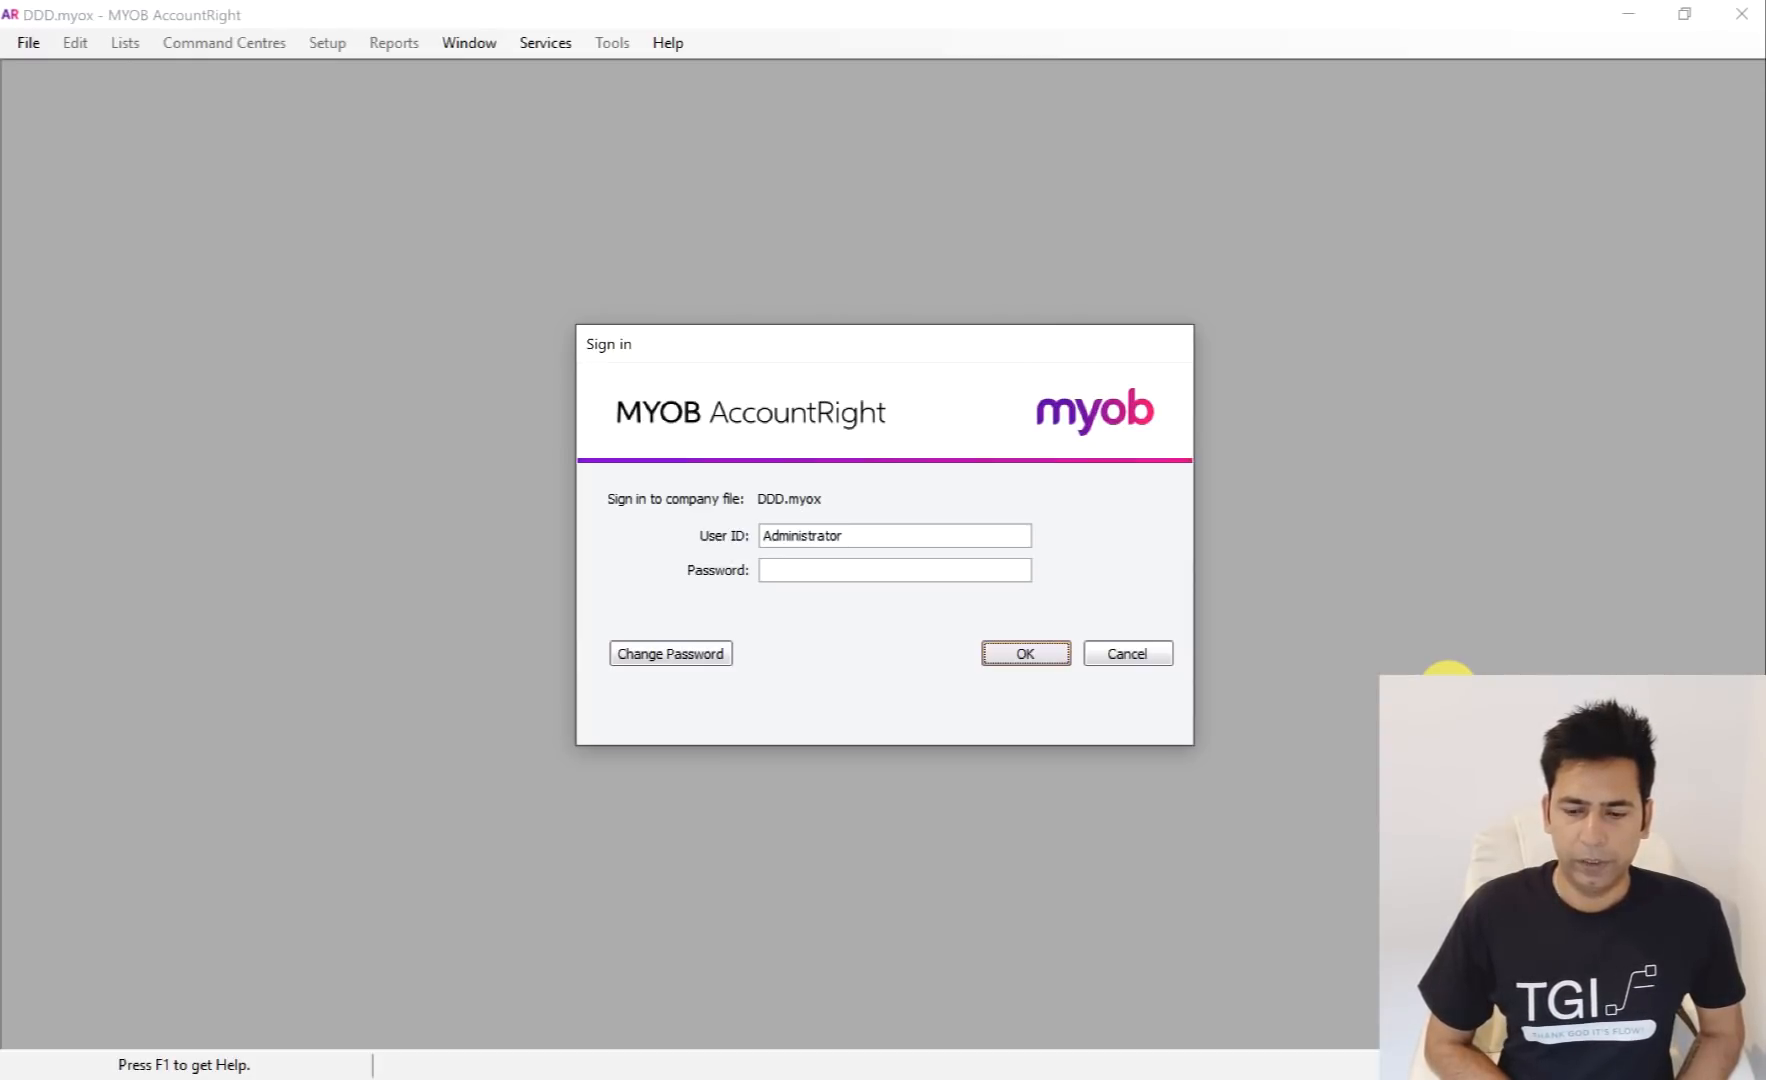
pyautogui.press('Return')
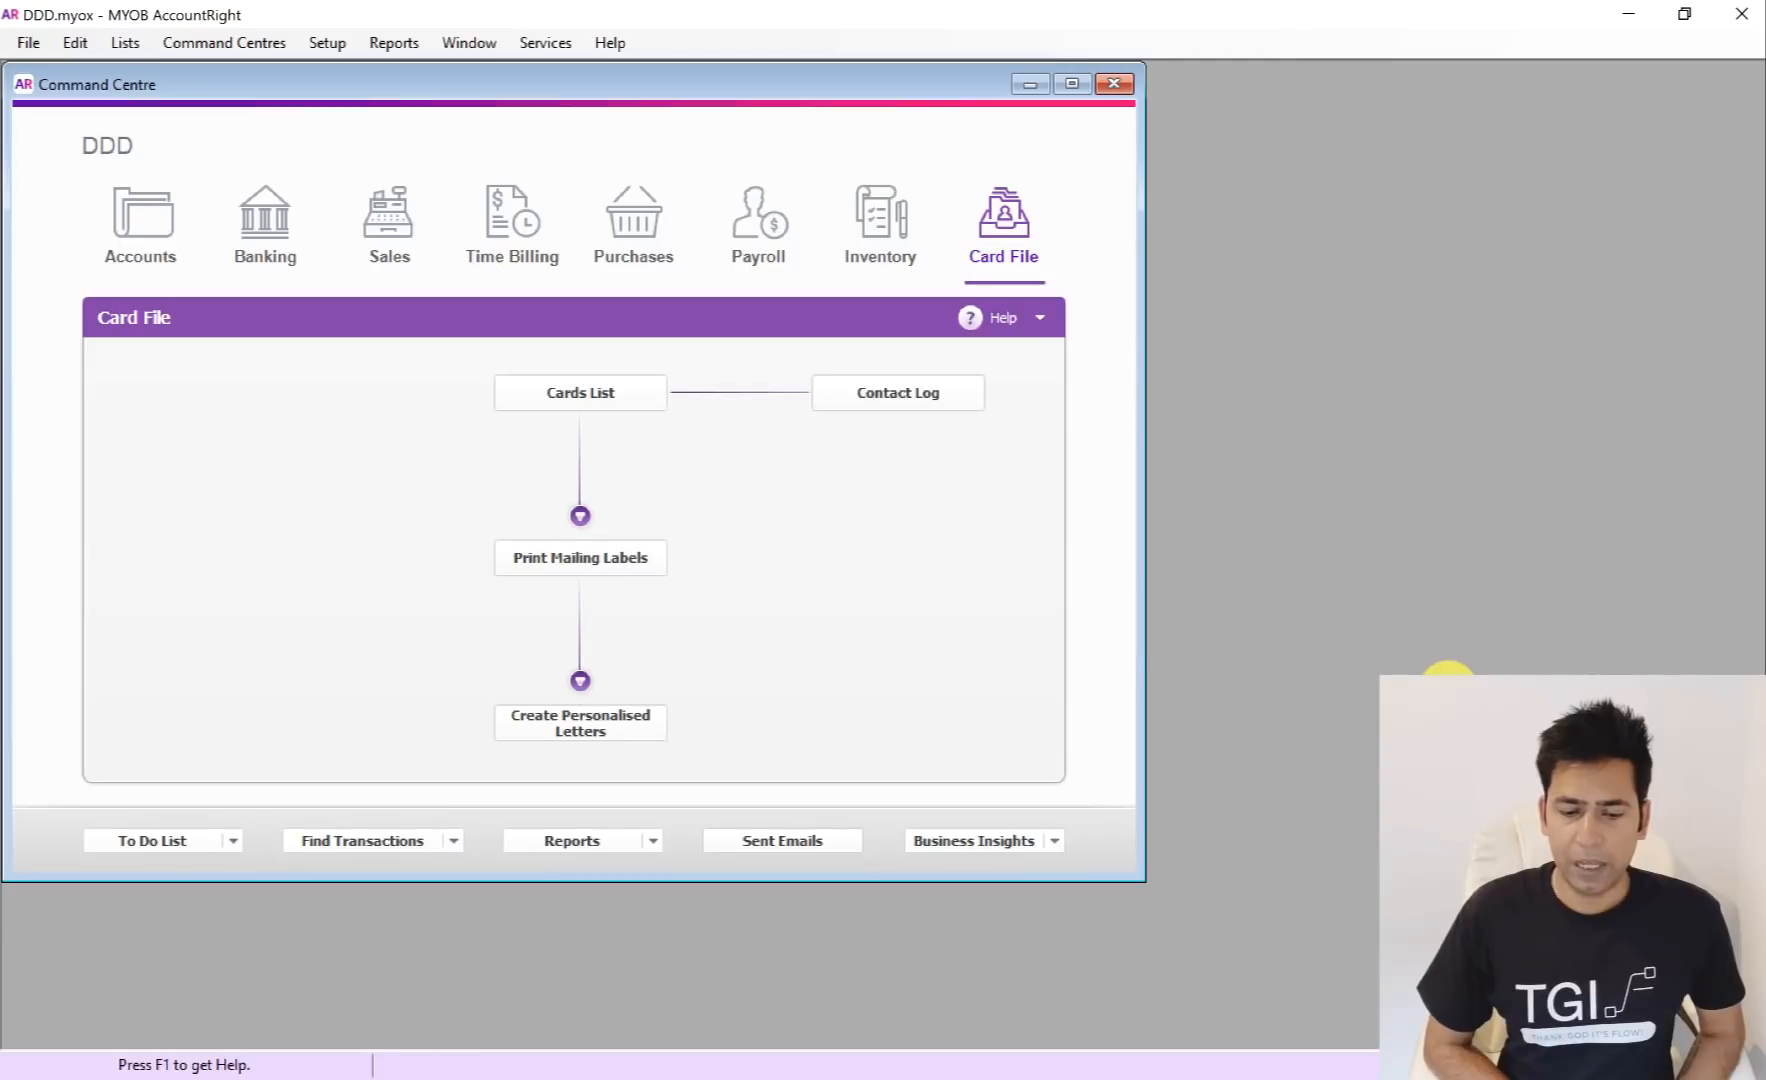
pyautogui.click(580, 392)
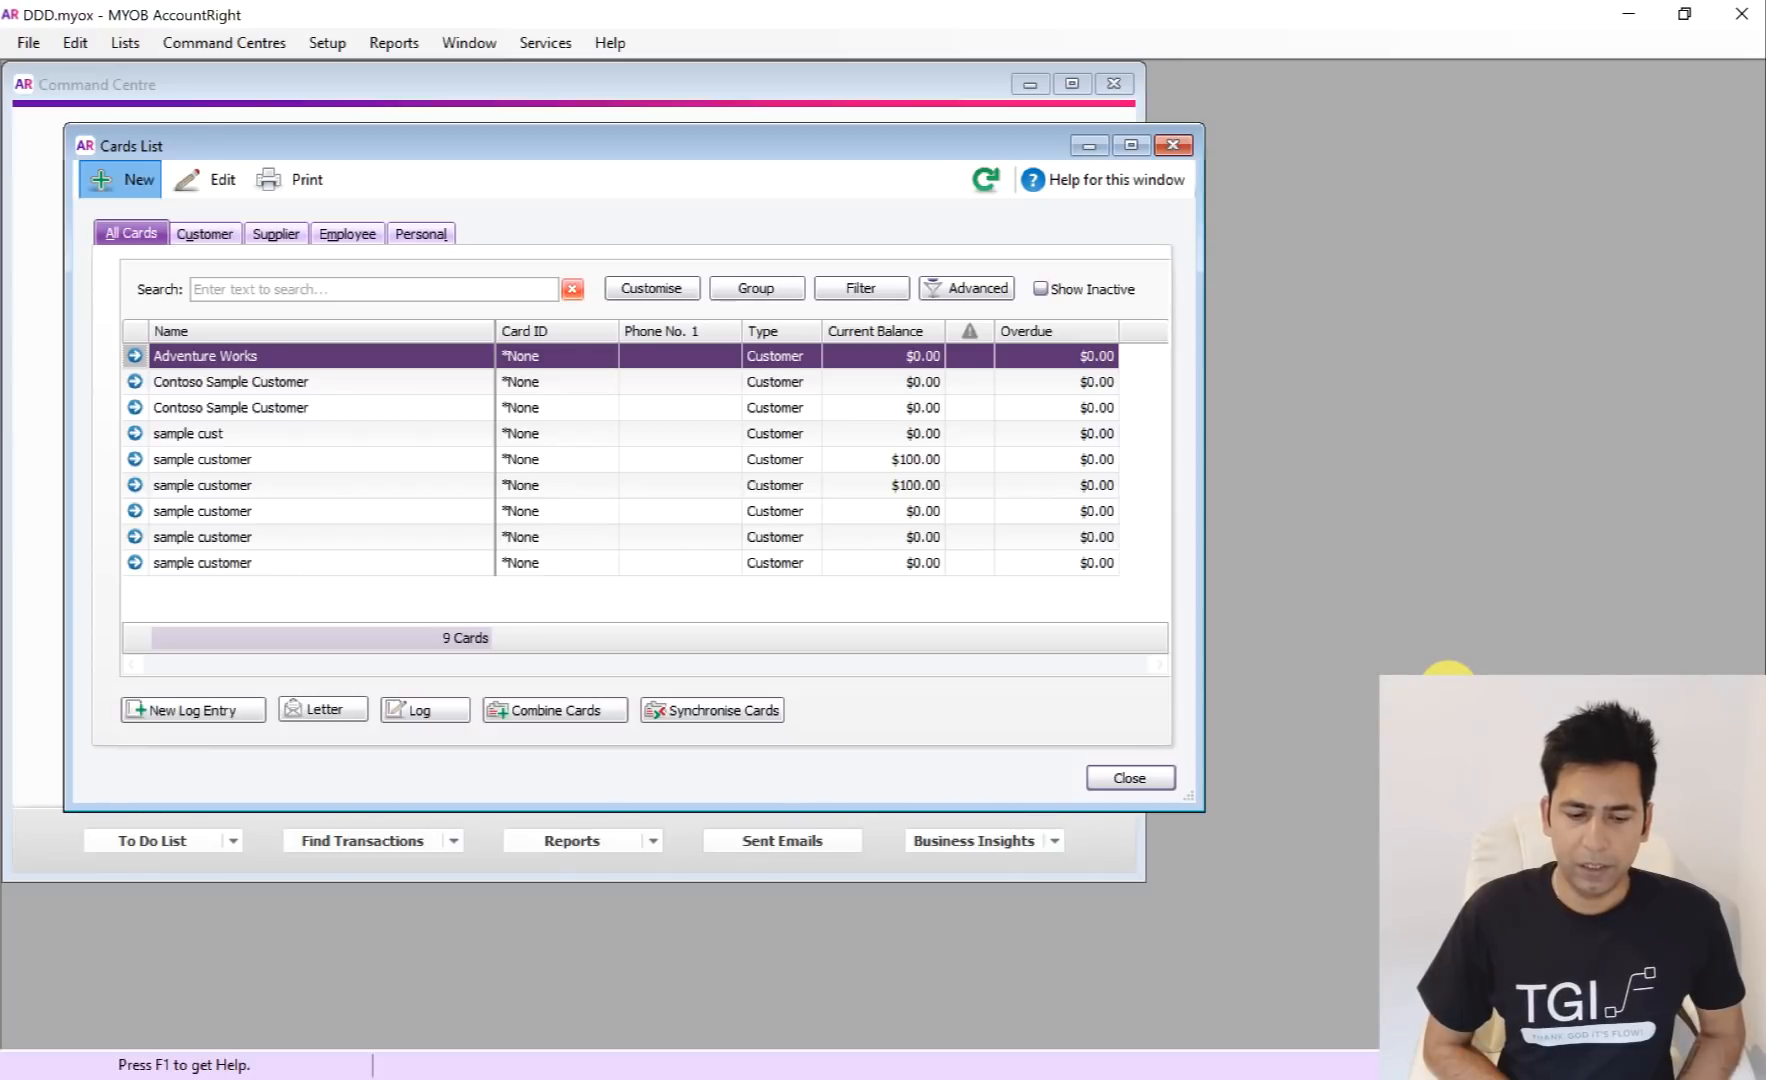
# Step: Create a new customer card with the name "ui1cust" and confirm it
pyautogui.click(125, 179)
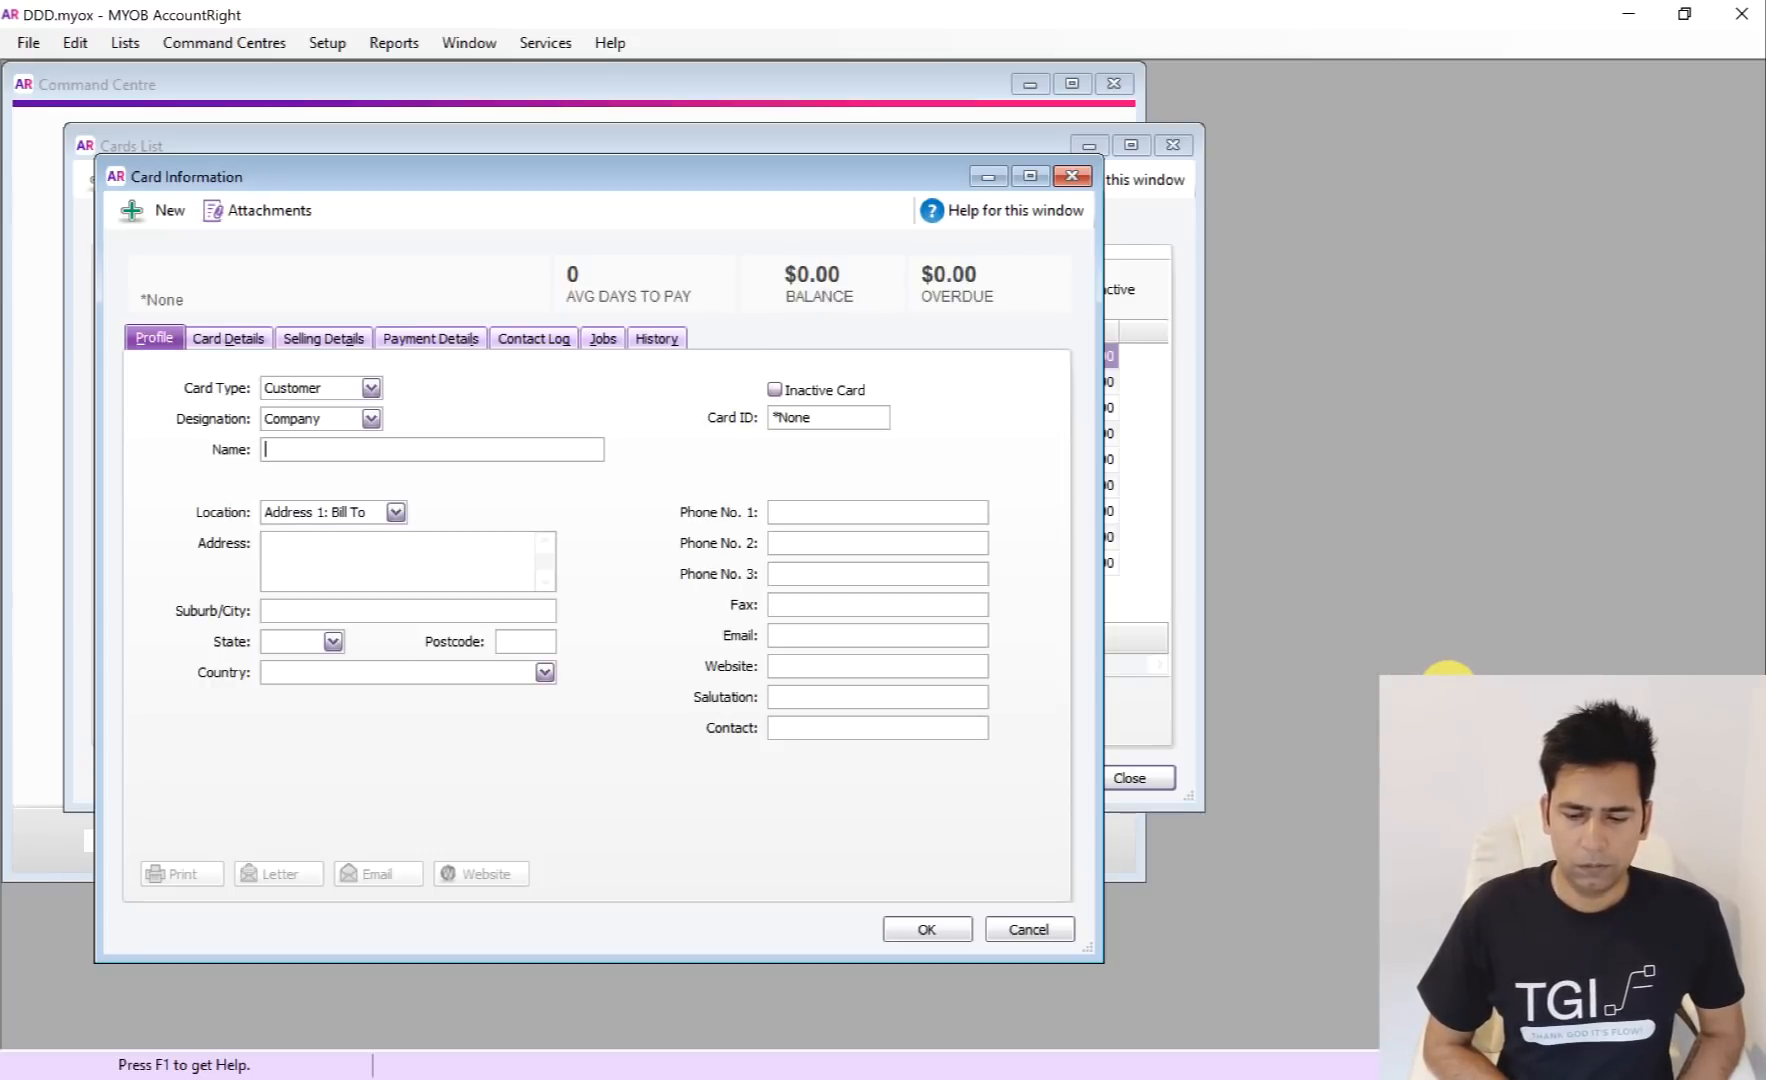
pyautogui.write('ui1cust')
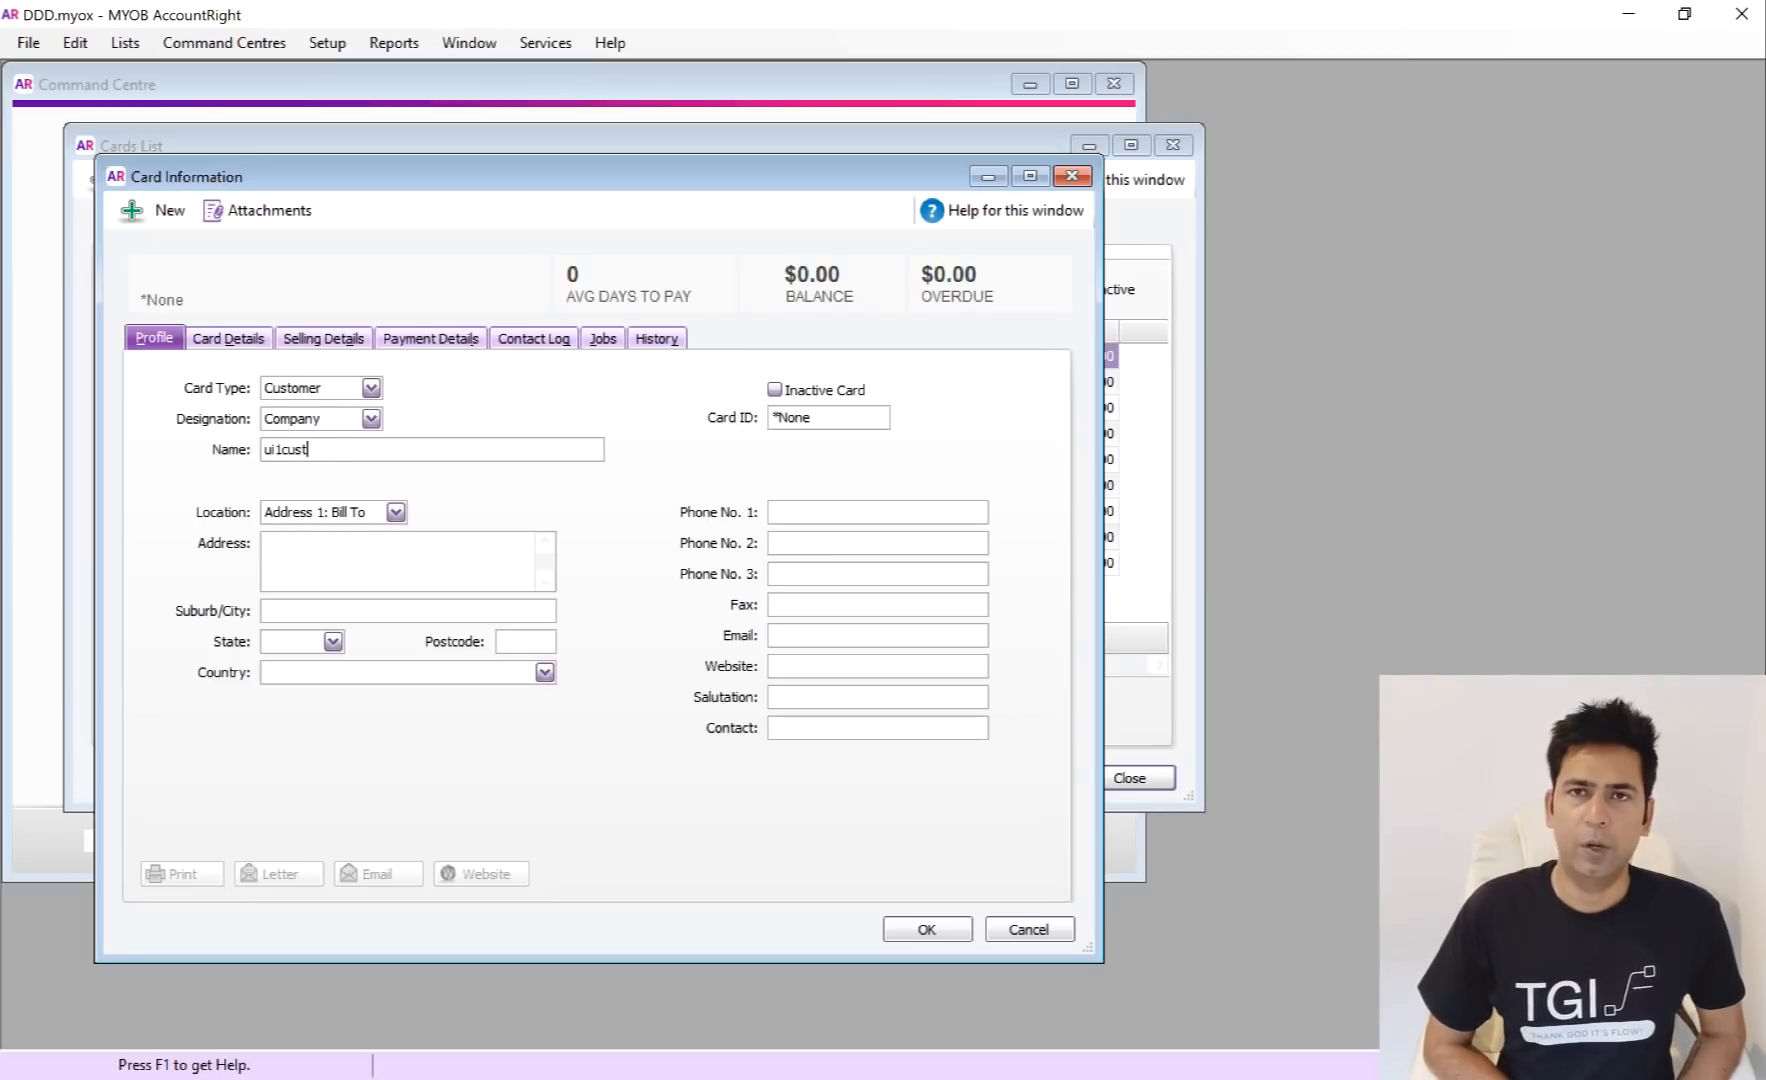
pyautogui.press('Tab')
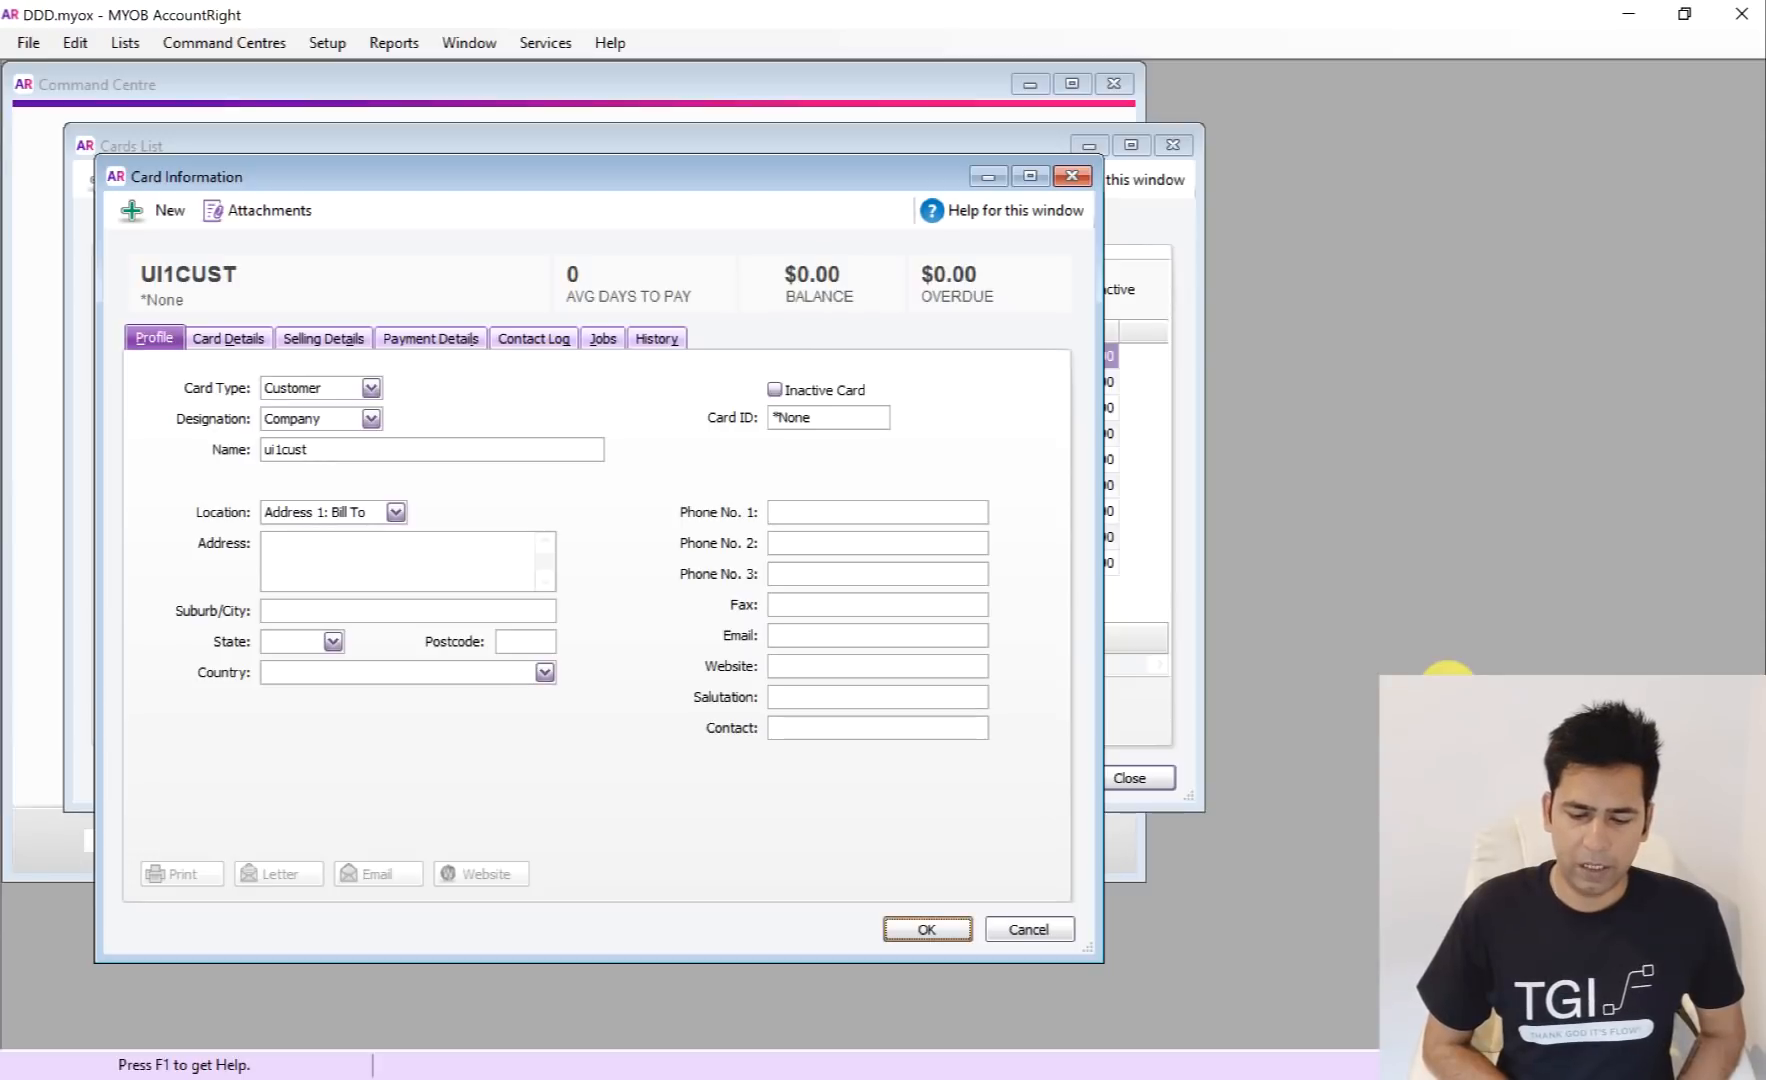
pyautogui.press('Return')
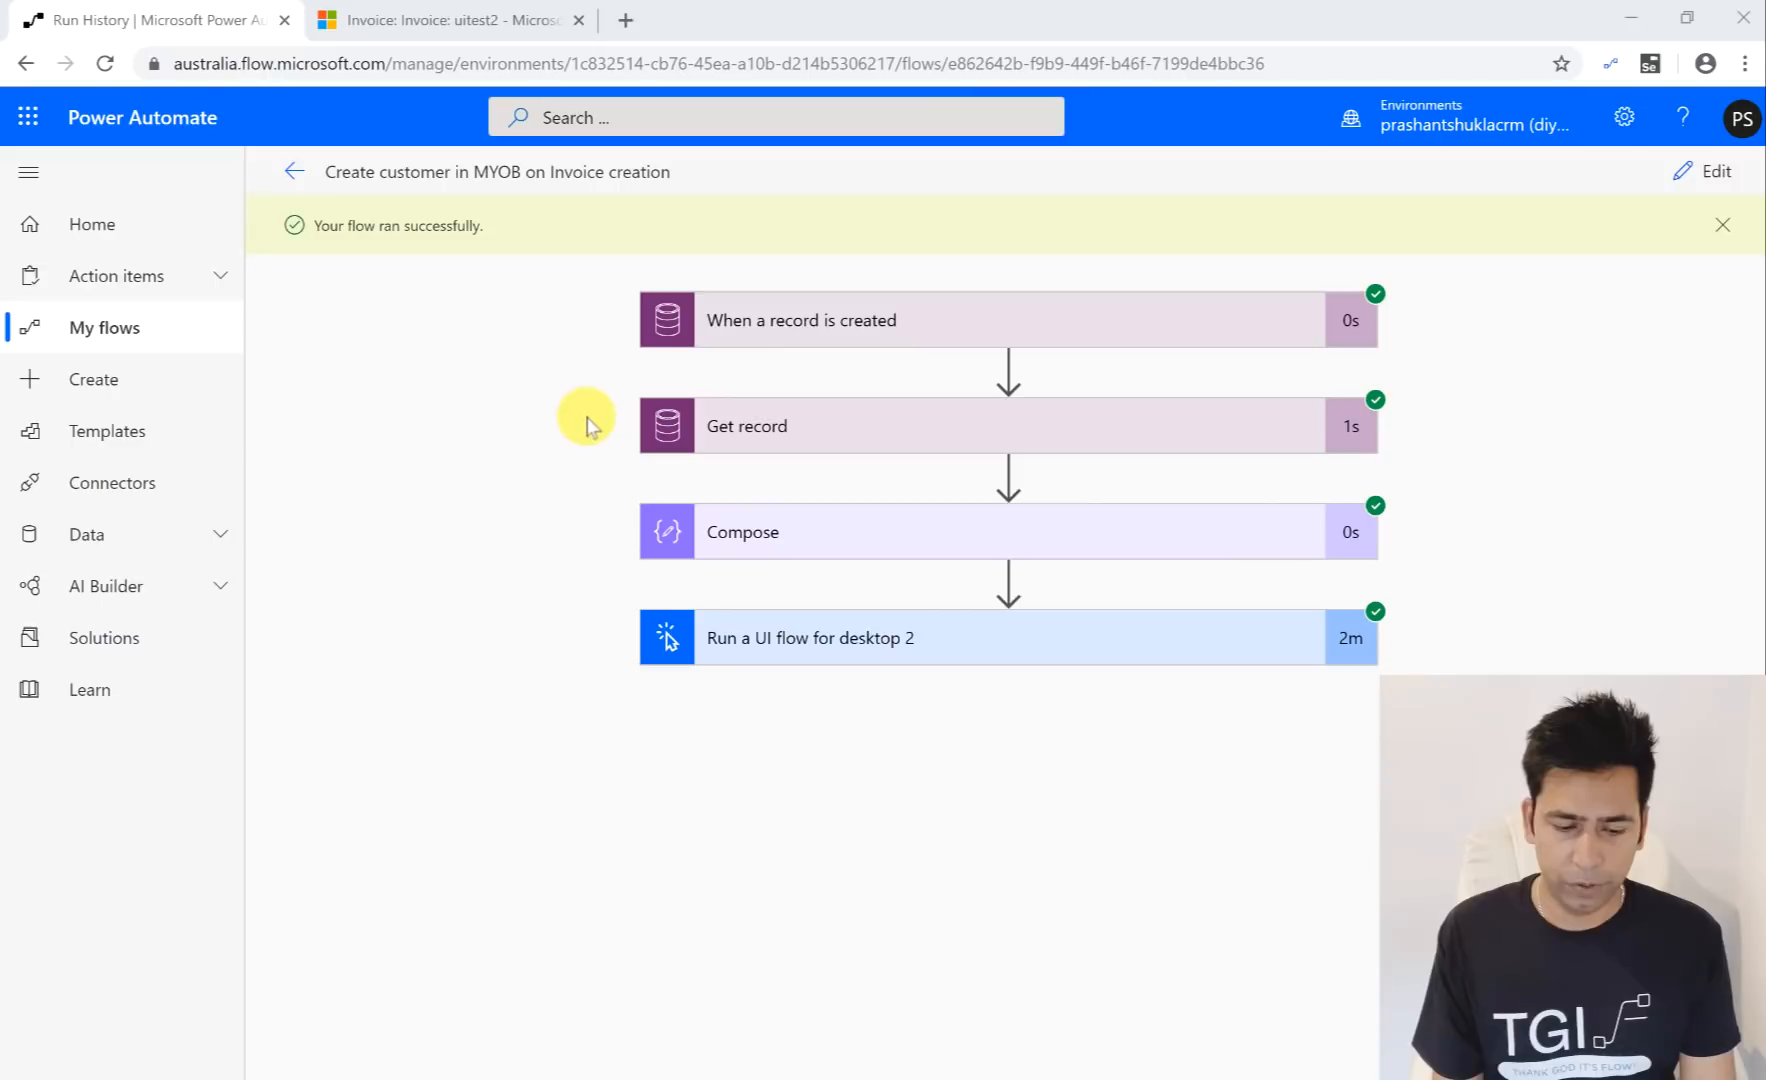
# Step: In Power Automate, show the list of UI flows and bring up the choices for creating a new UI flow
pyautogui.click(110, 335)
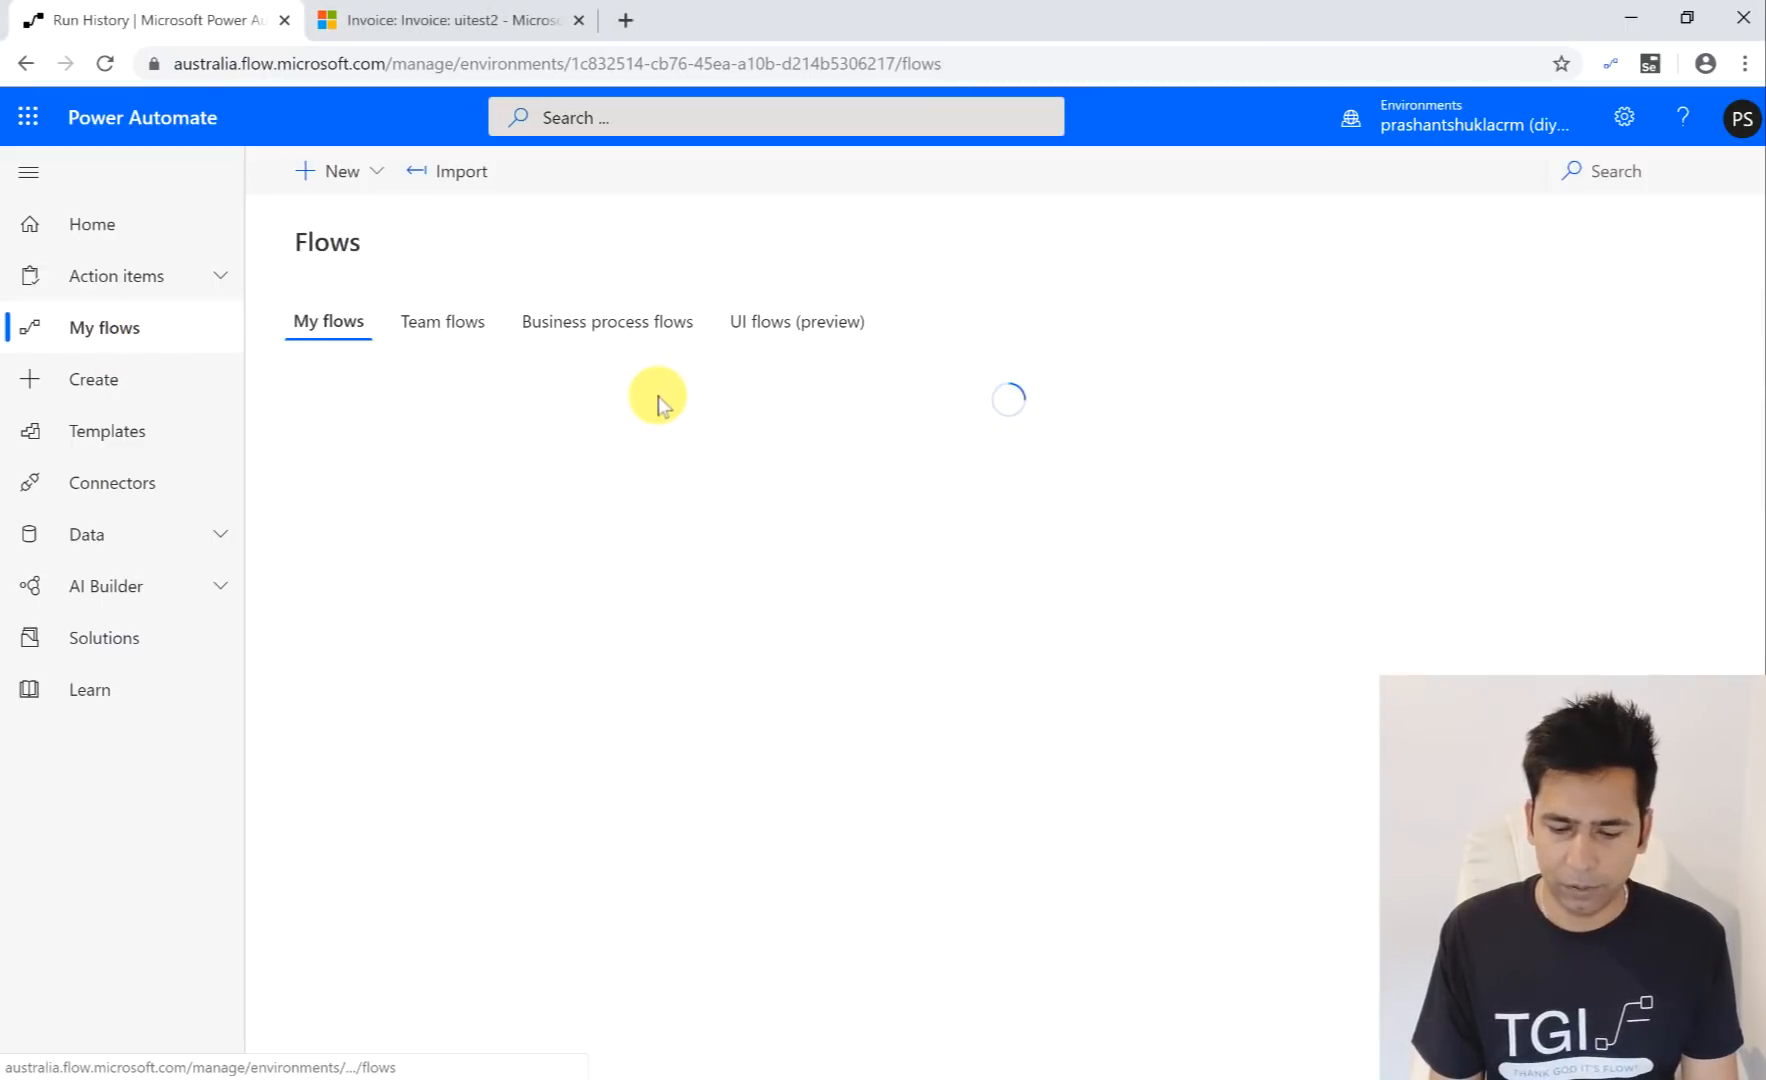
pyautogui.click(816, 320)
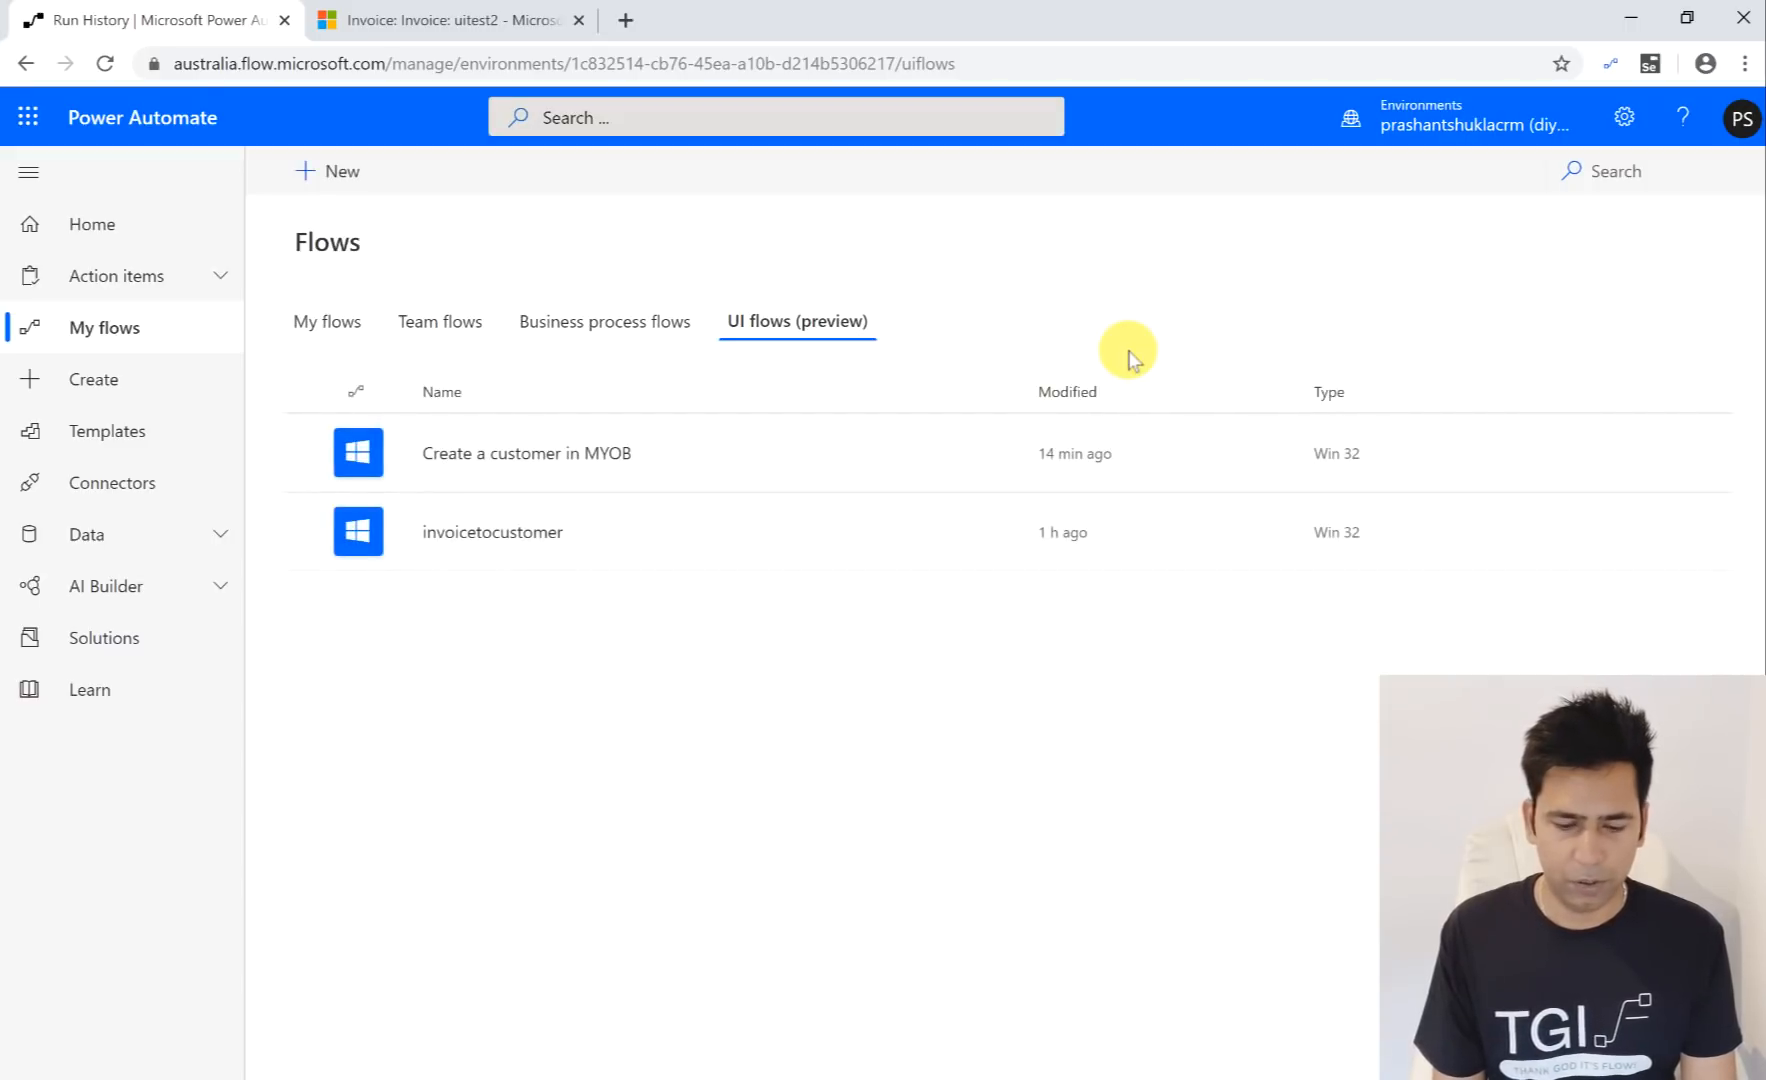
pyautogui.click(330, 170)
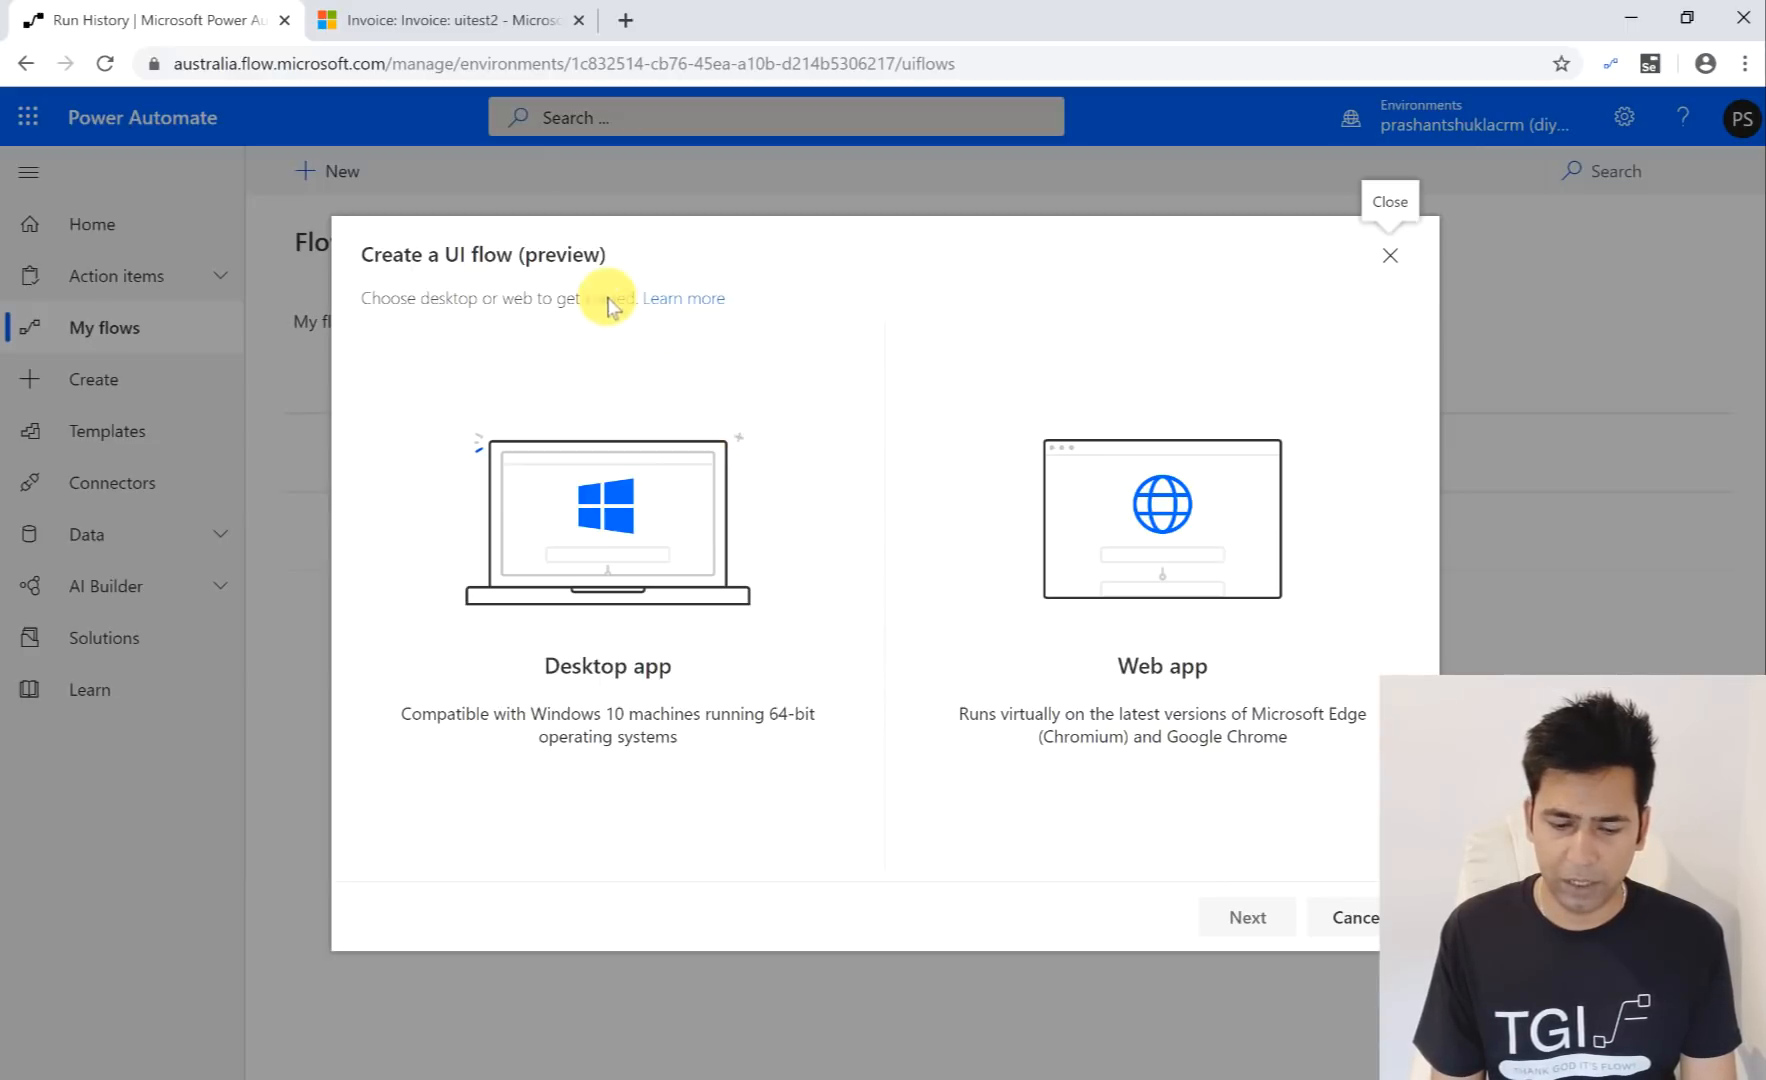
# Step: In Dynamics 365, open the Accounts list and select its page address for copying
pyautogui.click(445, 28)
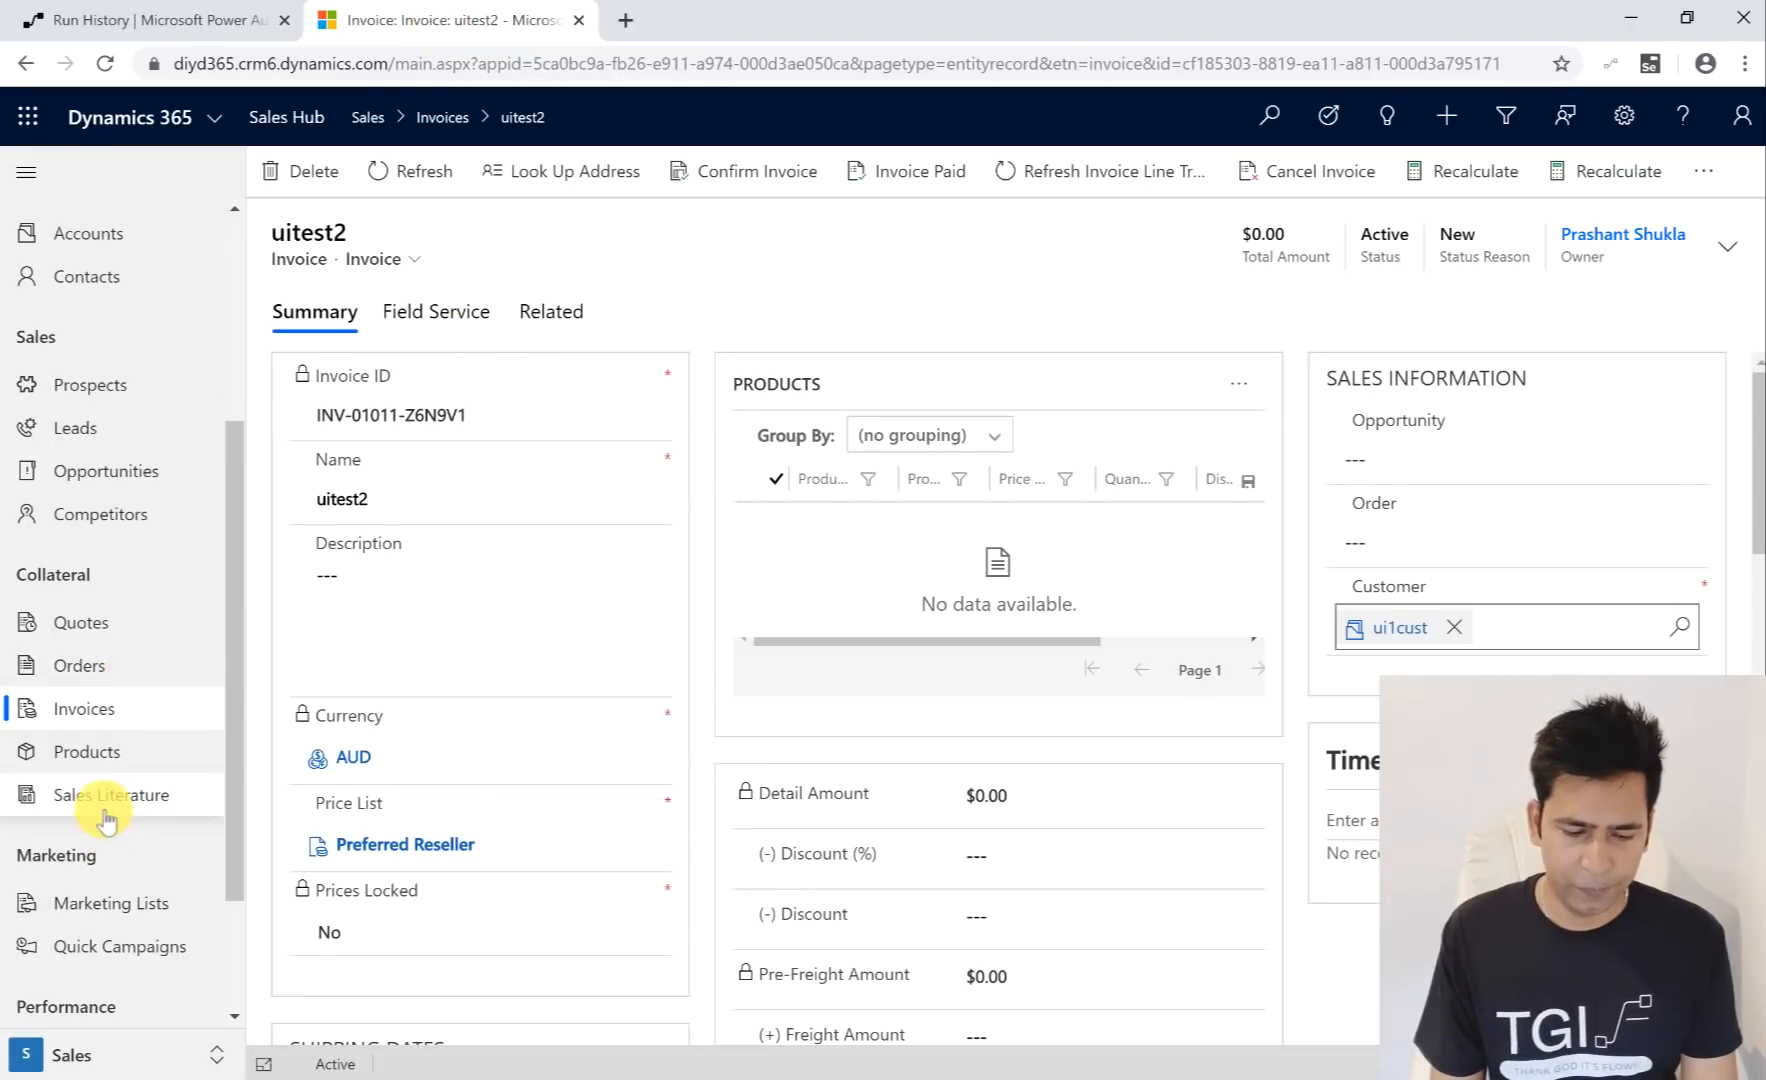
pyautogui.click(72, 231)
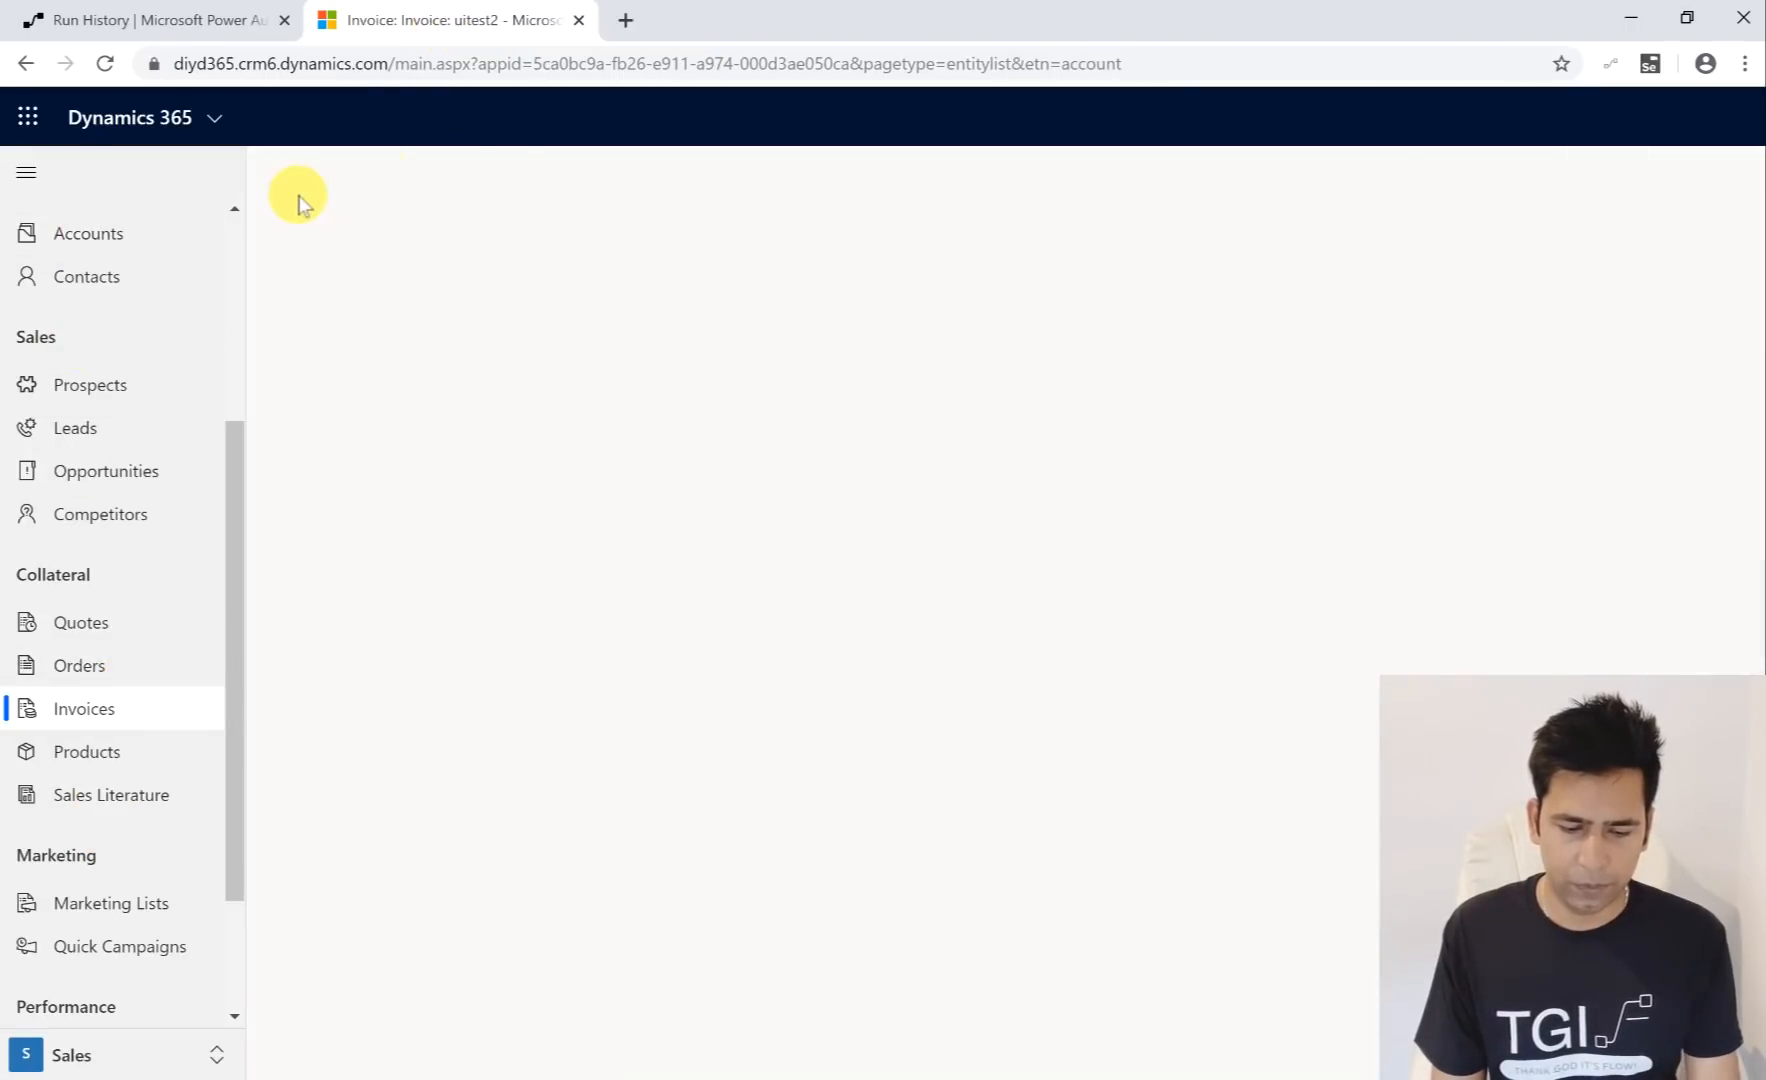
pyautogui.click(595, 63)
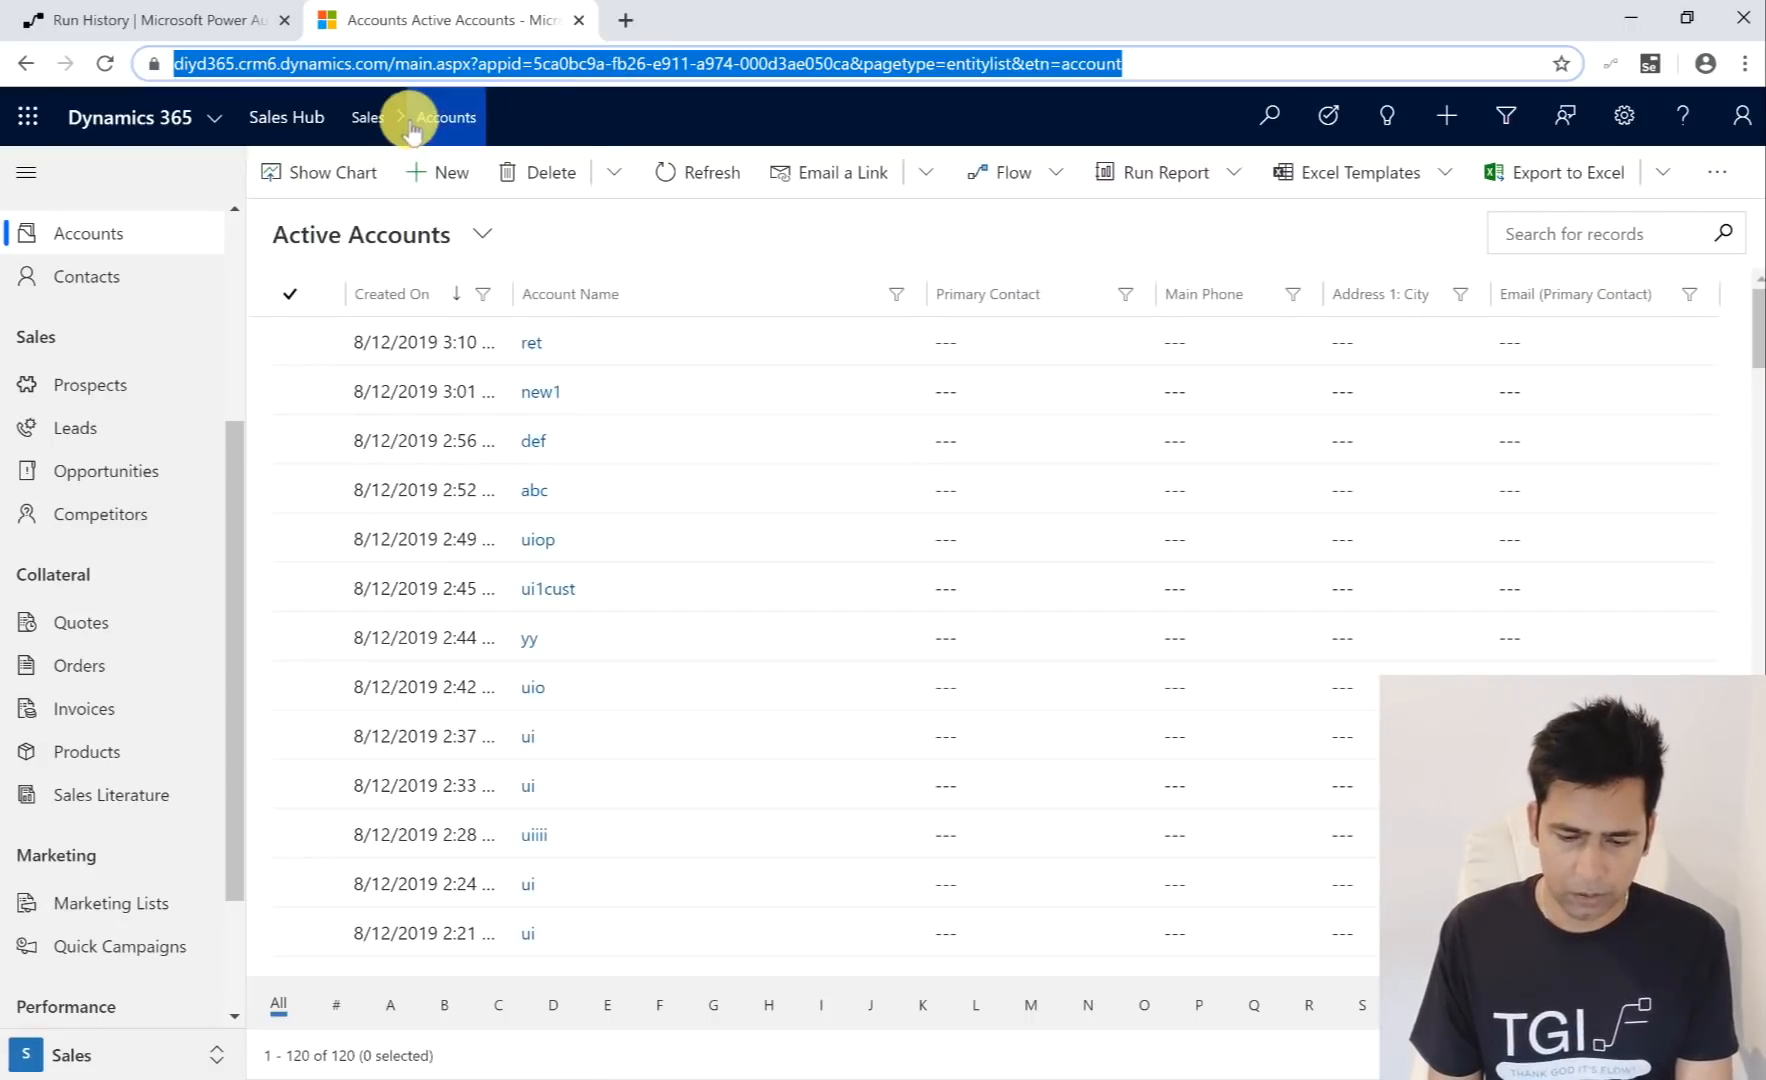
# Step: Back in Power Automate, choose a web app UI flow and name it "webappuiflow"
pyautogui.click(150, 20)
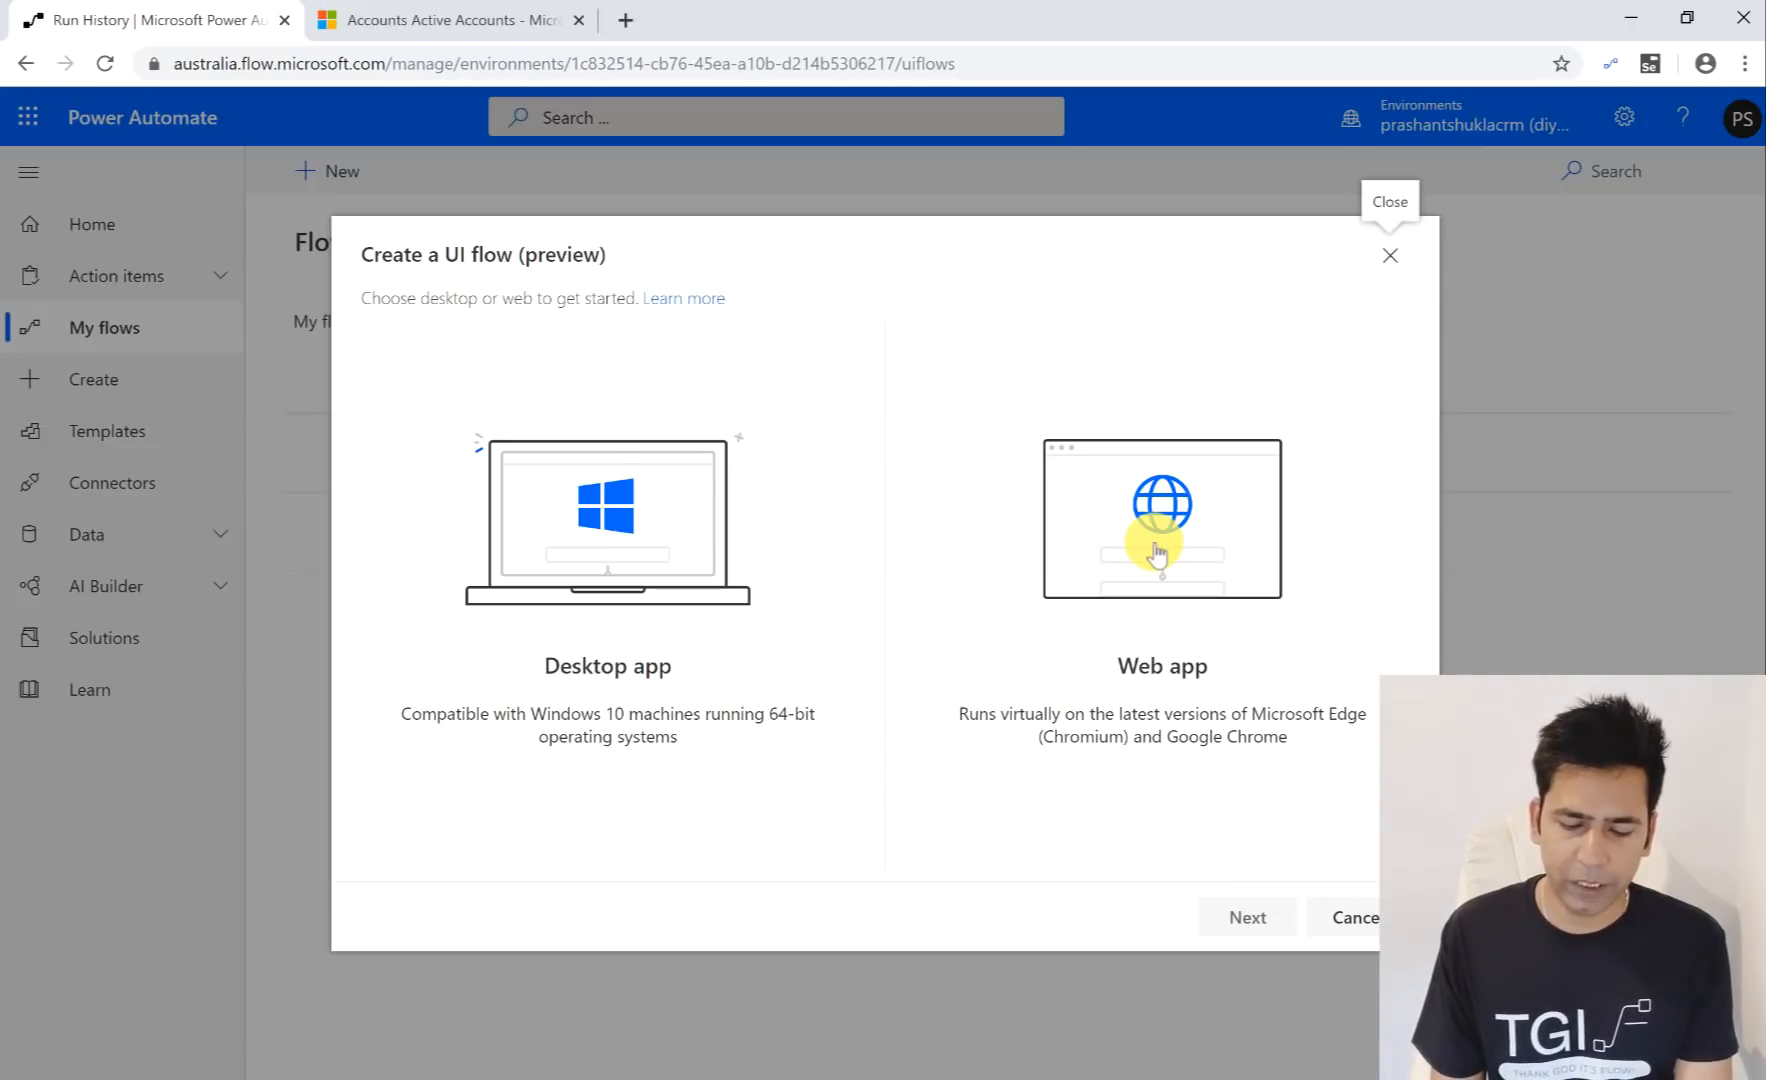
pyautogui.click(1157, 553)
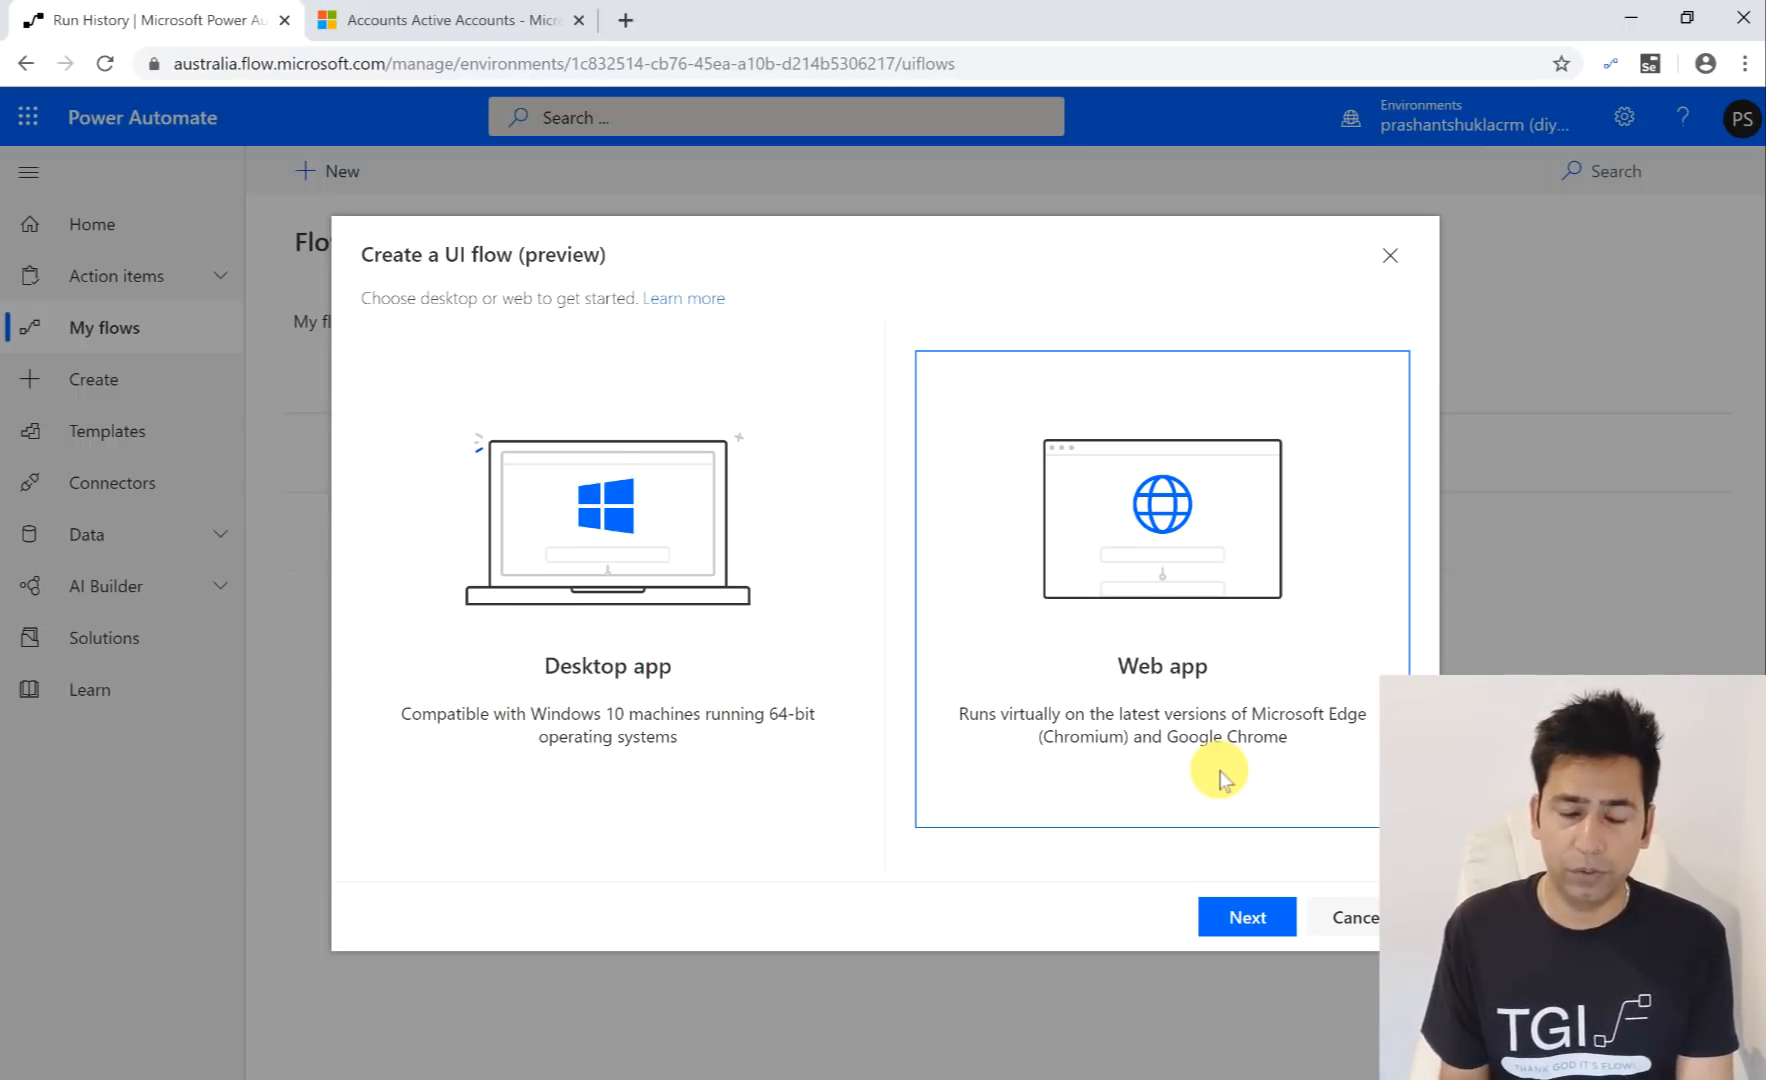
pyautogui.click(1242, 917)
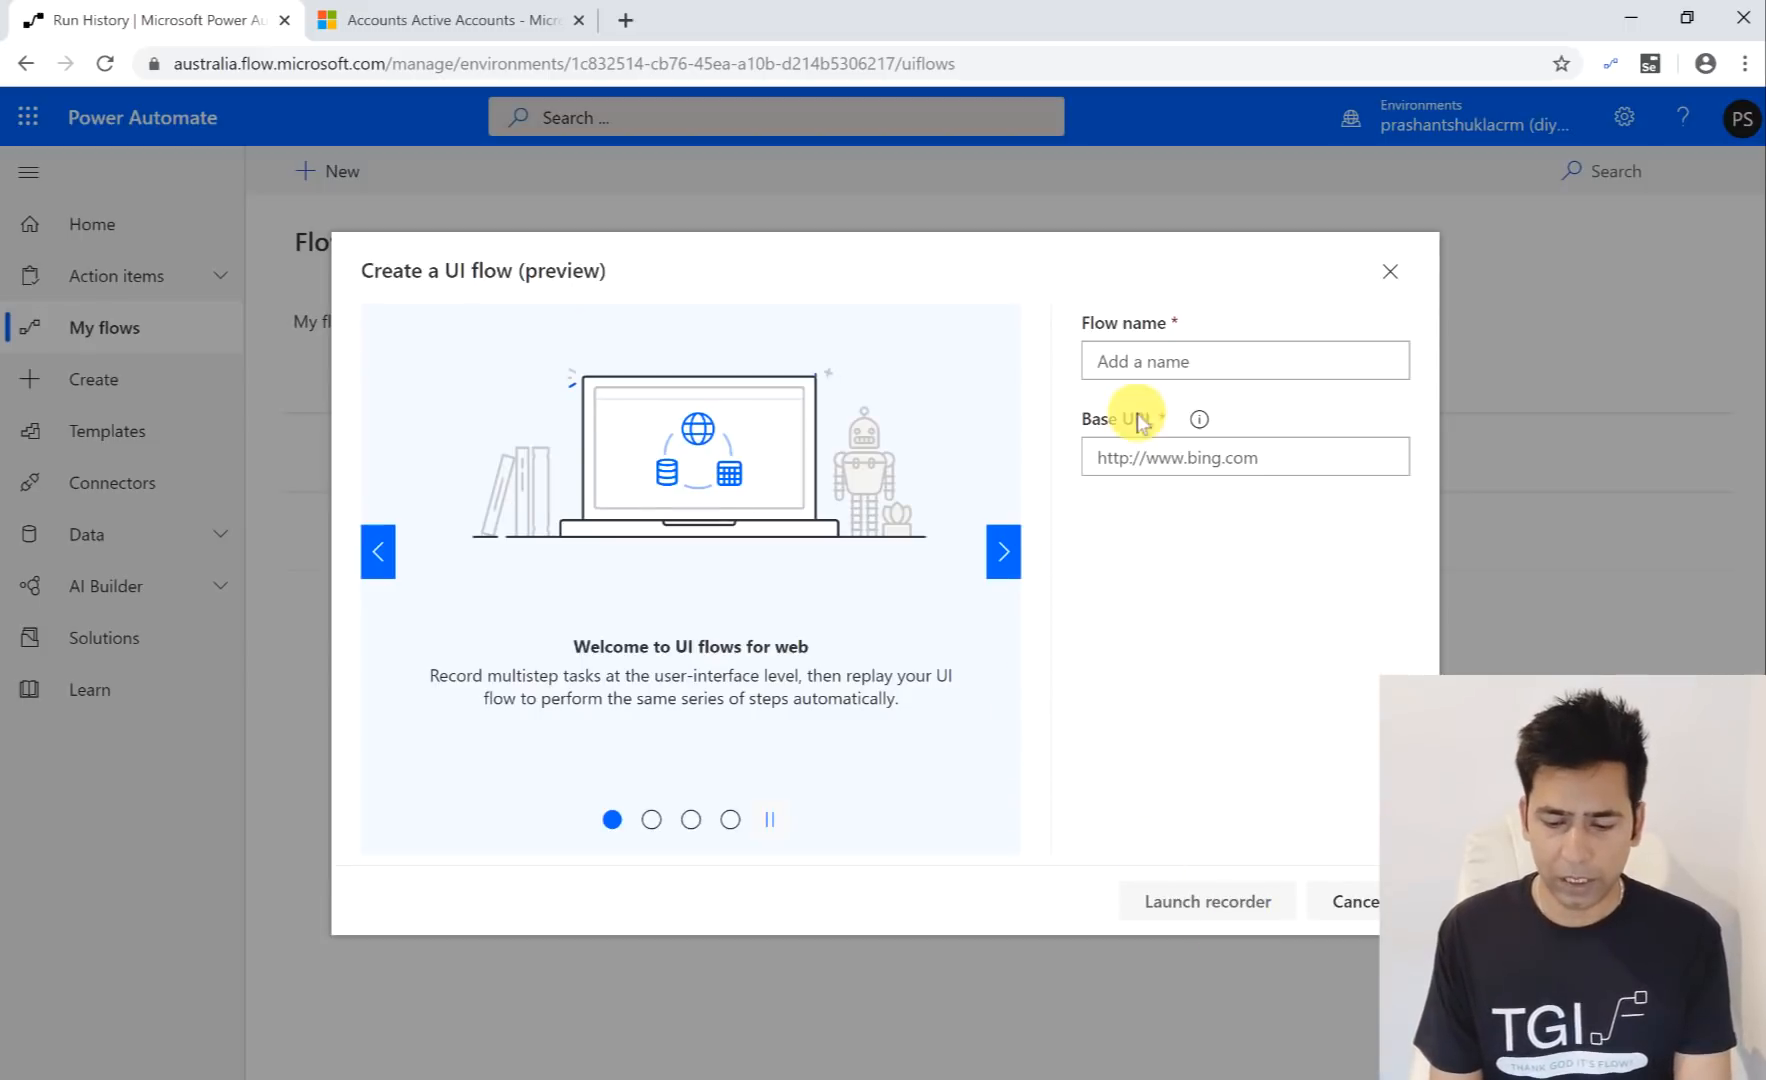
pyautogui.click(1141, 371)
pyautogui.write('des')
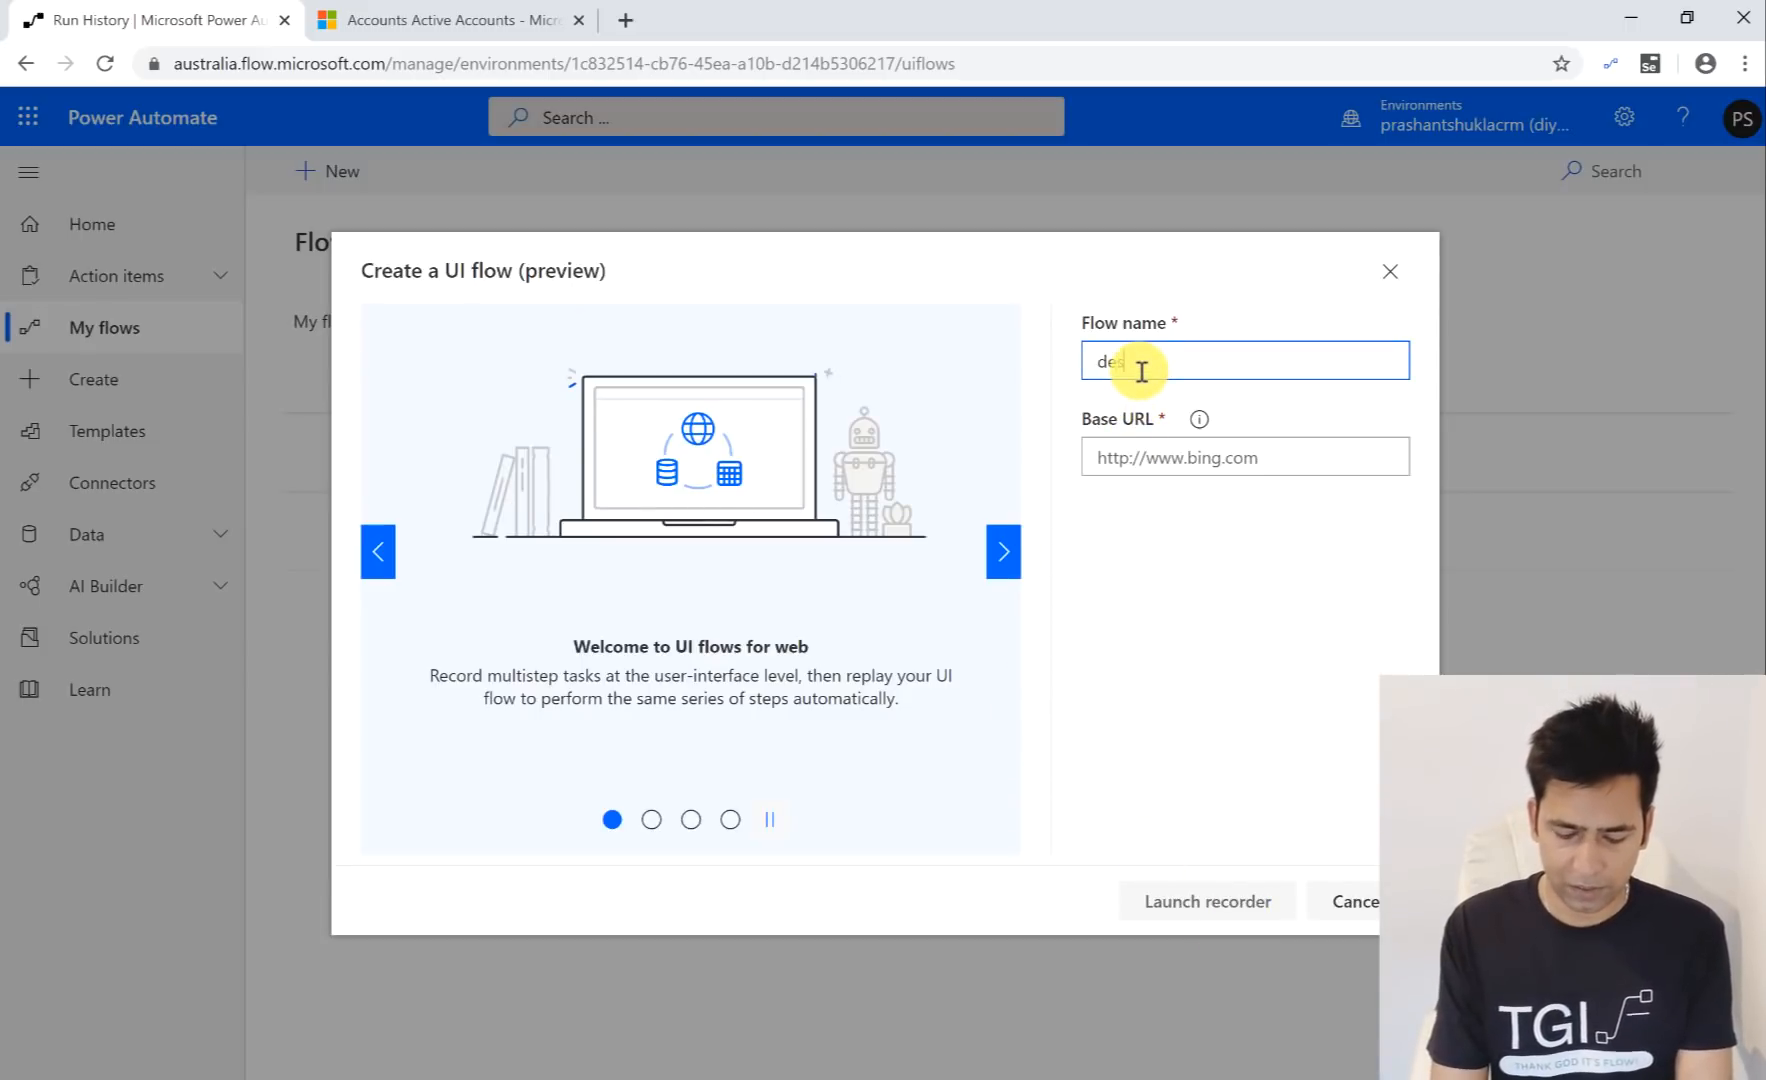
pyautogui.write('e')
pyautogui.press('BackSpace')
pyautogui.press('BackSpace')
pyautogui.write('w')
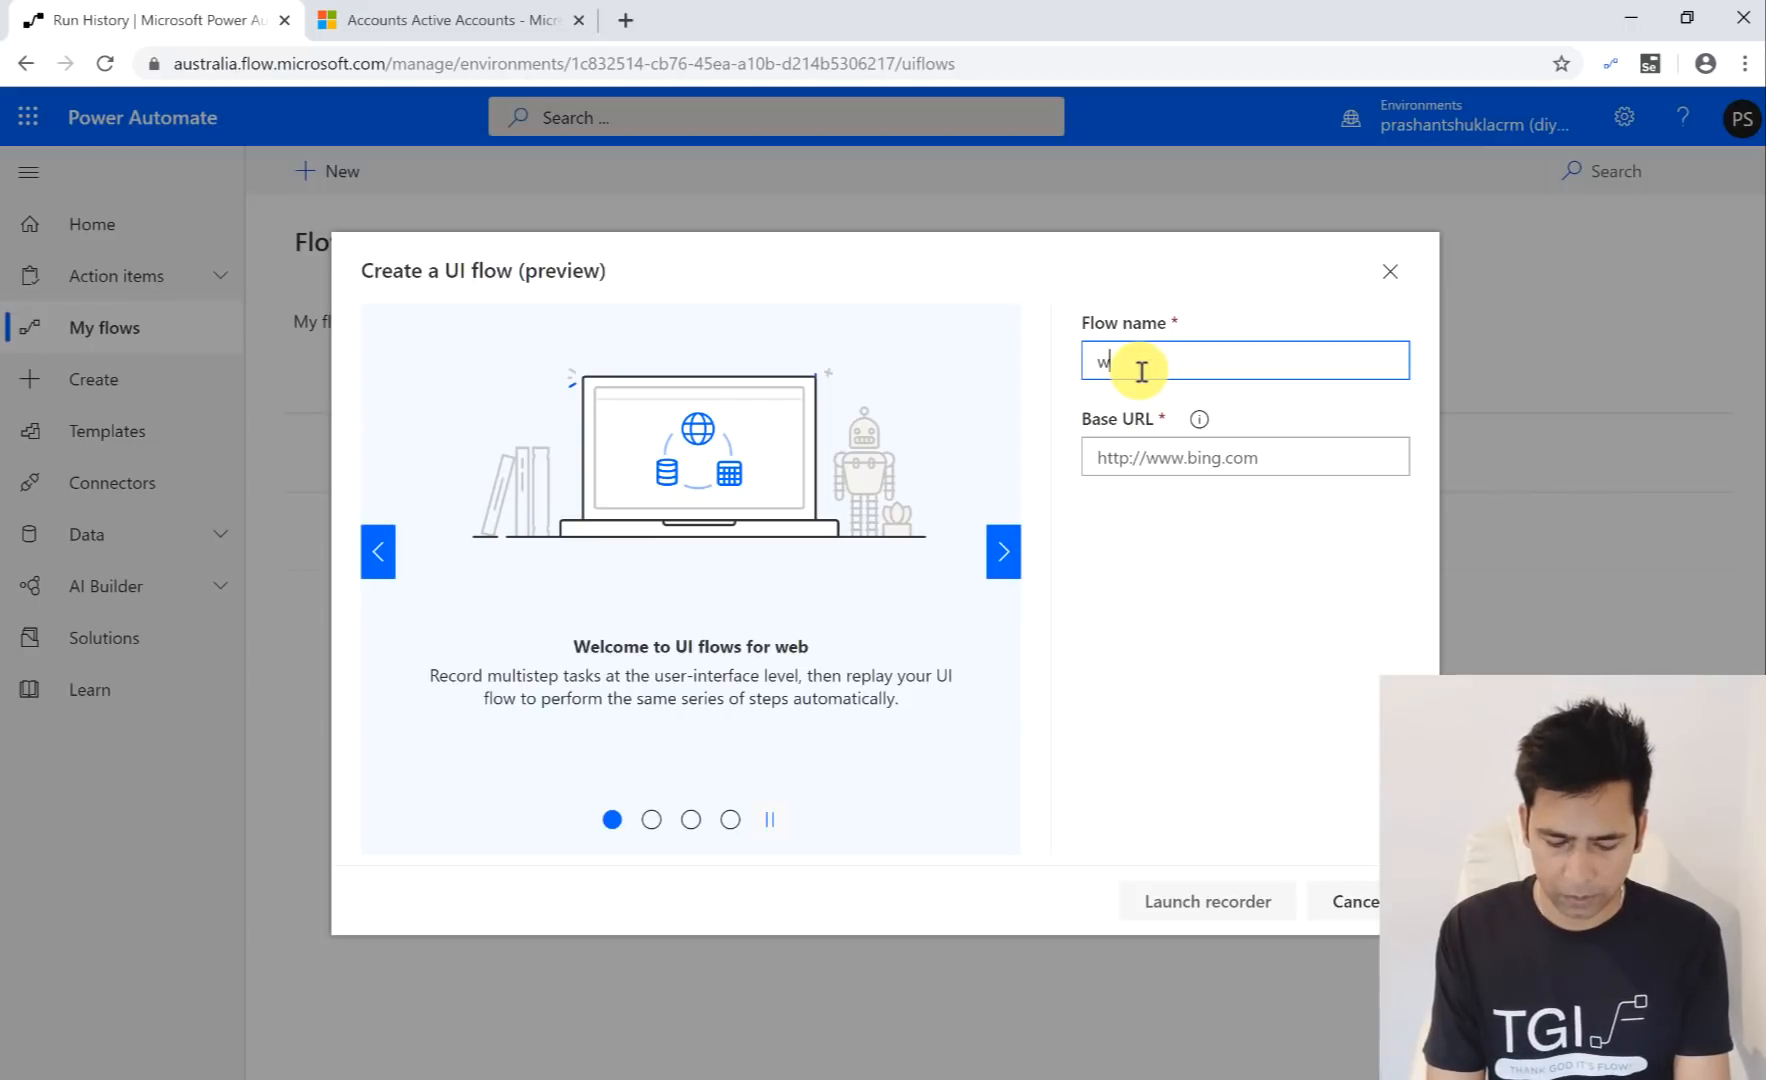
pyautogui.write('ebappuiflow')
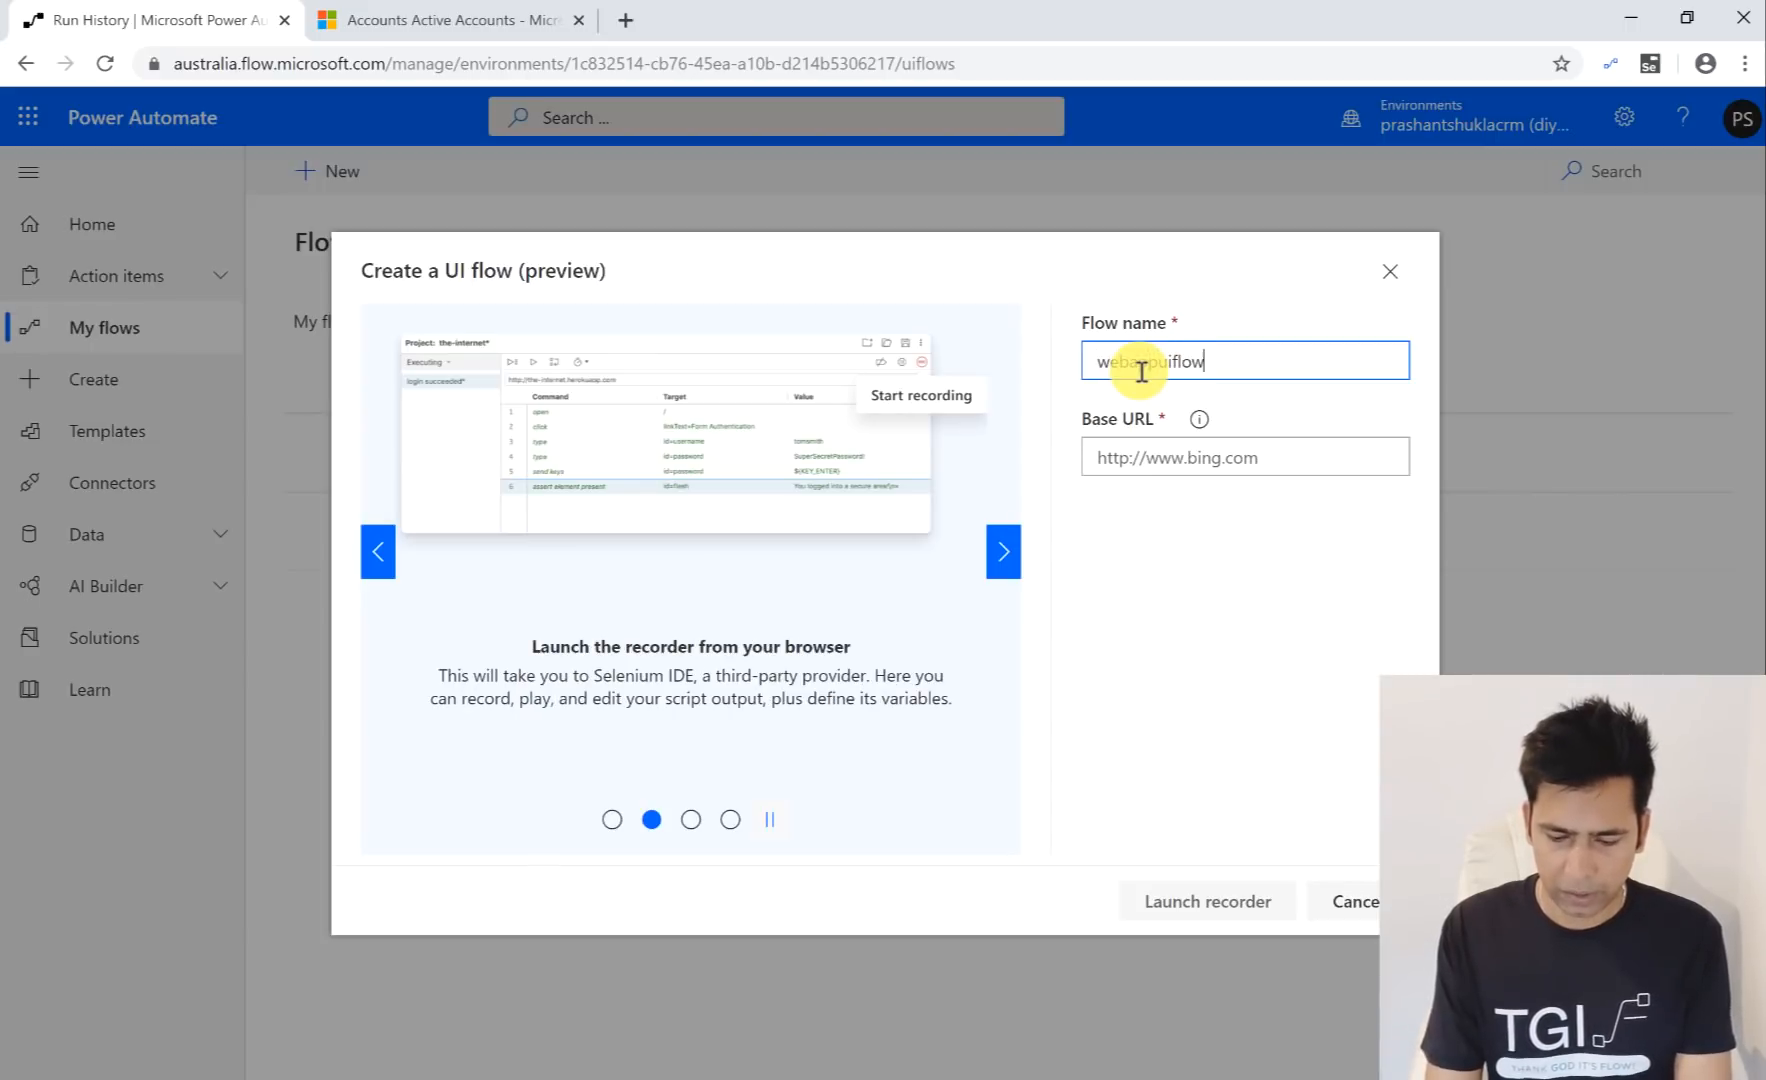
# Step: Paste the copied Accounts list address as the base URL and launch the recorder
pyautogui.click(1139, 458)
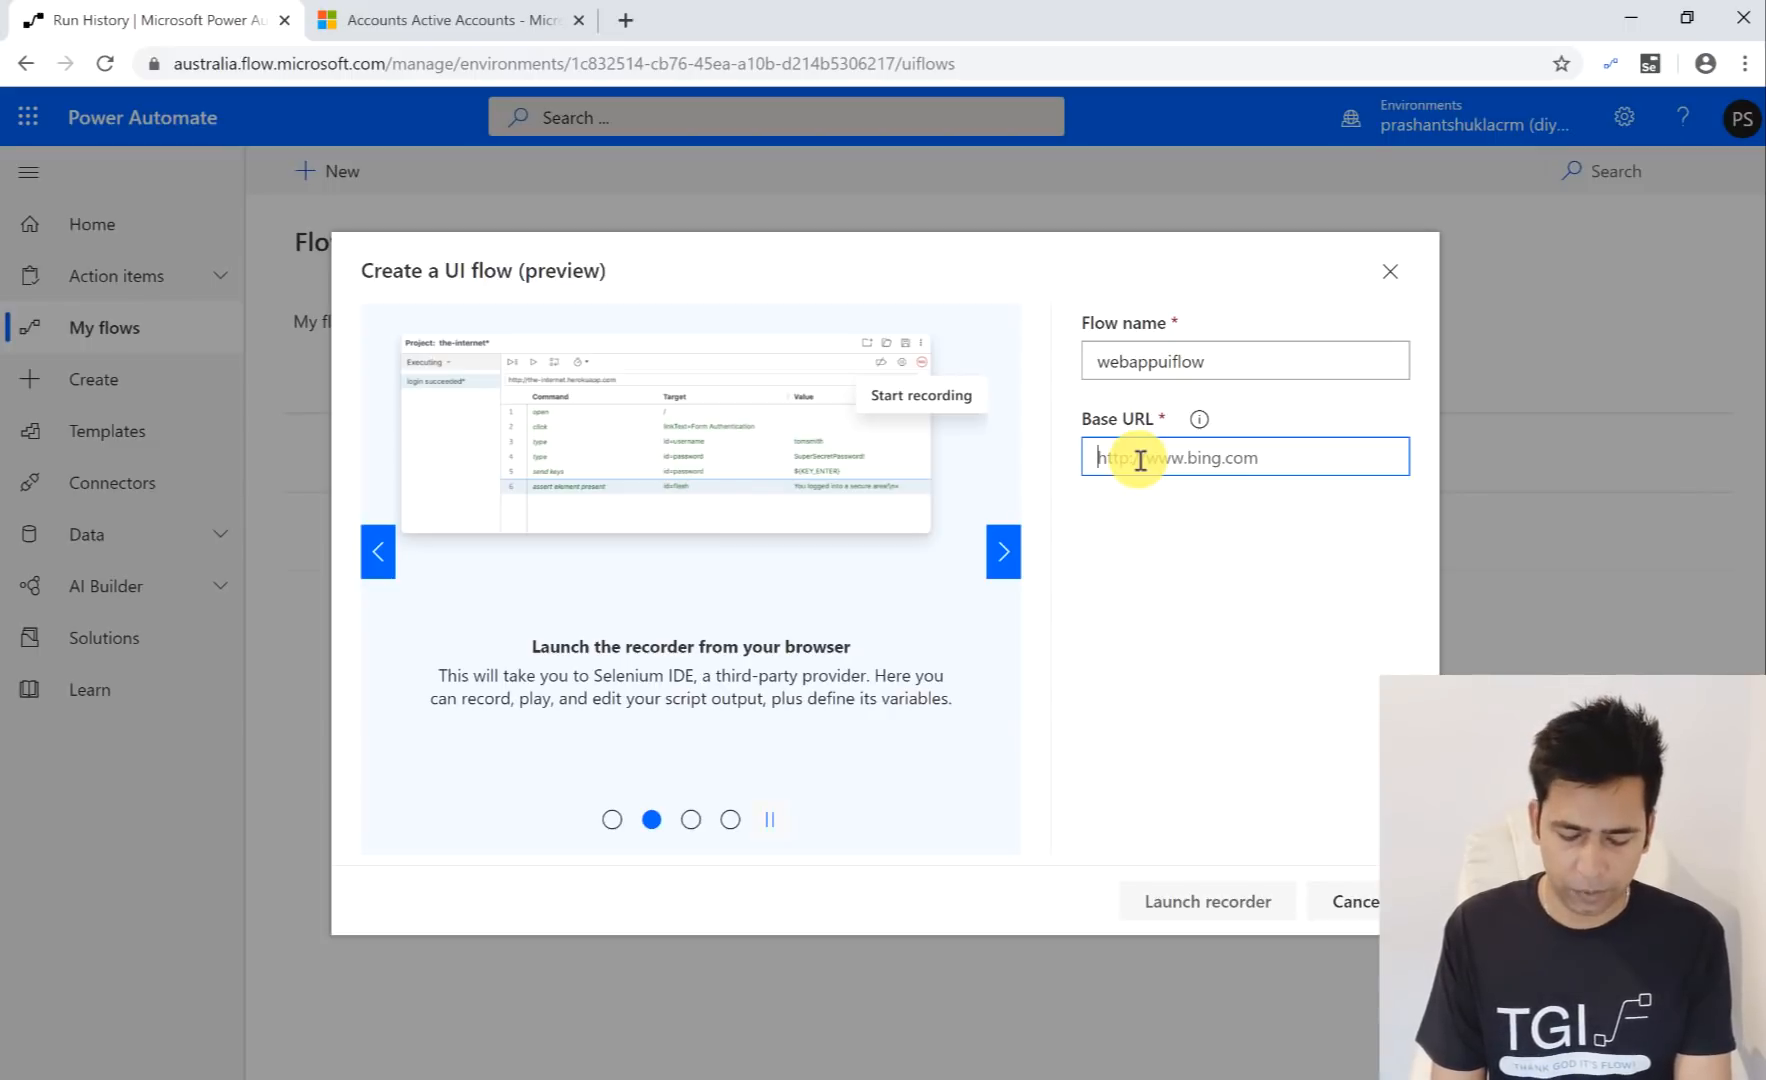
pyautogui.hotkey('ctrl', 'v')
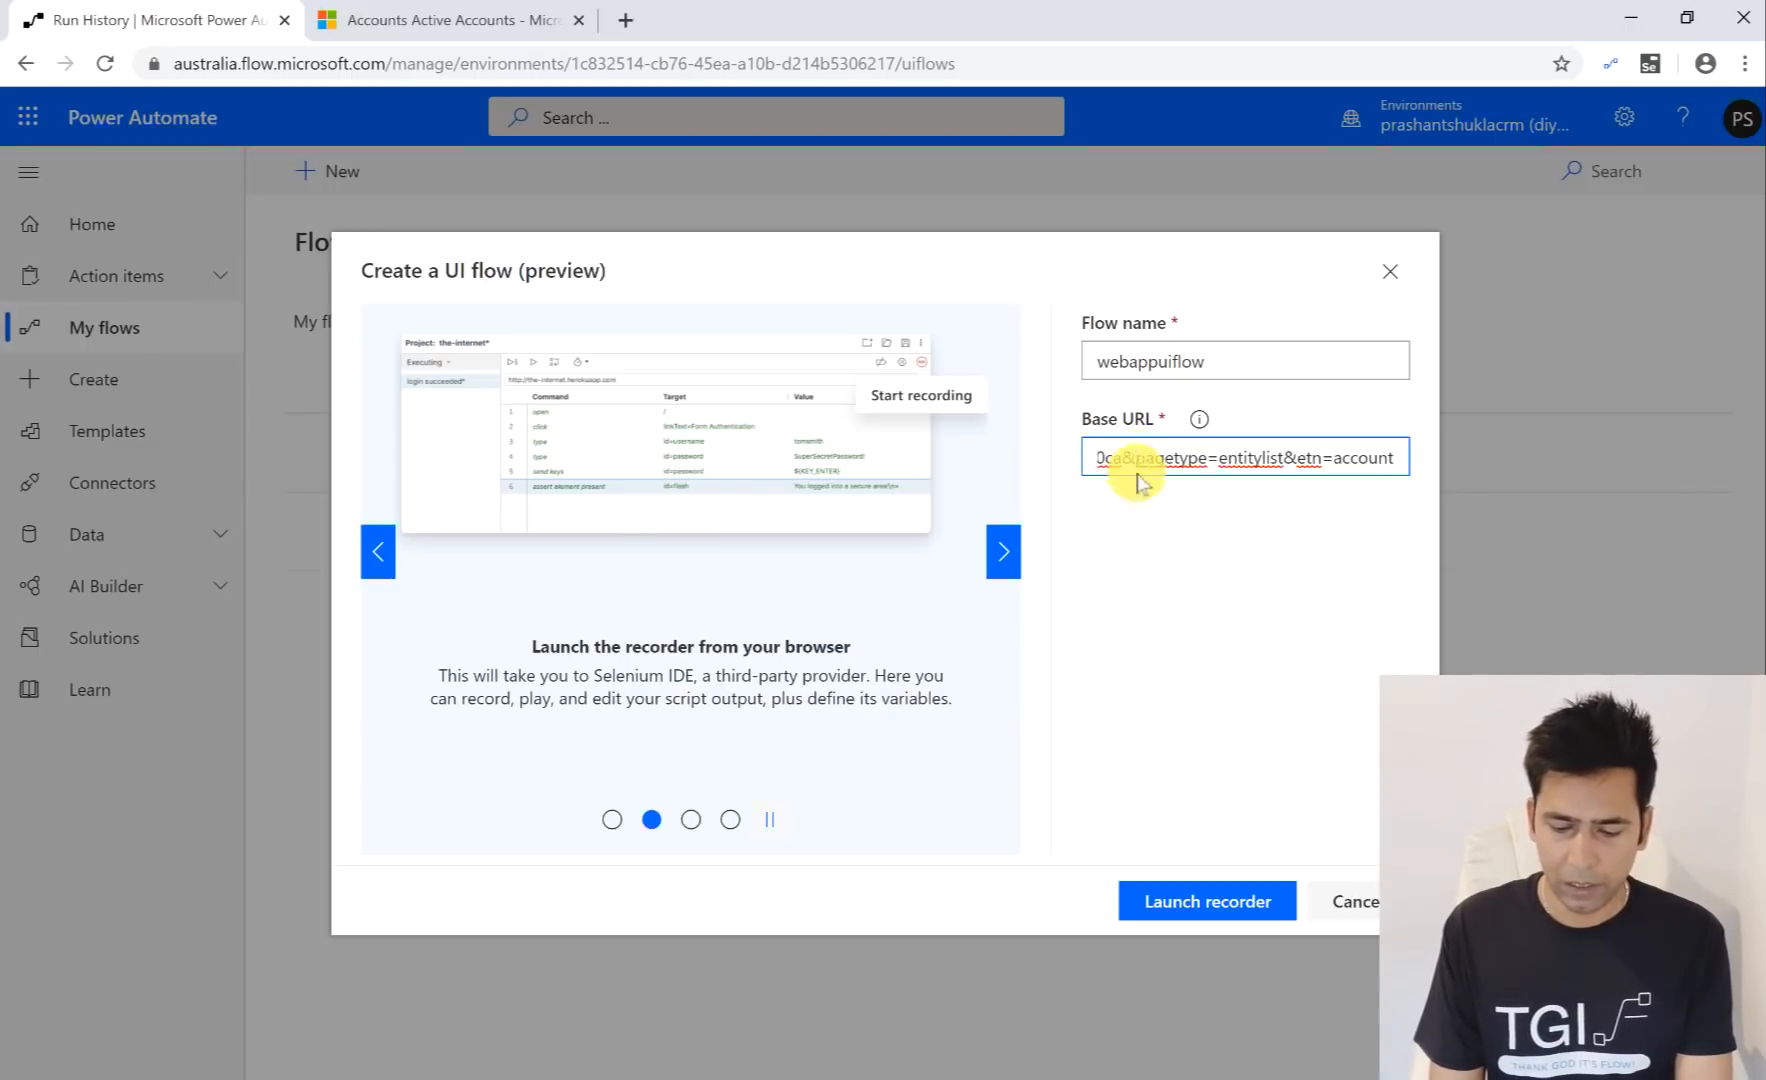
pyautogui.click(1210, 901)
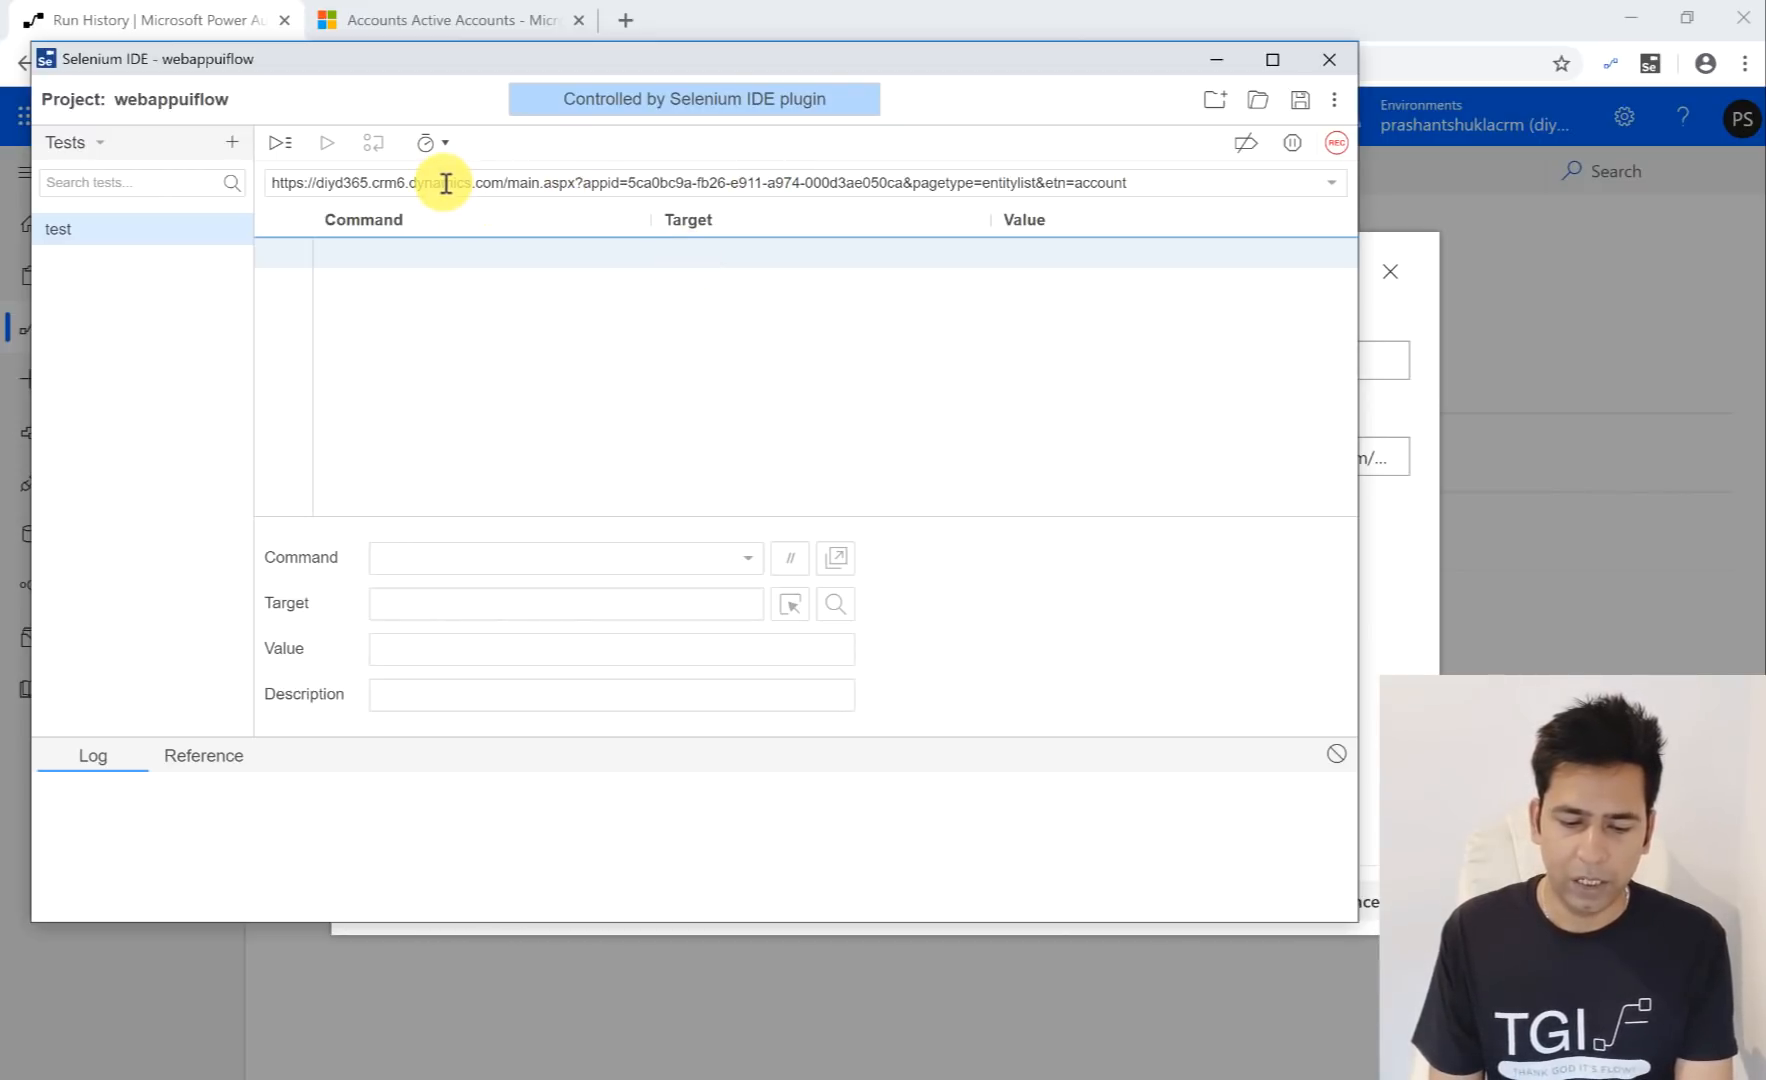
# Step: Record creating a new account named "uitest21" with Save & Close, and stop the recording
pyautogui.click(1336, 146)
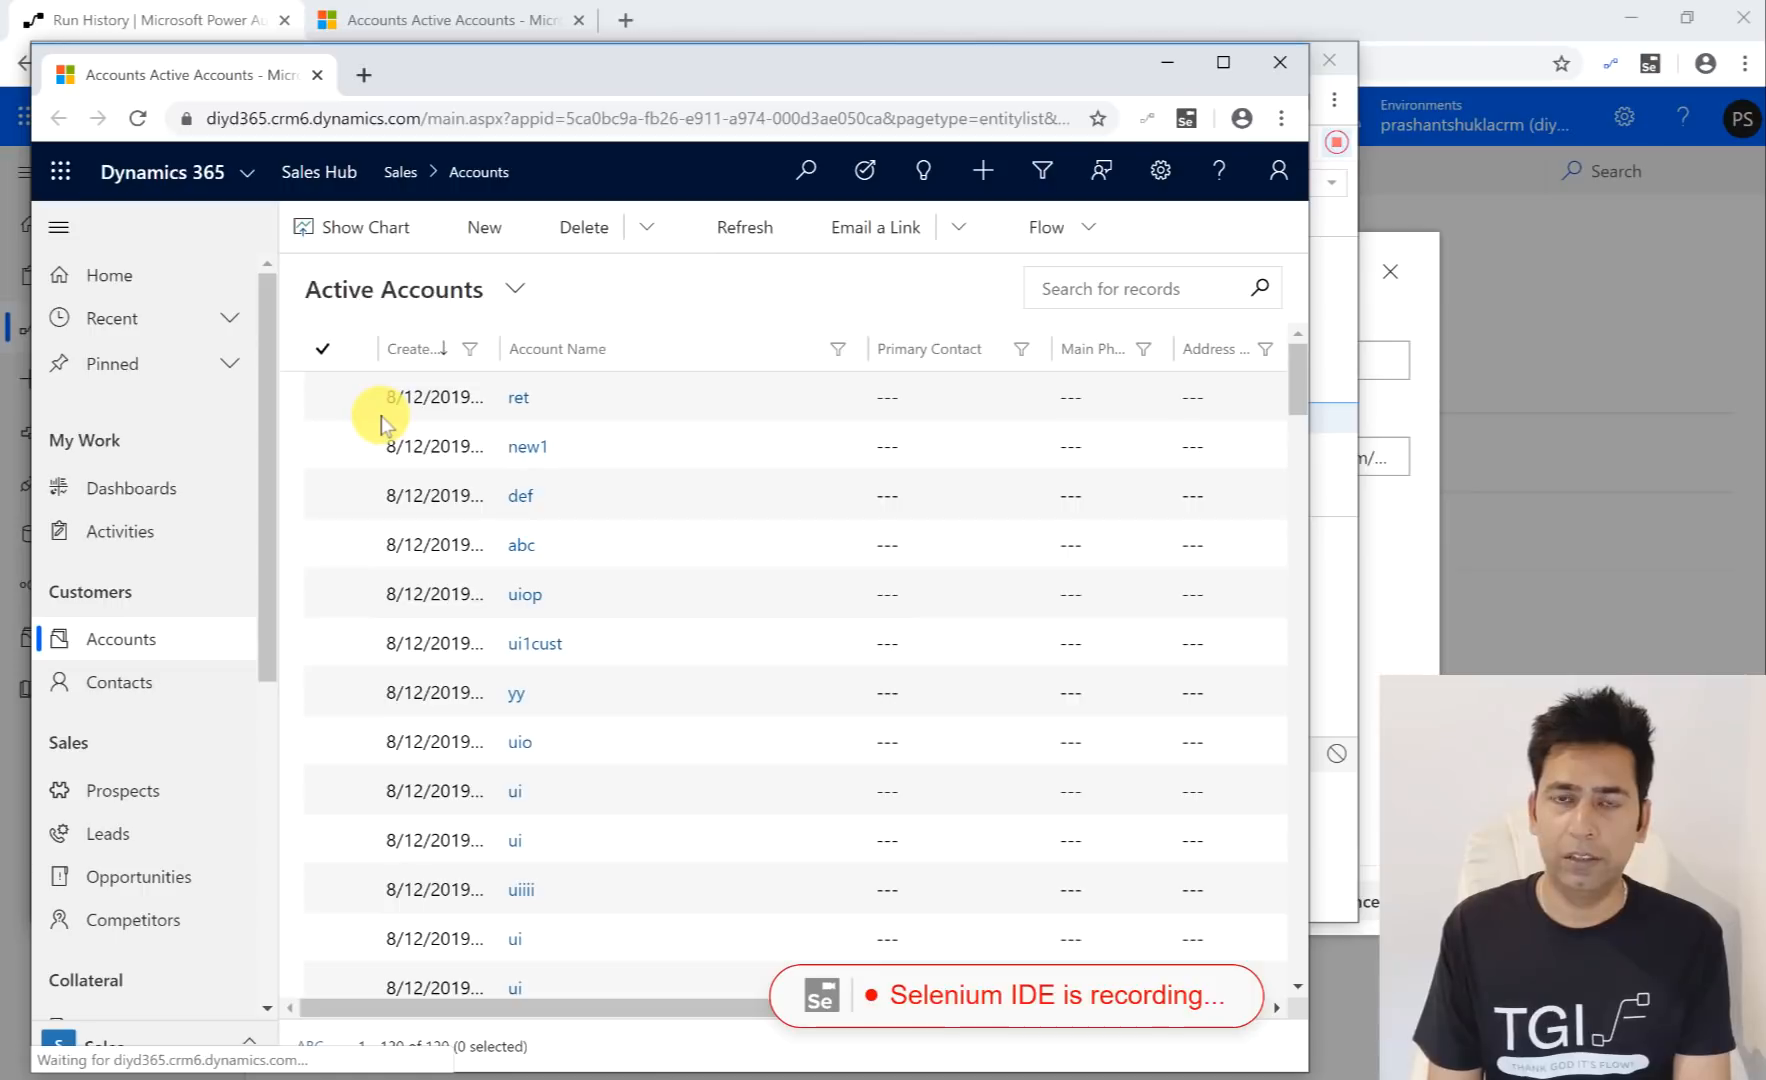
pyautogui.click(488, 235)
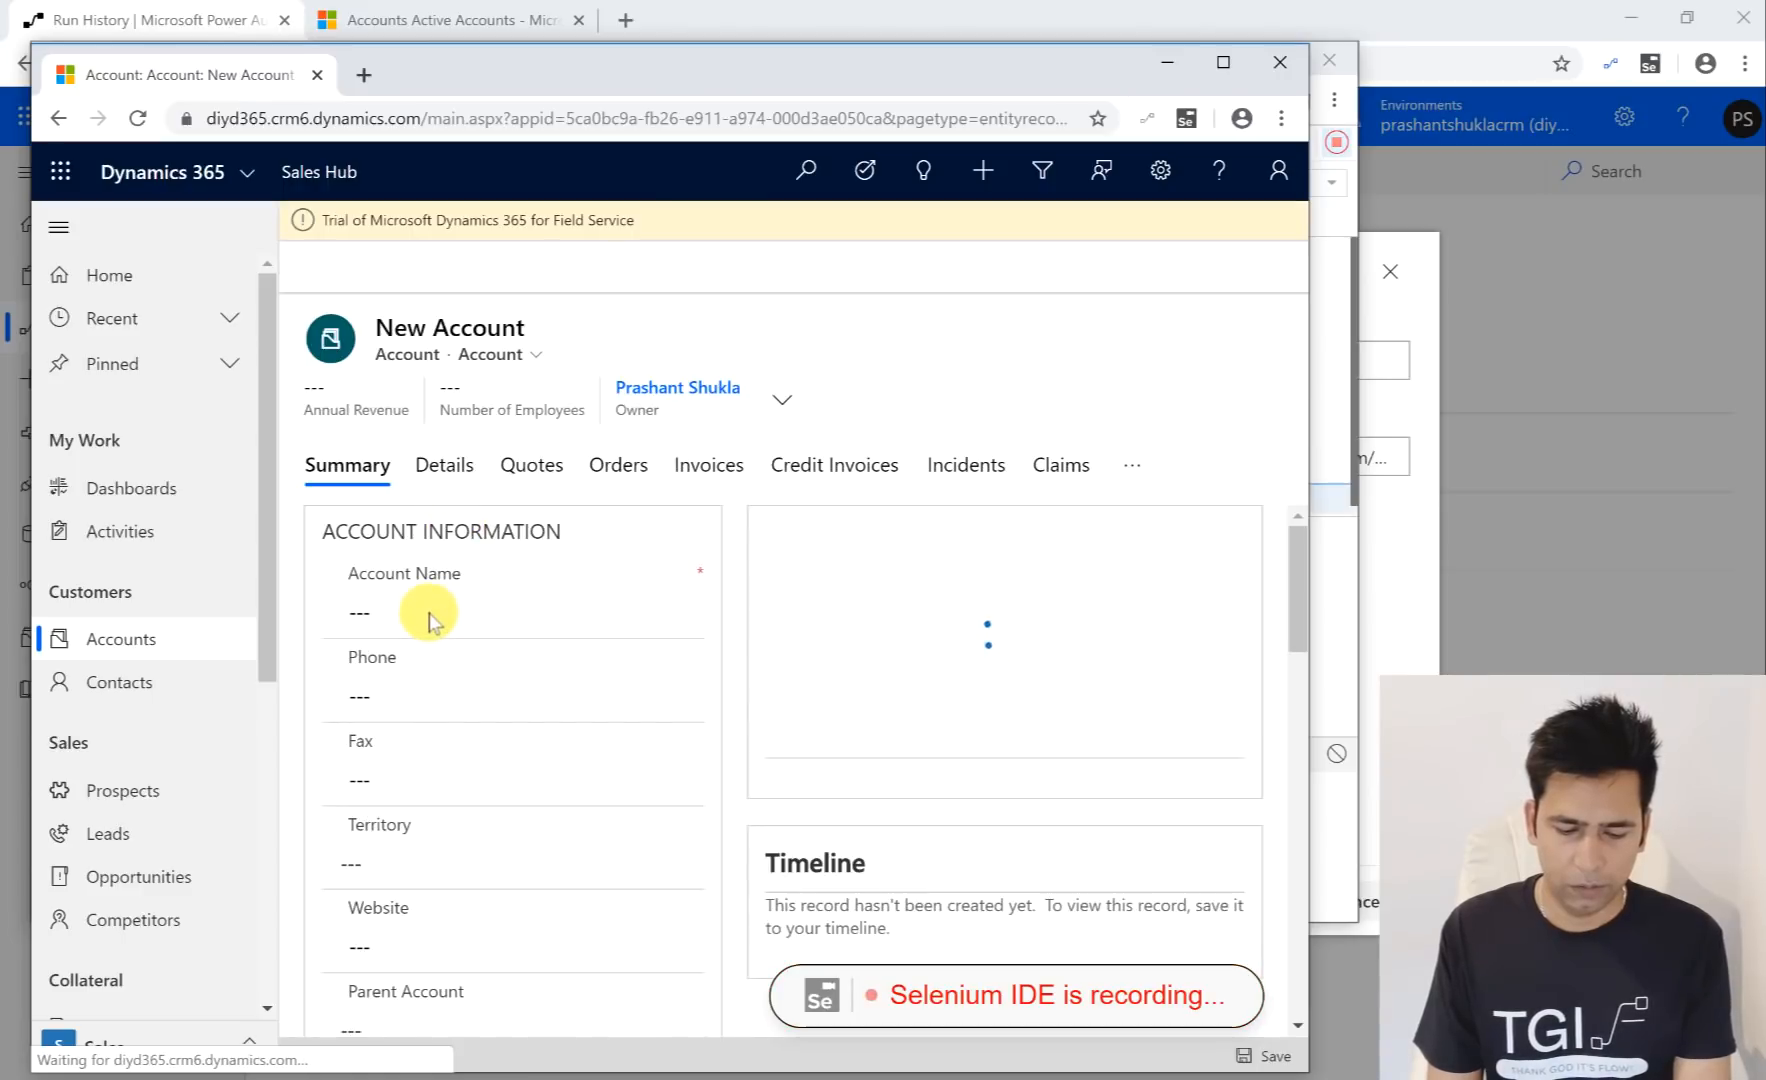
pyautogui.click(430, 620)
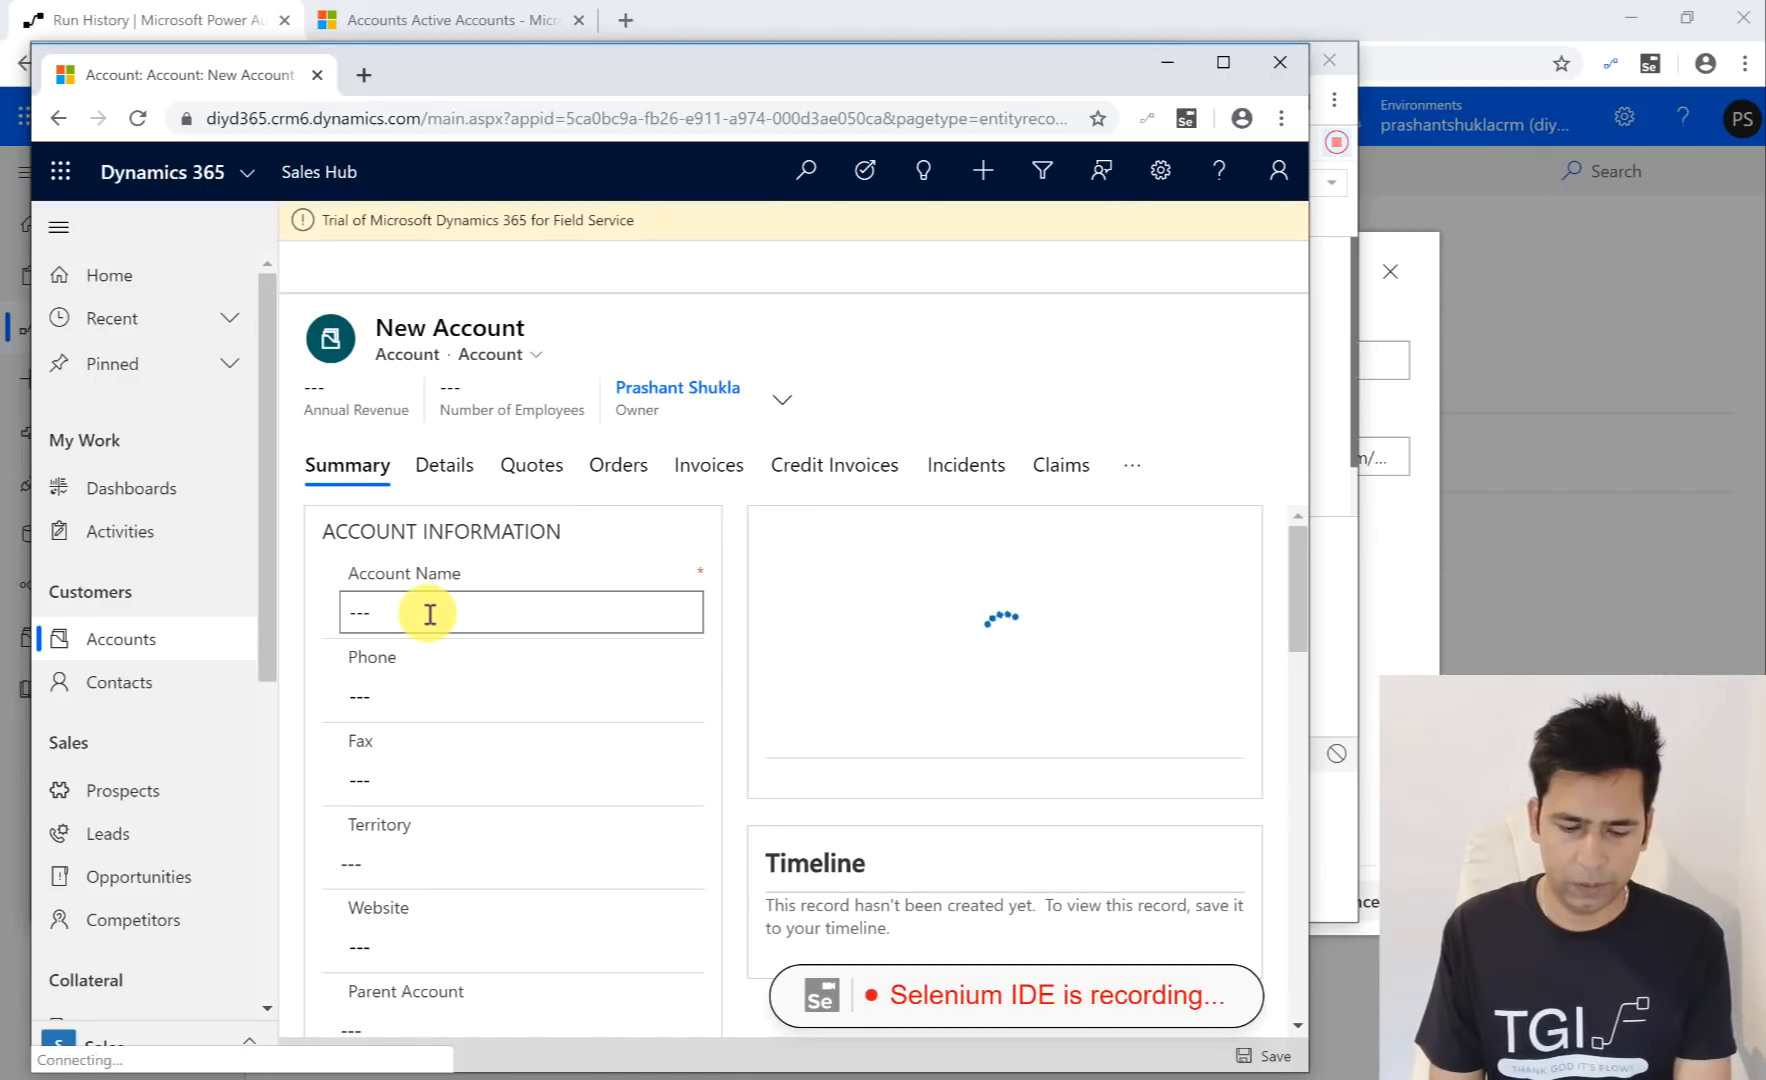
pyautogui.click(430, 614)
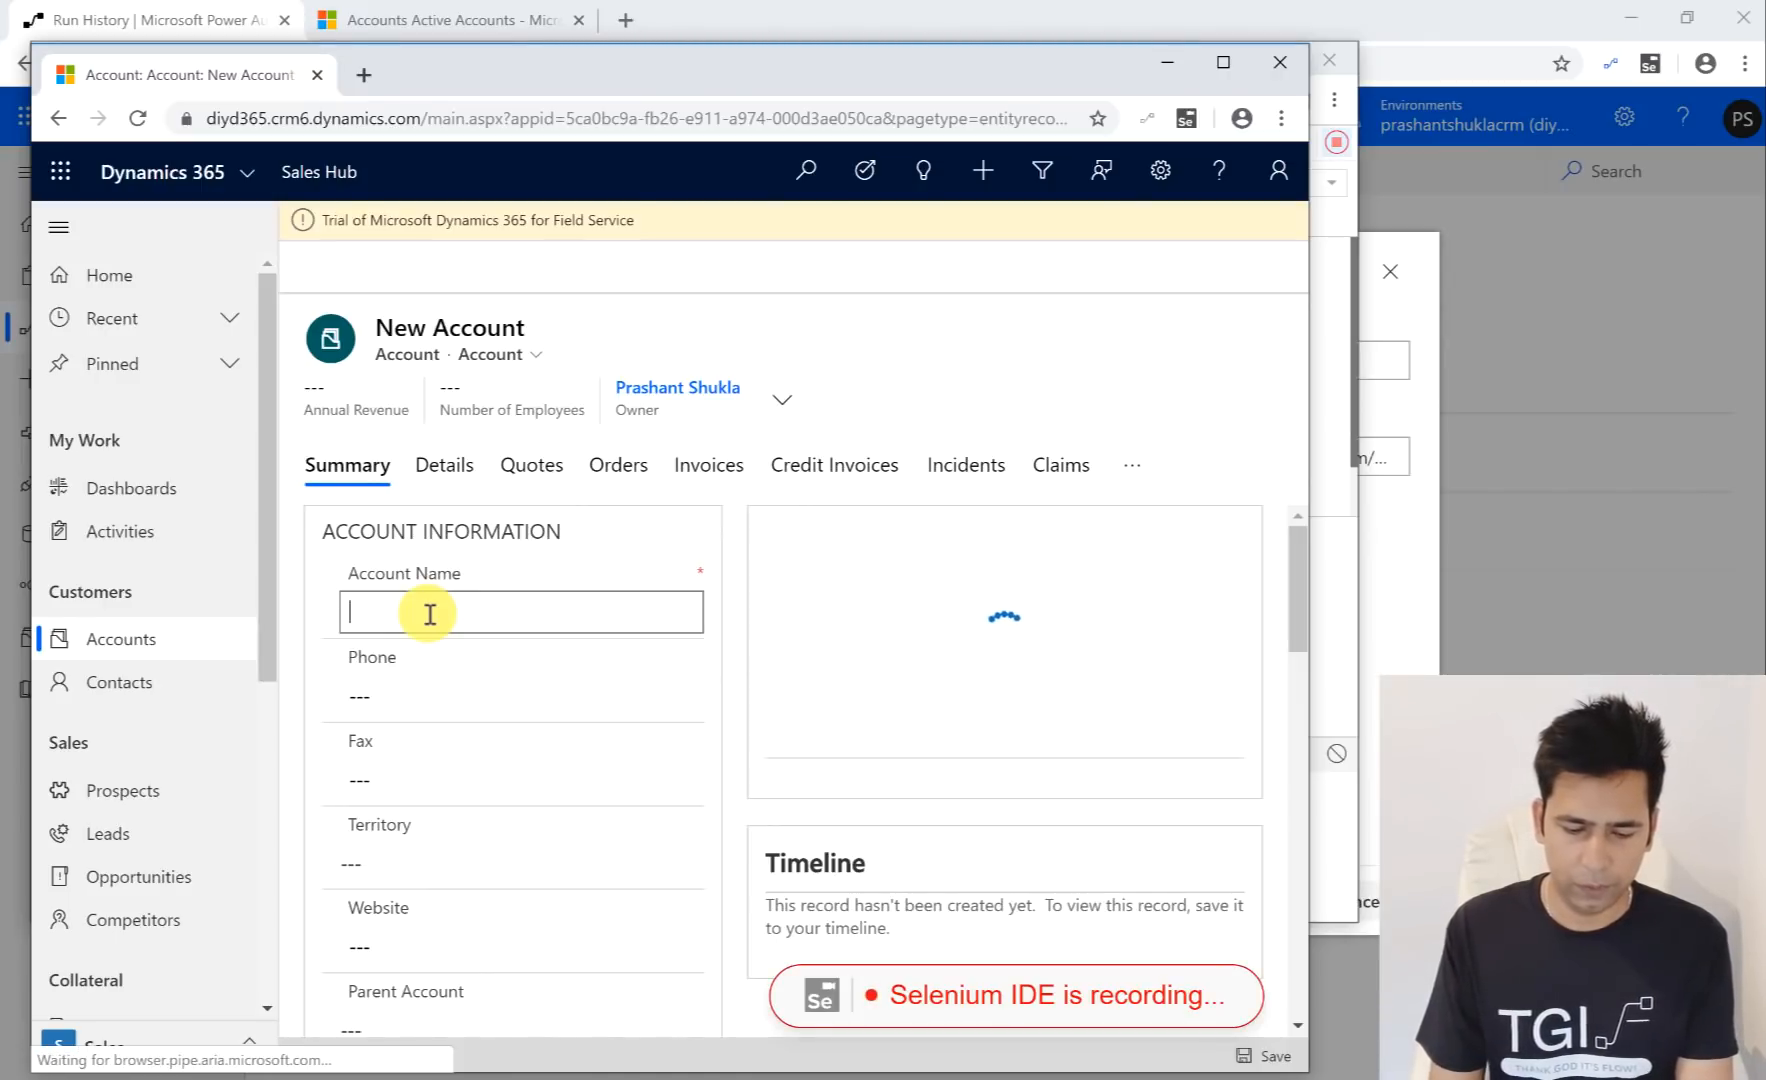
pyautogui.write('uitest21')
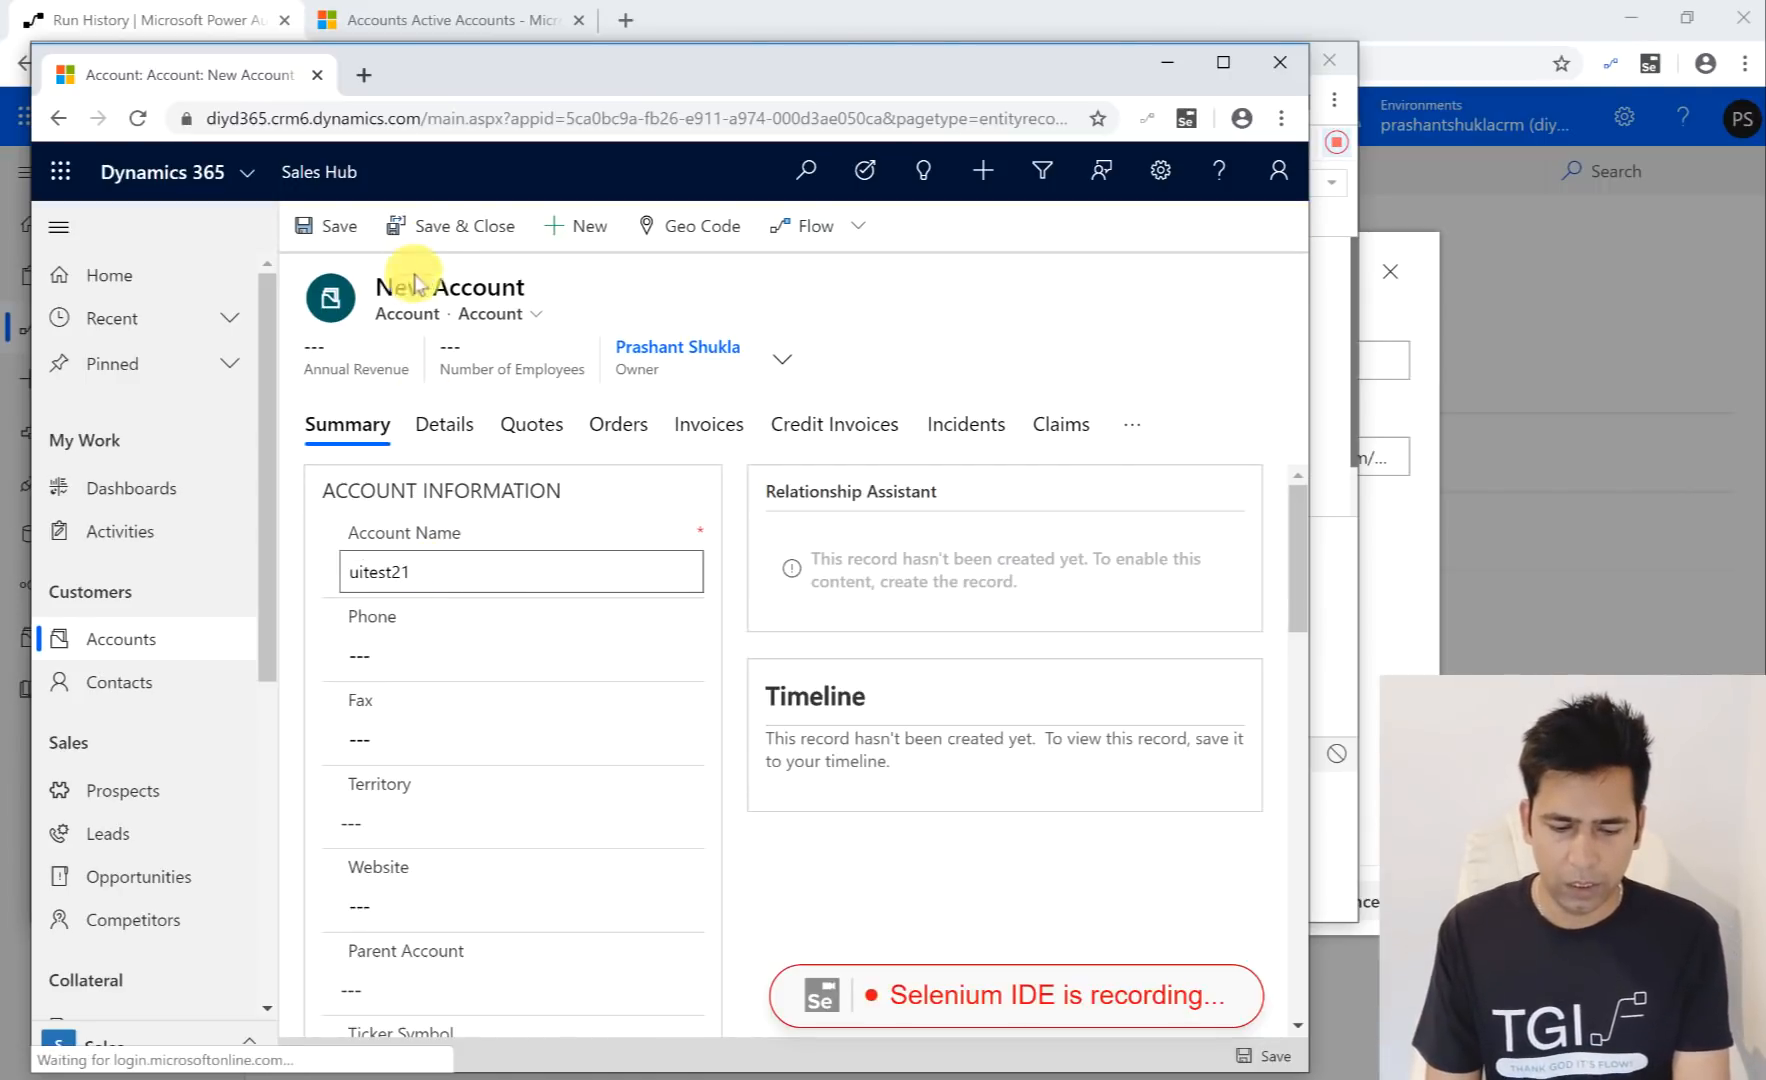
pyautogui.click(441, 238)
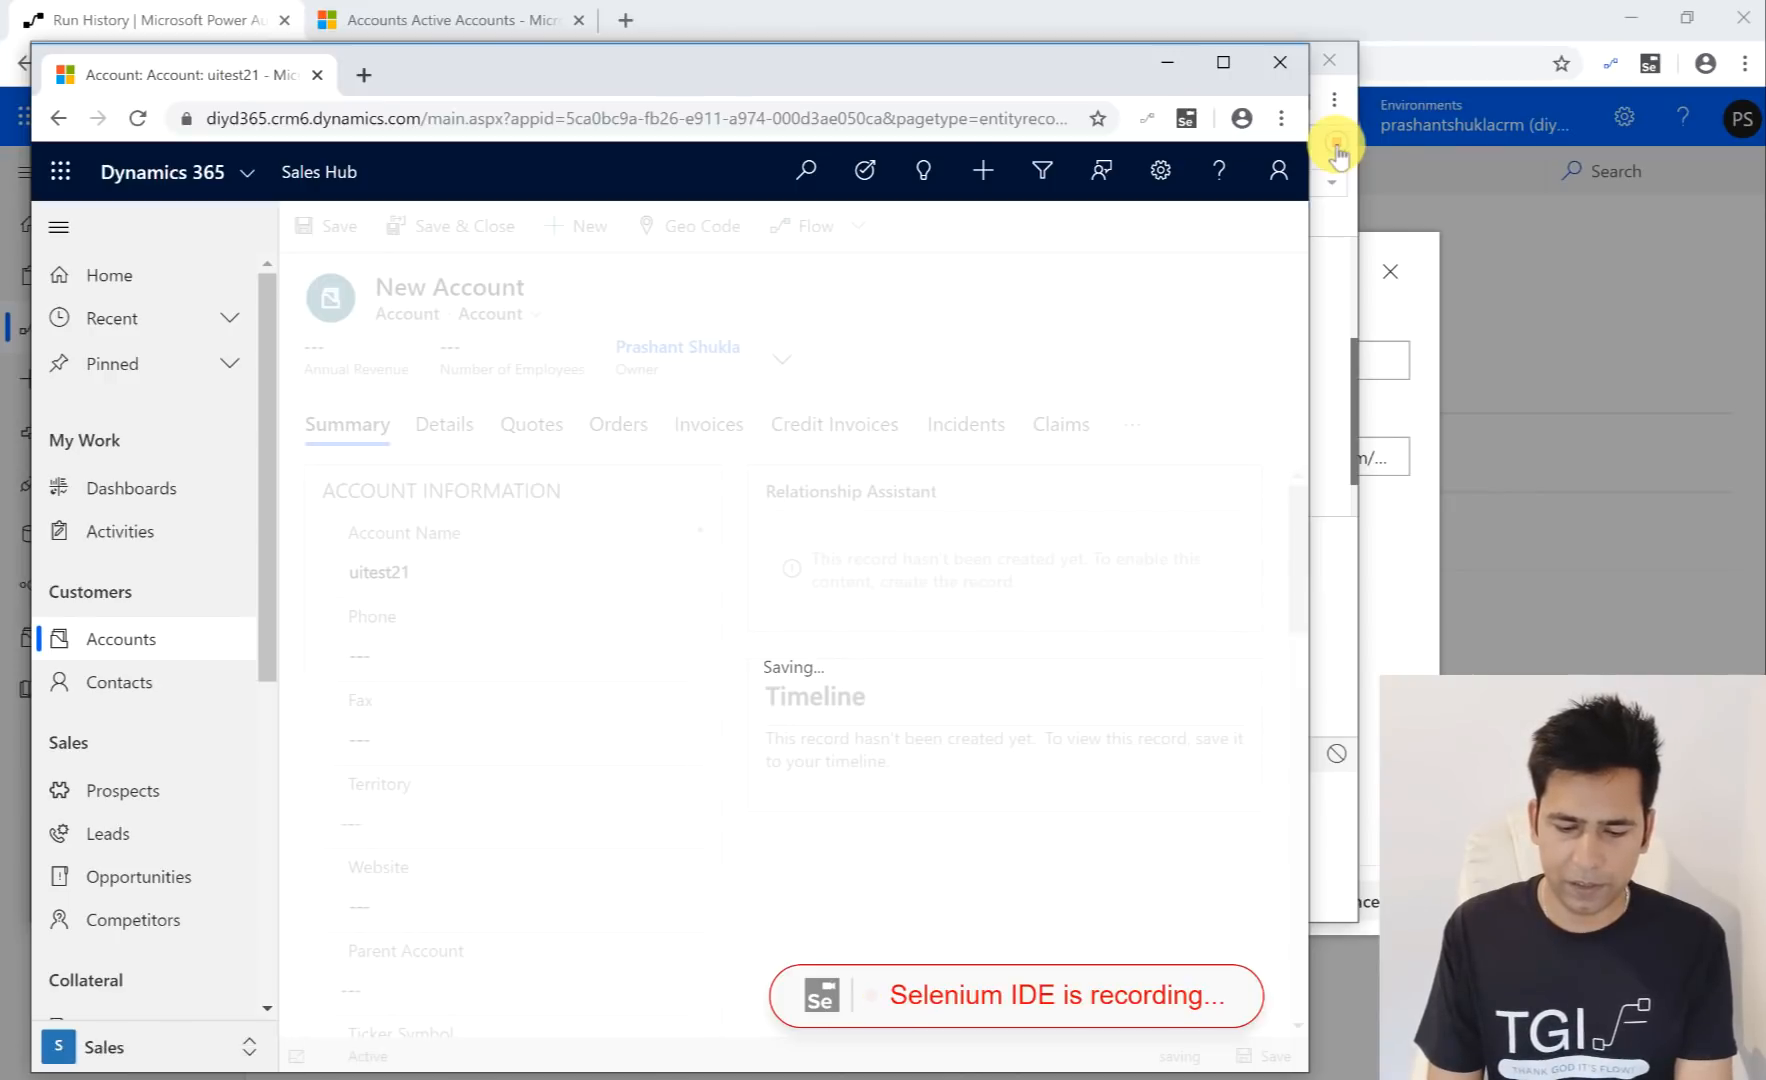
pyautogui.click(1337, 155)
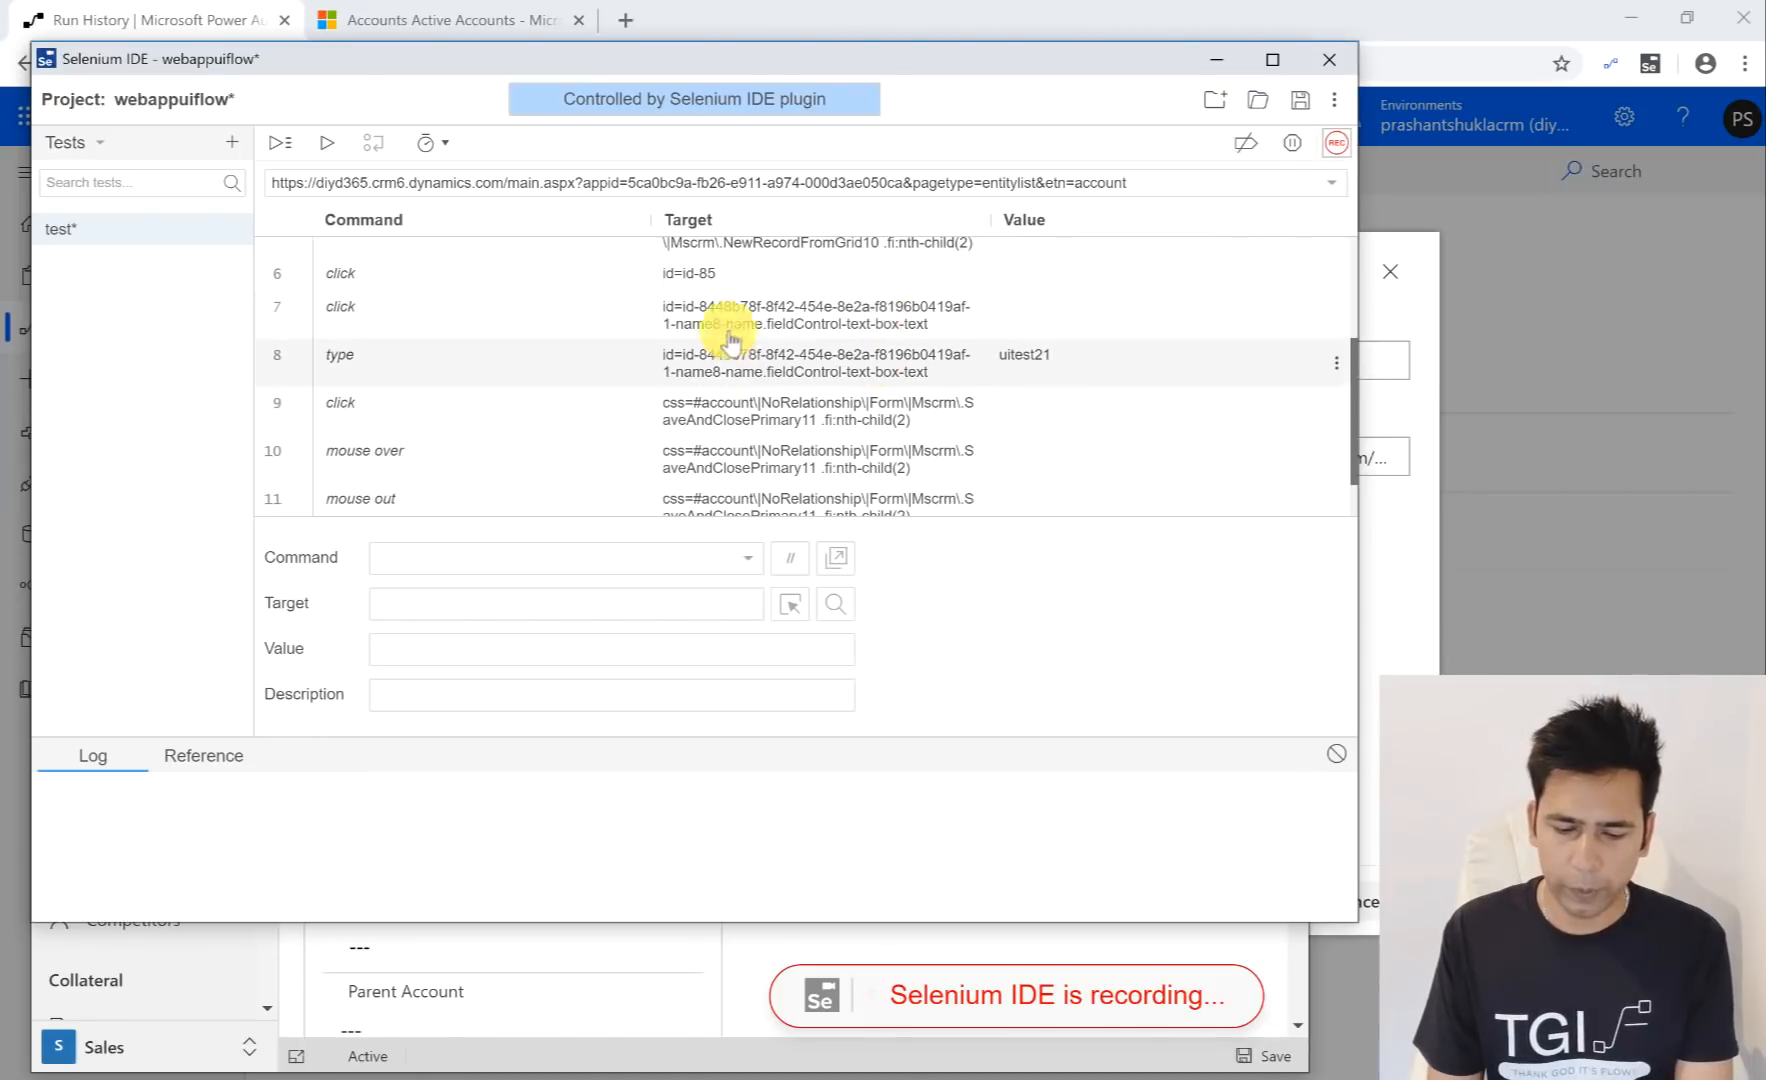
# Step: Review the recorded commands of the test and the options available for the open command
pyautogui.scroll(2, 740, 322)
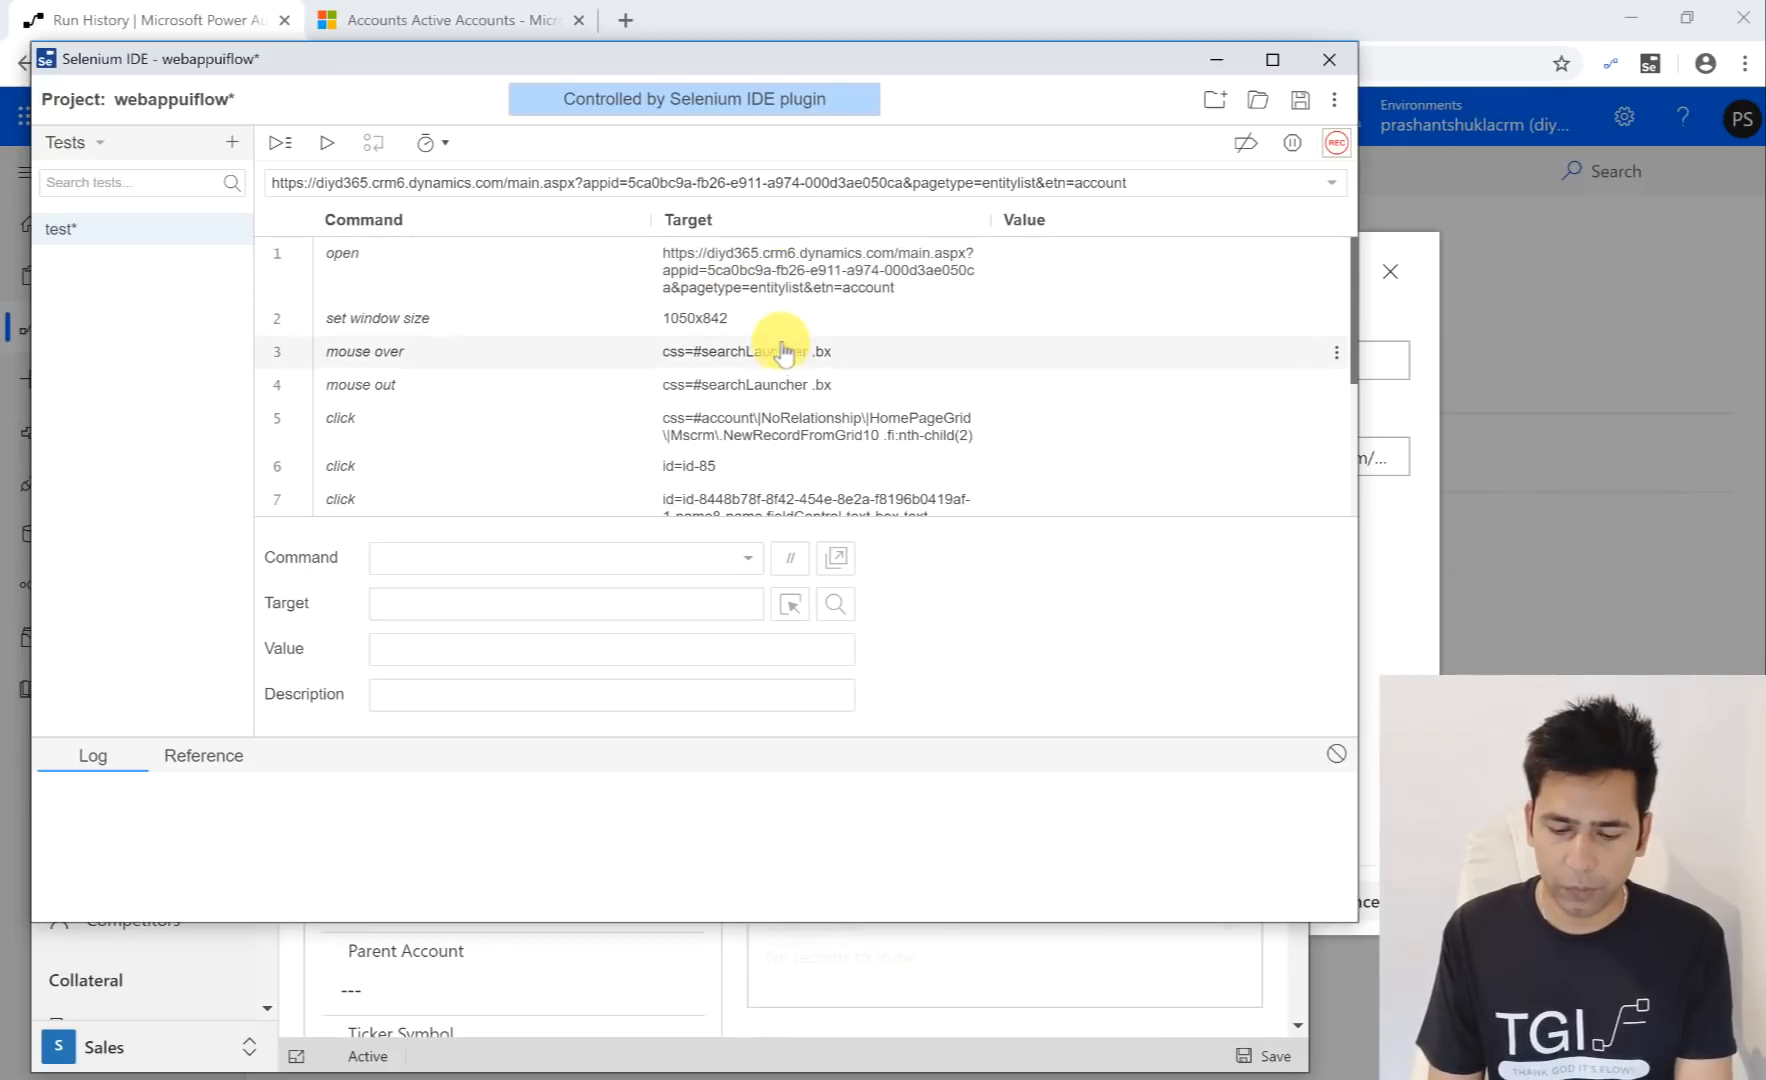
pyautogui.scroll(-2, 782, 350)
pyautogui.scroll(2, 782, 345)
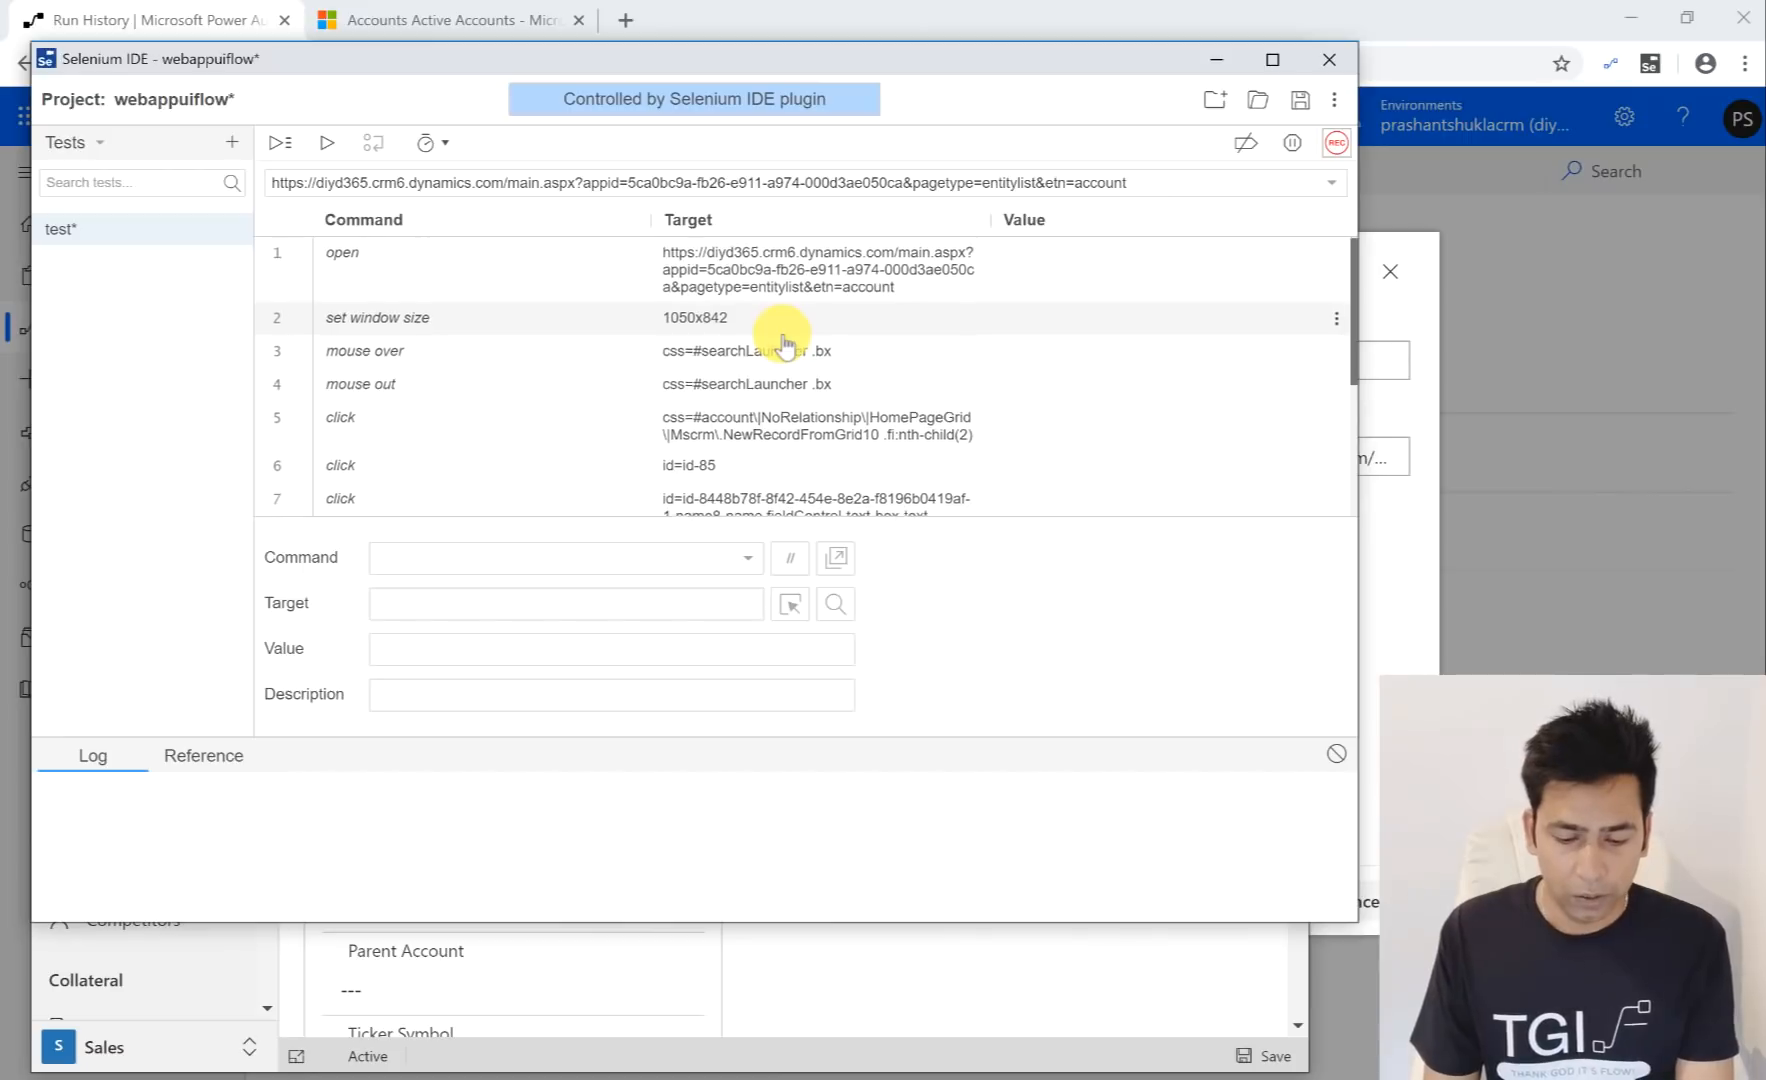
pyautogui.scroll(-1, 785, 345)
pyautogui.scroll(1, 786, 340)
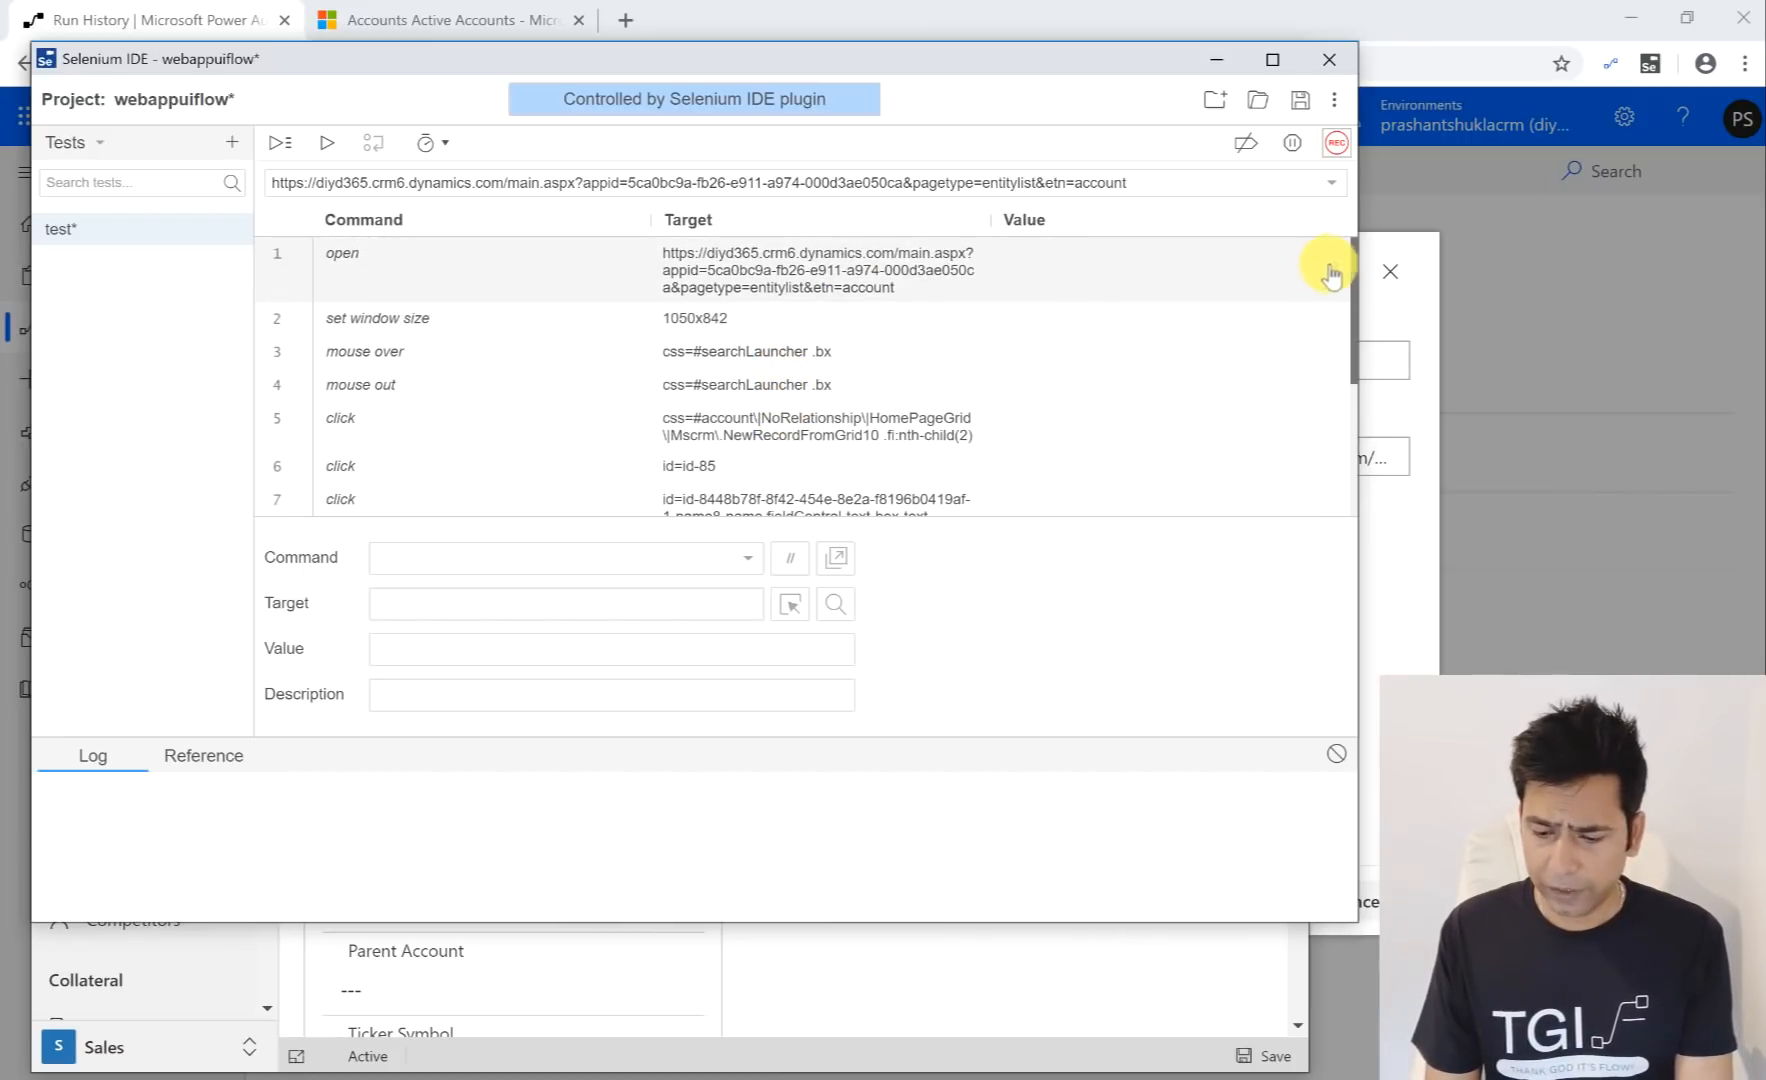
pyautogui.click(1337, 274)
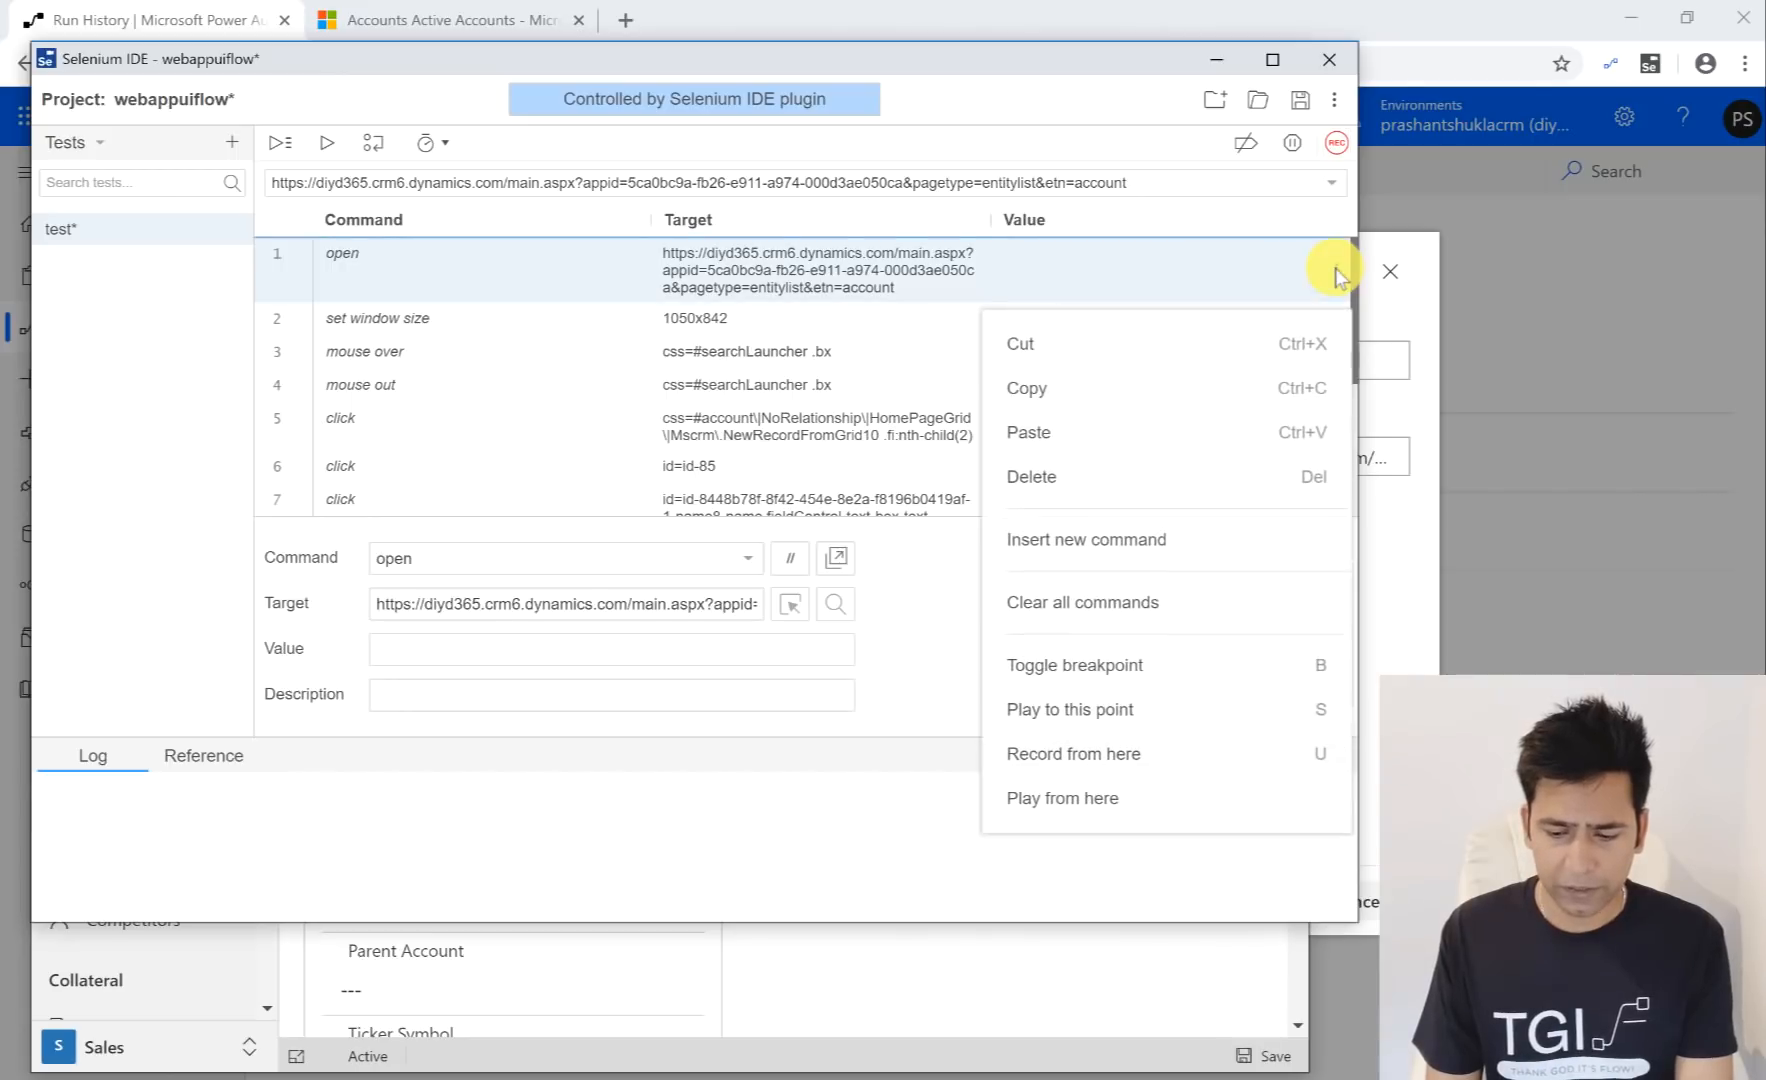
pyautogui.click(889, 370)
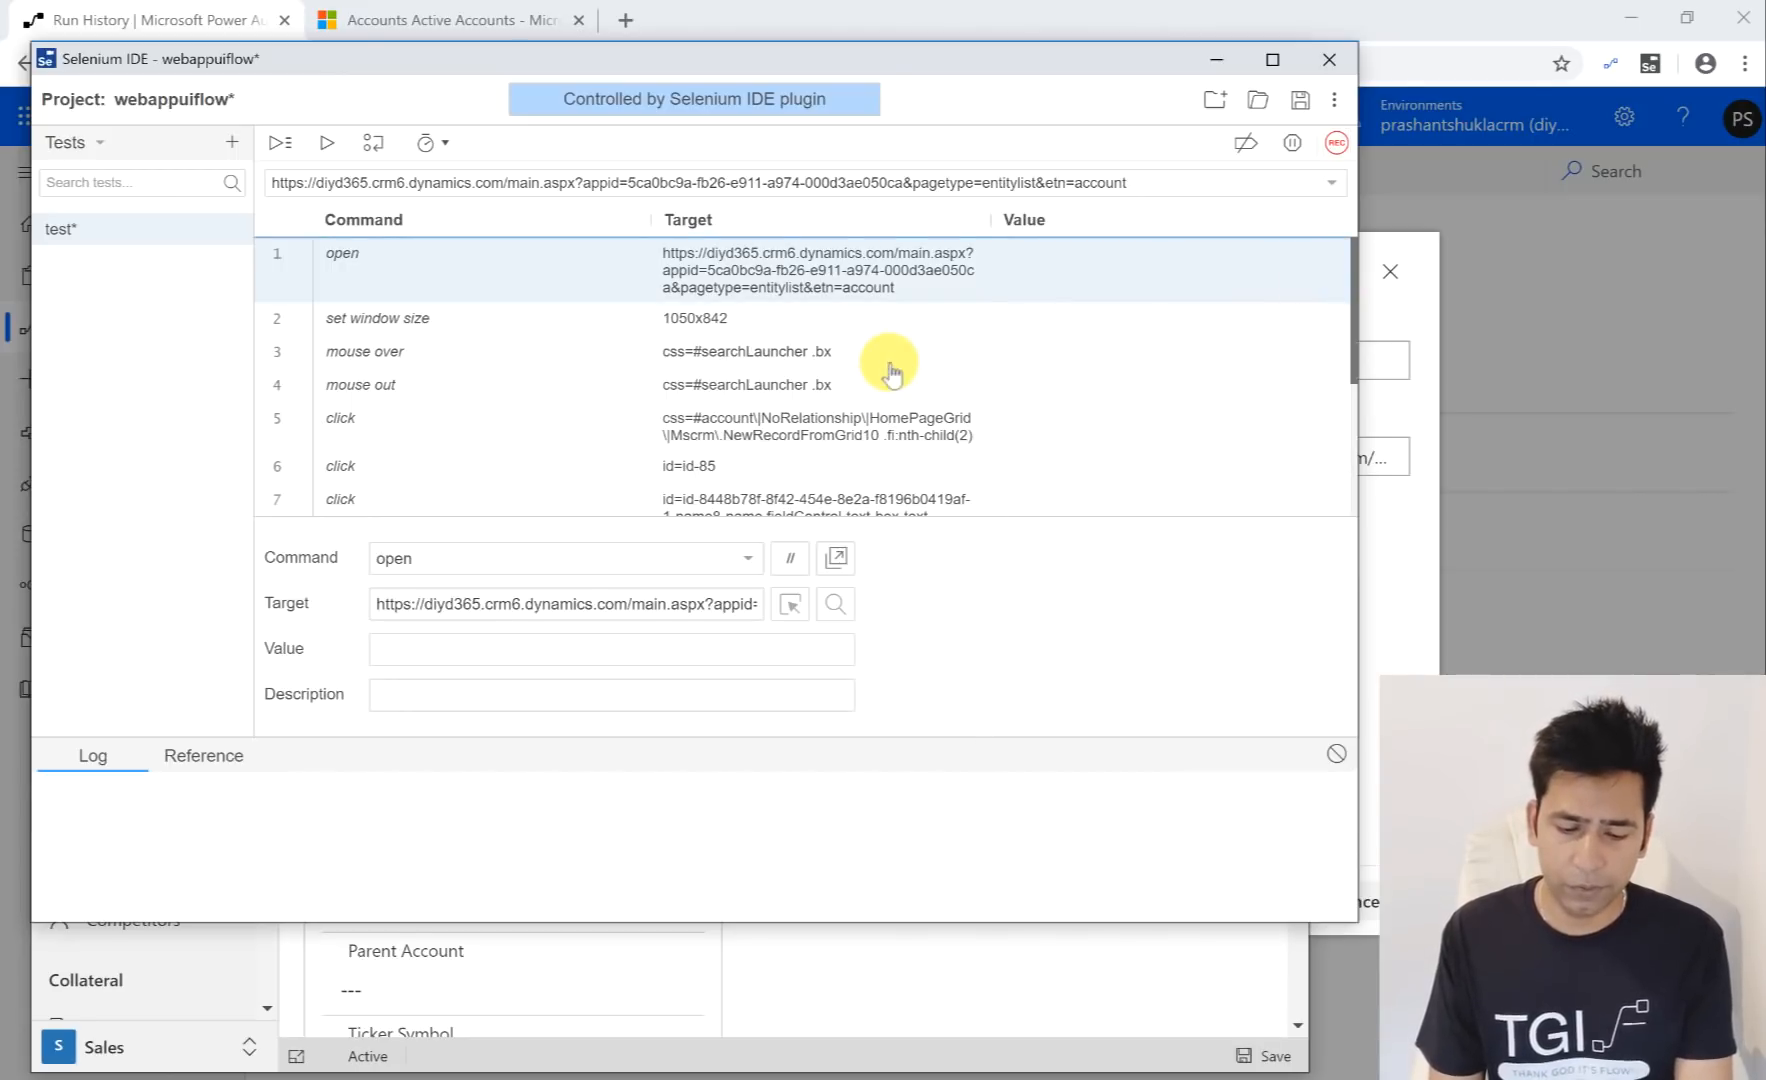
pyautogui.scroll(-2, 899, 450)
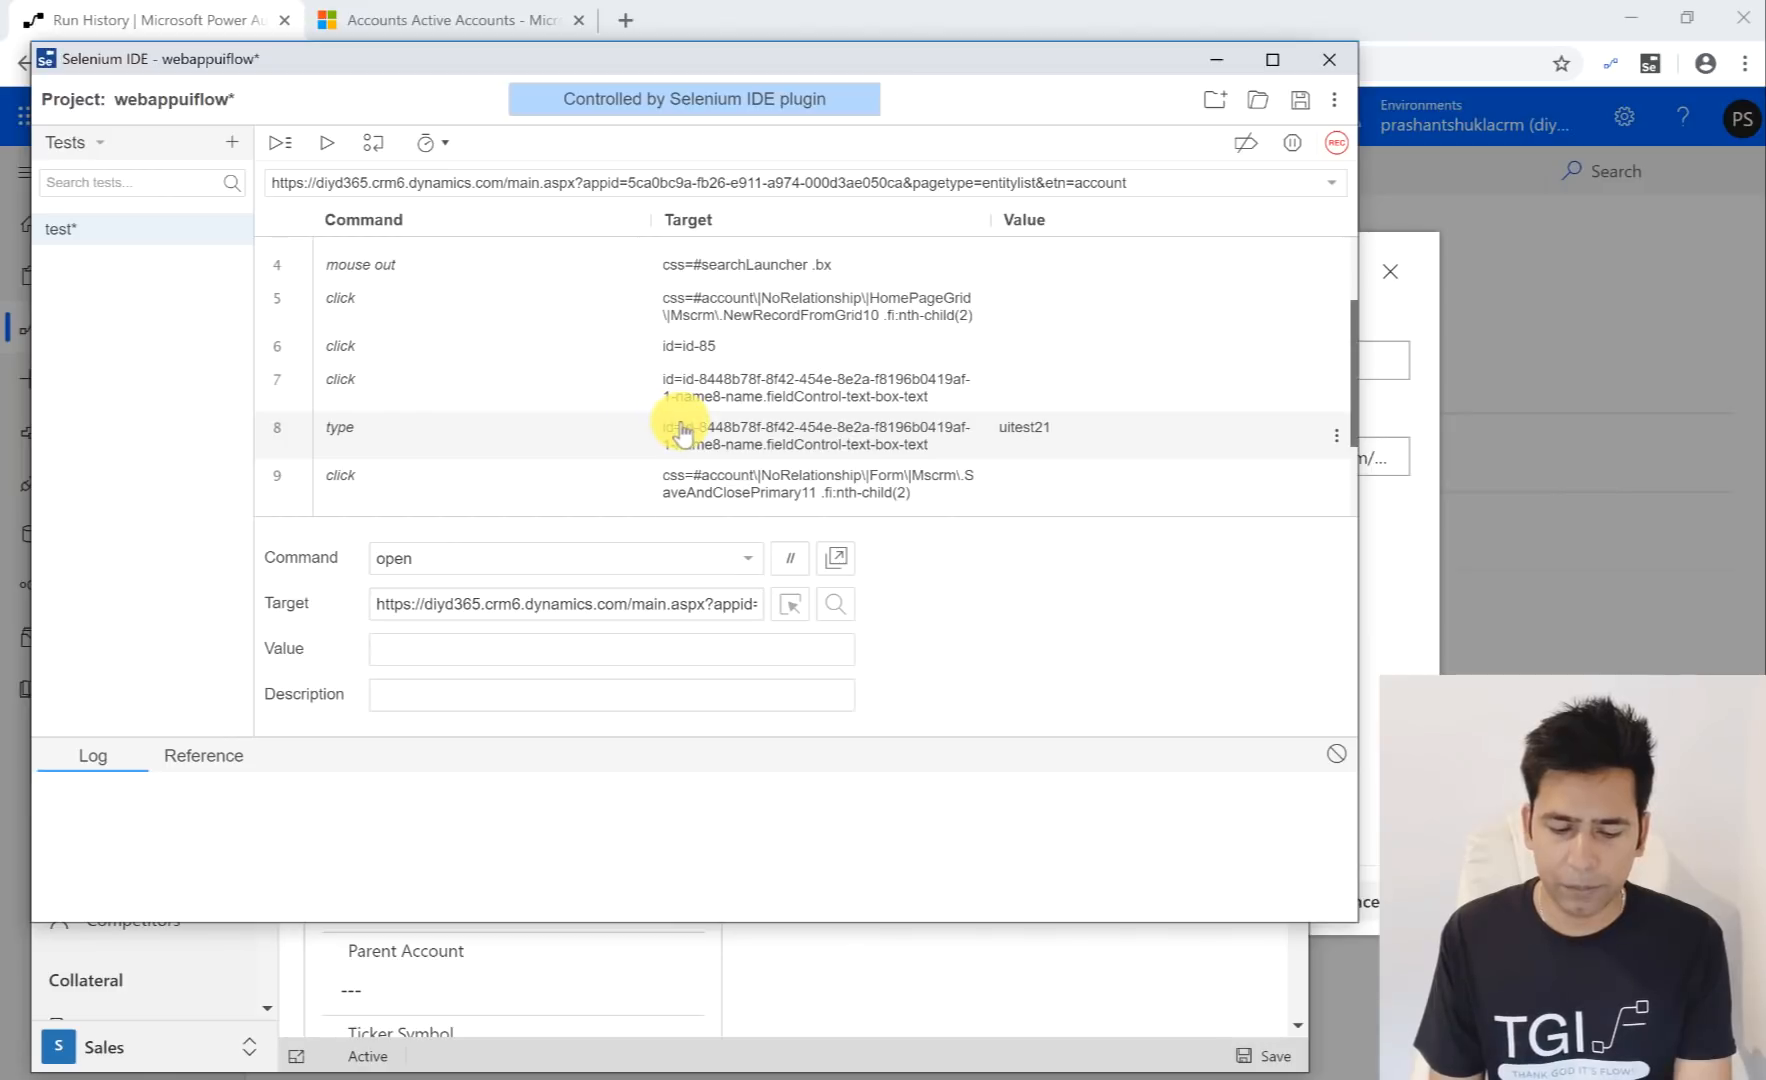
# Step: Examine the value and target of the recorded account name entry and the details of the recorded click and mouse over commands
pyautogui.click(768, 430)
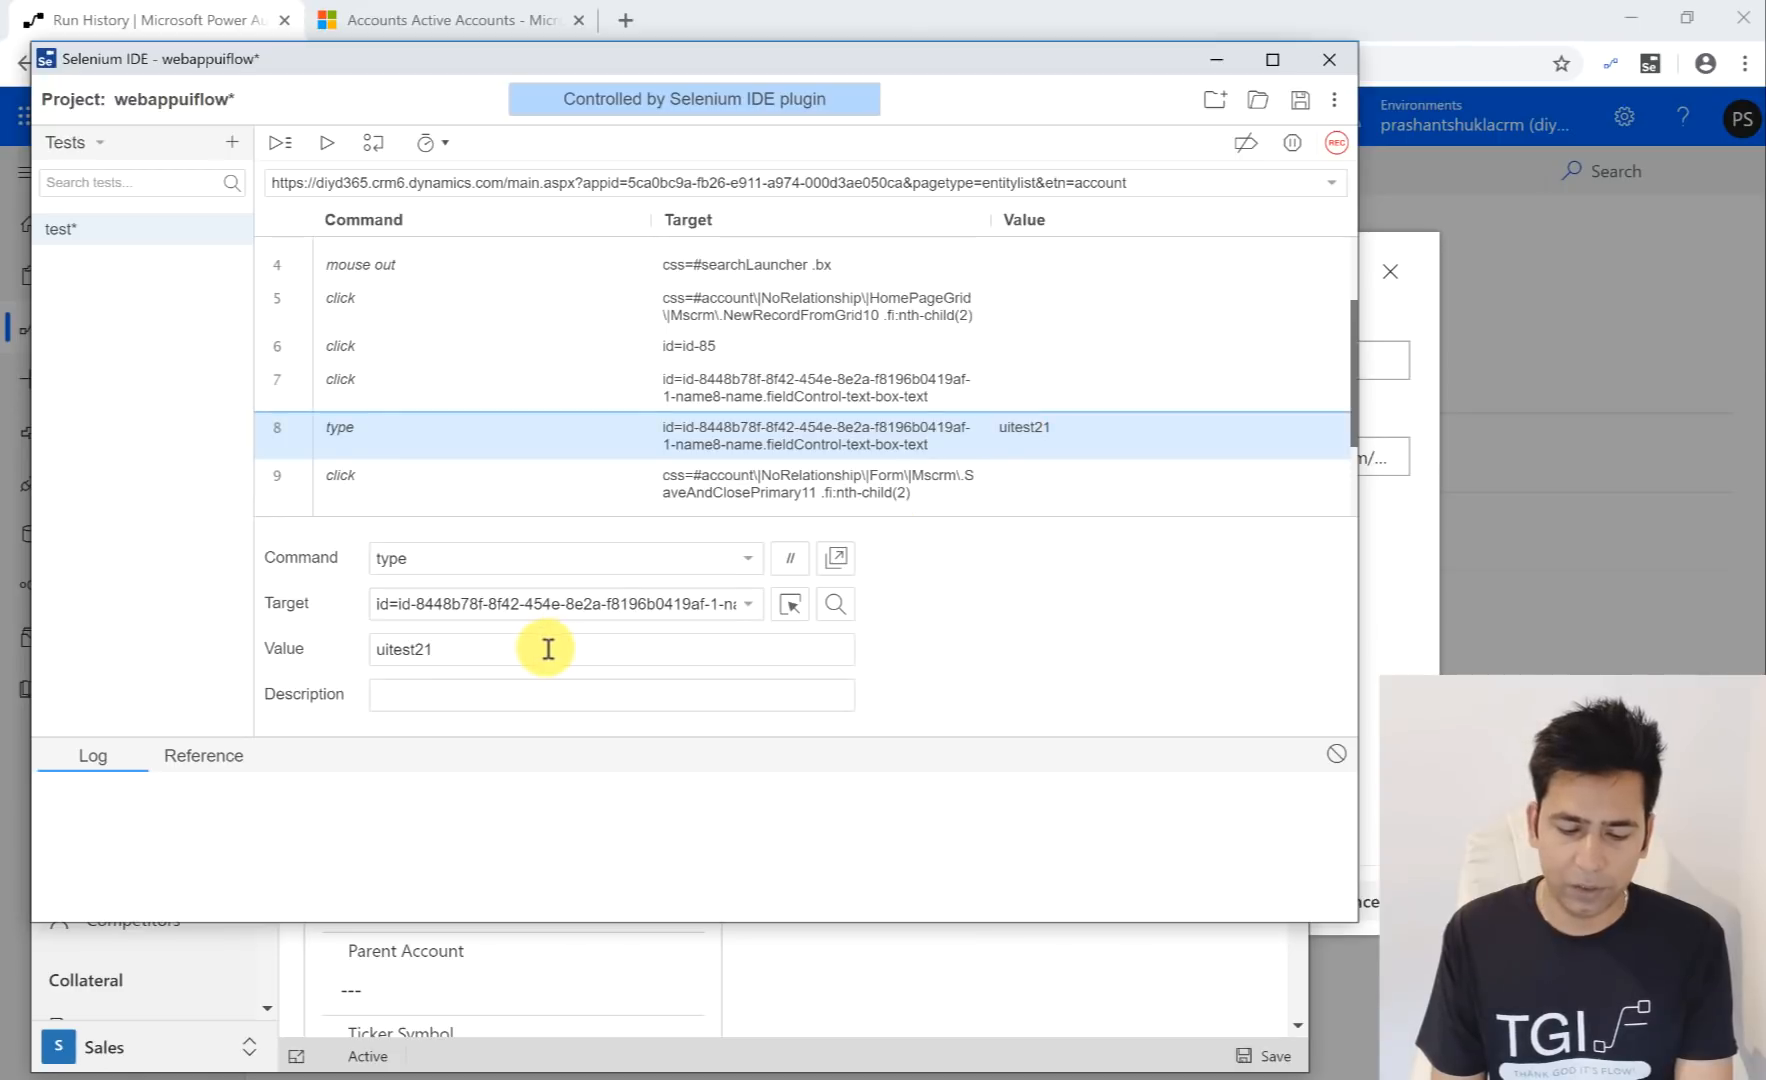
pyautogui.click(497, 651)
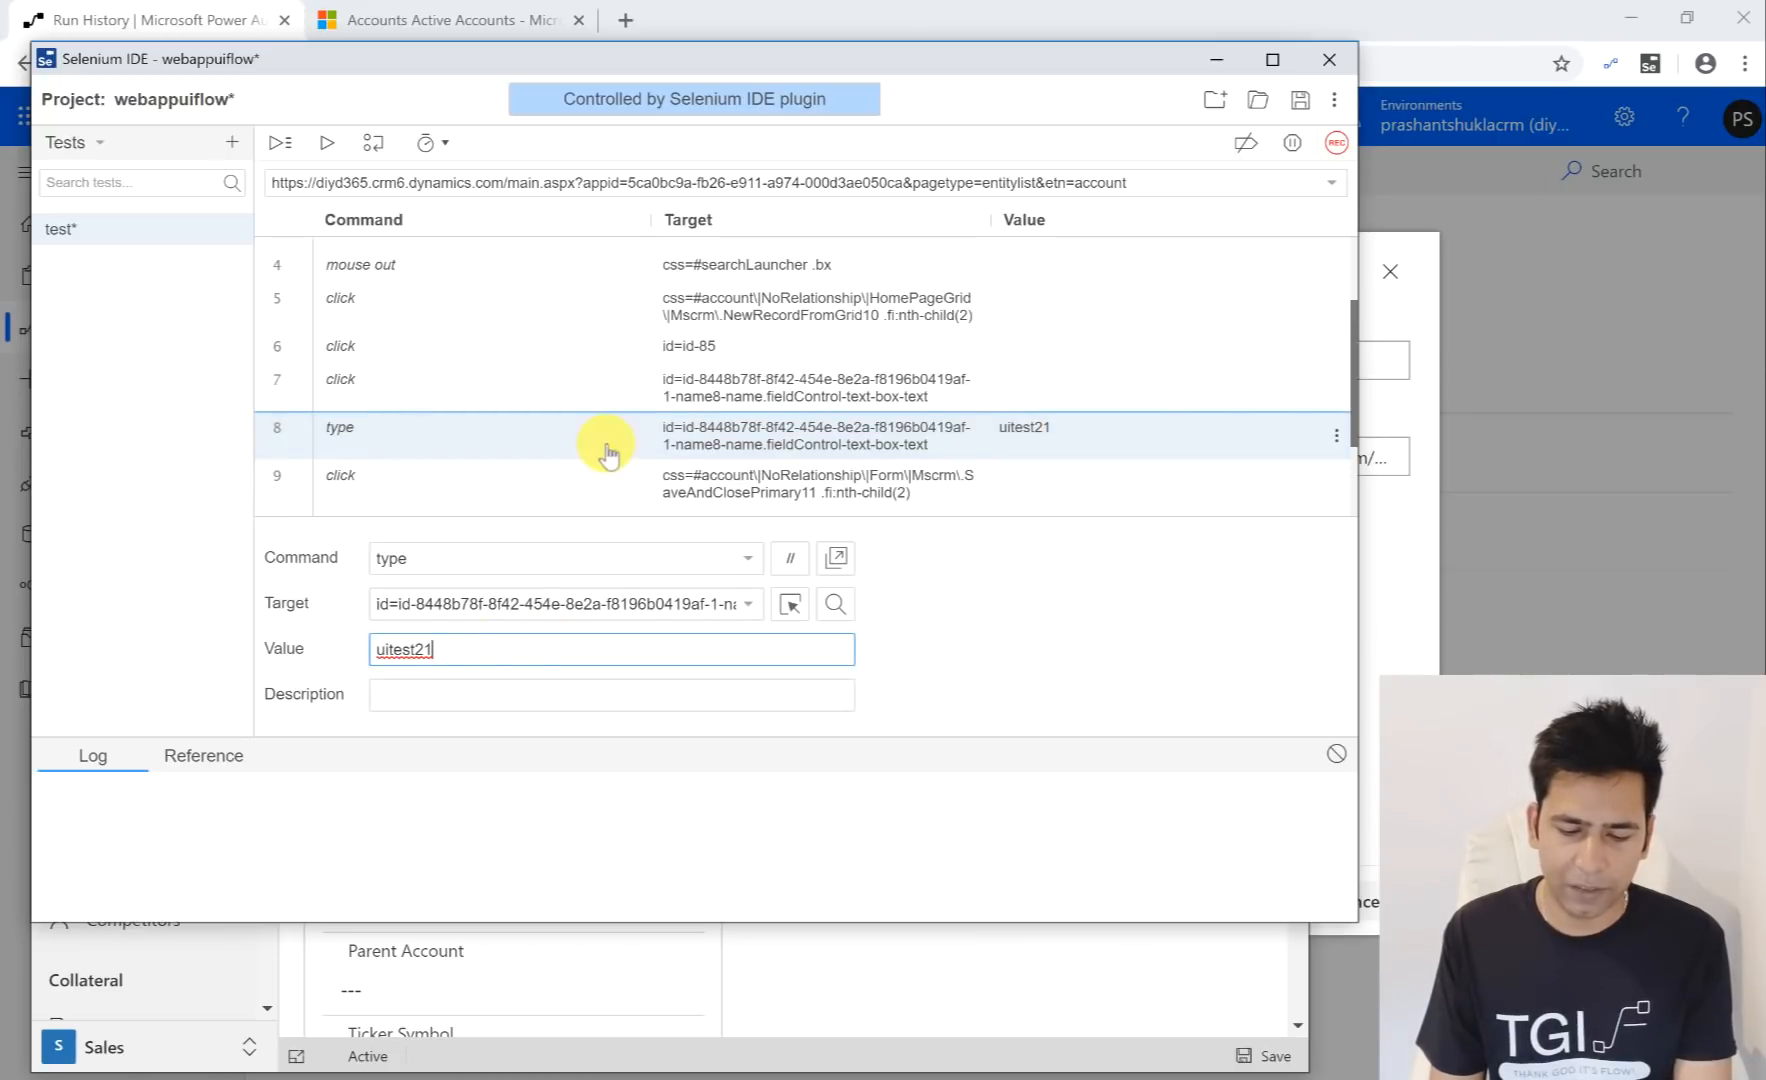
pyautogui.click(633, 388)
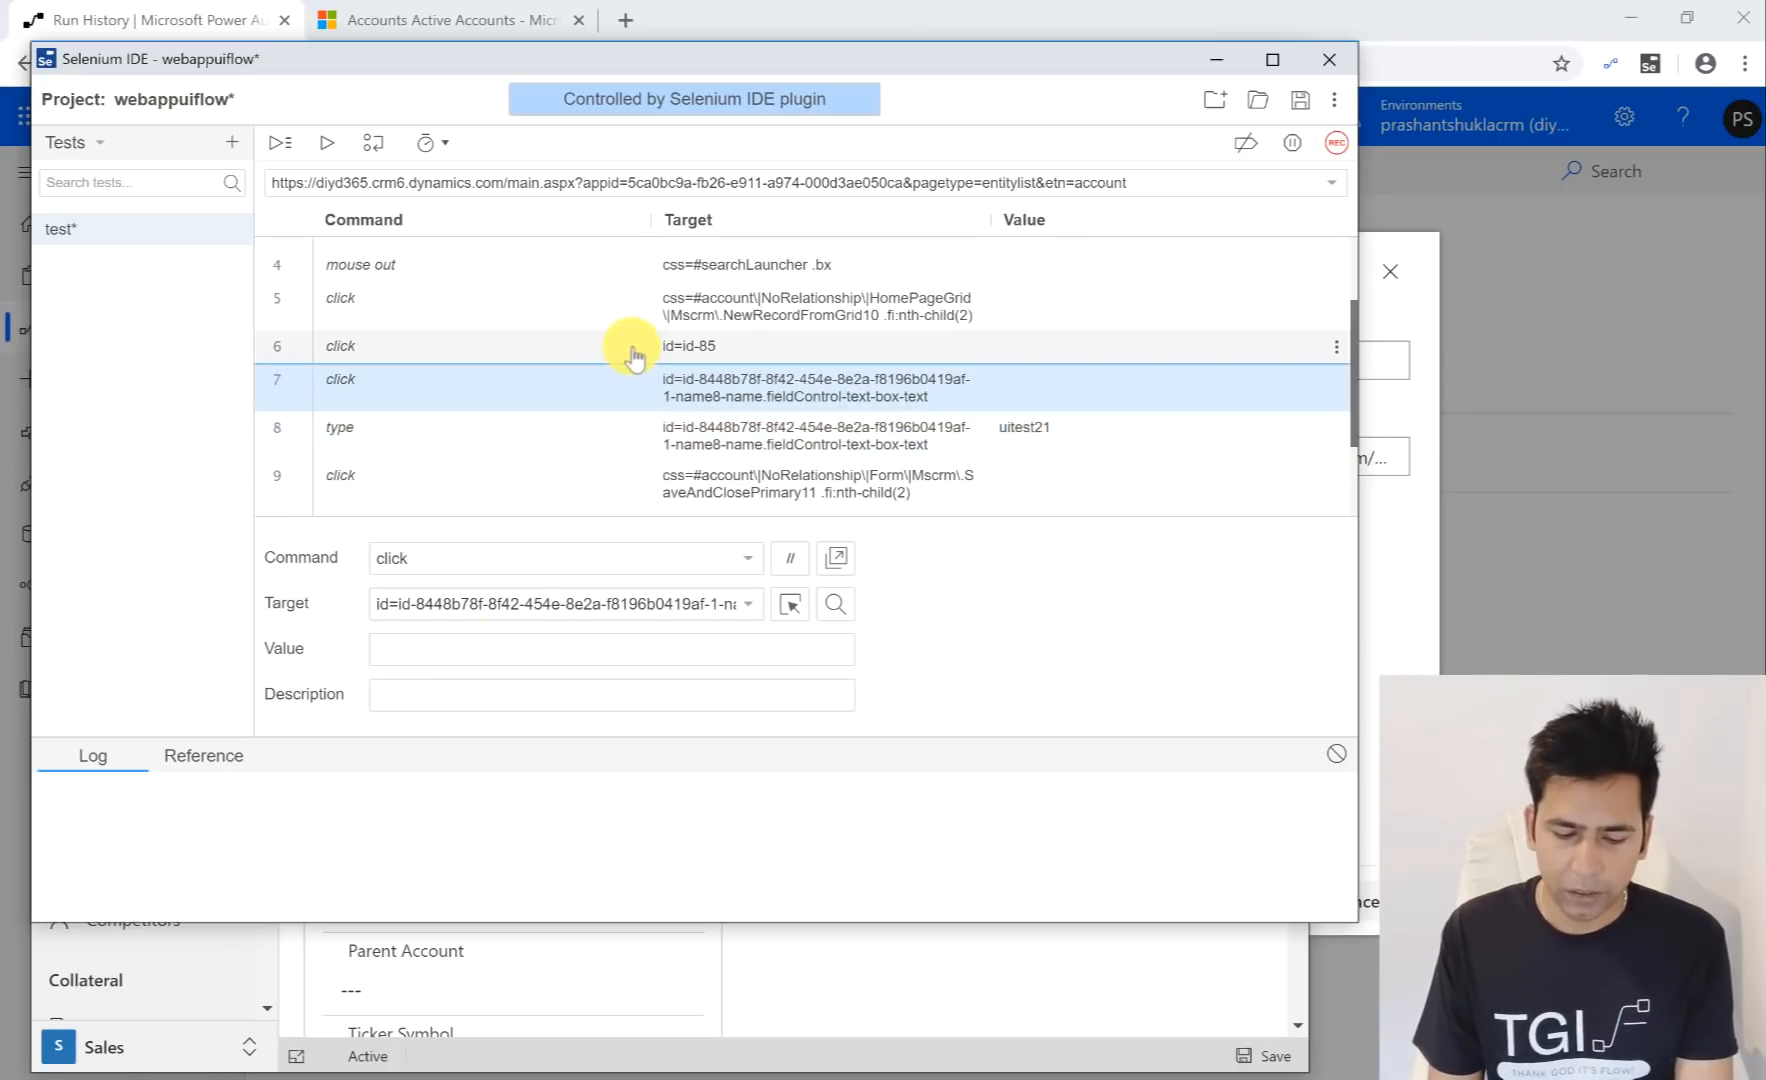
pyautogui.scroll(-2, 633, 357)
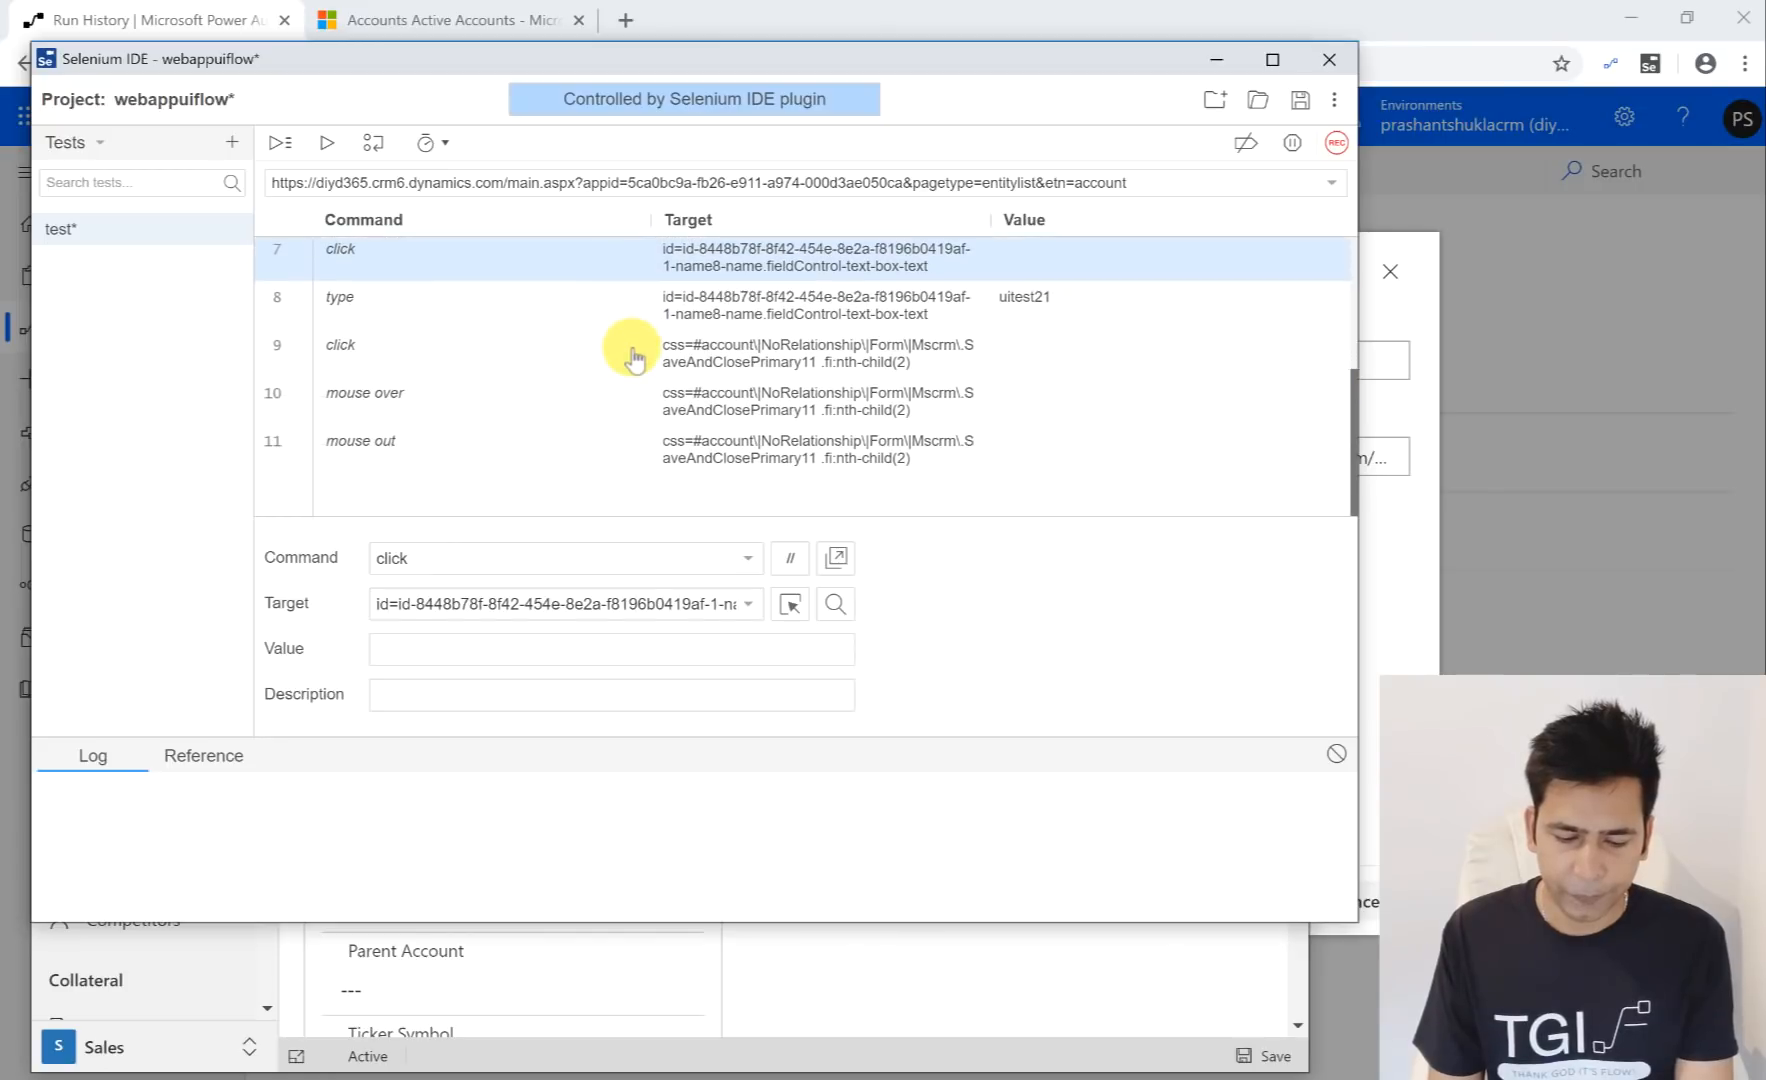
pyautogui.click(590, 410)
pyautogui.scroll(4, 590, 412)
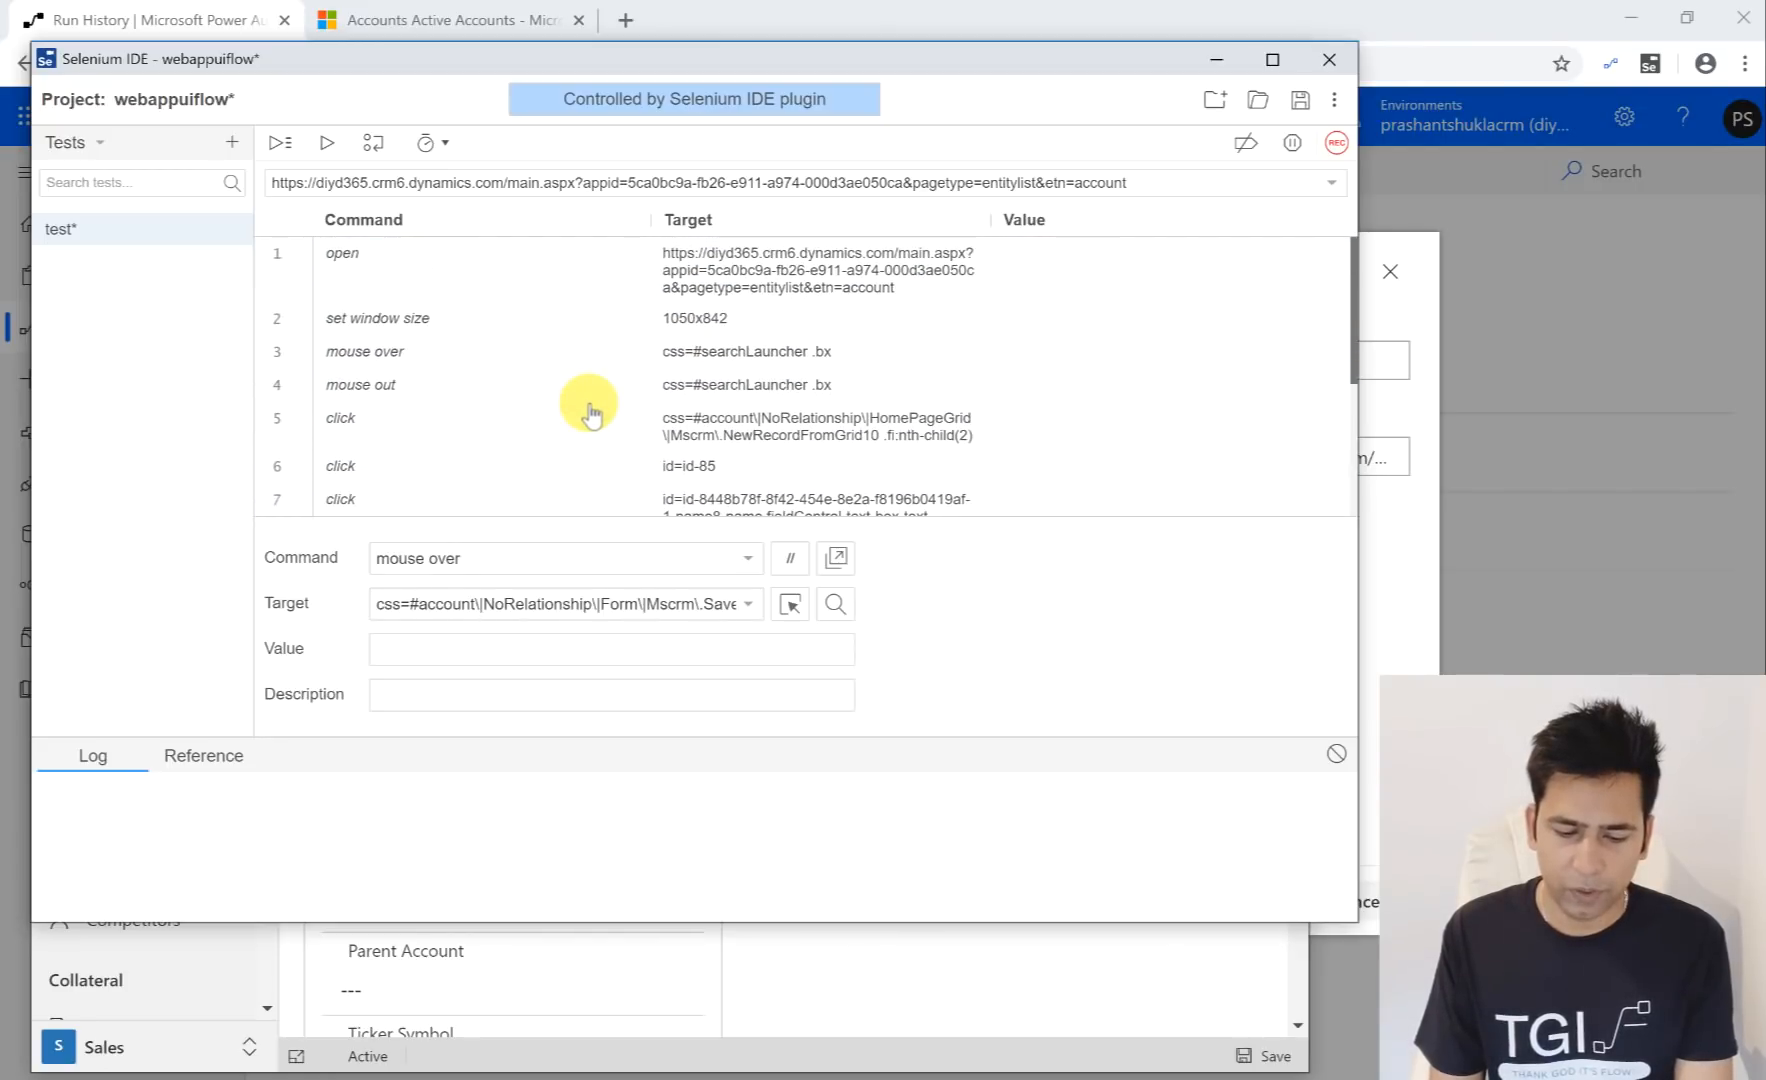
pyautogui.scroll(-4, 588, 405)
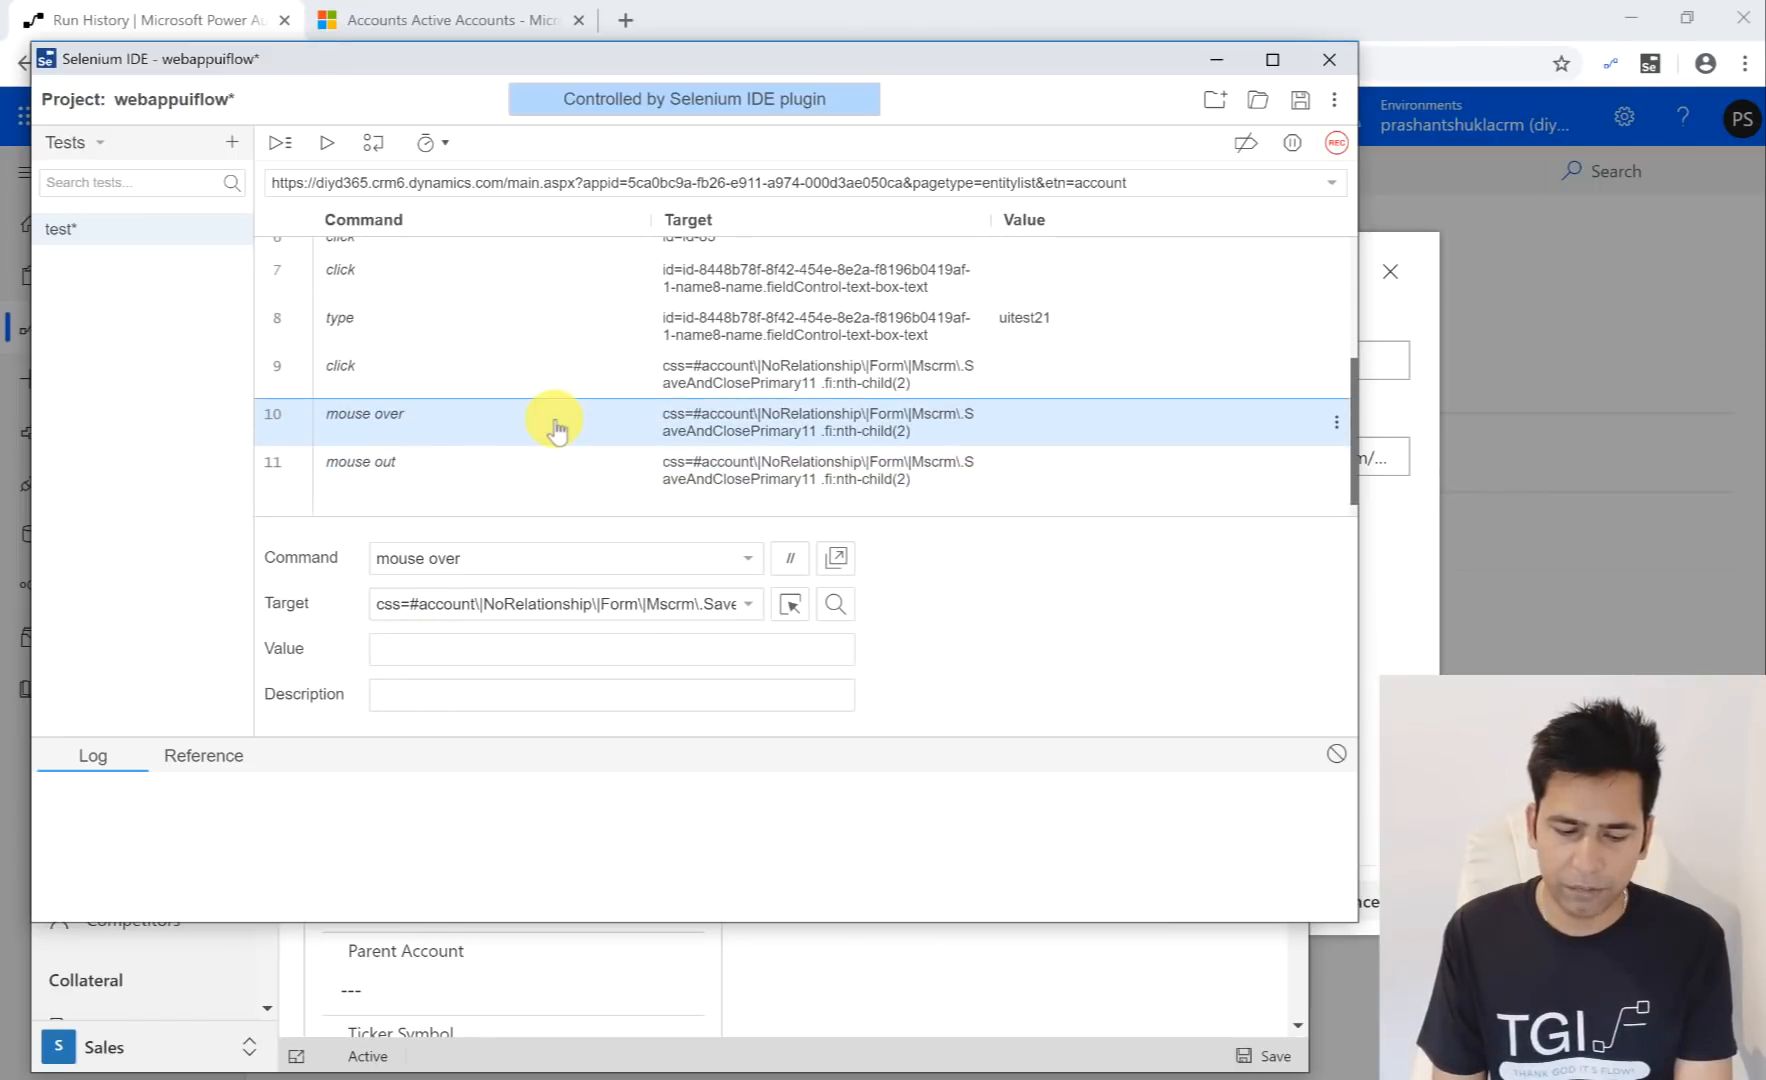
pyautogui.scroll(4, 552, 422)
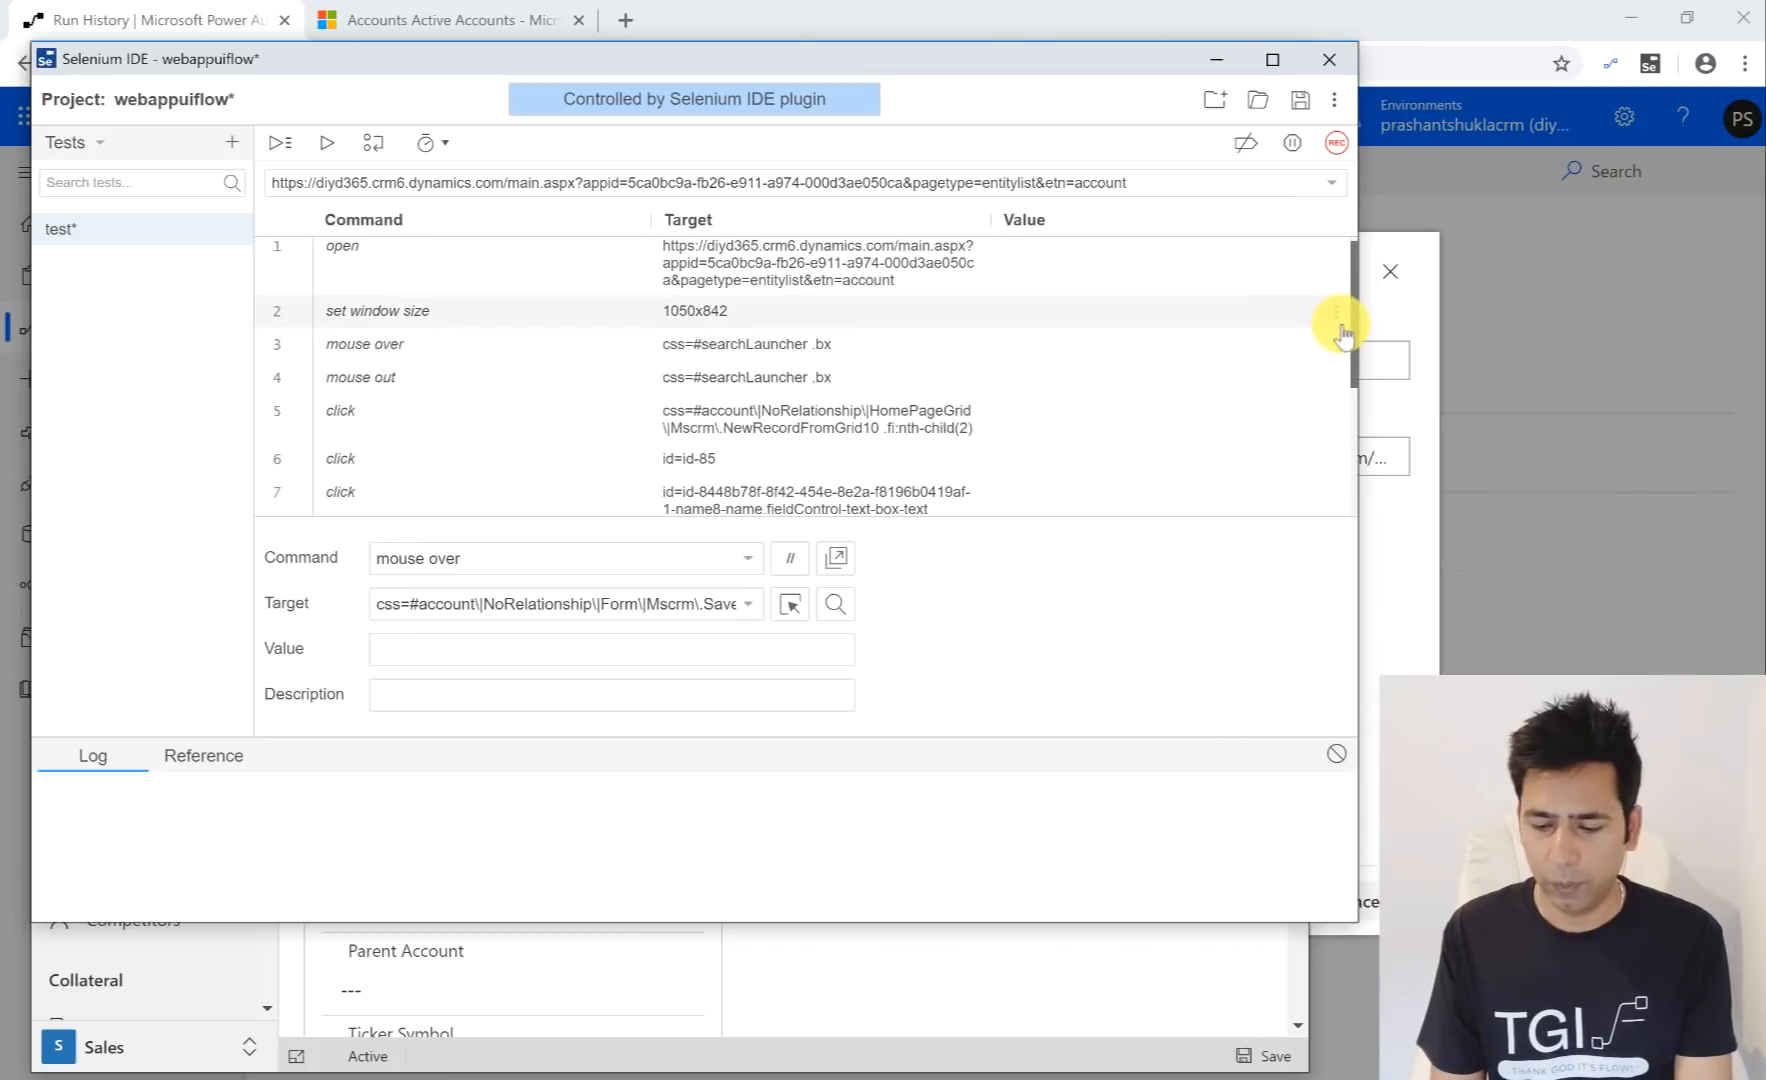
pyautogui.click(1388, 320)
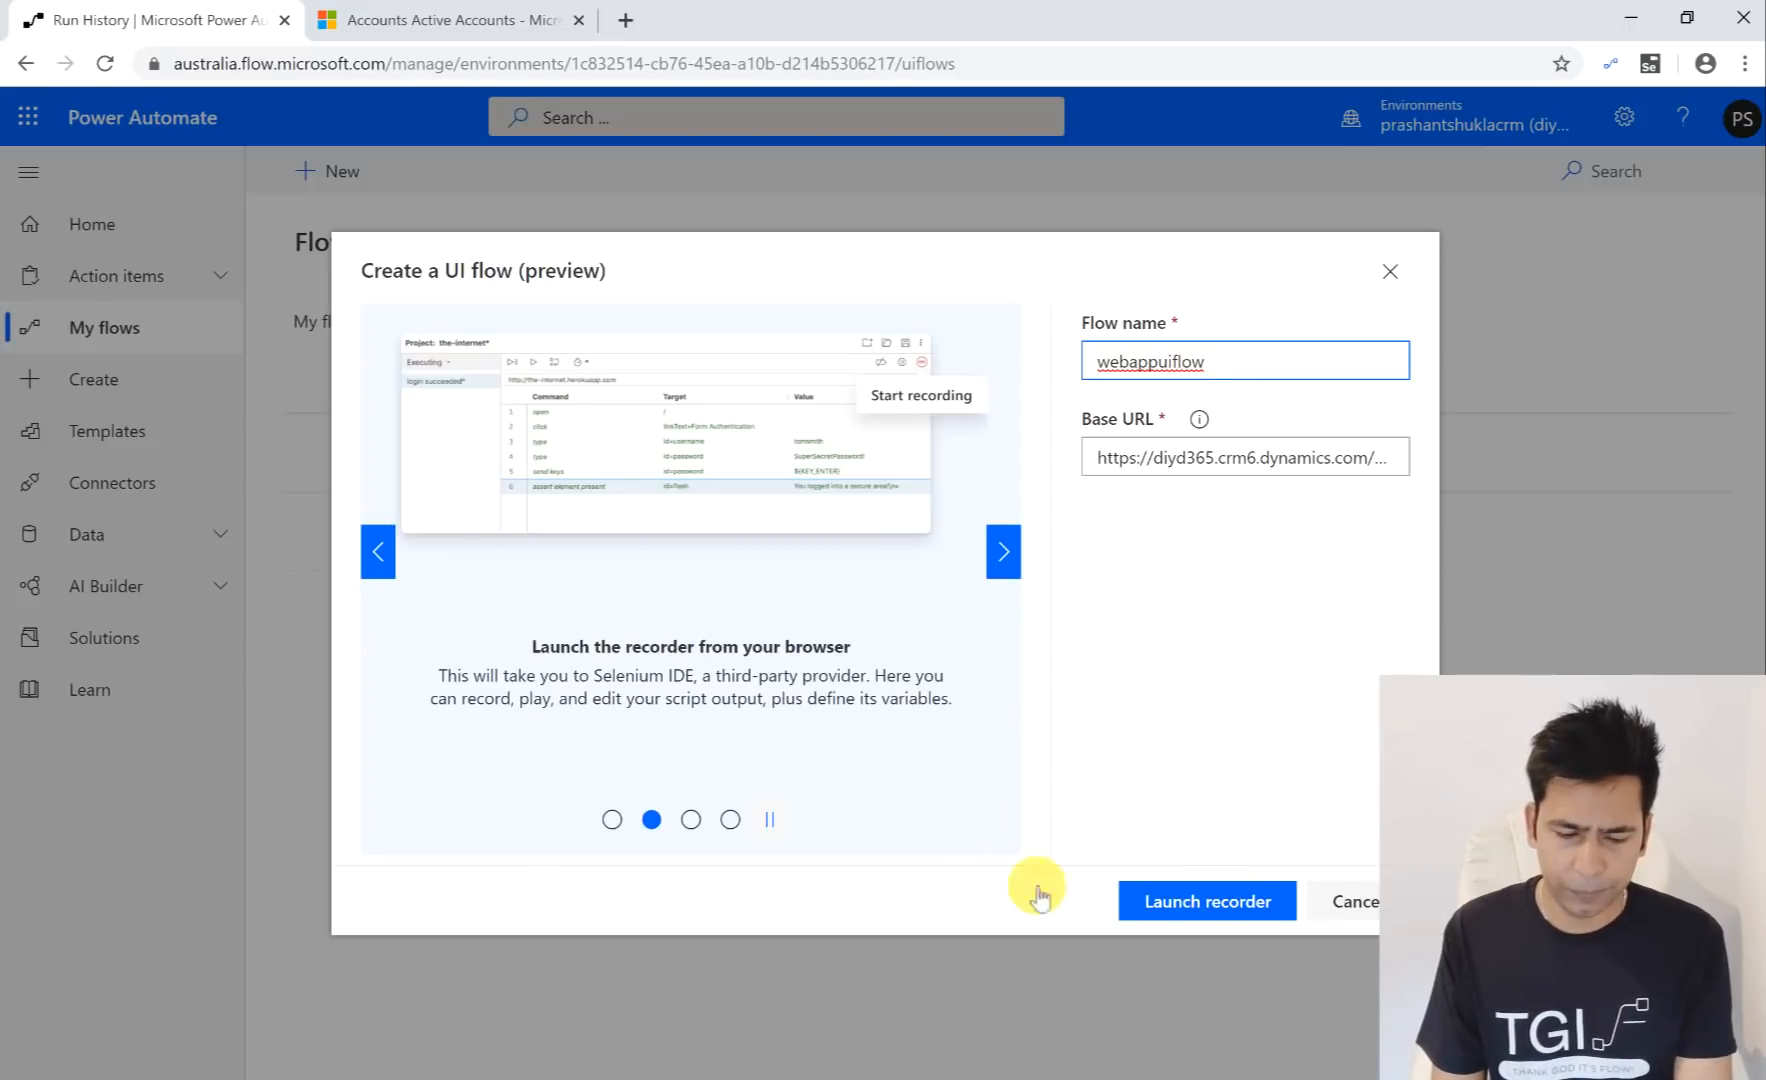
pyautogui.click(1147, 898)
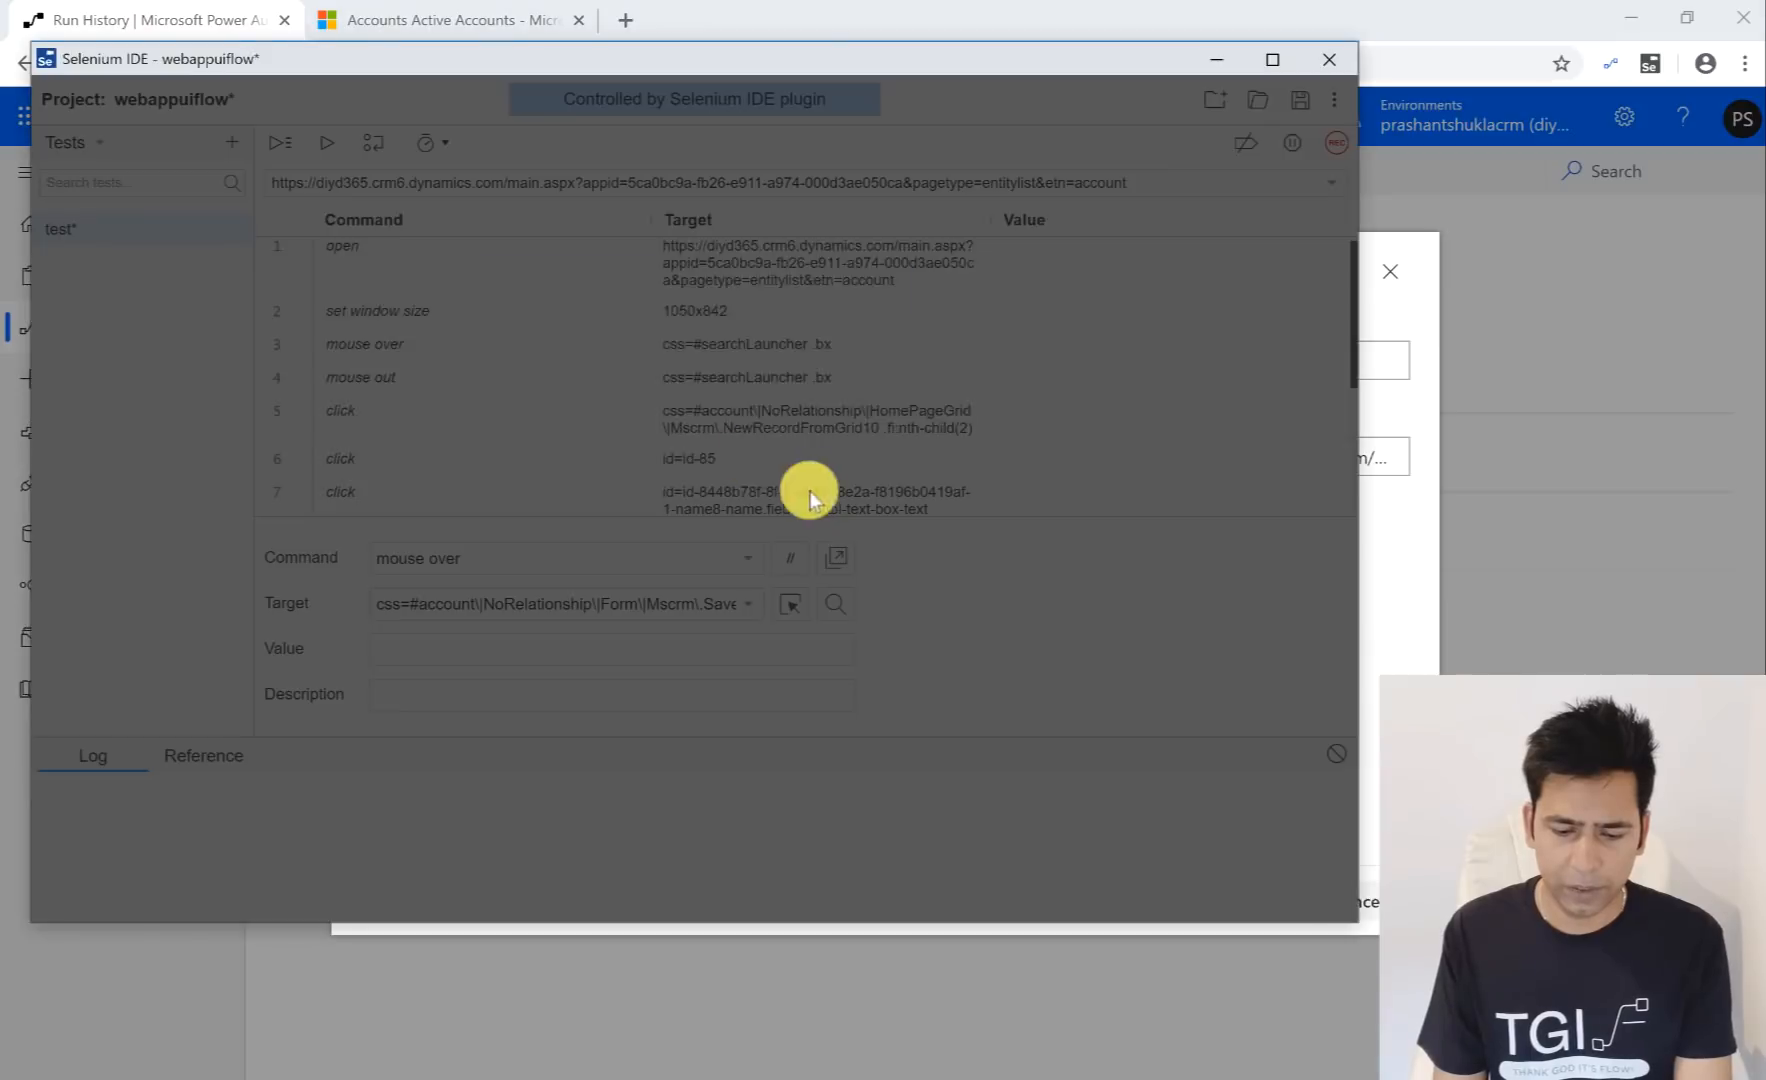
pyautogui.click(1030, 410)
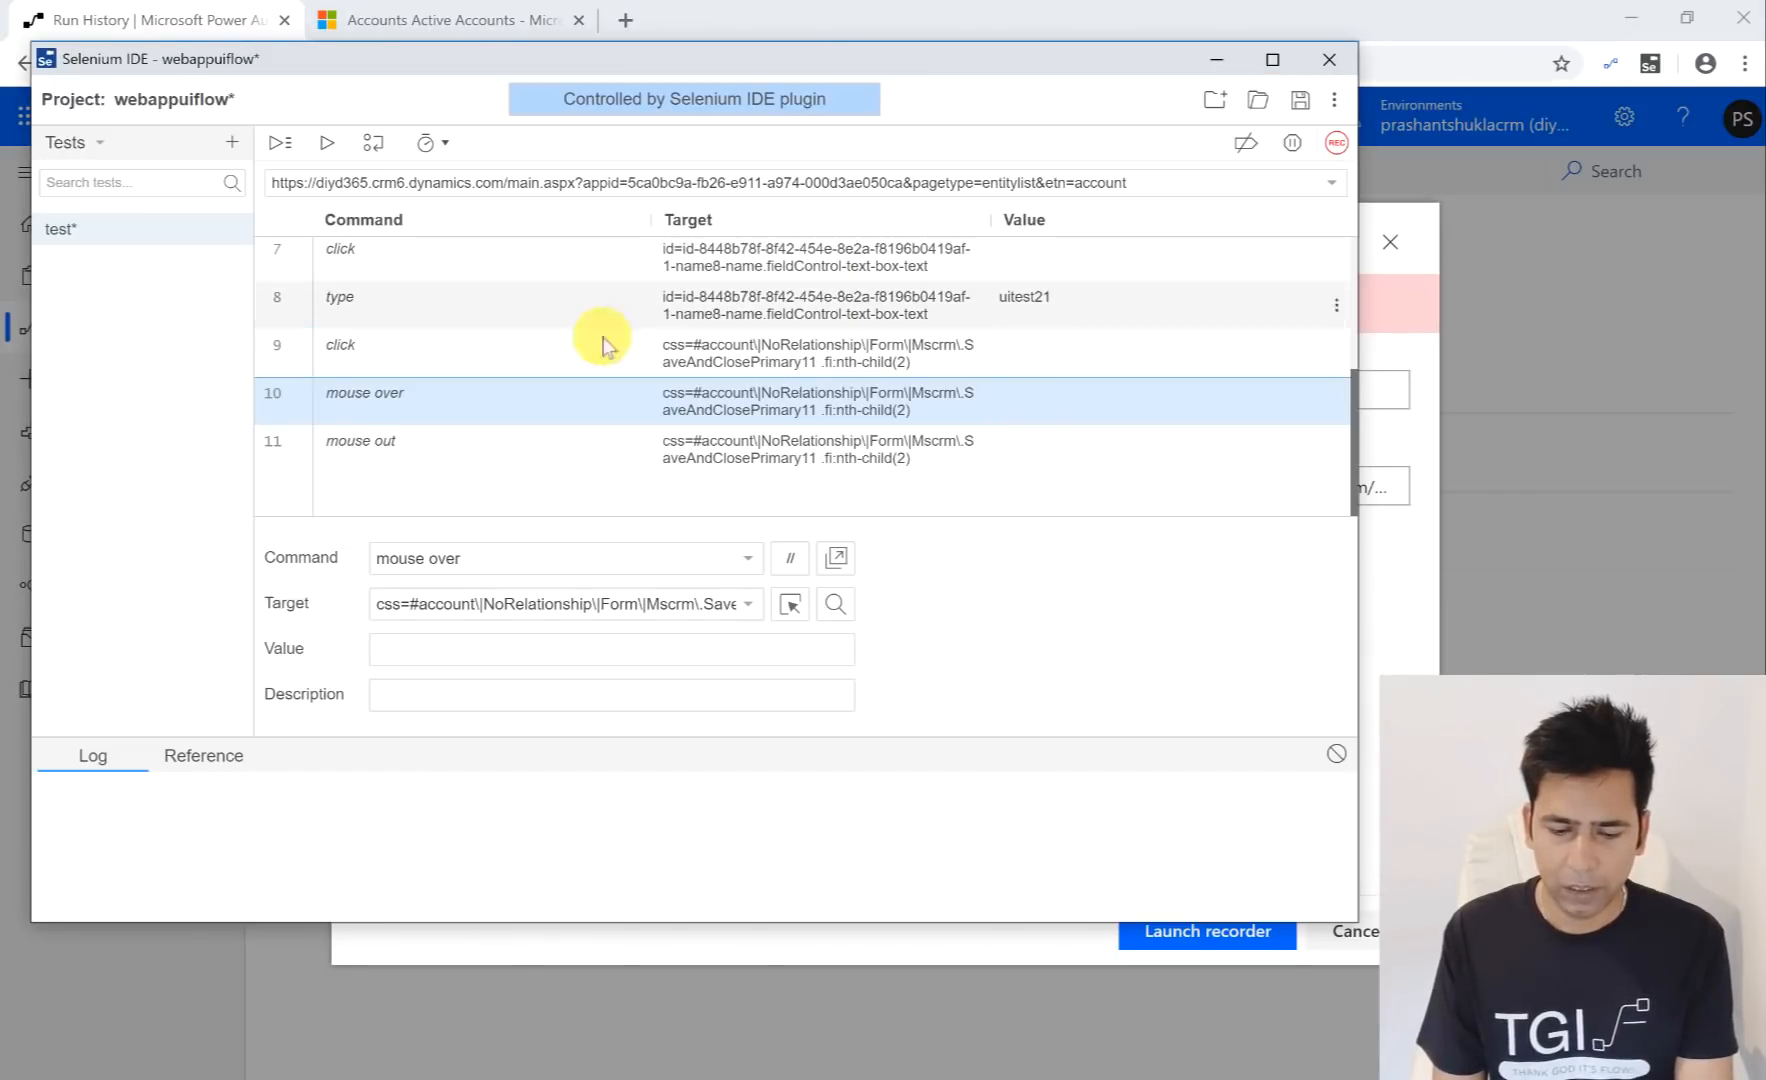
# Step: Save the recorded webappuiflow project from Selenium IDE
pyautogui.scroll(3, 875, 340)
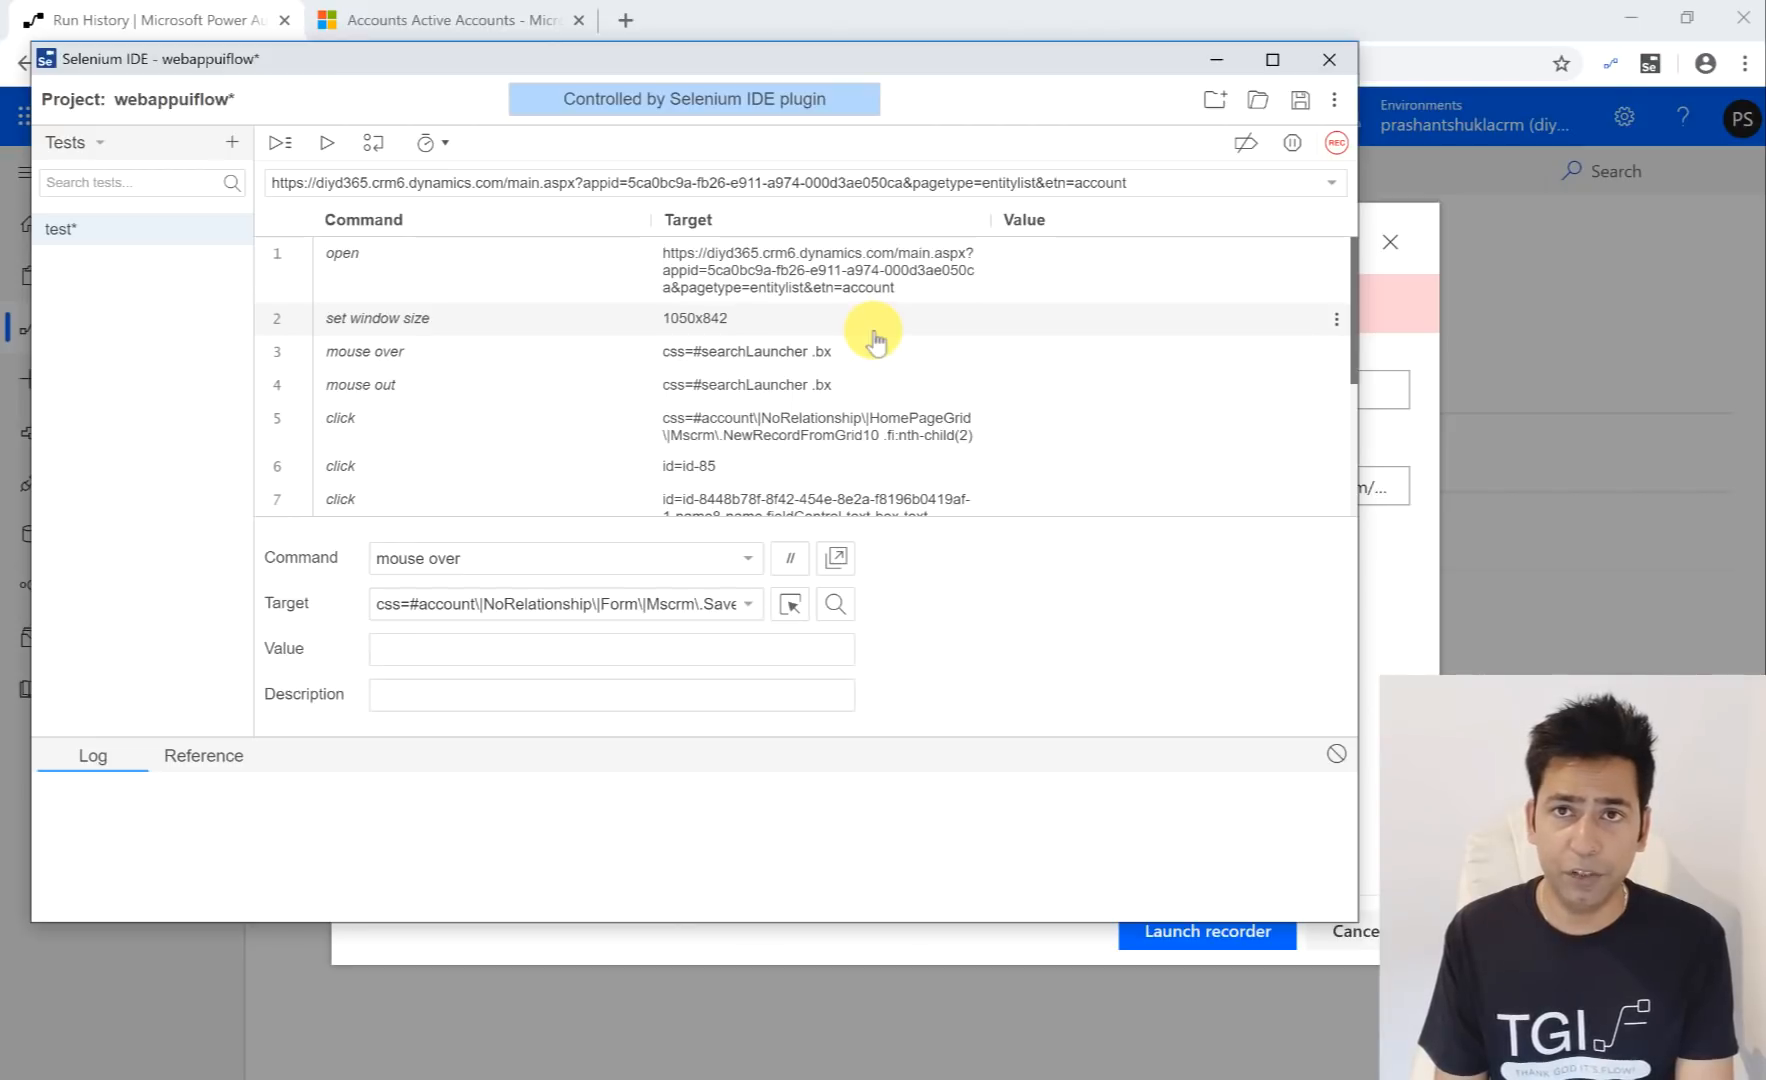
pyautogui.scroll(1, 873, 340)
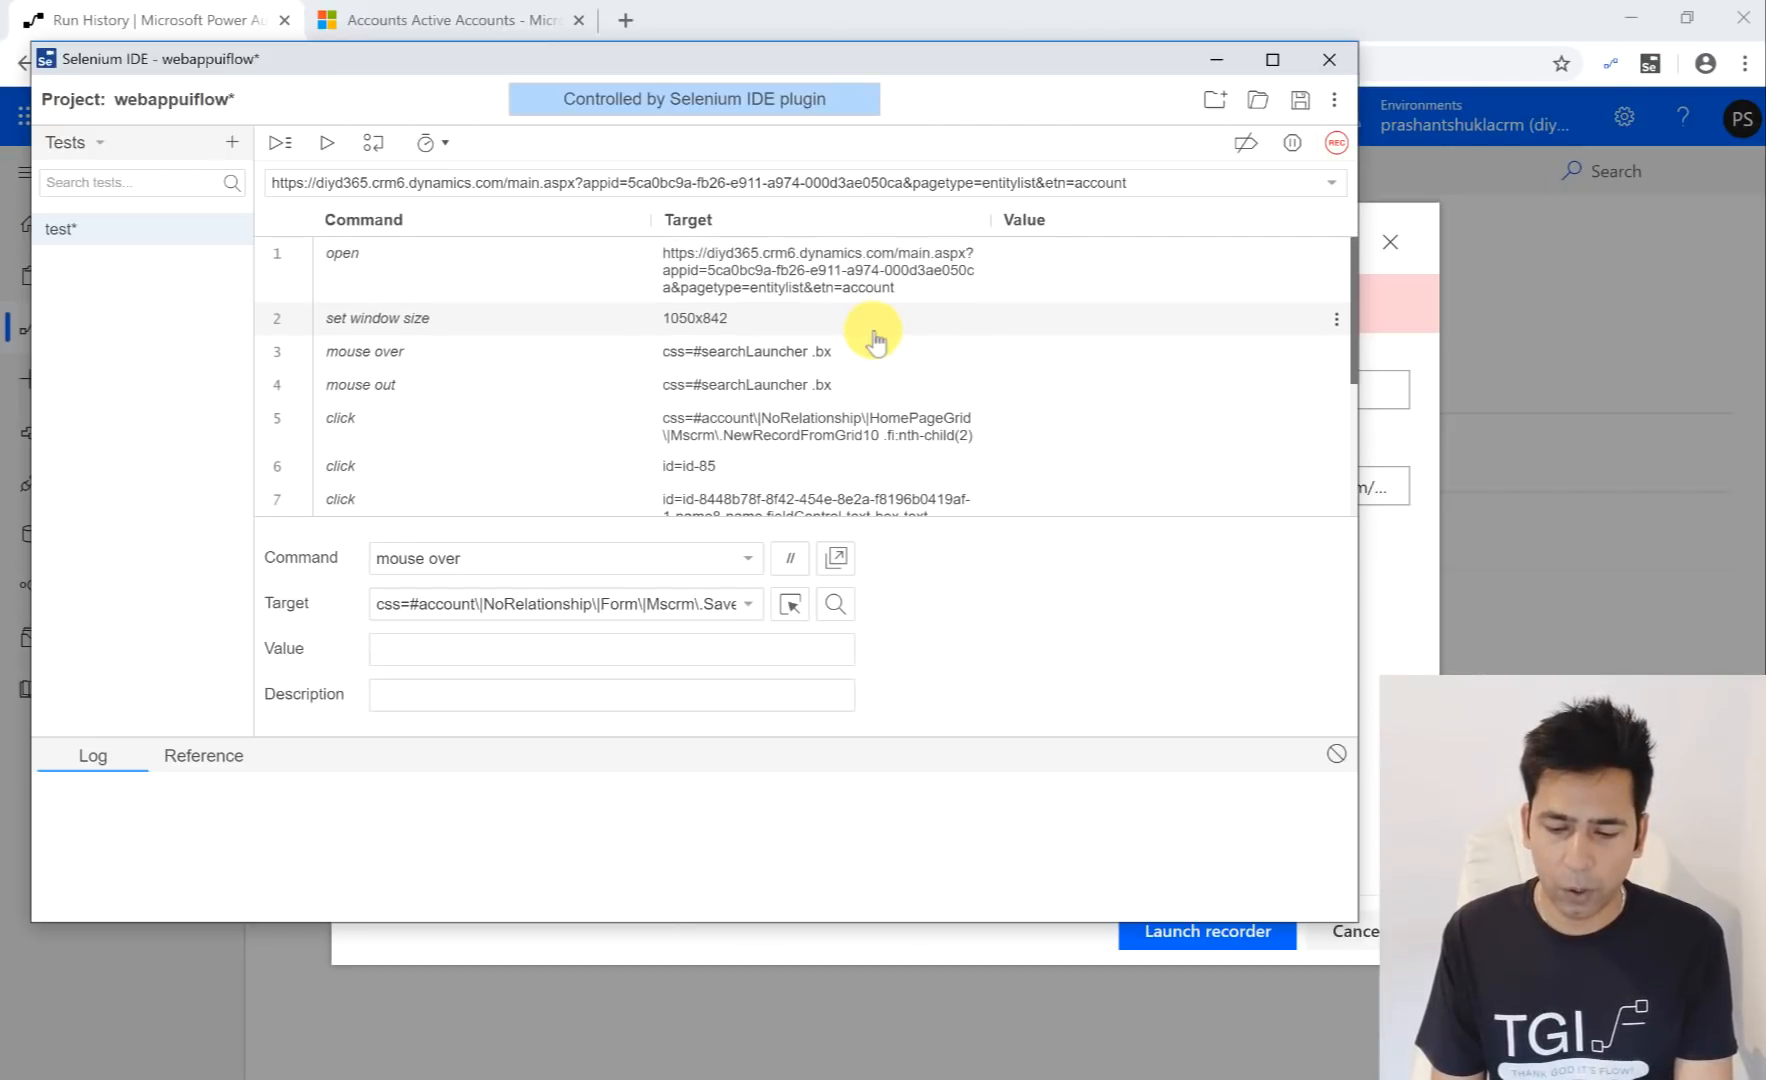
pyautogui.click(1300, 103)
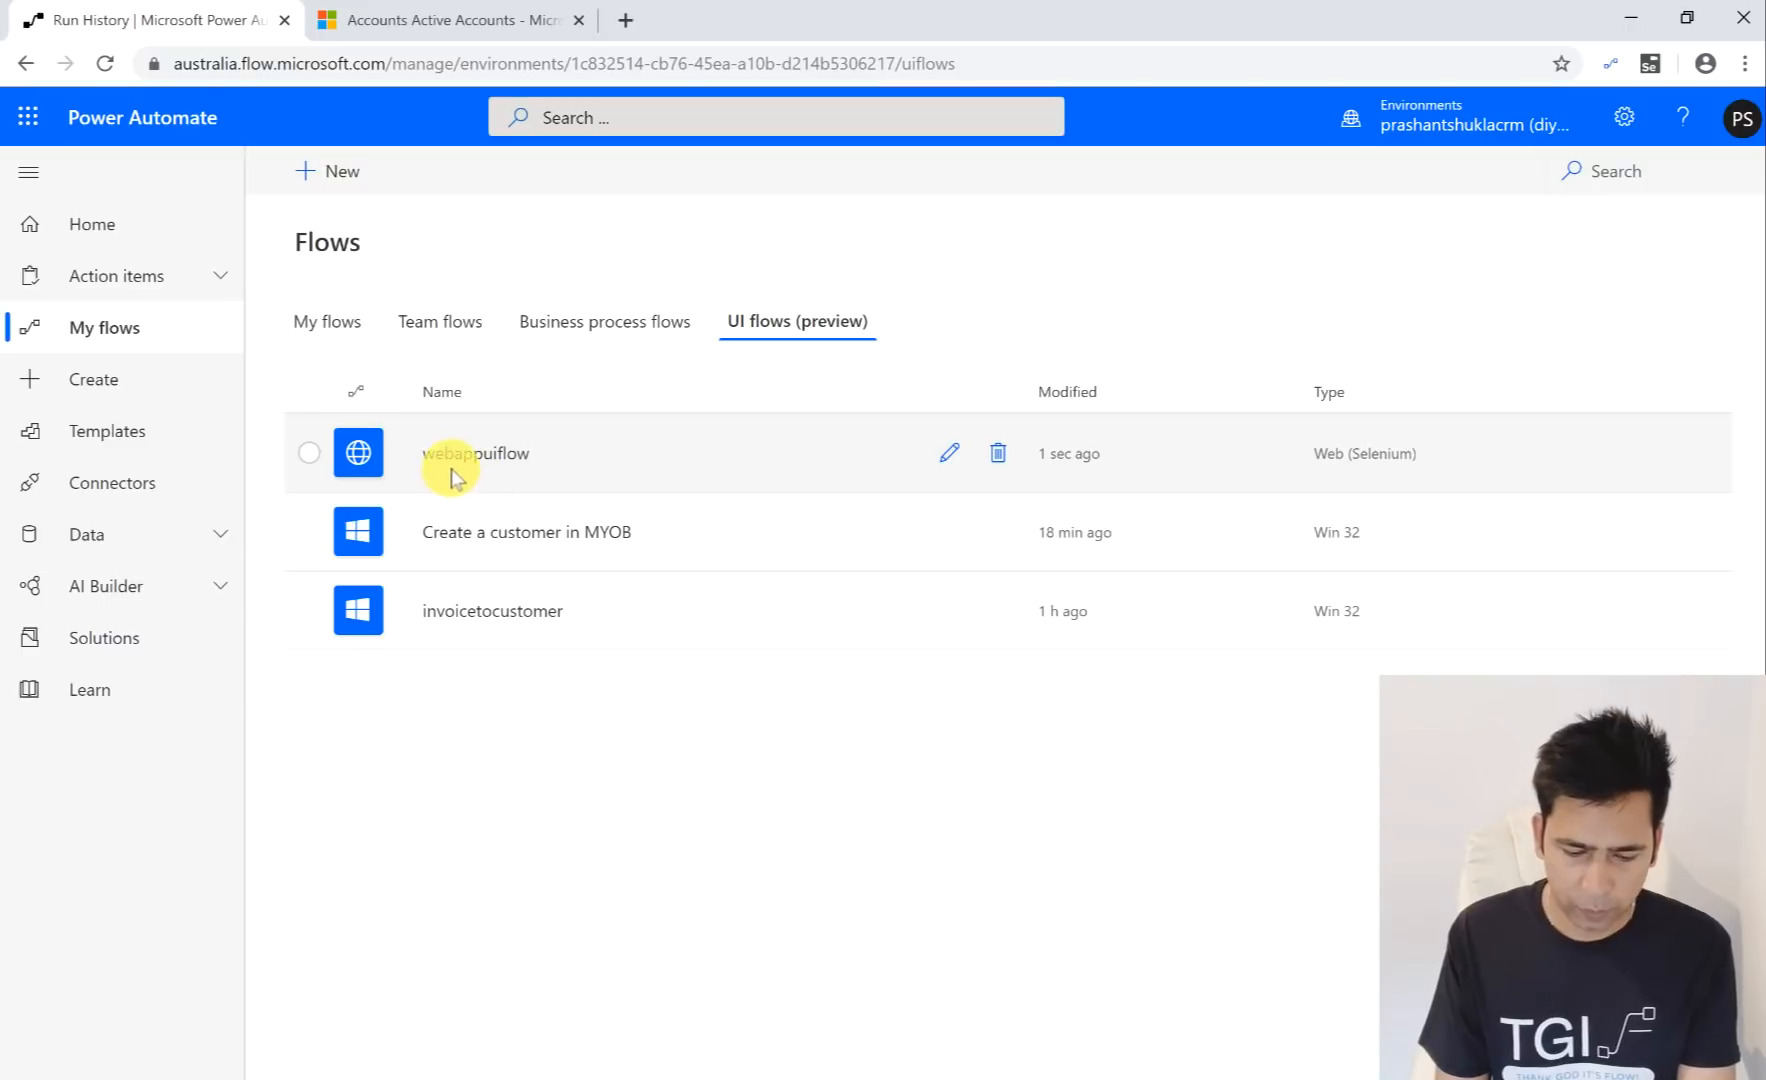
# Step: Open webappuiflow for editing from the UI flows list and again from its details page, closing Selenium IDE each time
pyautogui.click(946, 462)
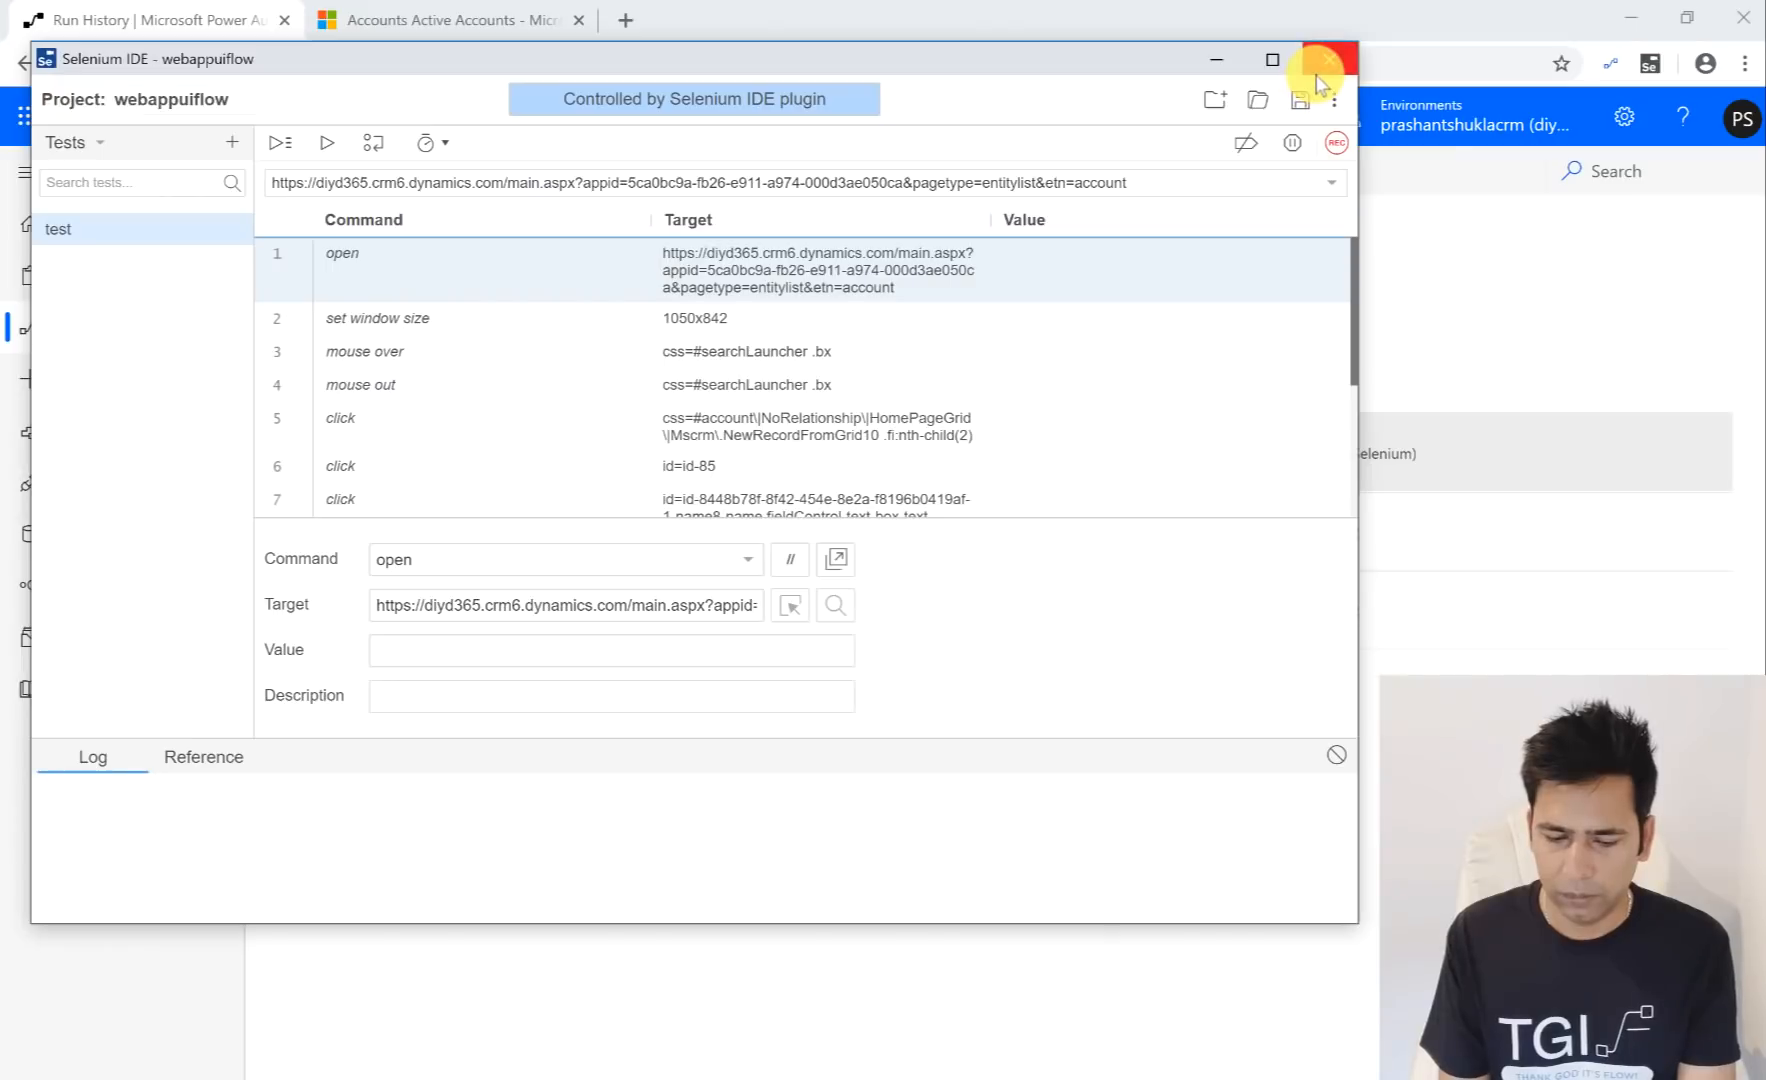
pyautogui.click(1328, 59)
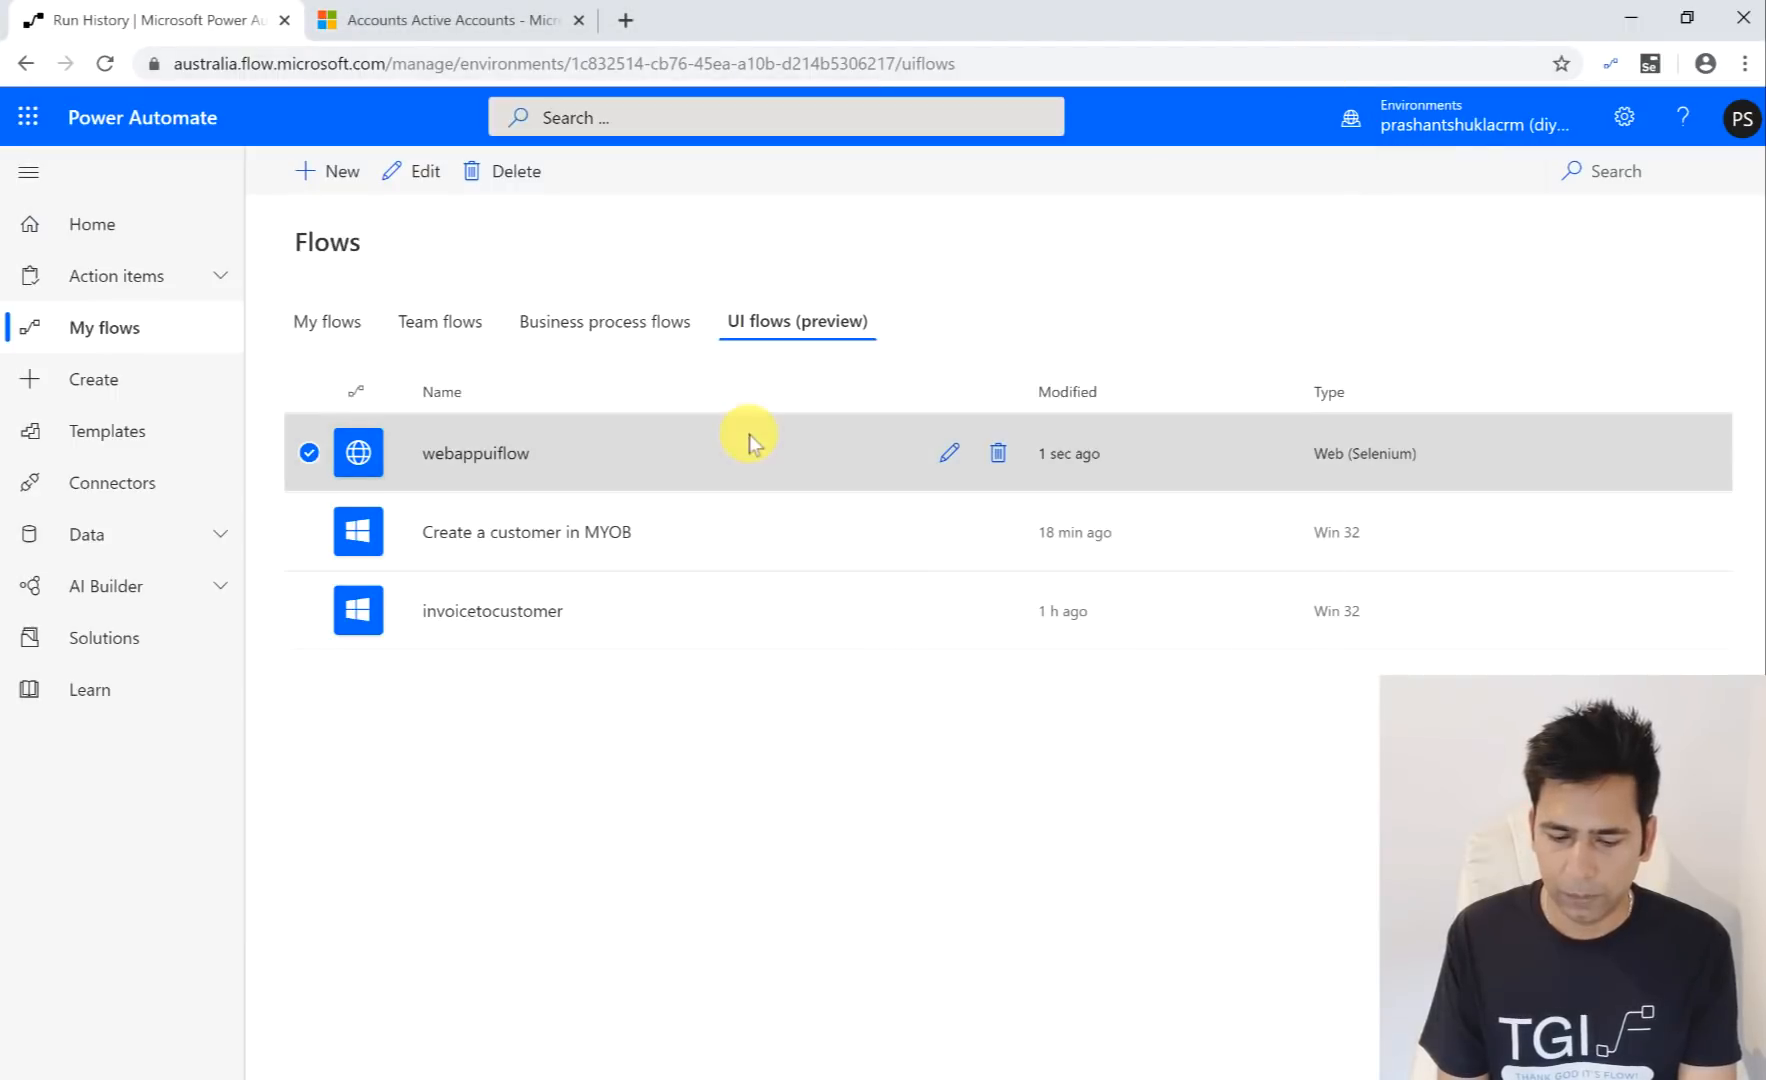
pyautogui.click(445, 452)
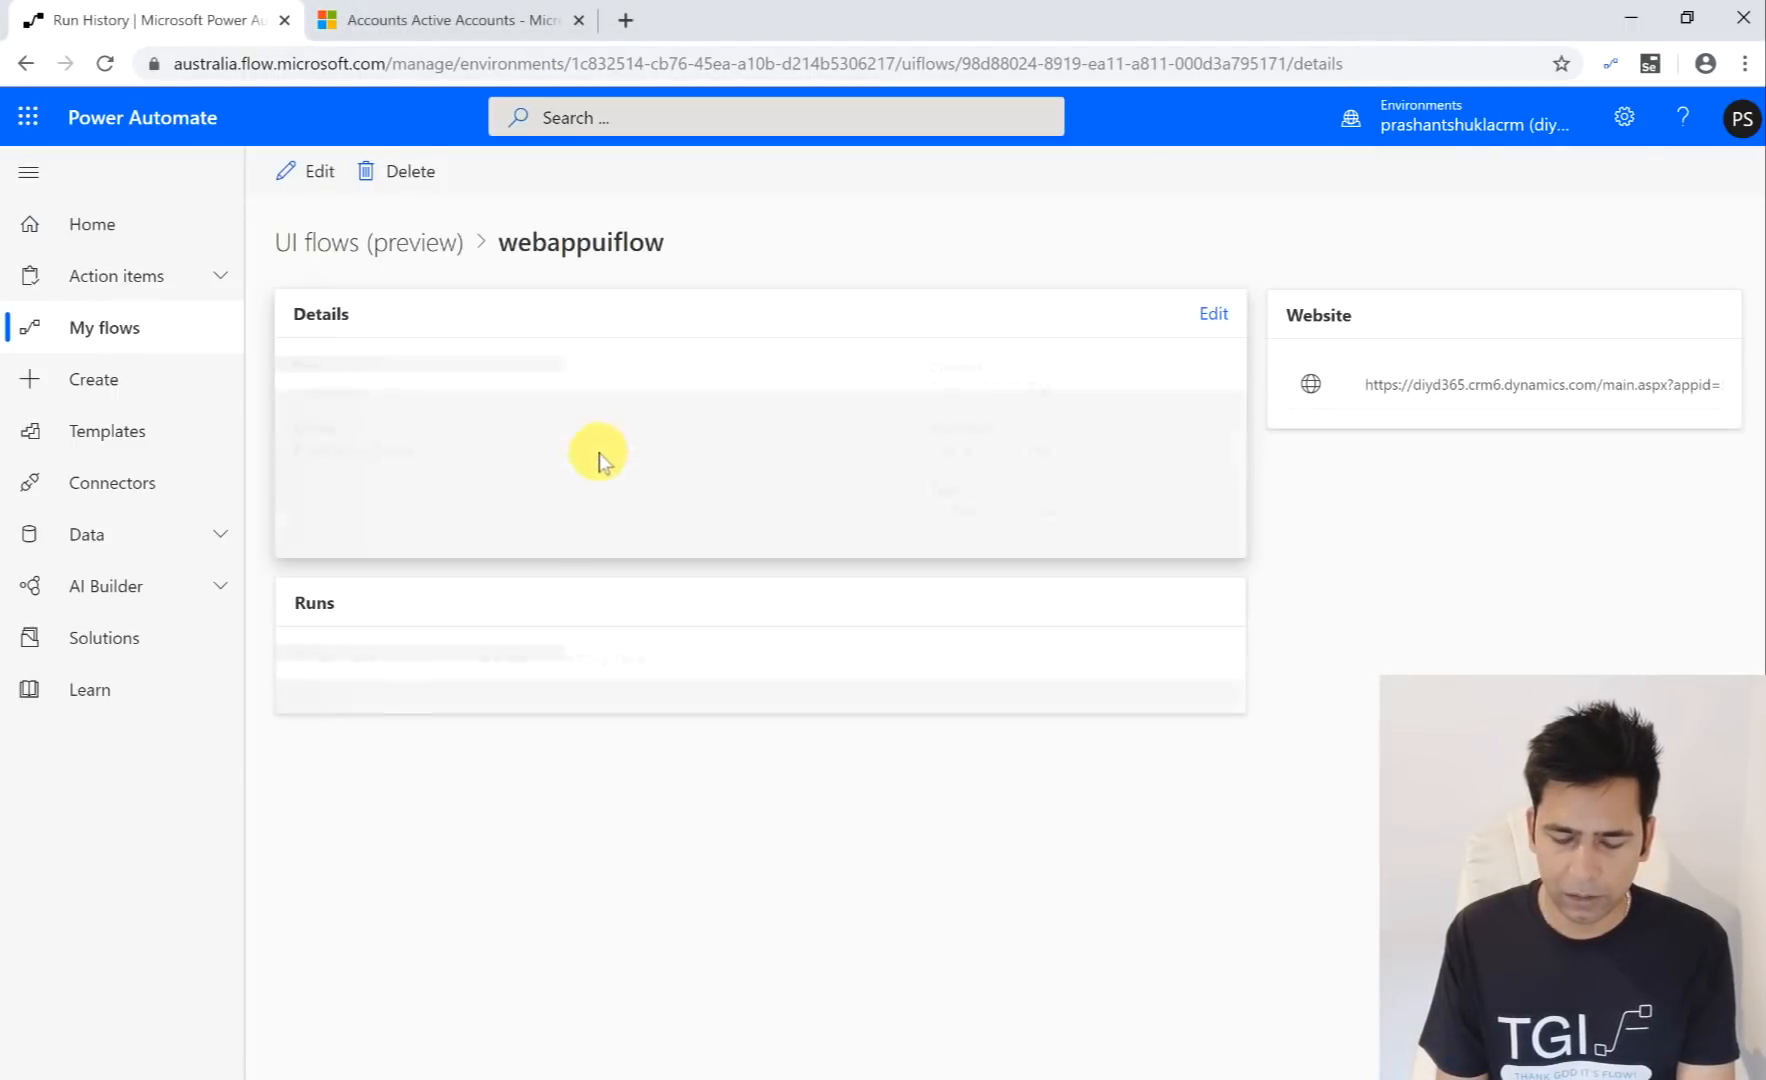
pyautogui.click(315, 188)
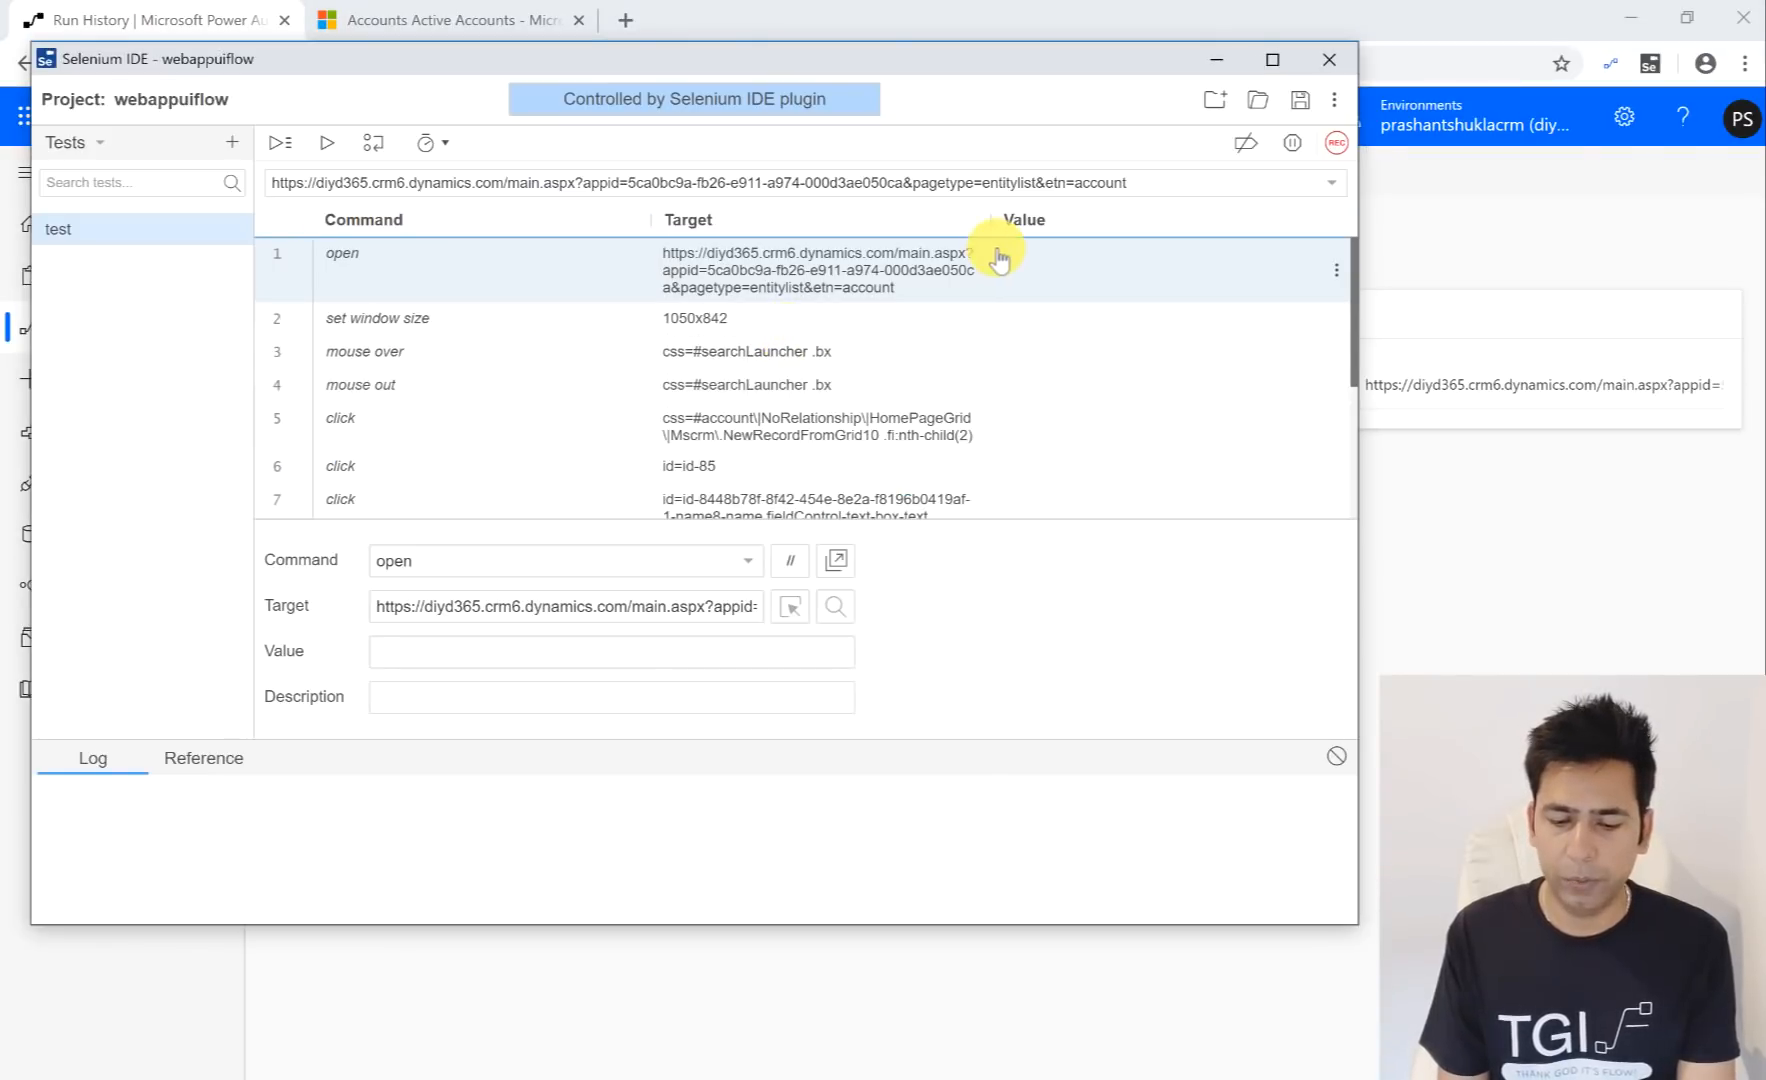
pyautogui.click(1329, 59)
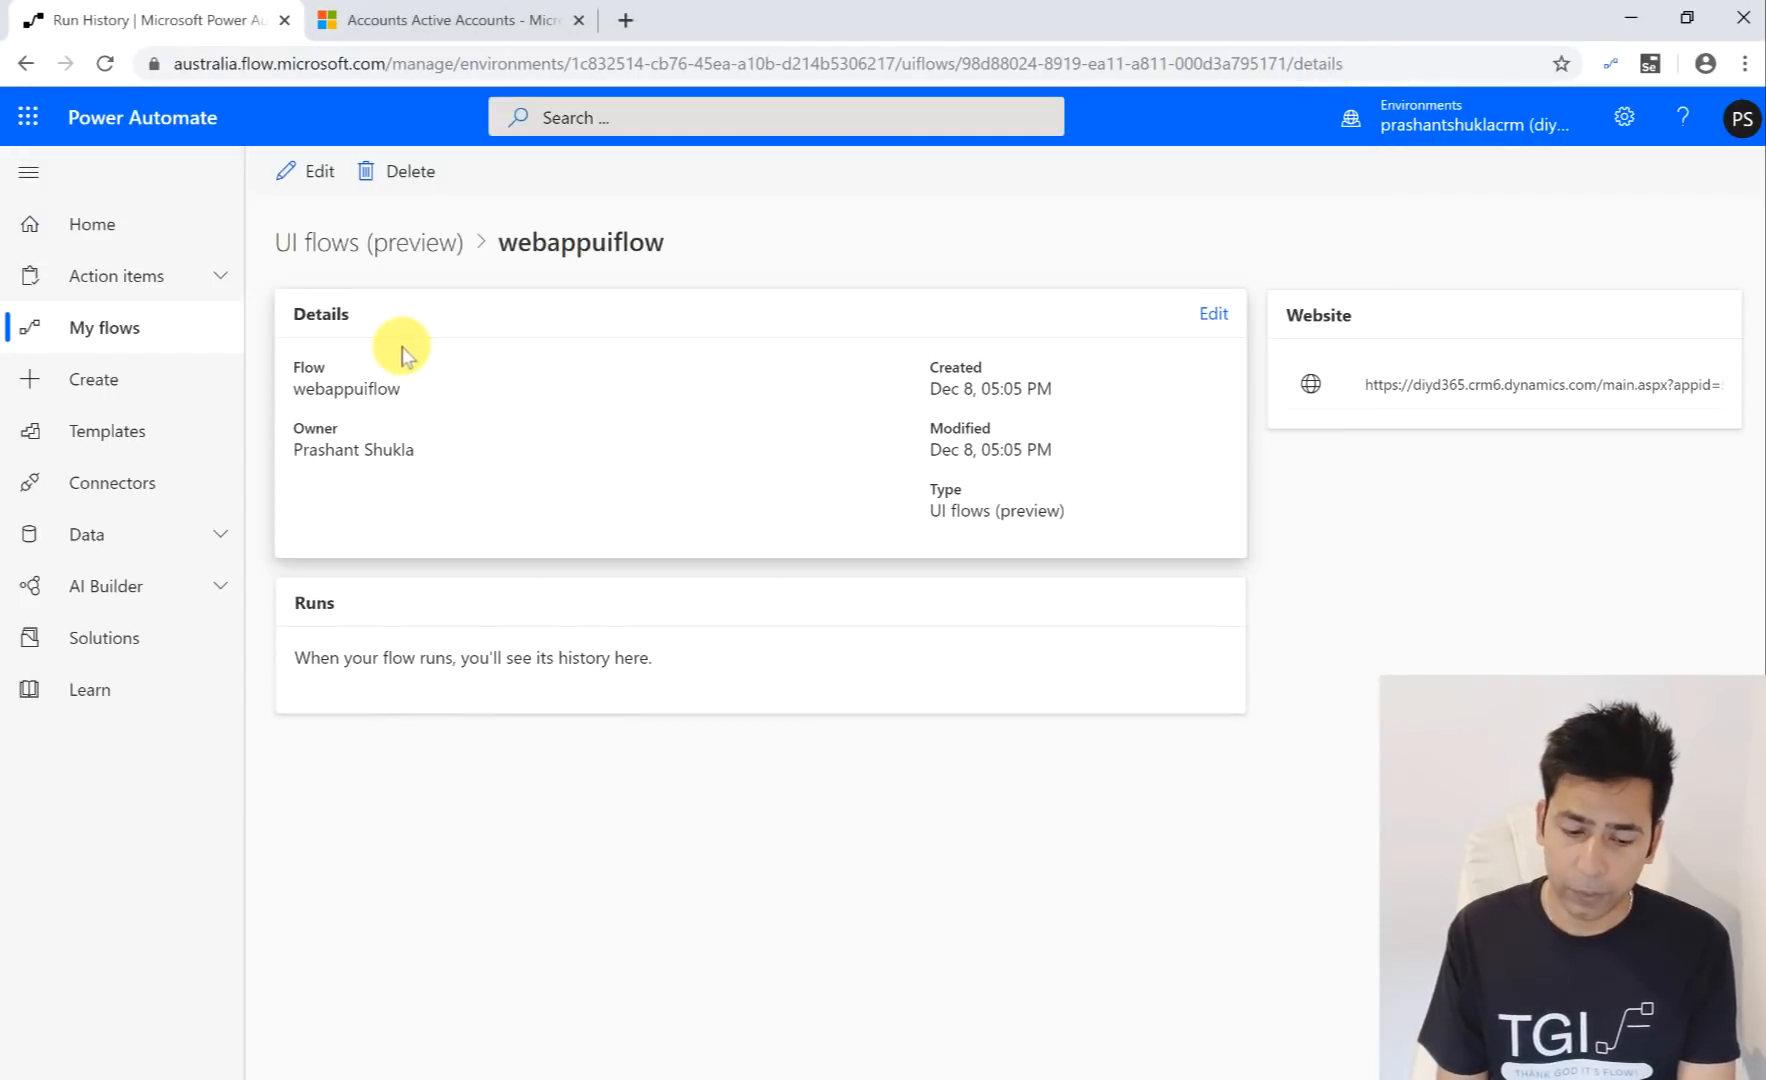
# Step: View the My flows list, switch to the Dynamics 365 Active Accounts list and check its available Flow options
pyautogui.click(170, 350)
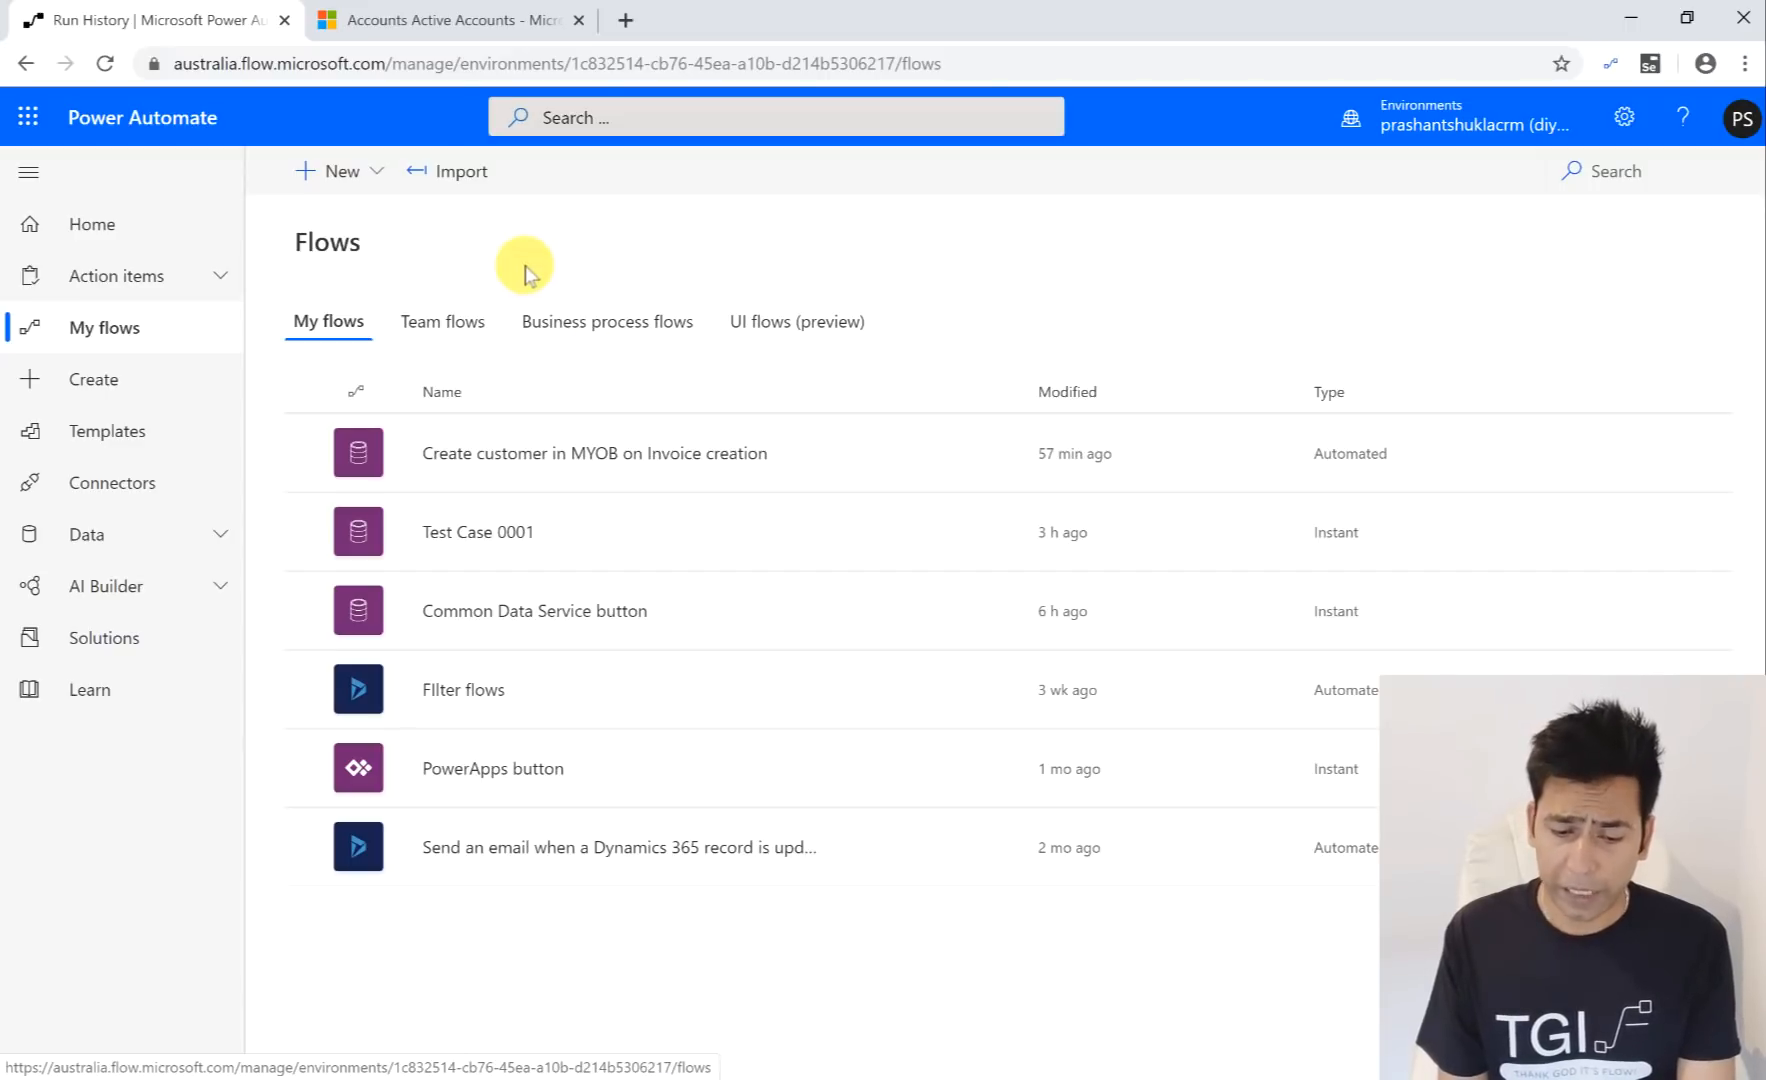
pyautogui.click(424, 30)
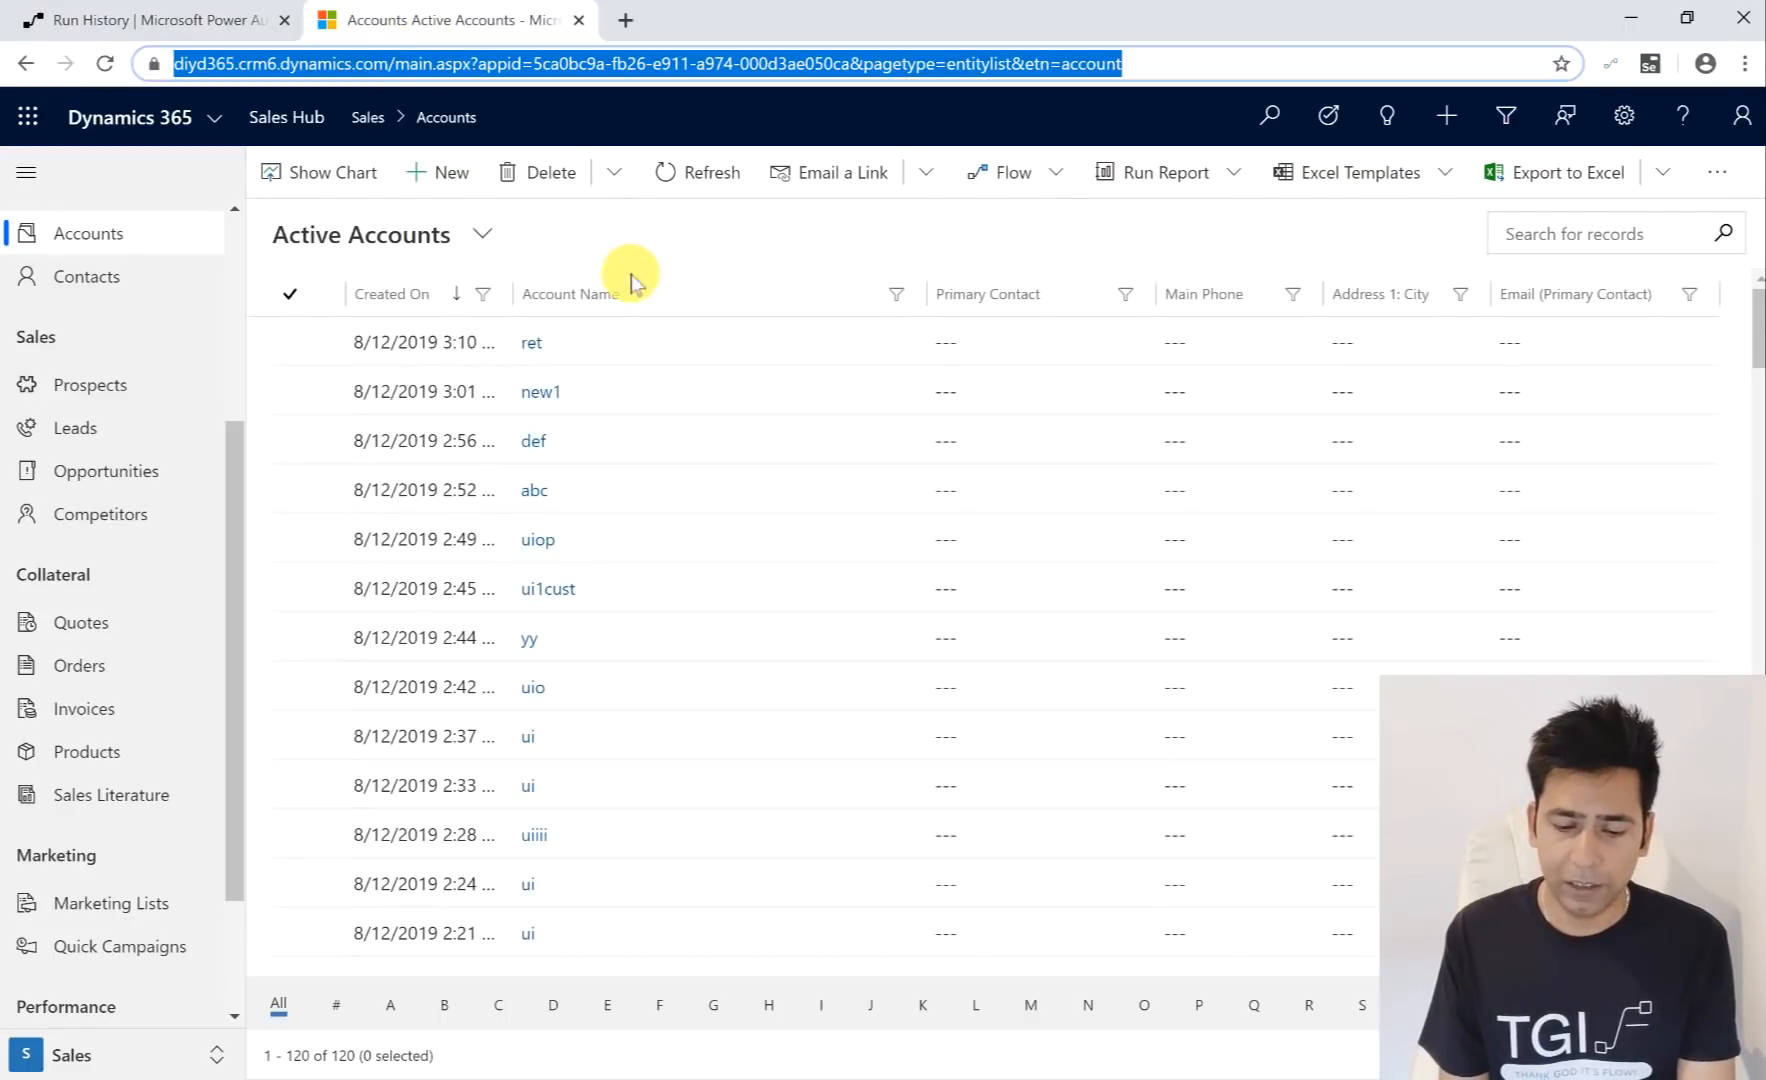
pyautogui.click(676, 245)
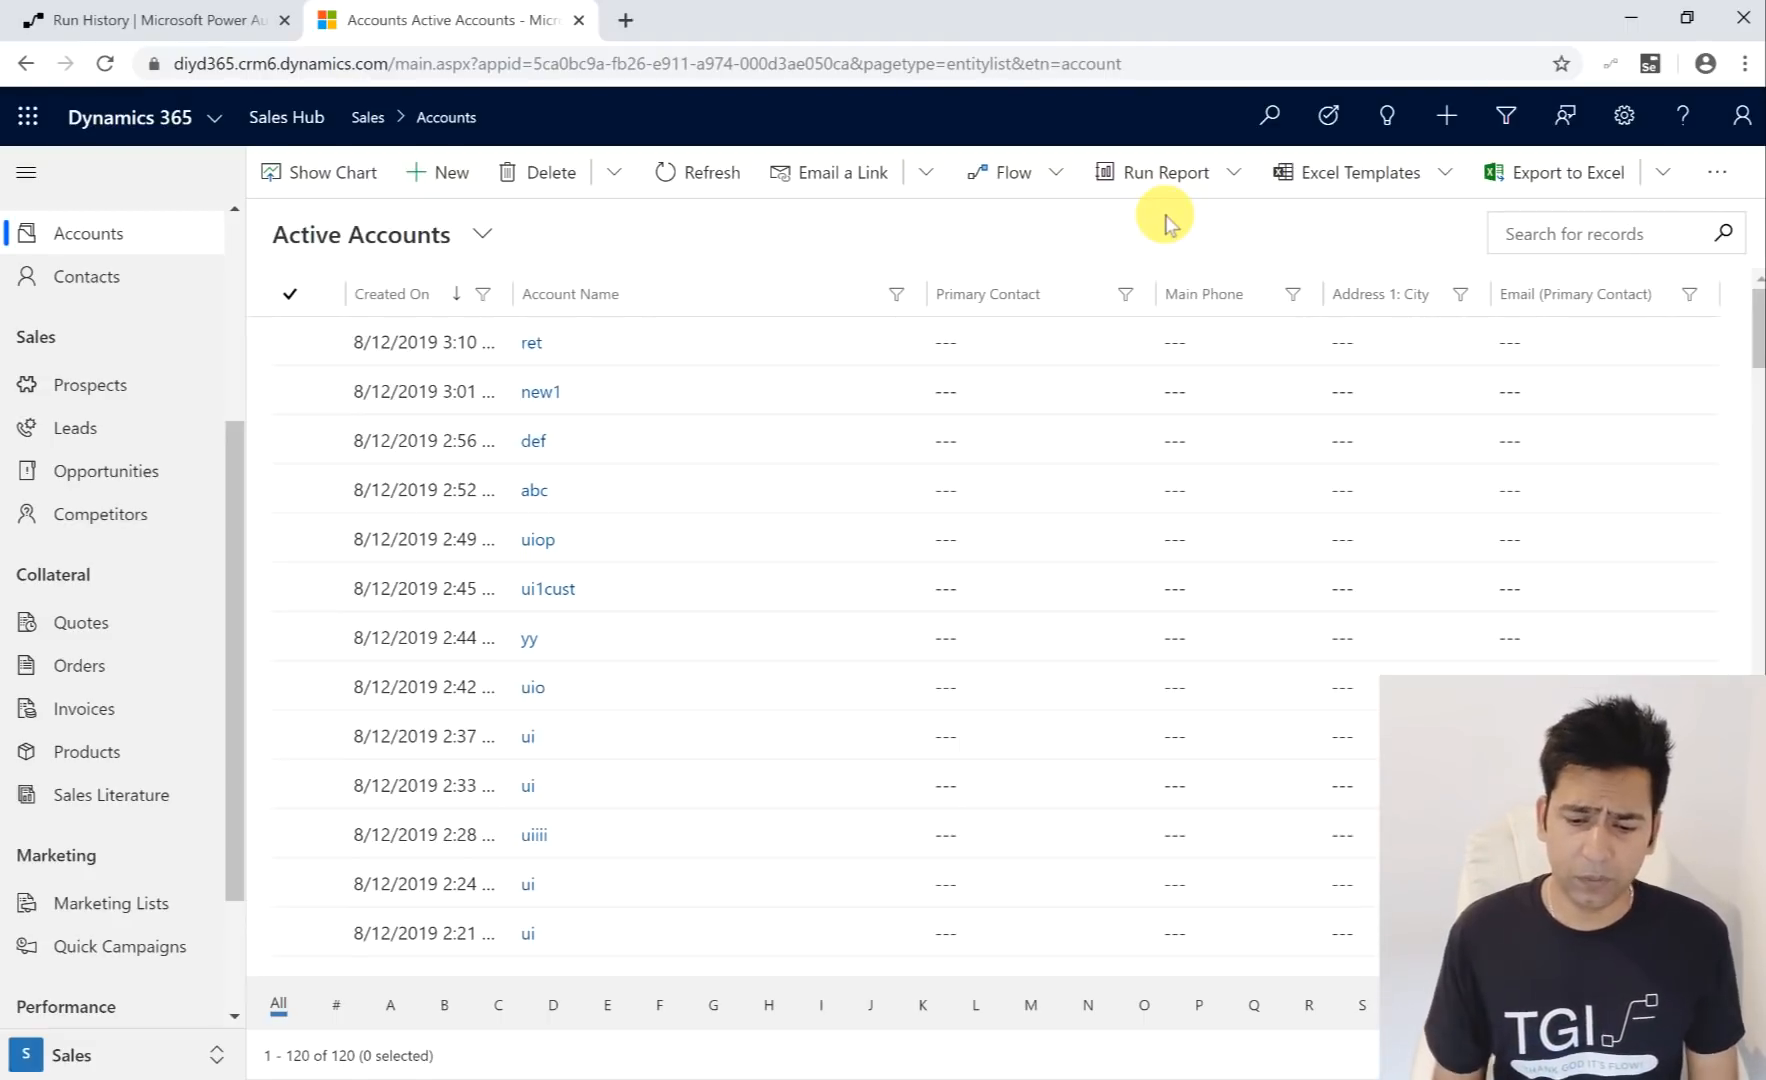
pyautogui.click(1013, 200)
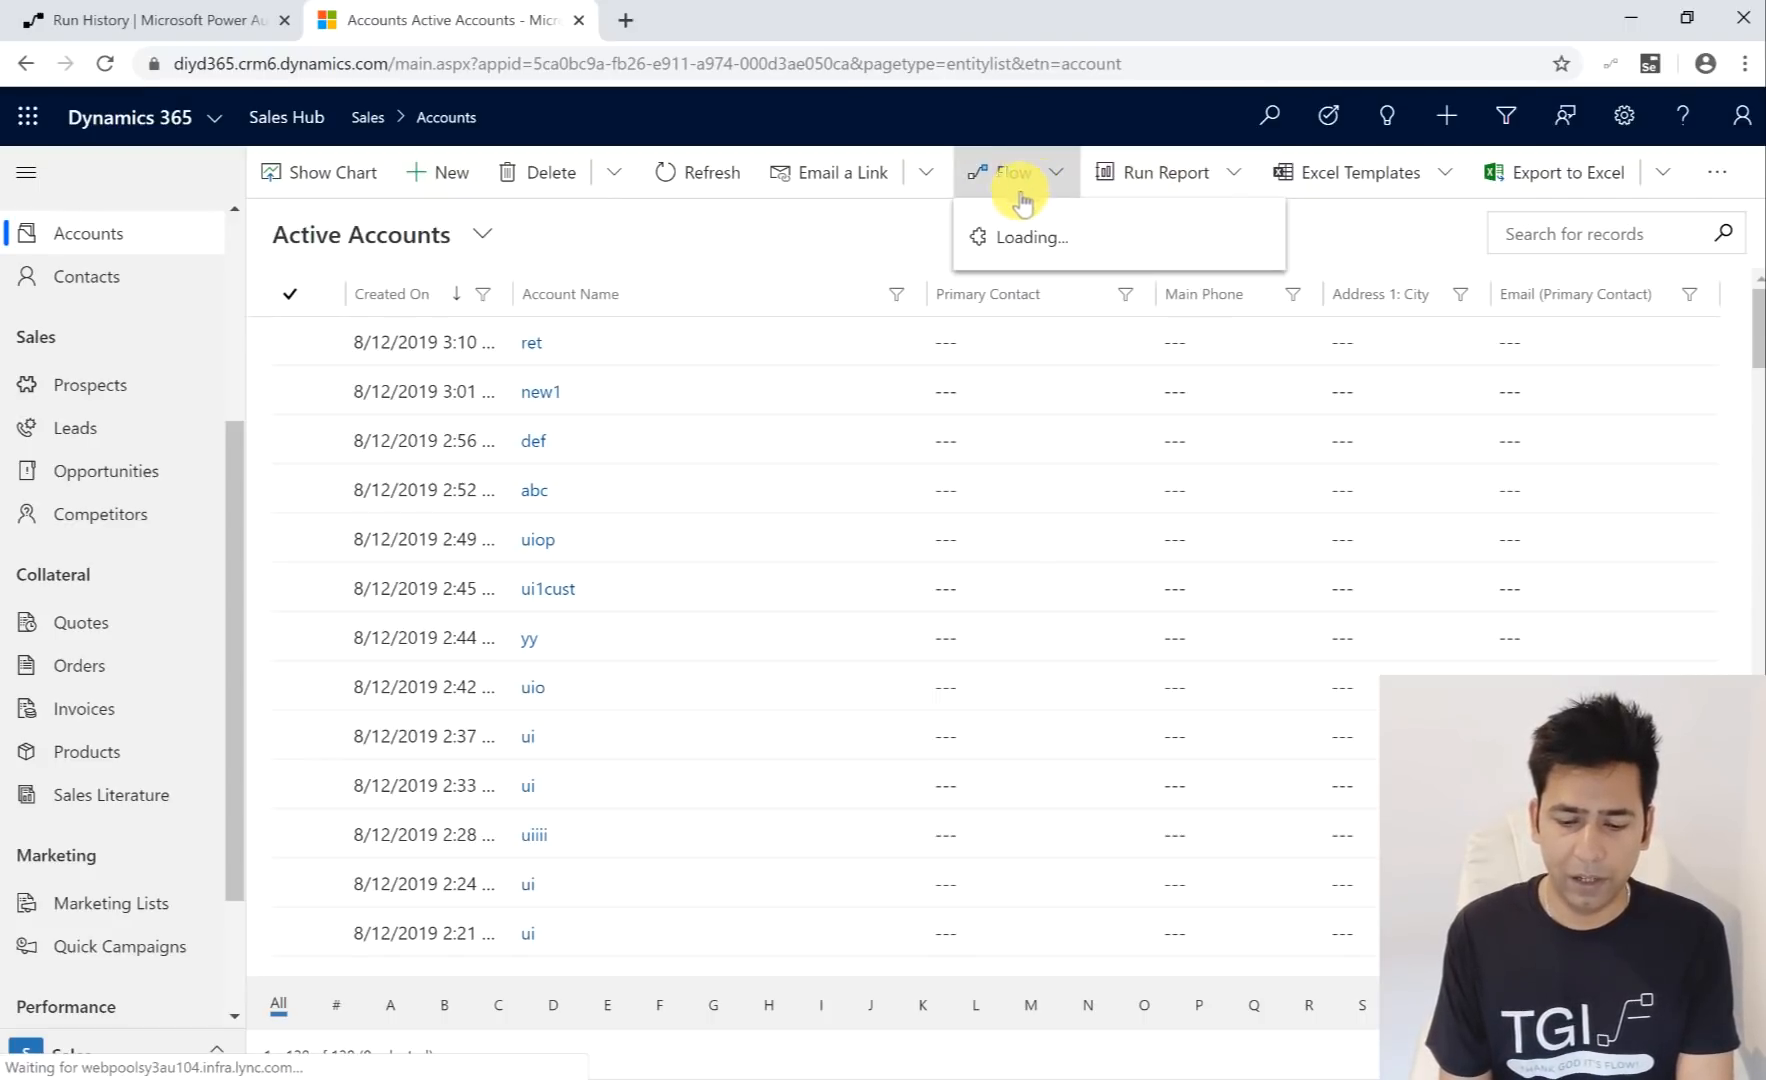
pyautogui.click(195, 24)
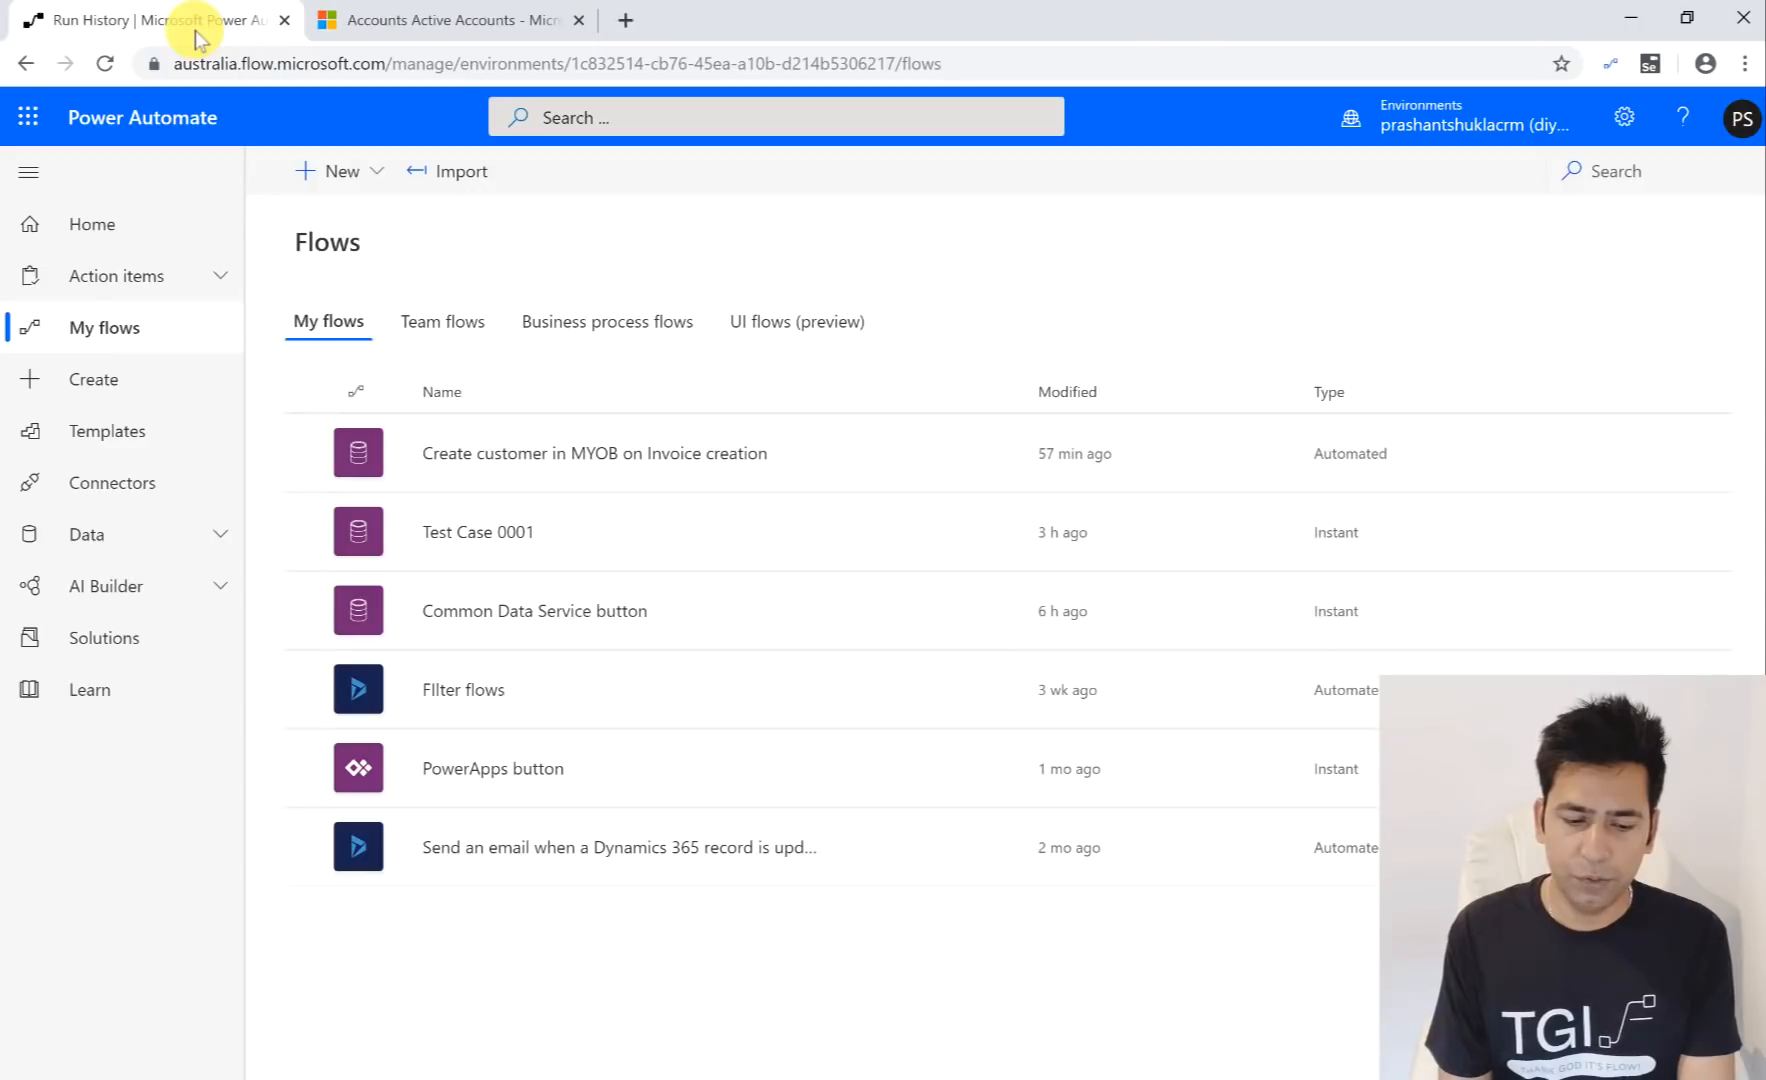
pyautogui.click(460, 22)
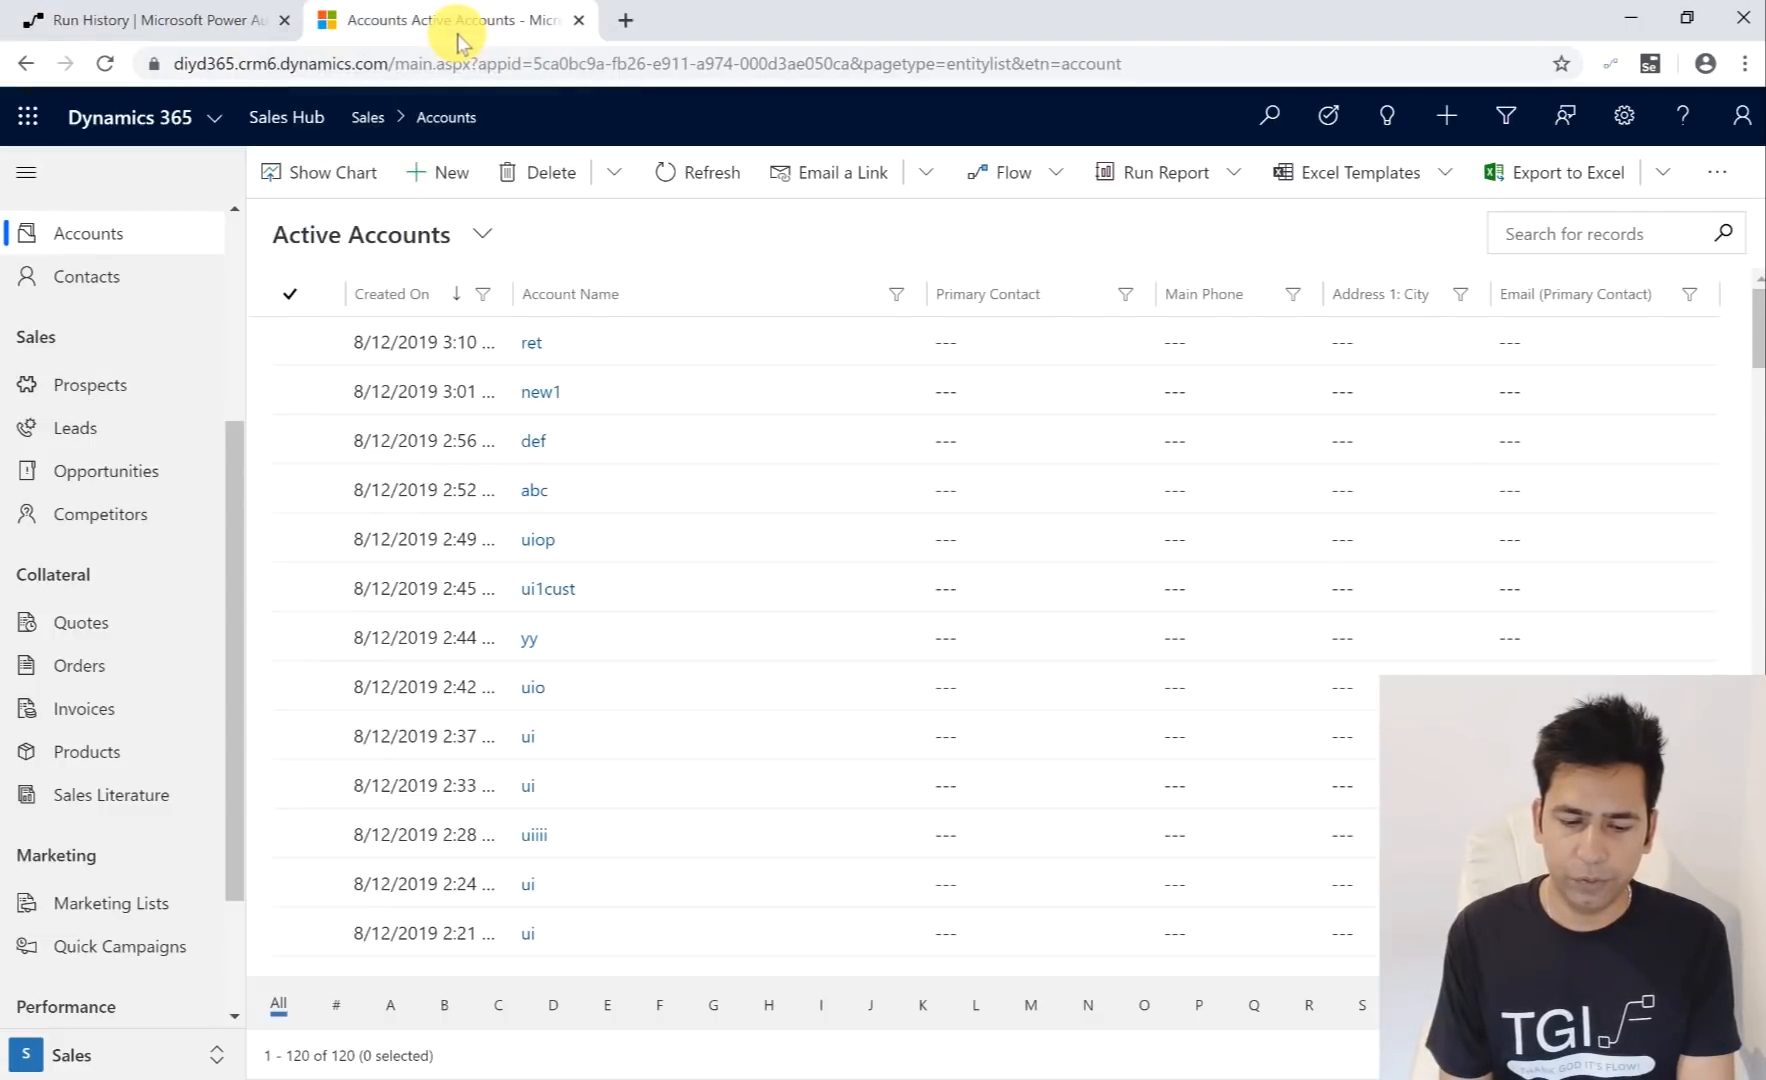
pyautogui.click(1025, 175)
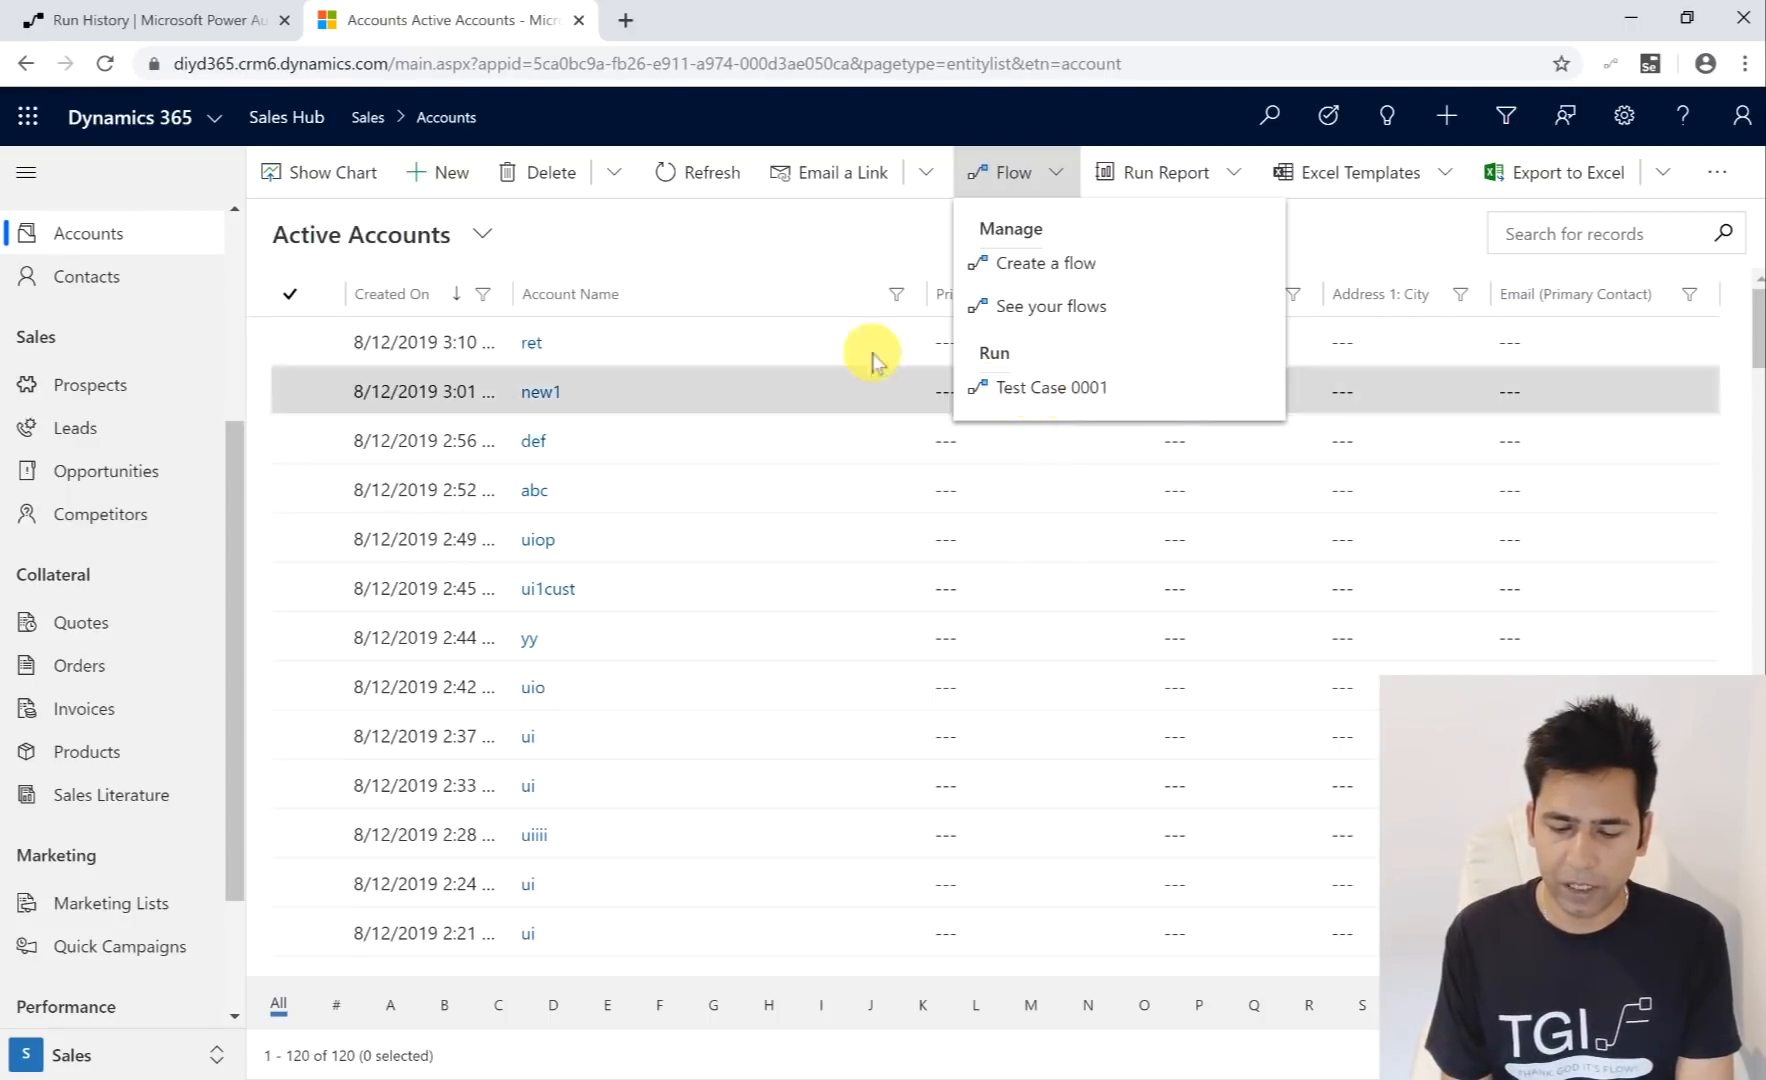
pyautogui.click(770, 250)
# Step: Select the "ret" account in Active Accounts and check which flows can be run on it
pyautogui.click(320, 344)
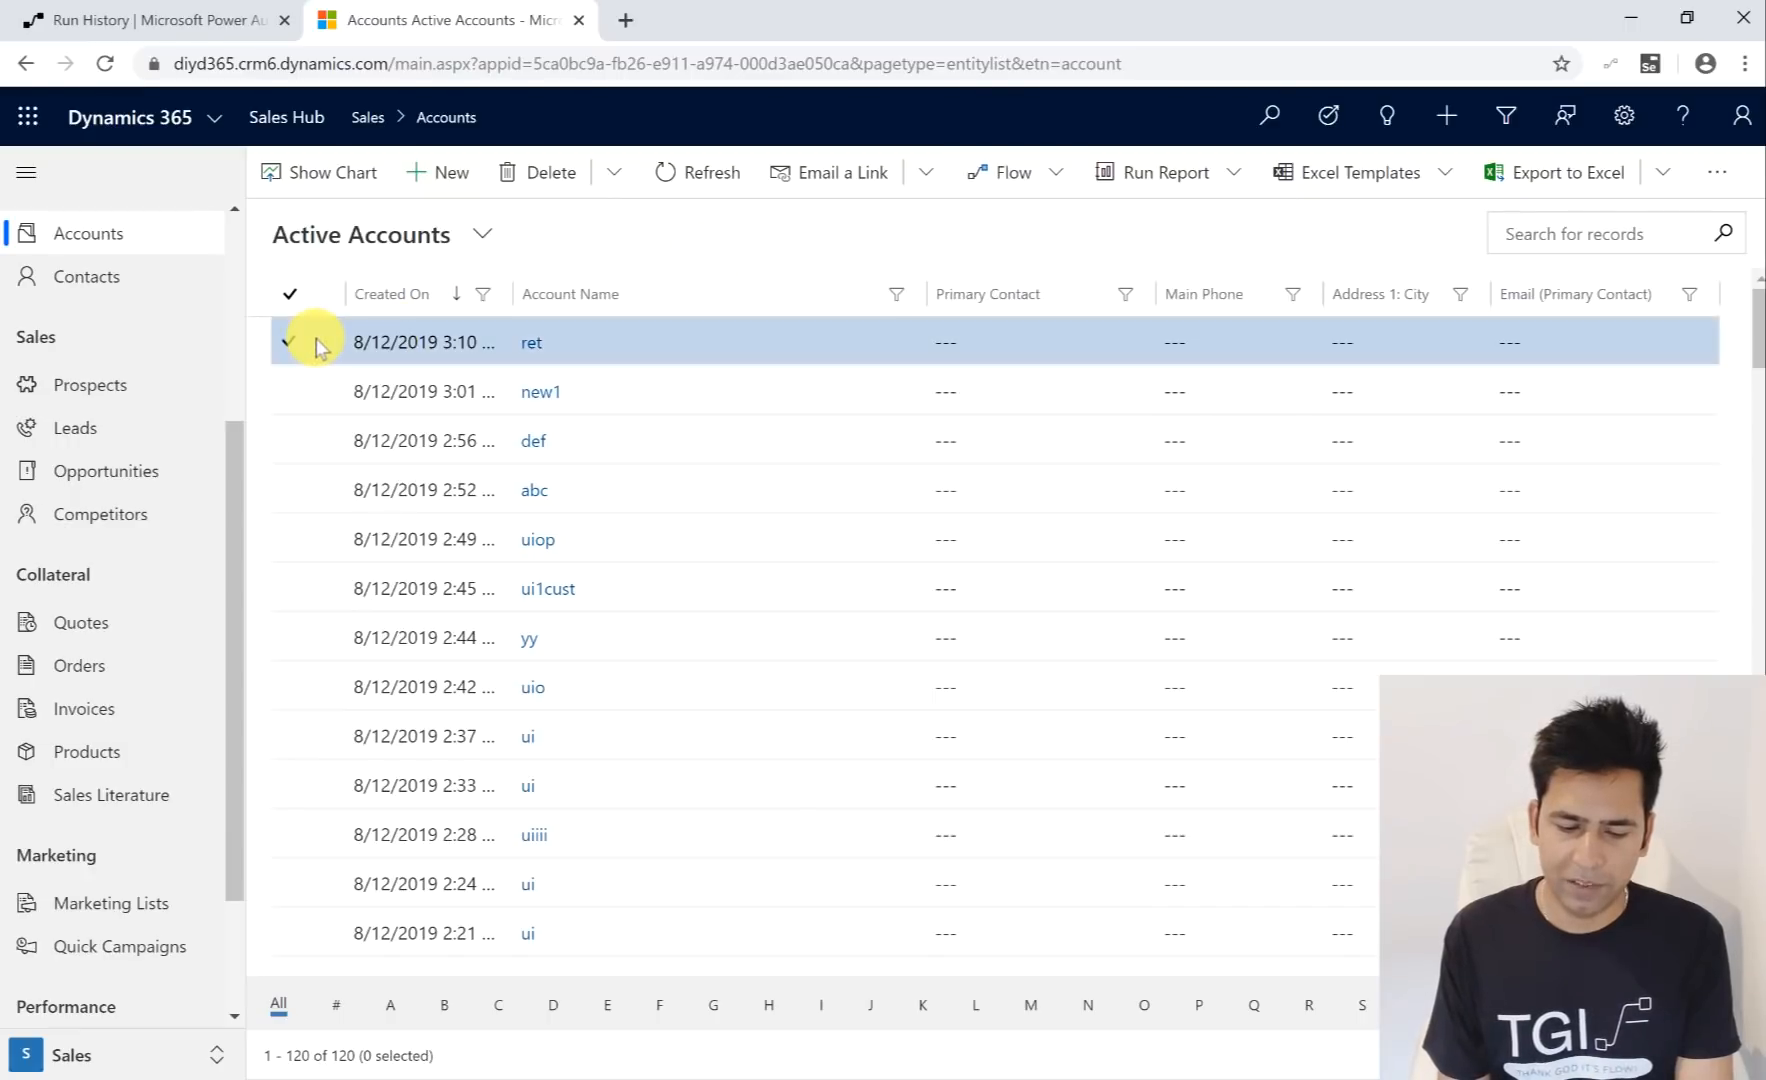
pyautogui.click(967, 183)
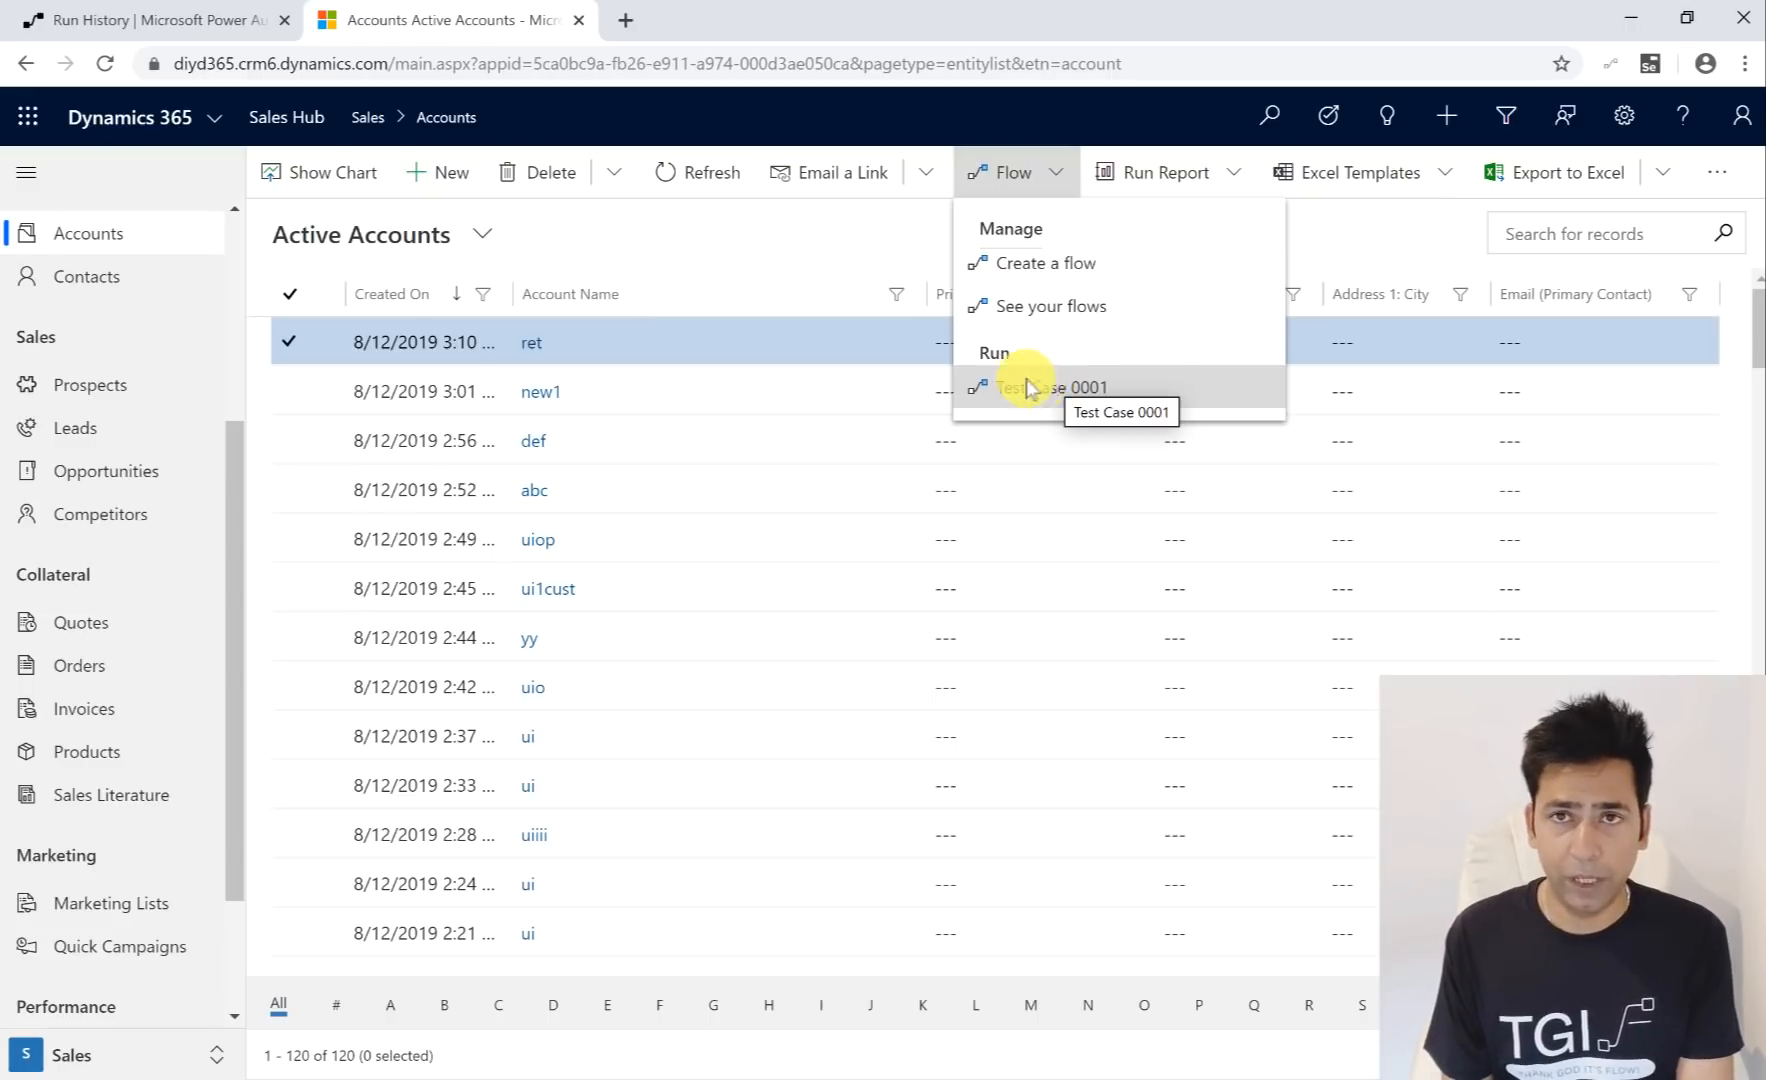
pyautogui.click(758, 274)
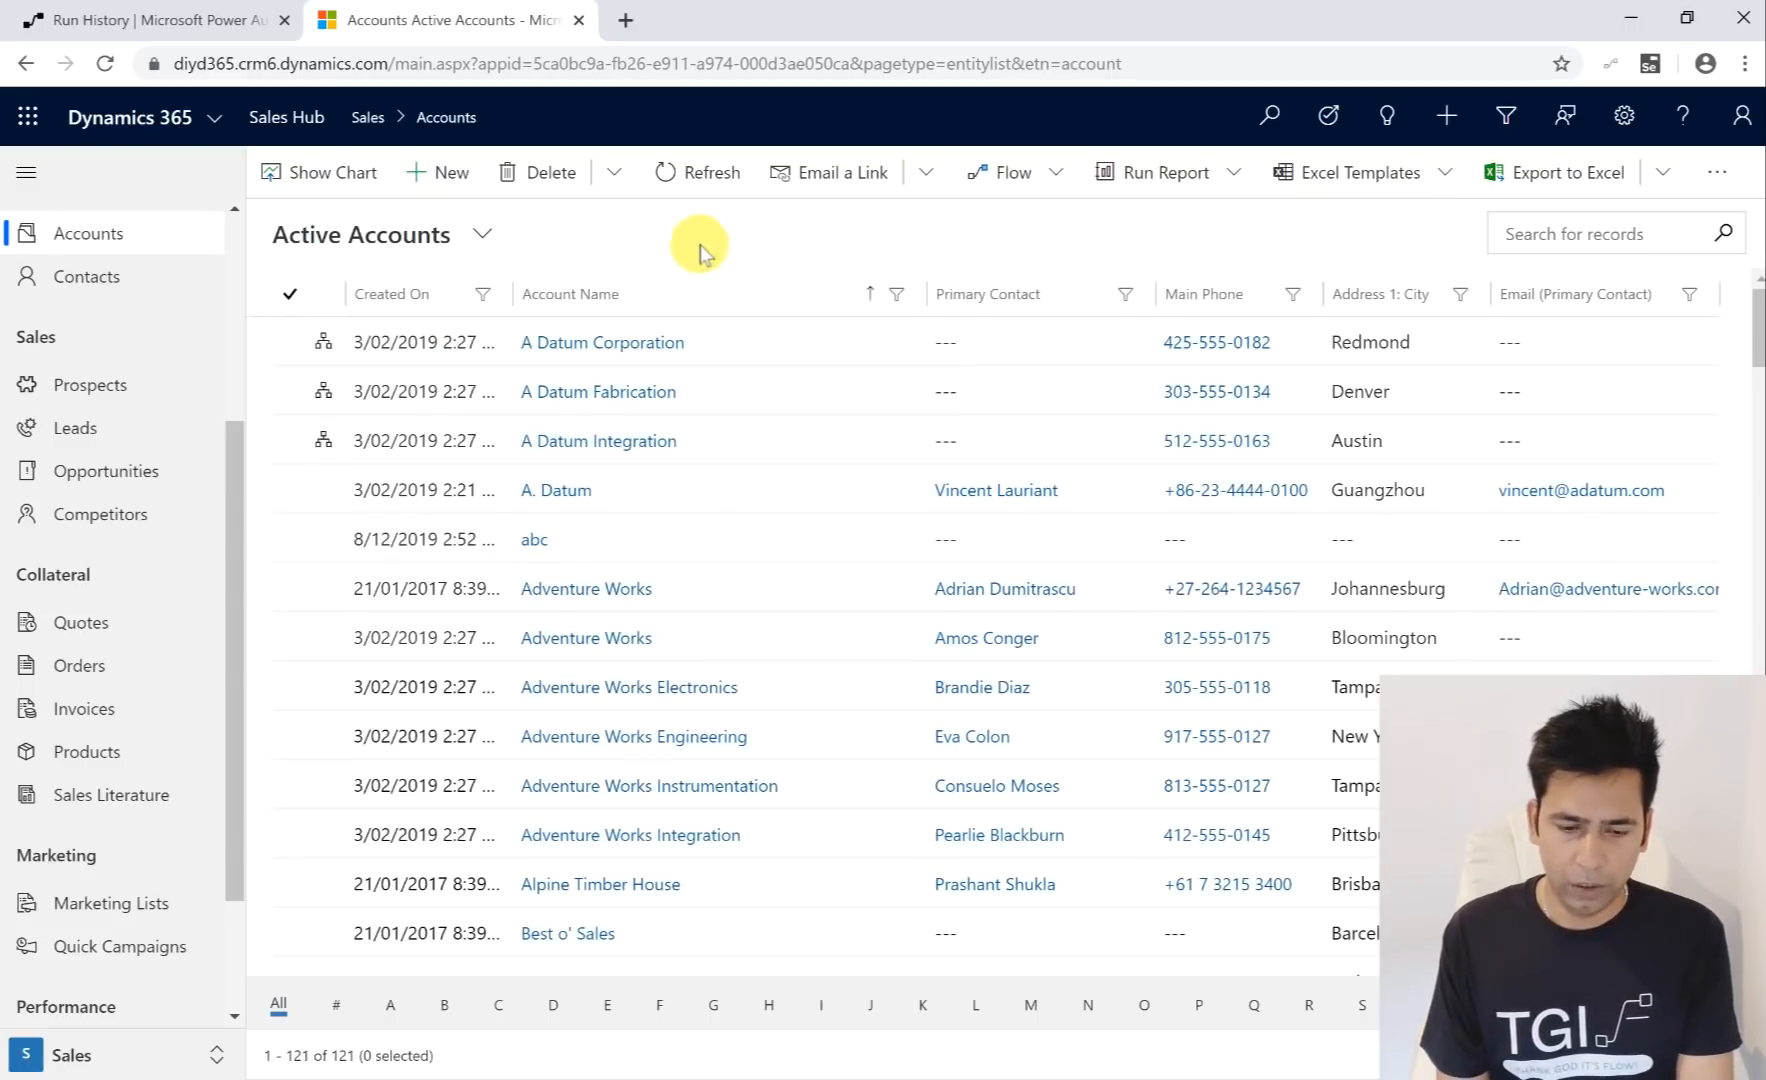
# Step: Return to My flows briefly, then select the A Datum Corporation account in Dynamics 365 and examine its Flow options
pyautogui.click(168, 24)
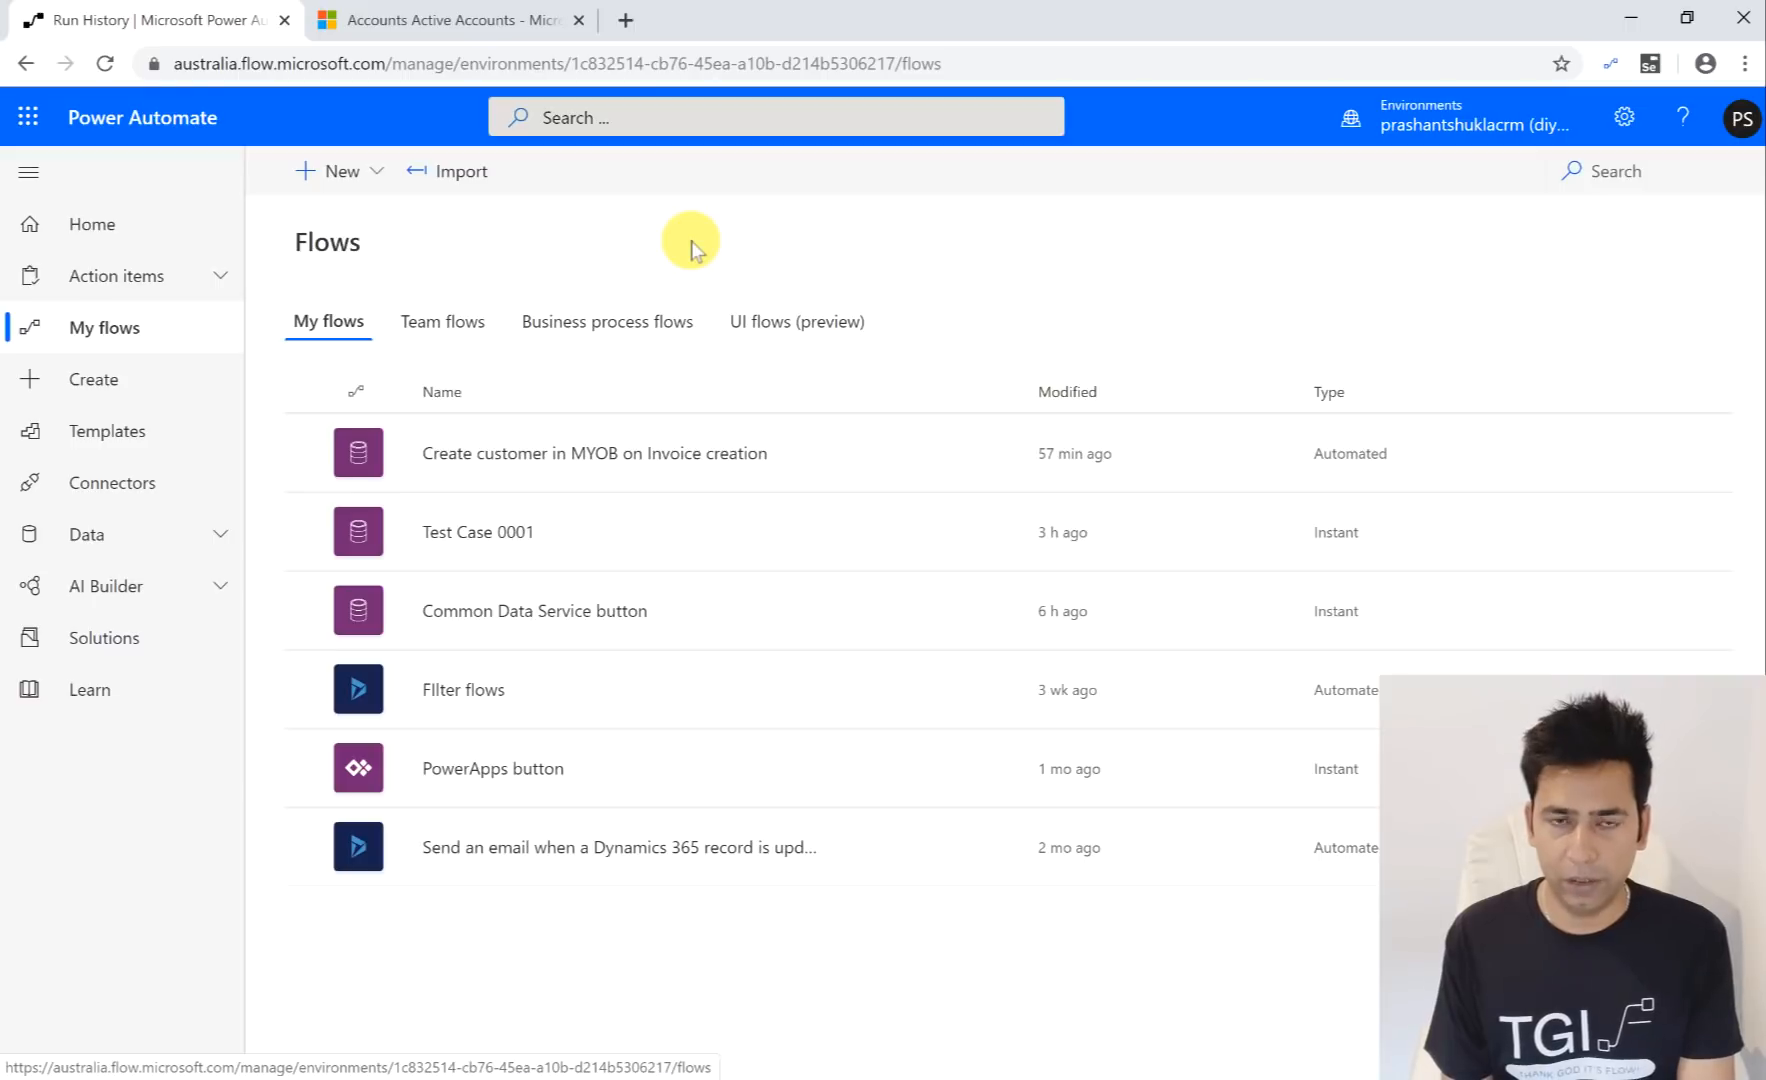
pyautogui.click(430, 20)
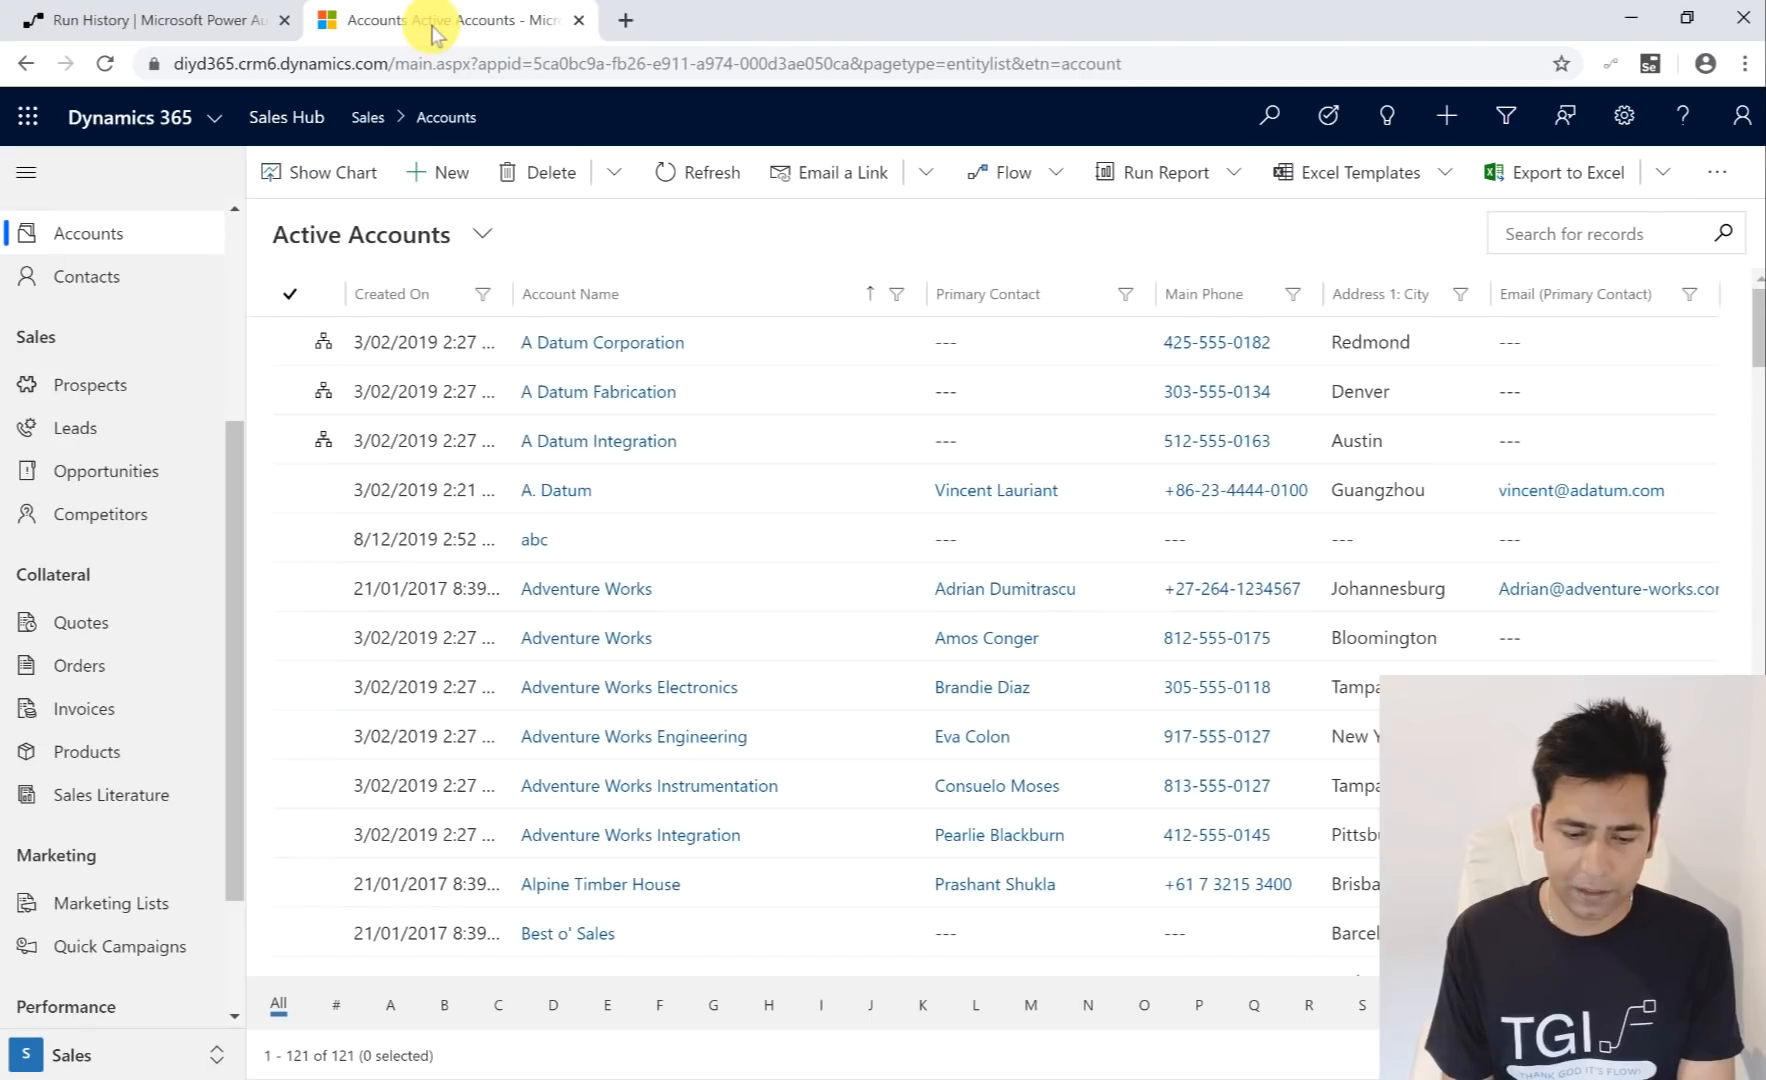
pyautogui.click(298, 350)
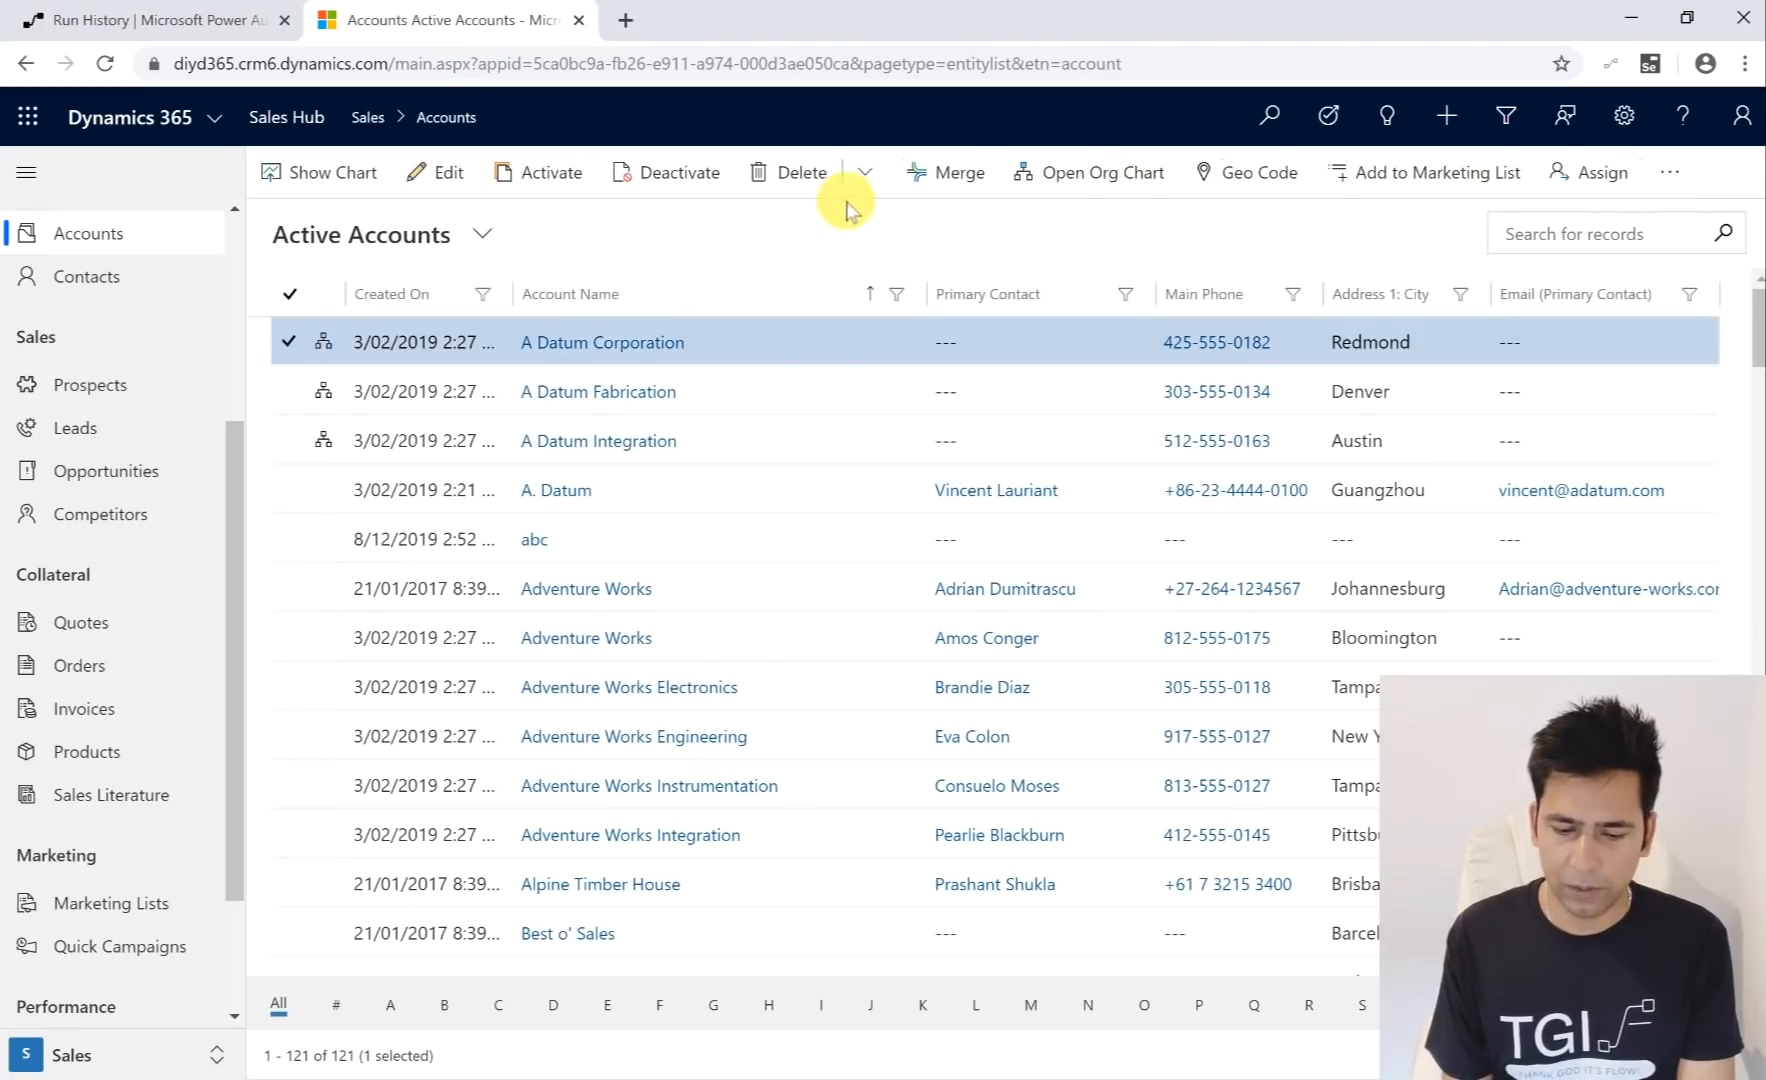
pyautogui.click(1669, 174)
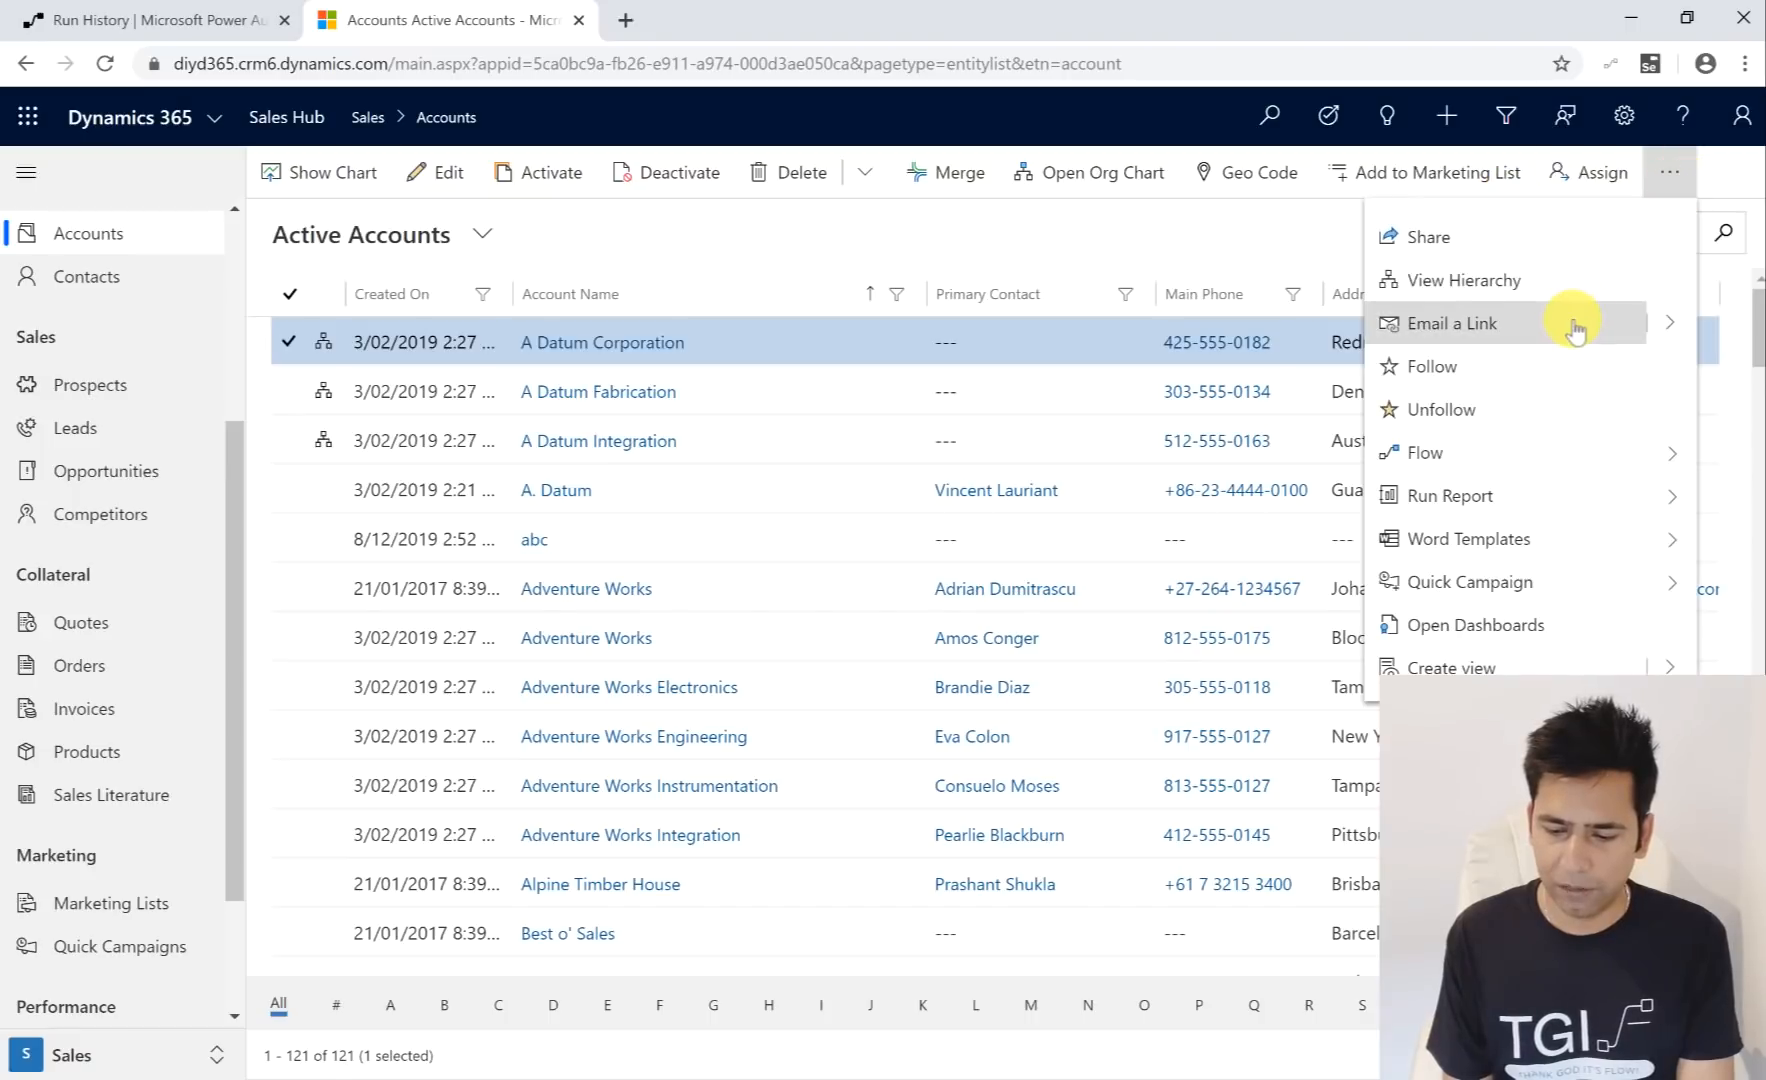
pyautogui.click(1474, 450)
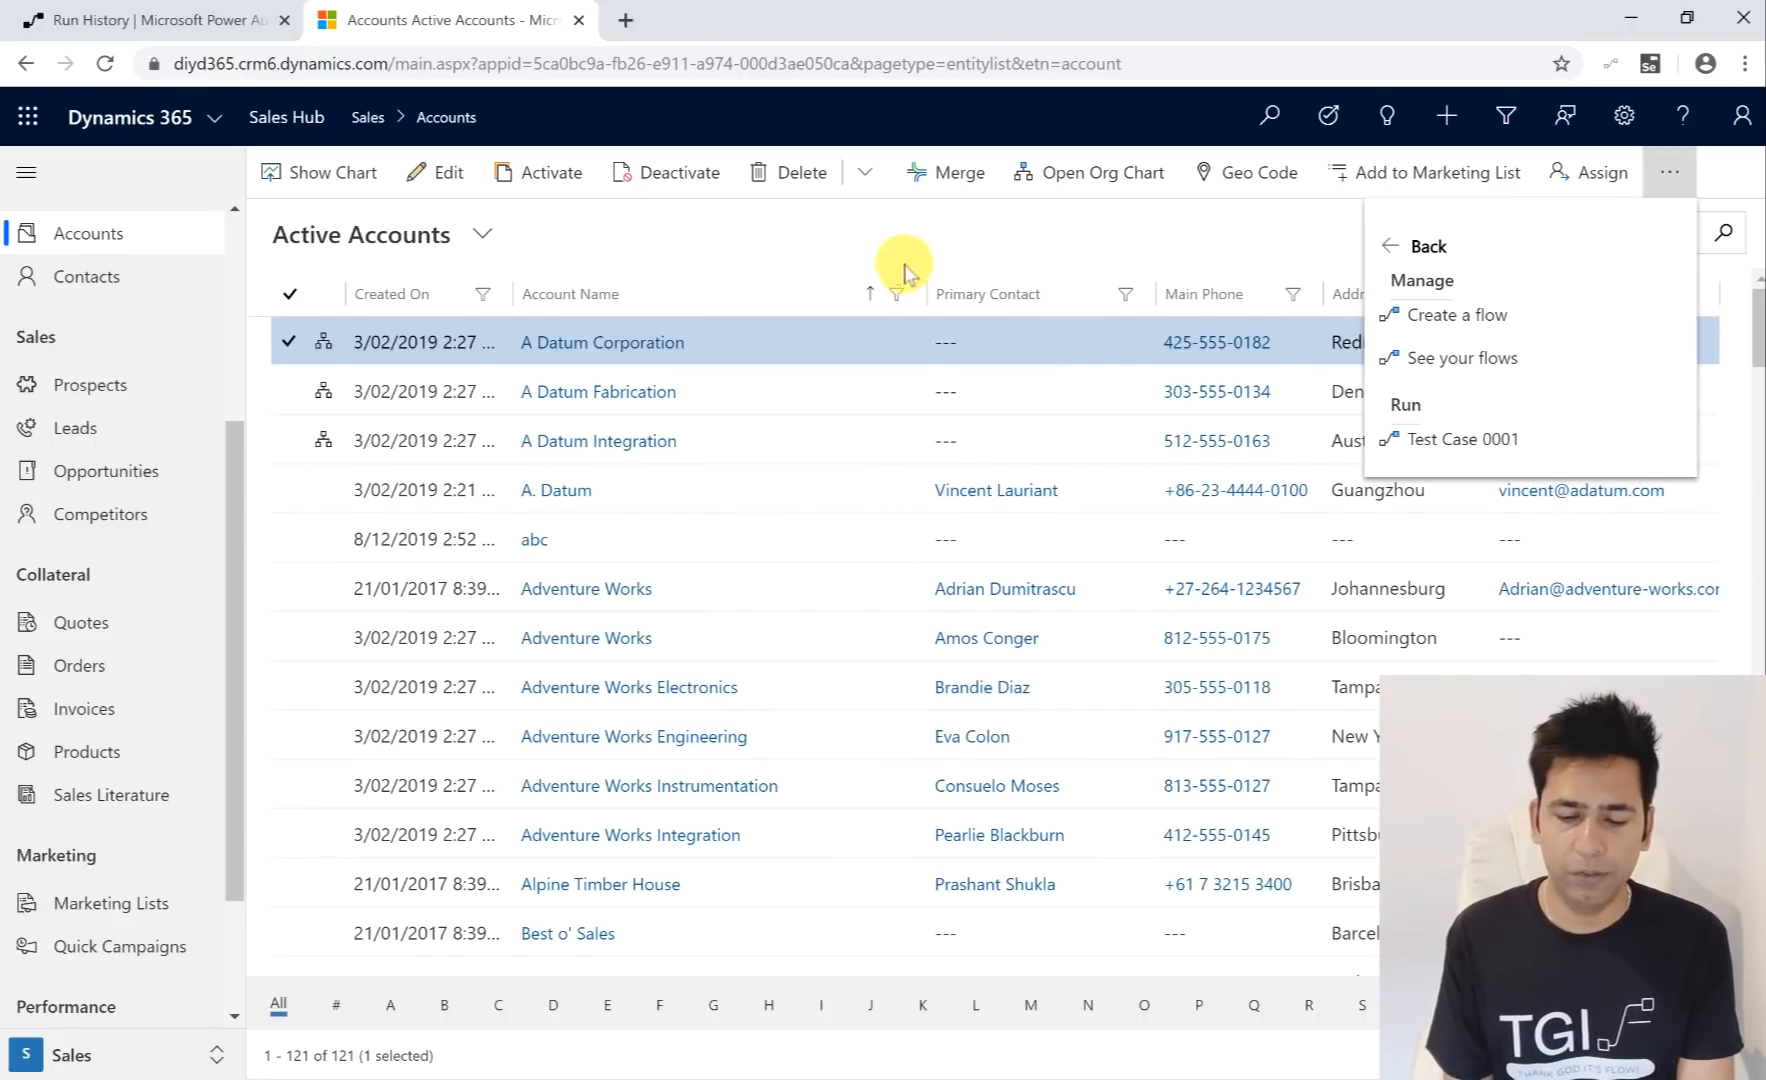
pyautogui.click(862, 250)
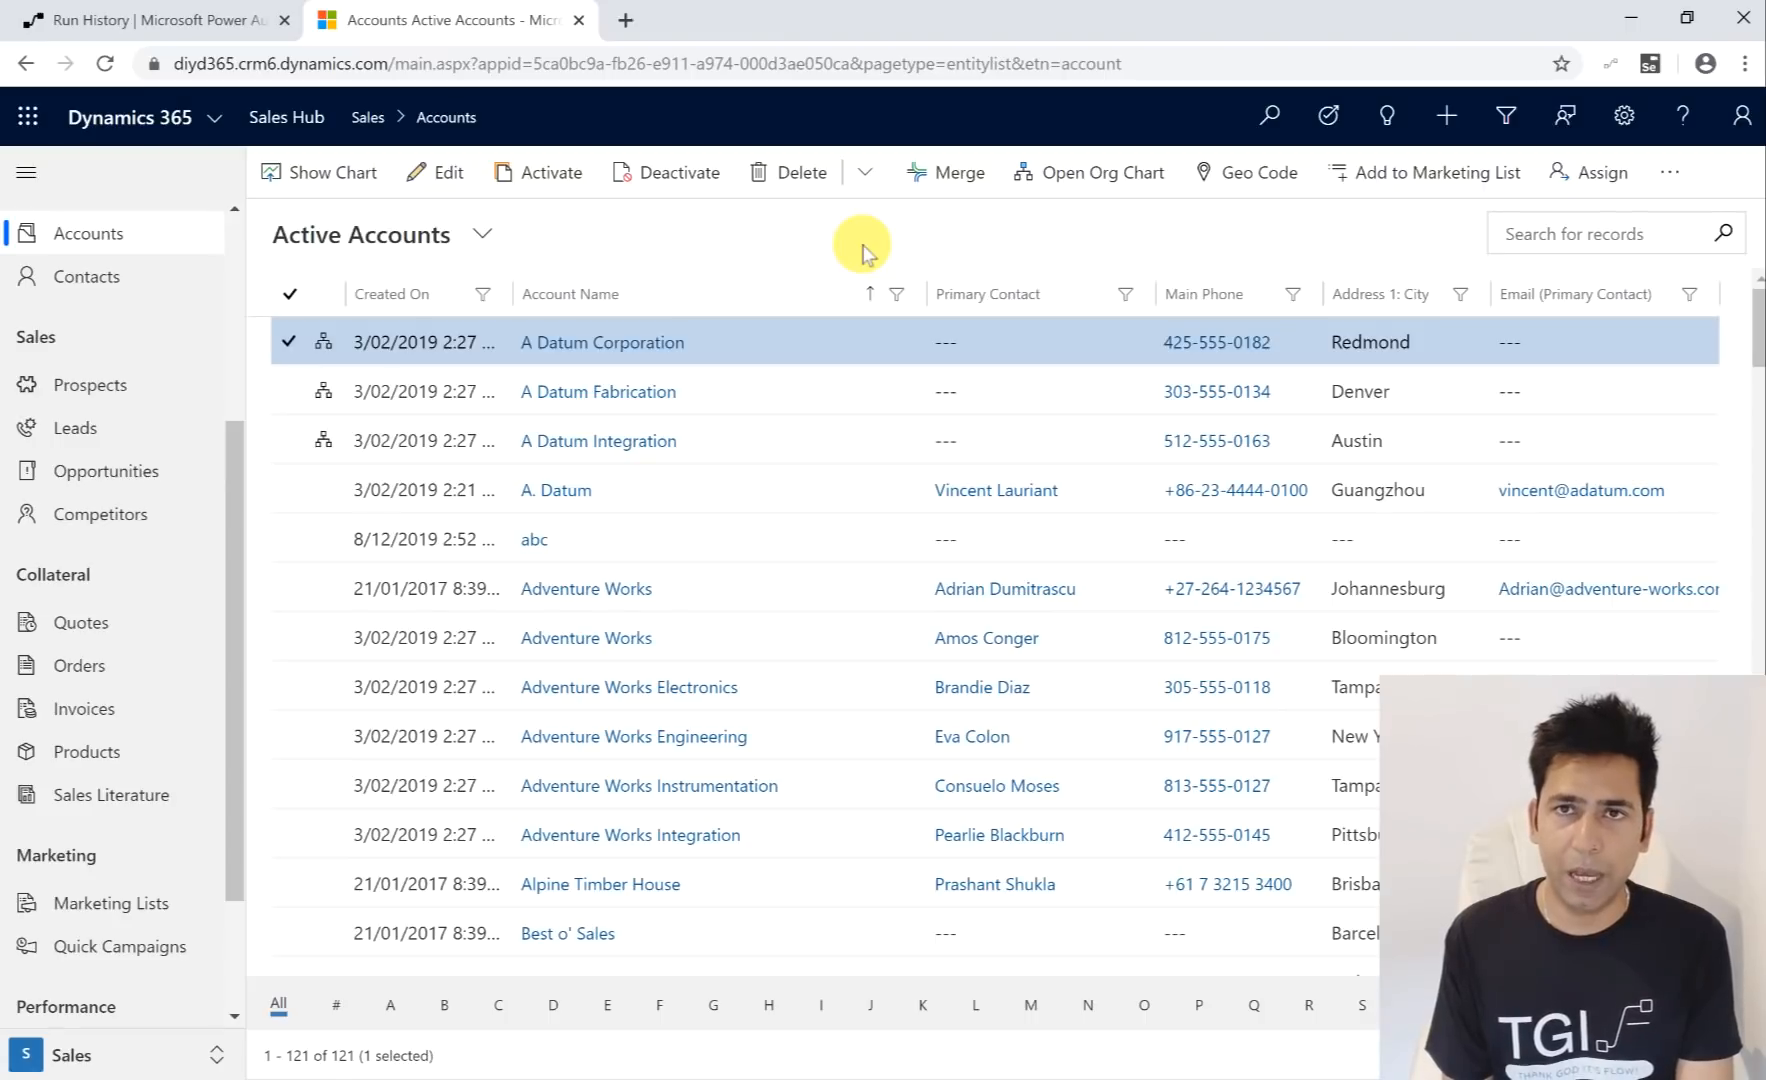